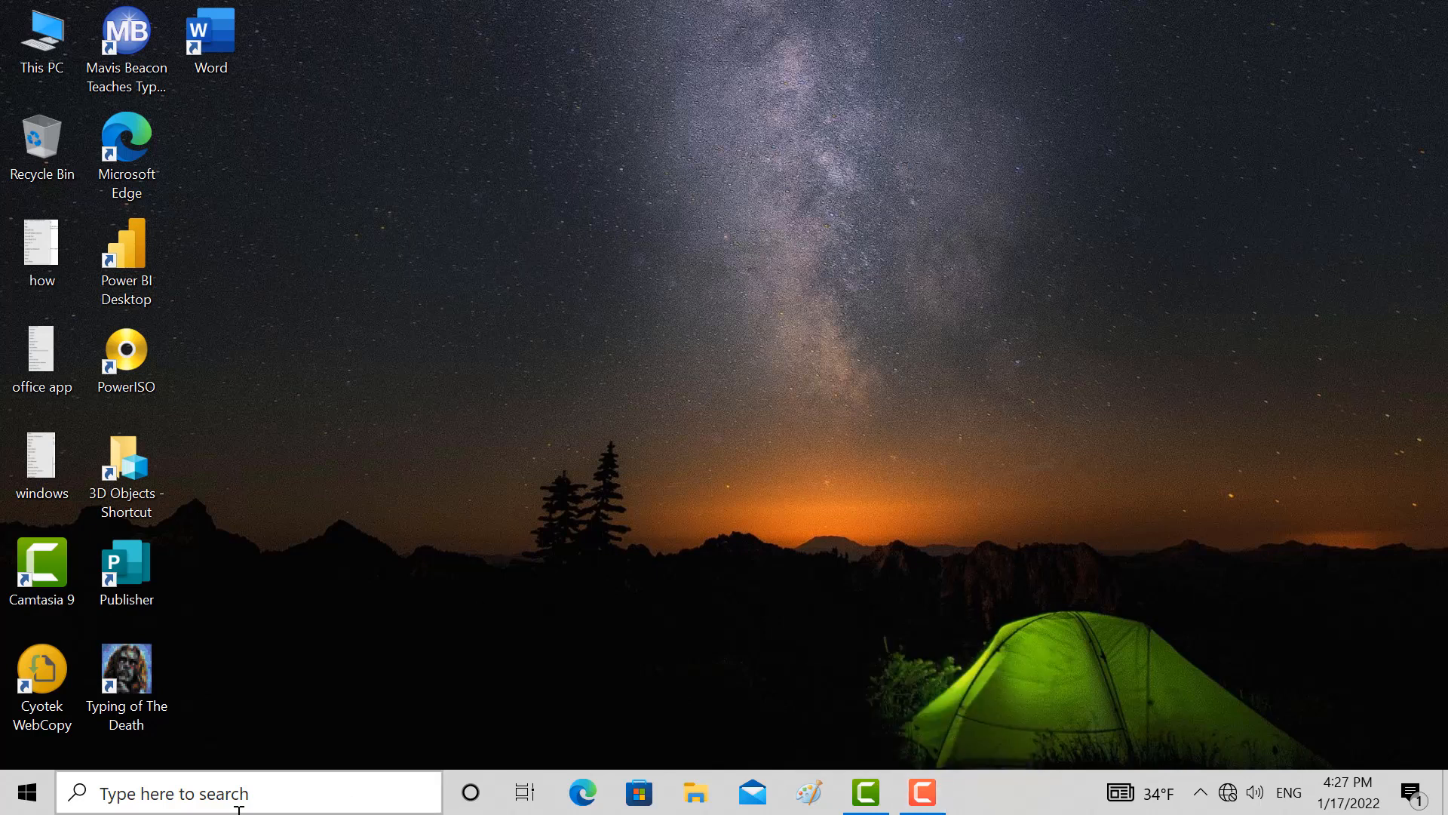
Search Windows for the word processor and launch WordPad
left_click(27, 792)
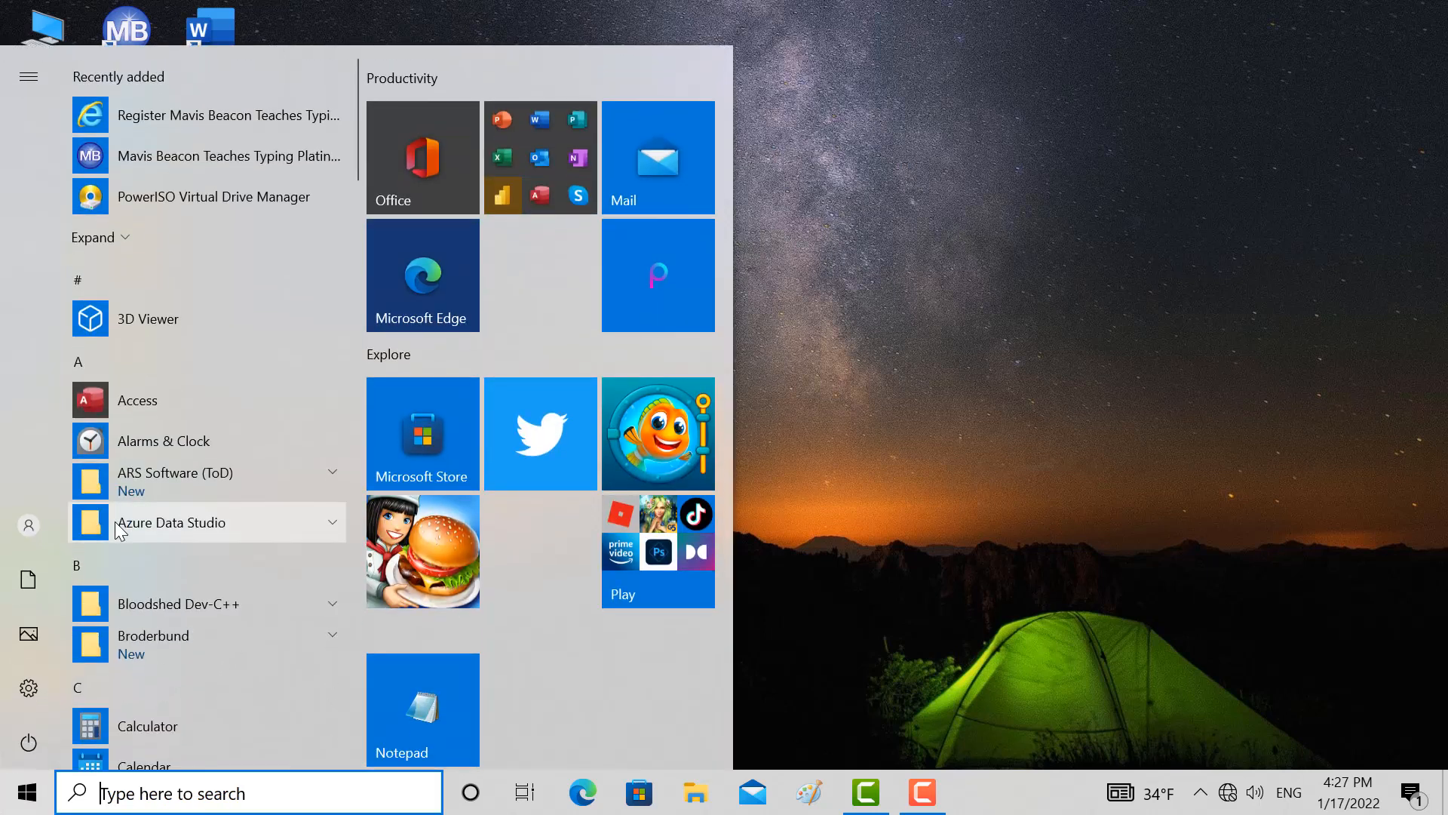
type("w")
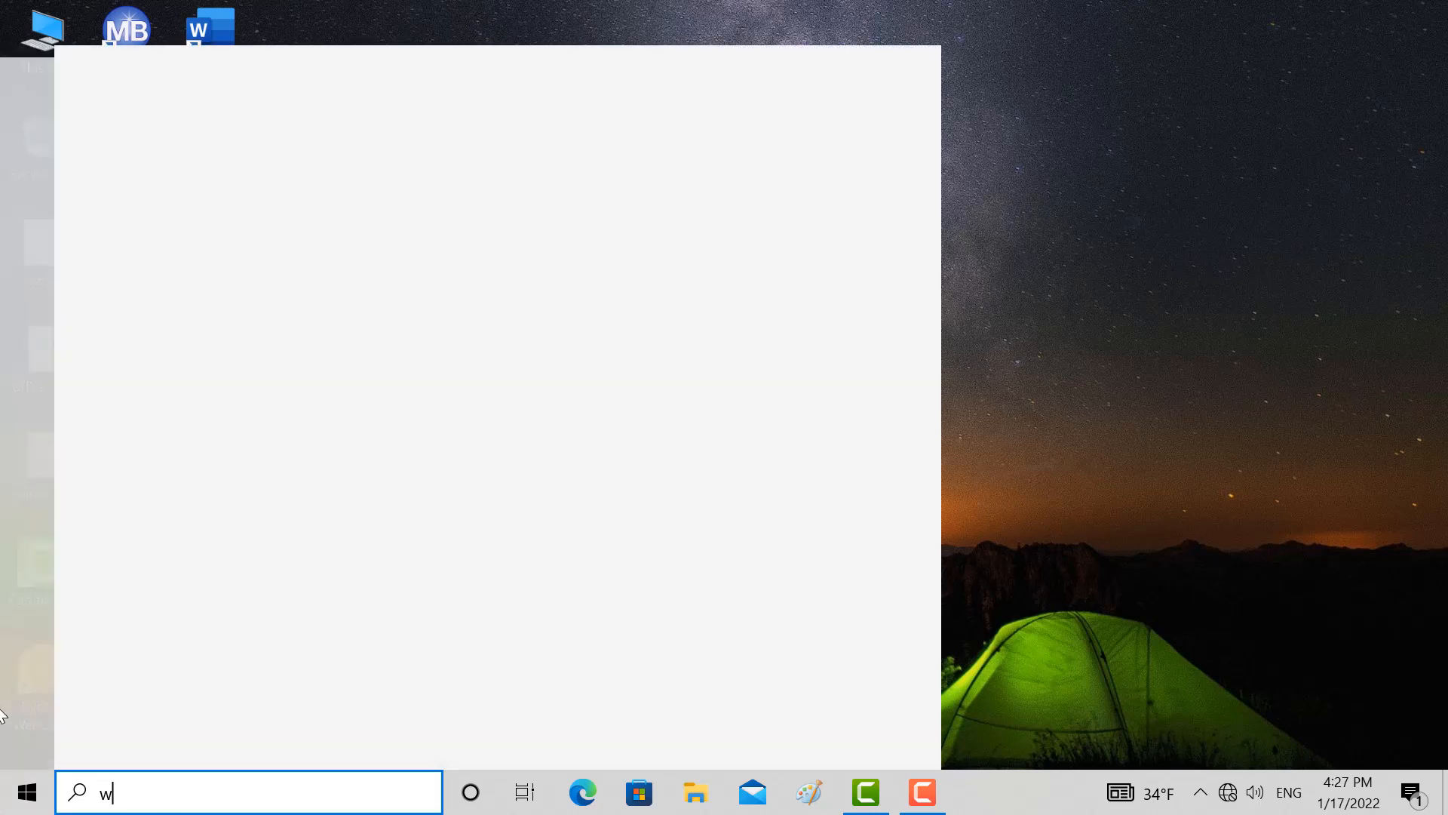
type("oed")
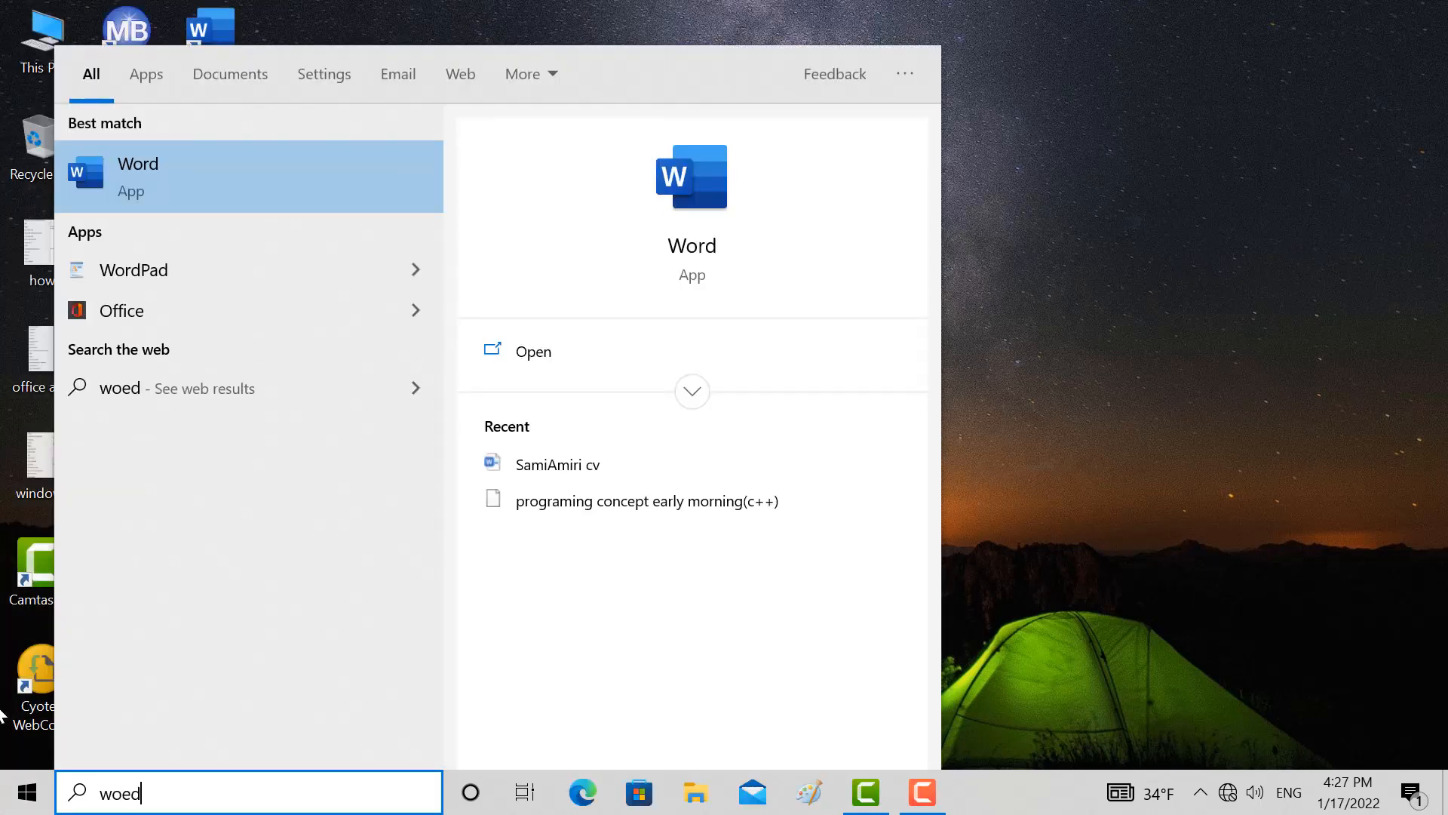
left_click(186, 280)
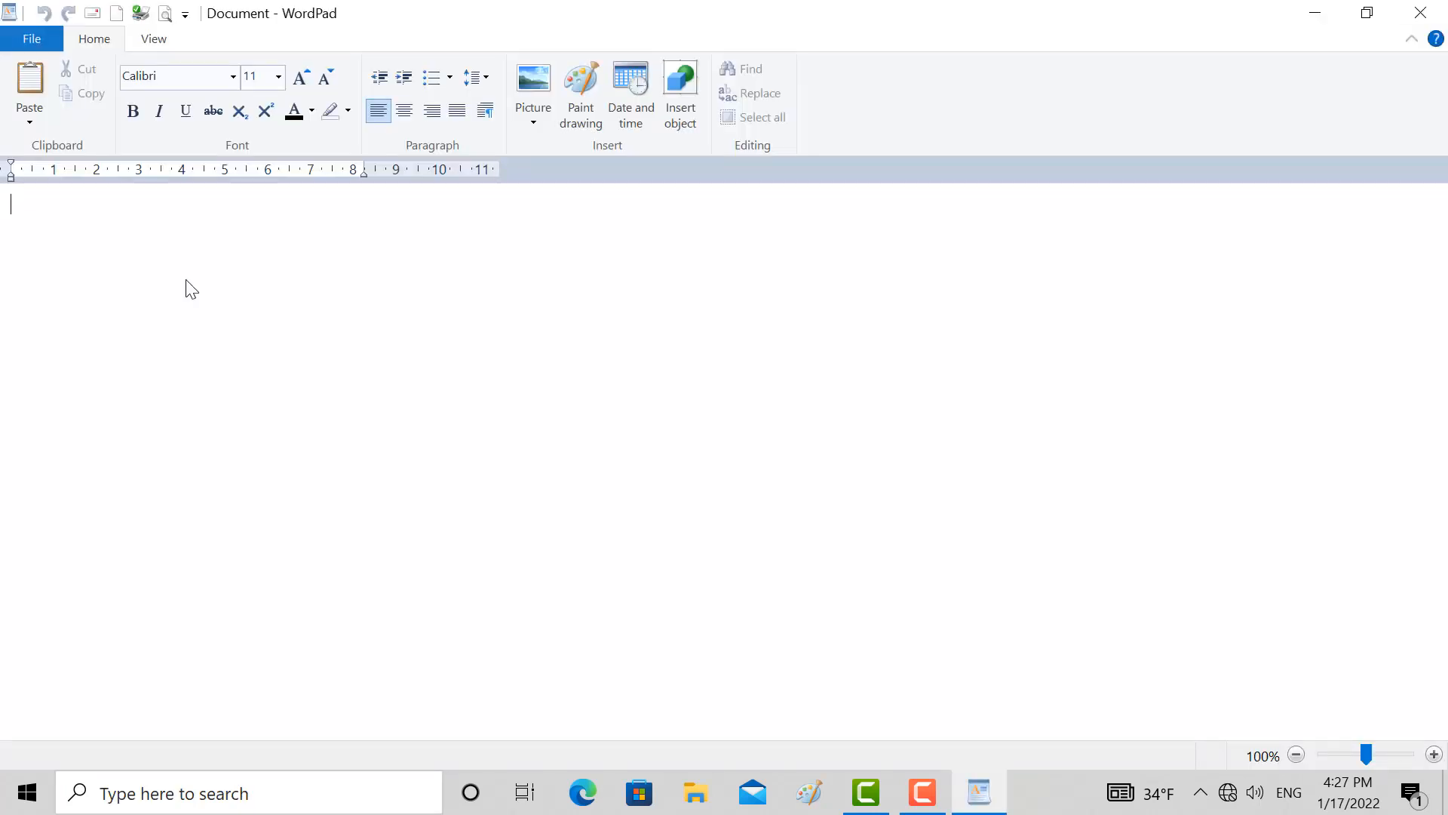
Write the line "this is your pc" in the blank document
left_click(38, 38)
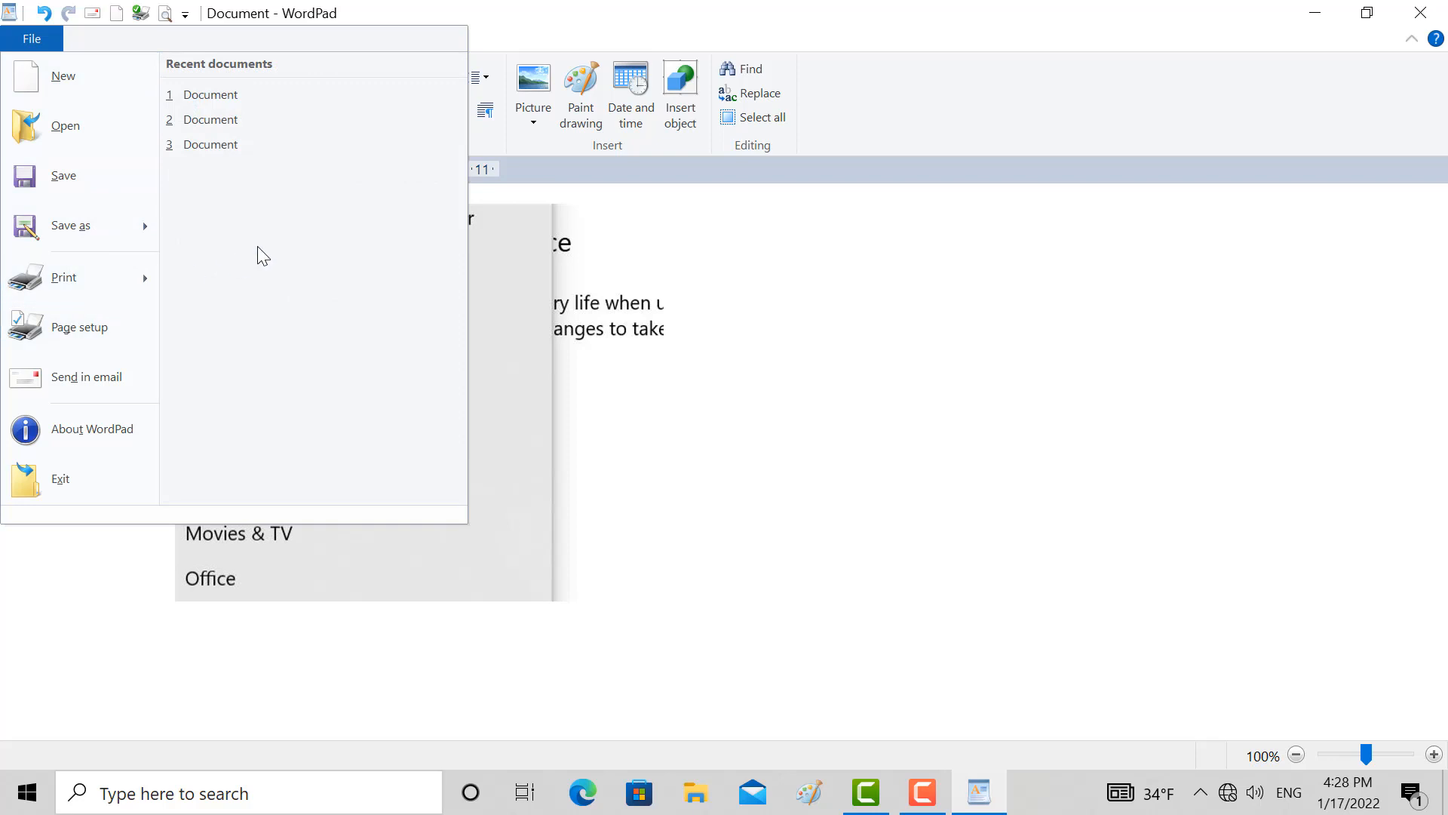
left_click(647, 423)
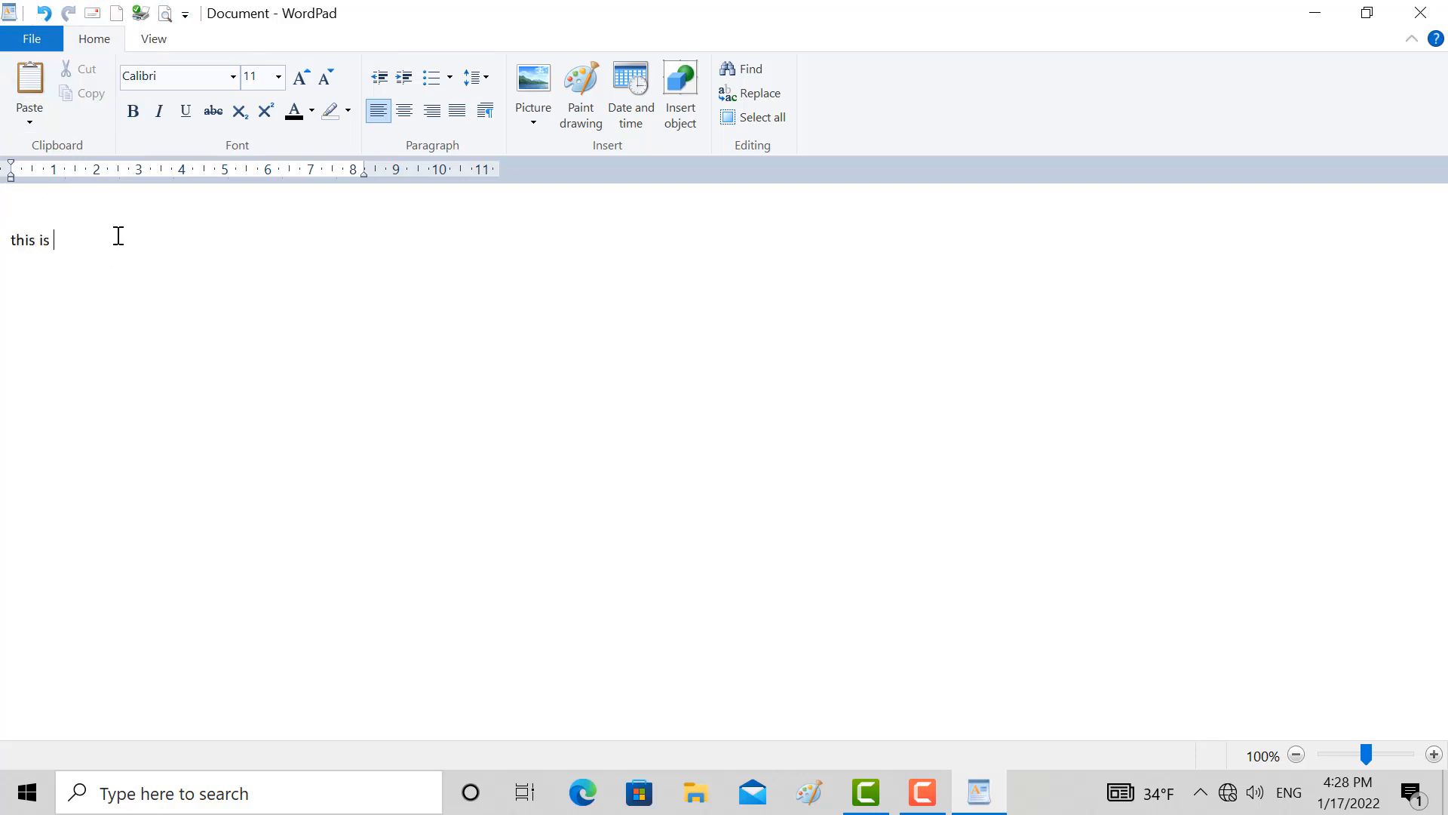
type("ou r")
left_click_drag(121, 240, 5, 245)
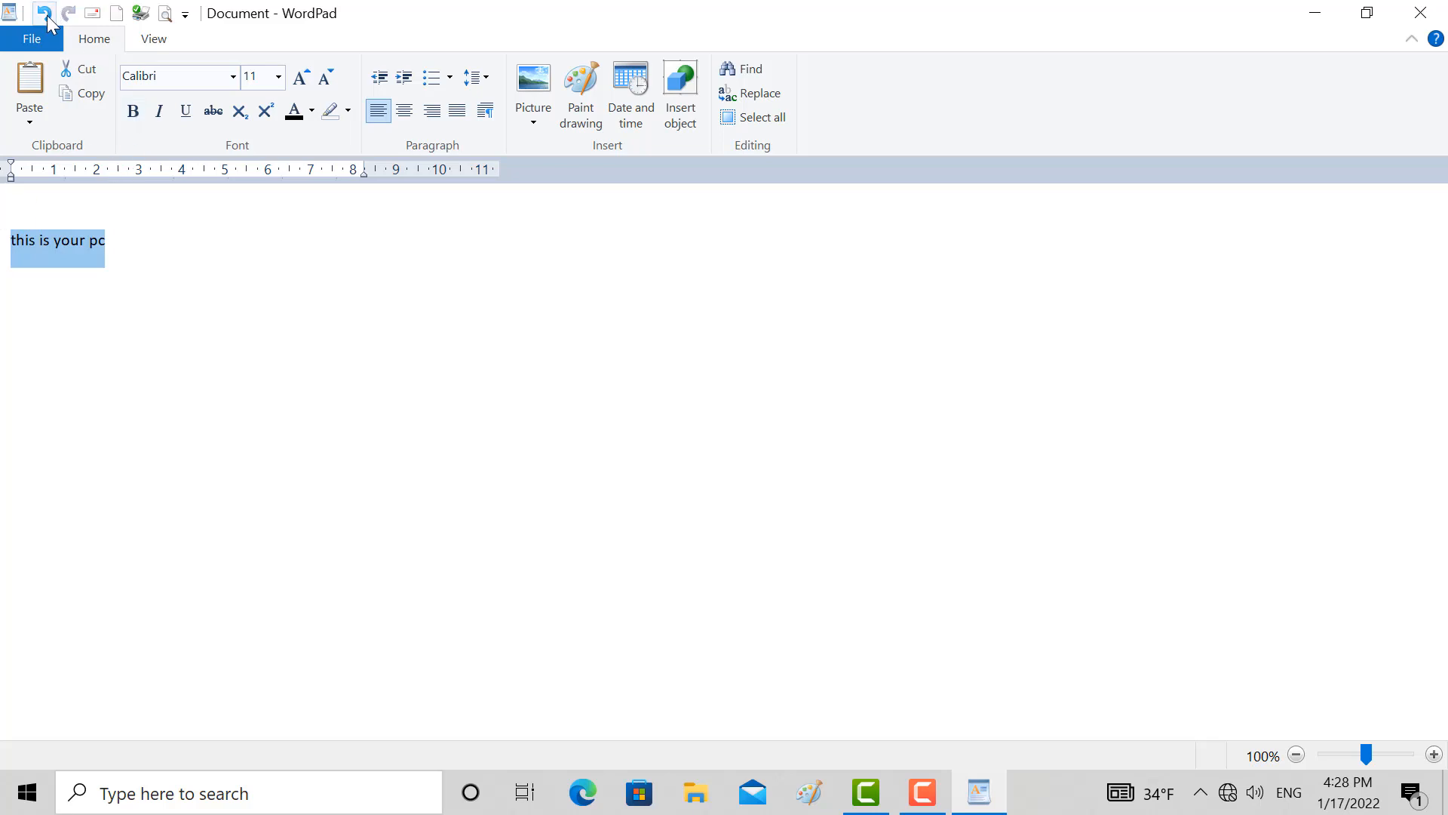
left_click(169, 285)
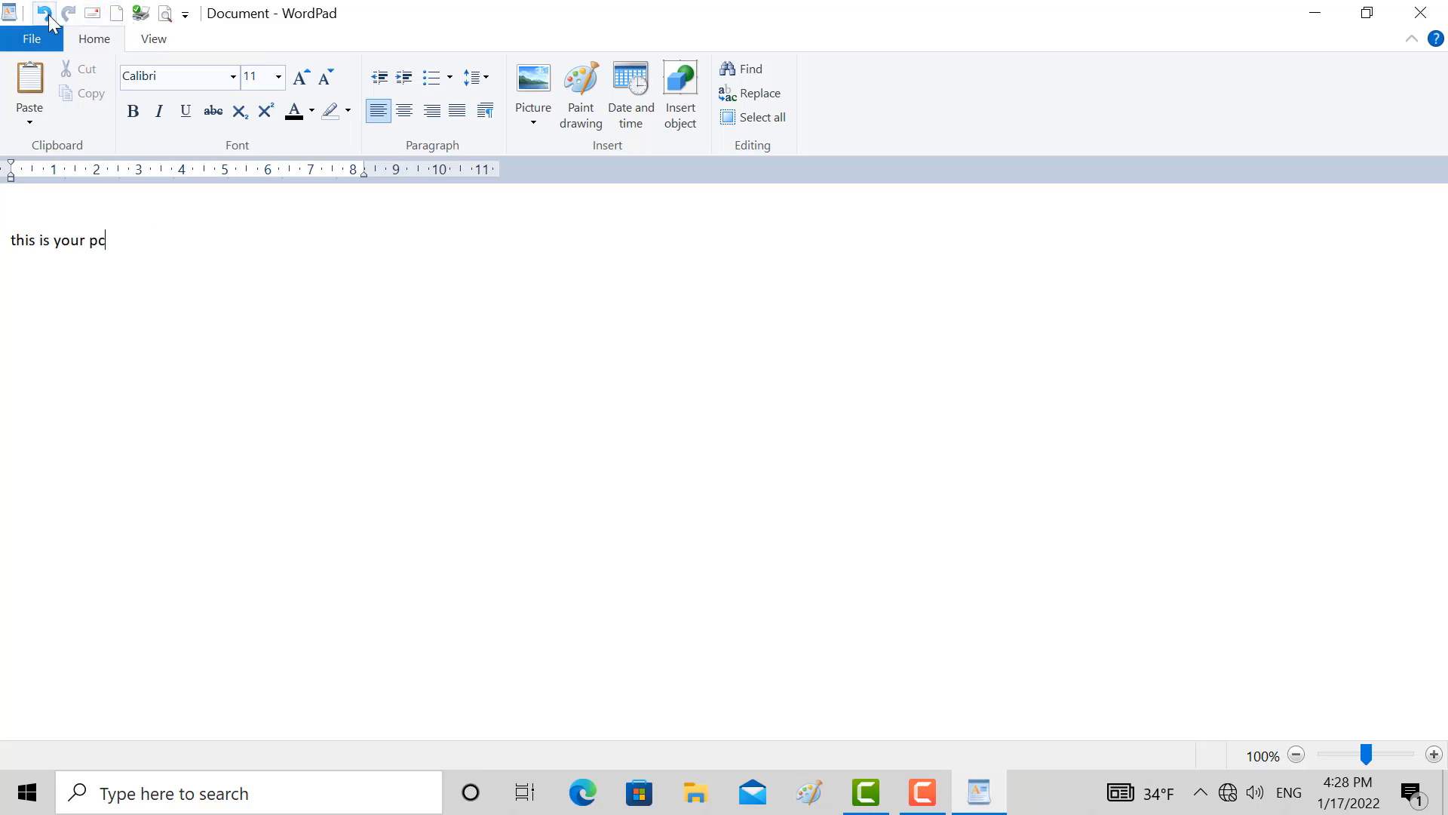
Delete "your pc" from the line, undo the deletion, and delete the words again
left_click_drag(120, 227, 54, 241)
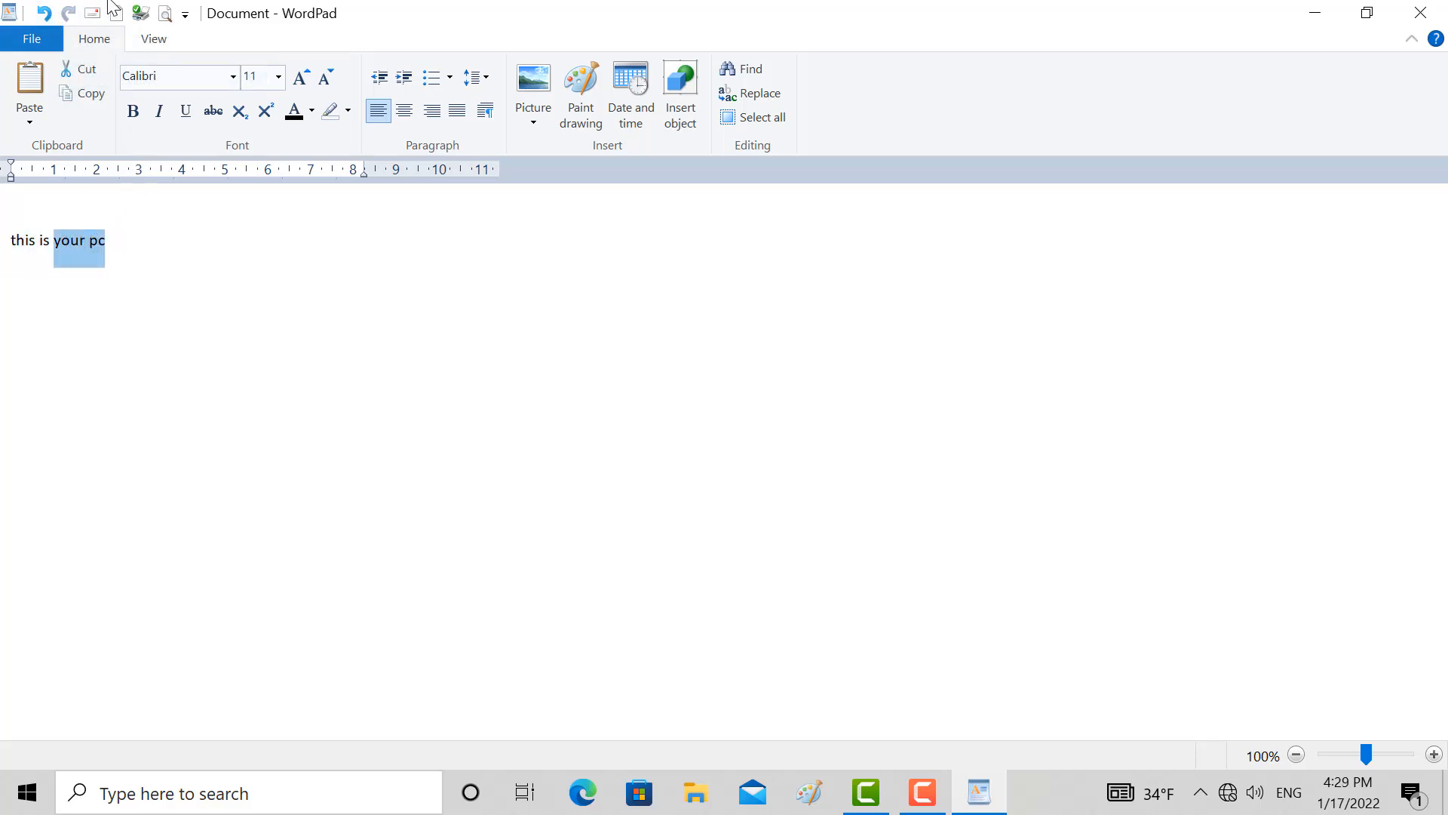
key("Delete")
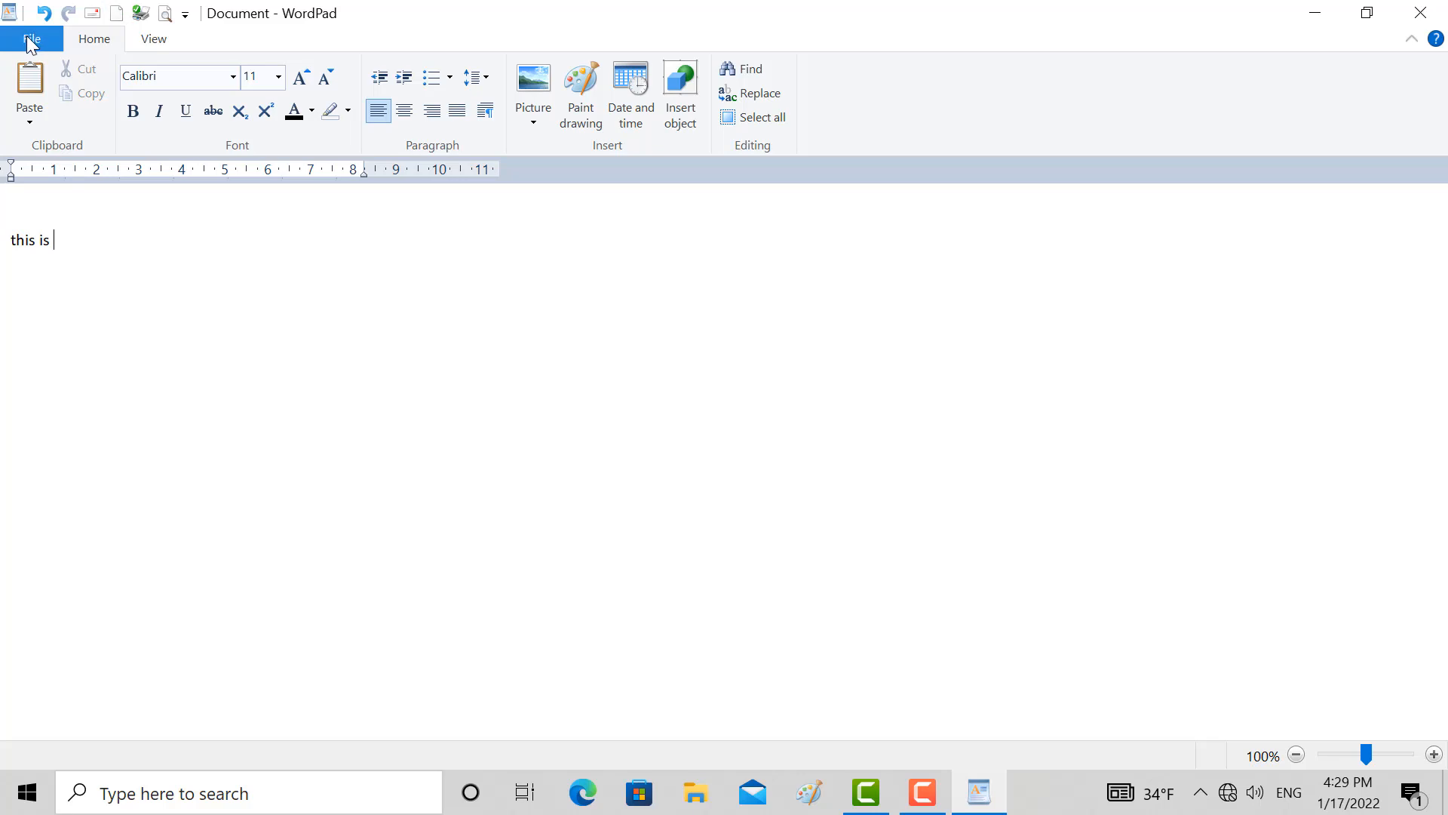
left_click(48, 10)
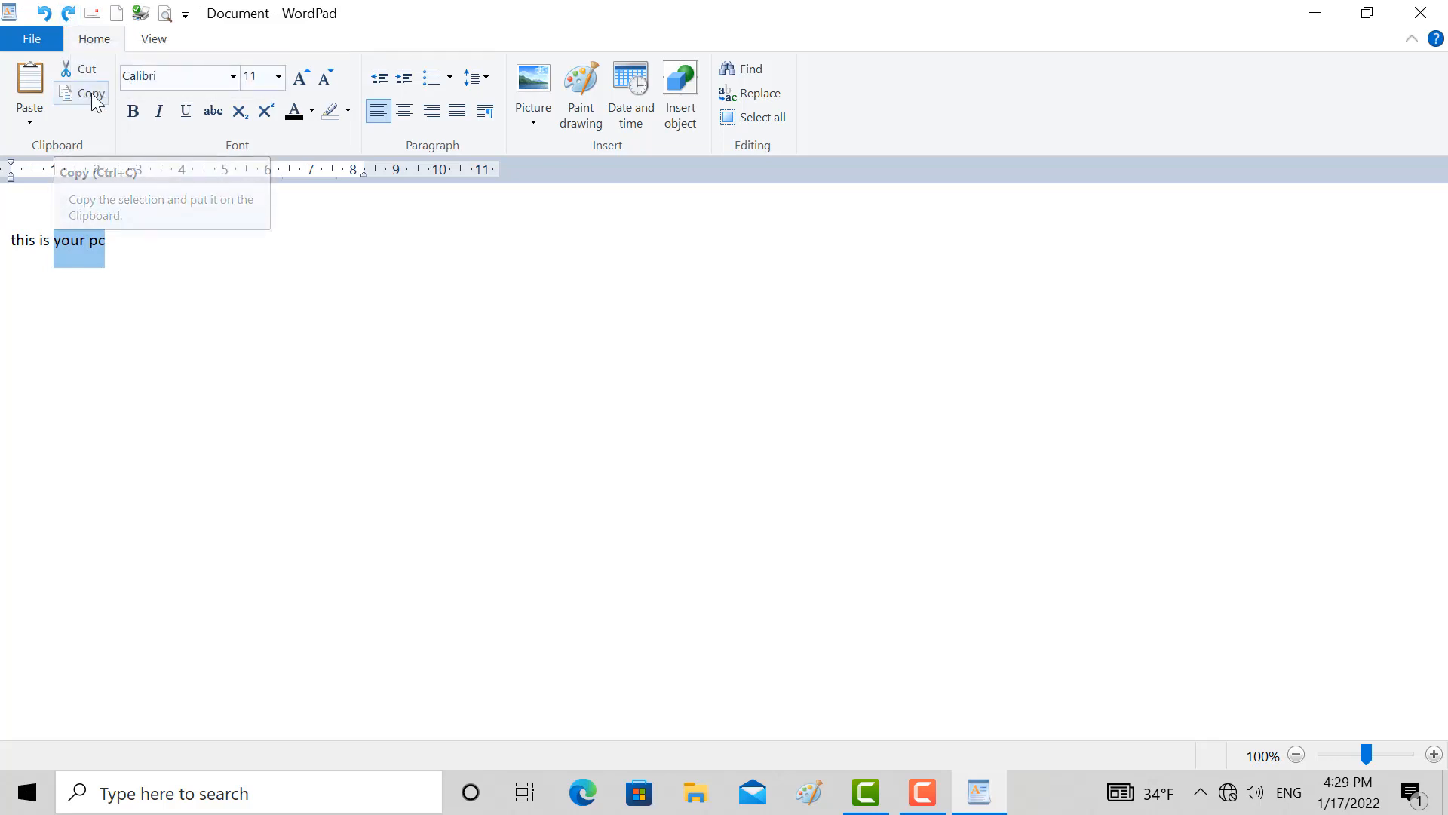
key("Delete")
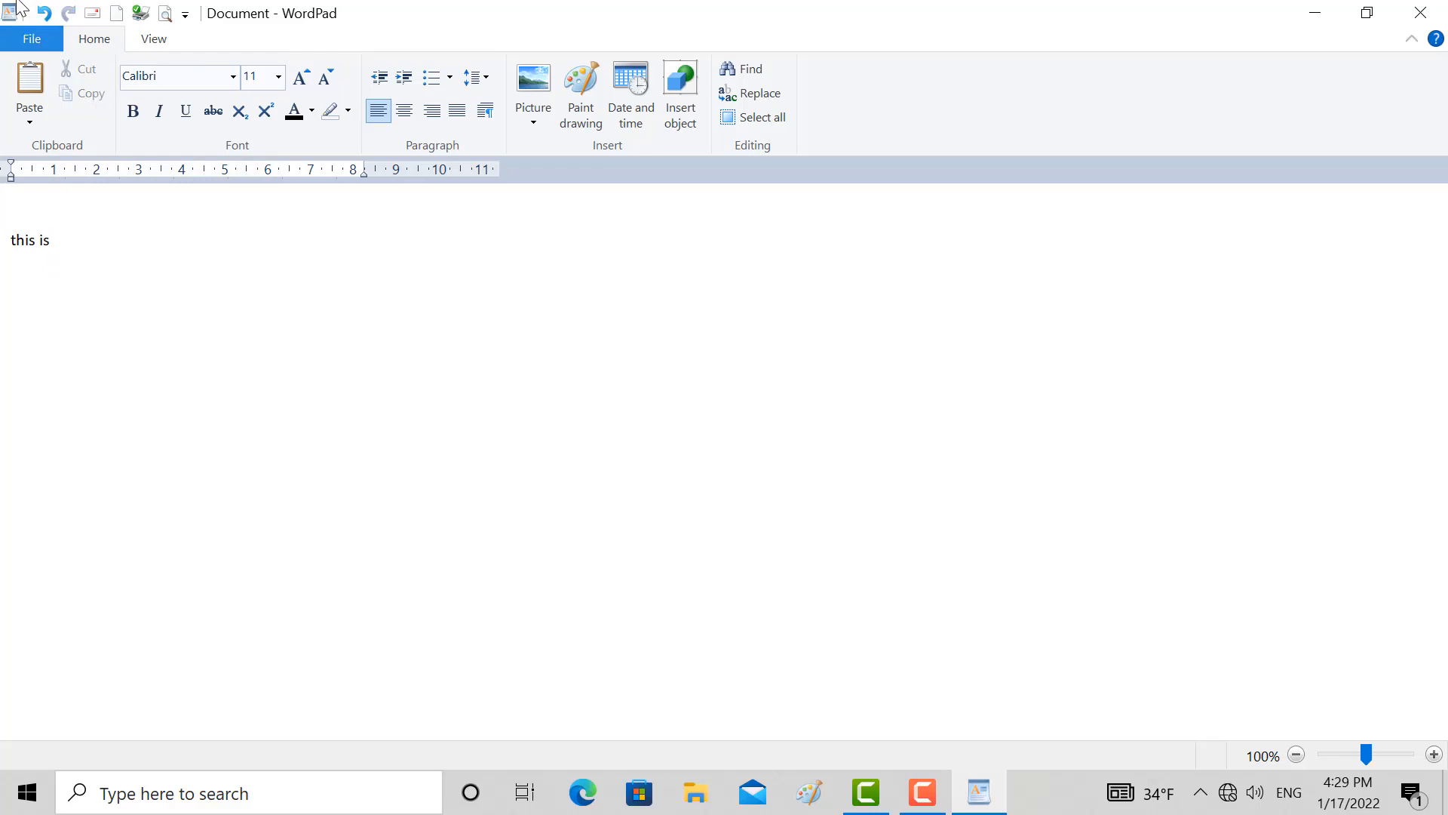
Undo and redo the deletion of "your pc" three times
left_click(48, 10)
left_click(75, 12)
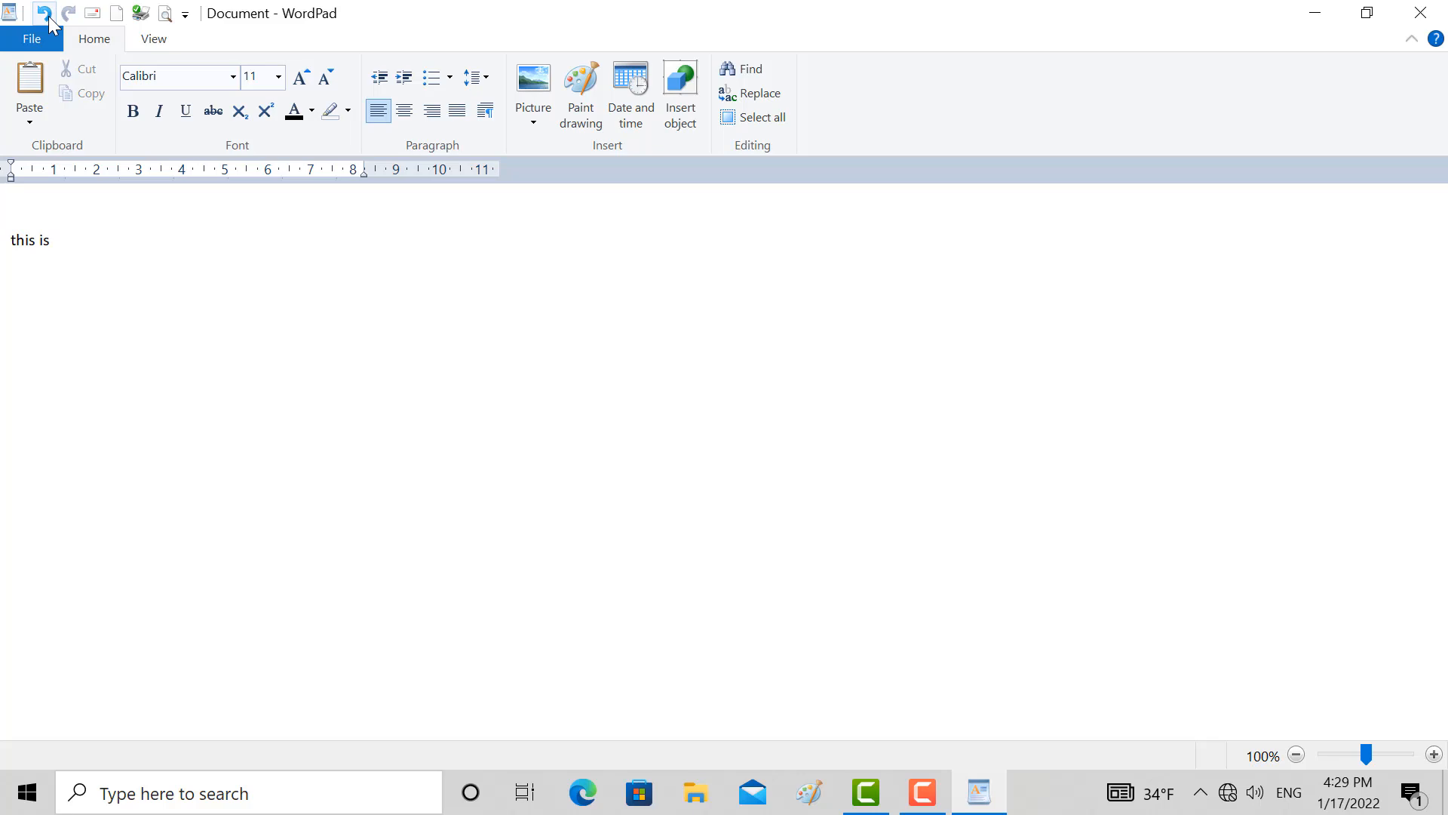
left_click(46, 13)
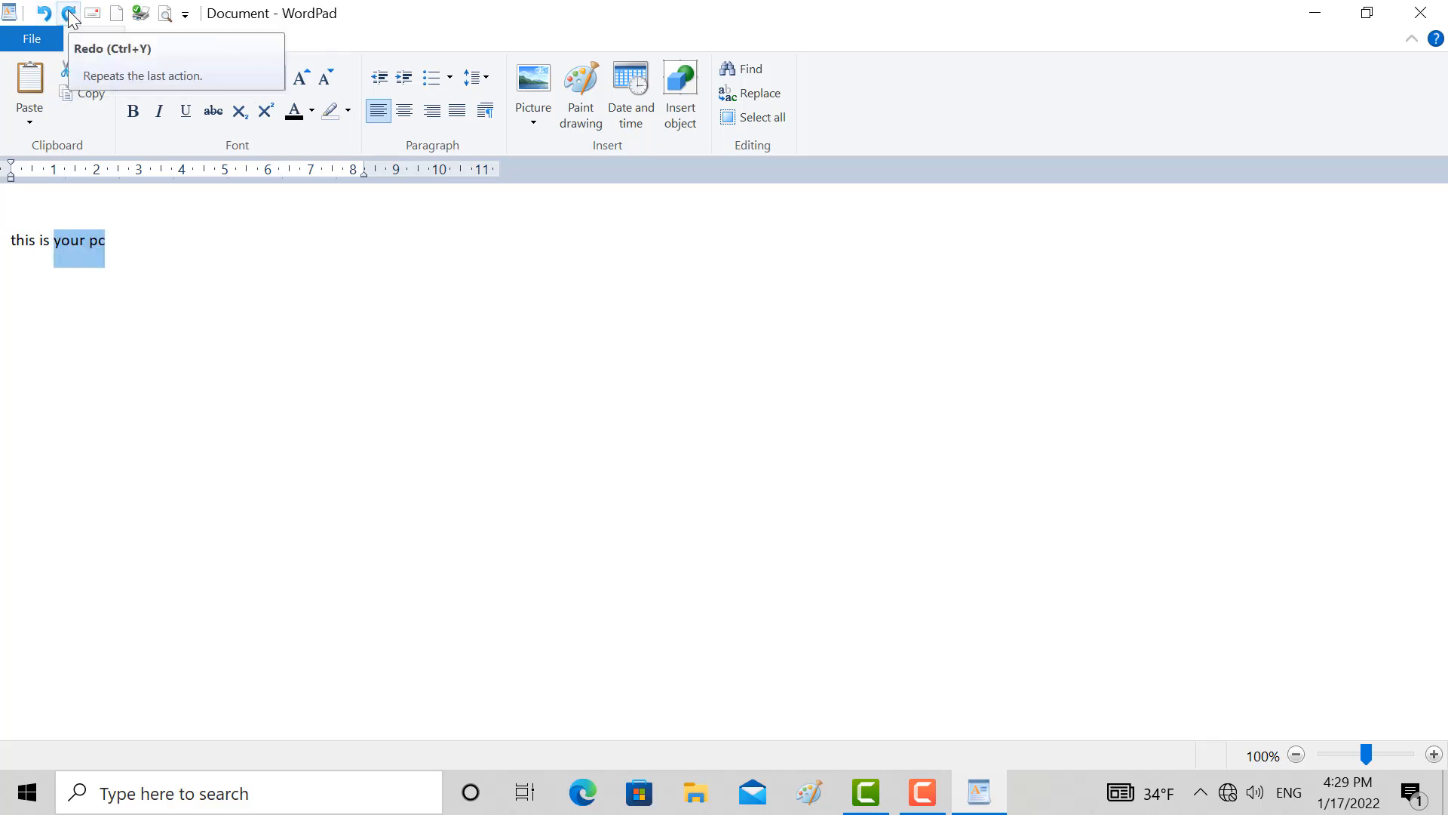
left_click(69, 13)
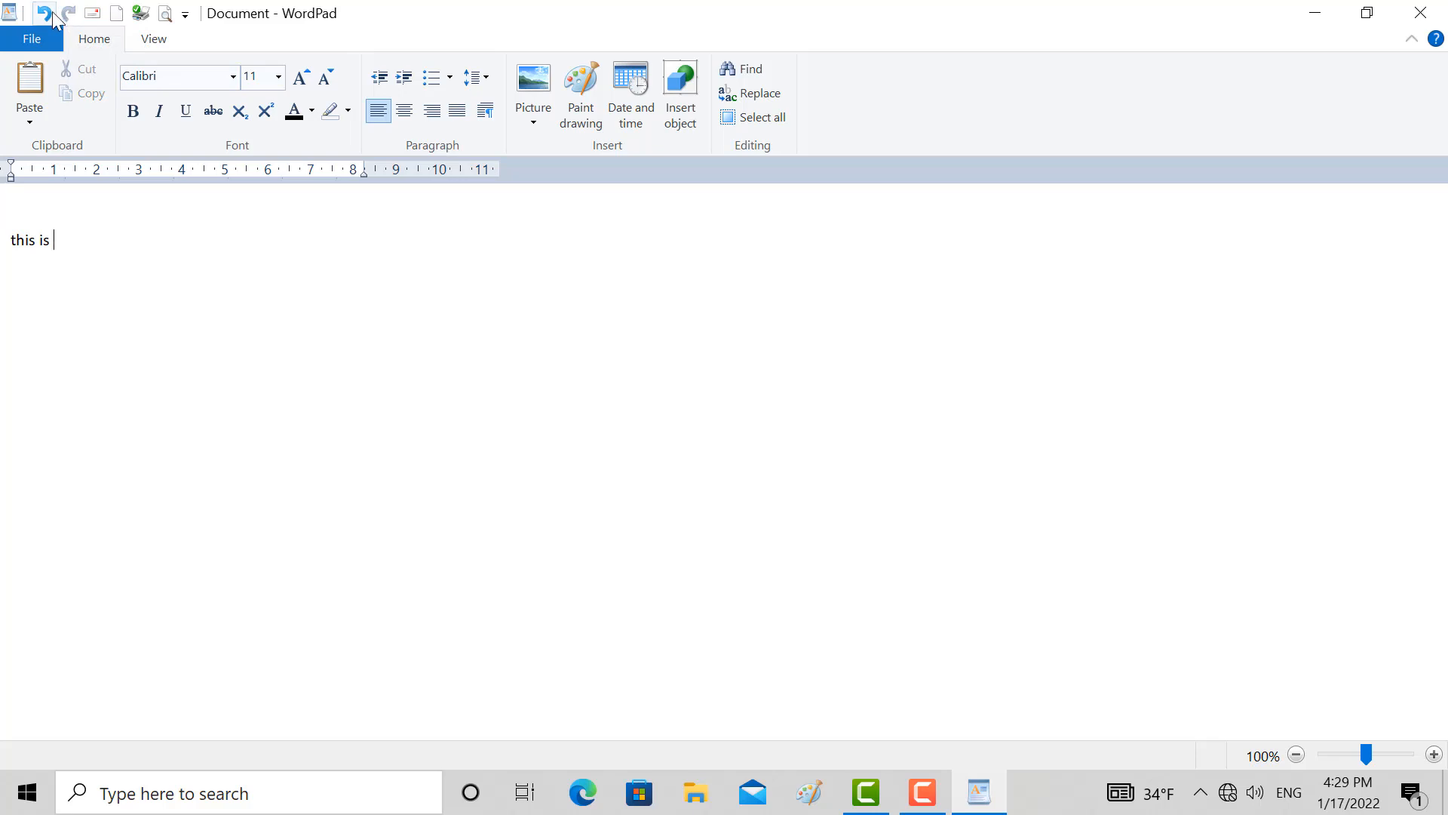
left_click(44, 13)
left_click(70, 13)
Start an email with the document attached, enter a recipient address and the body text "غلاتلتا", and discard the message unsaved
left_click(22, 38)
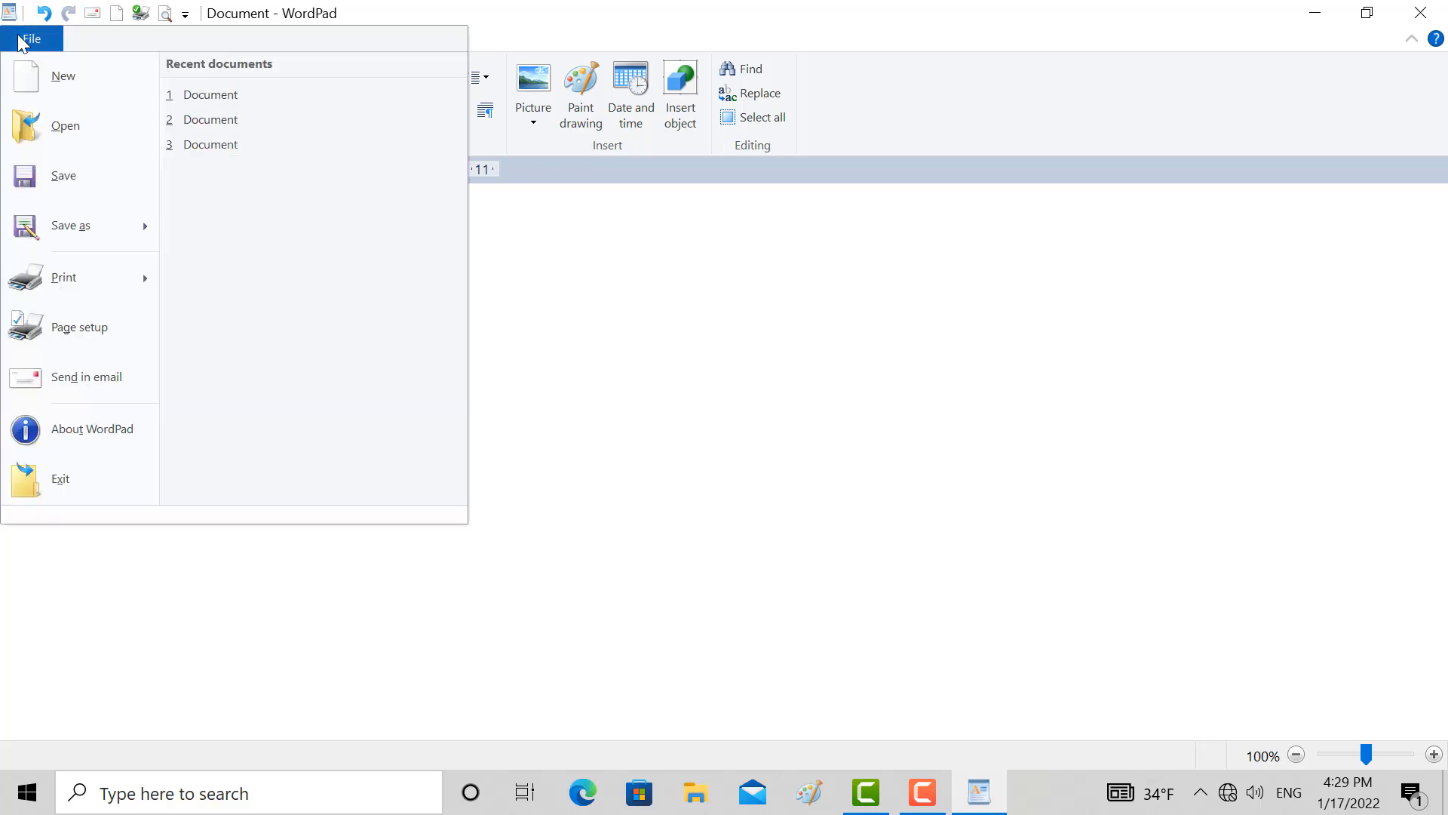
left_click(97, 13)
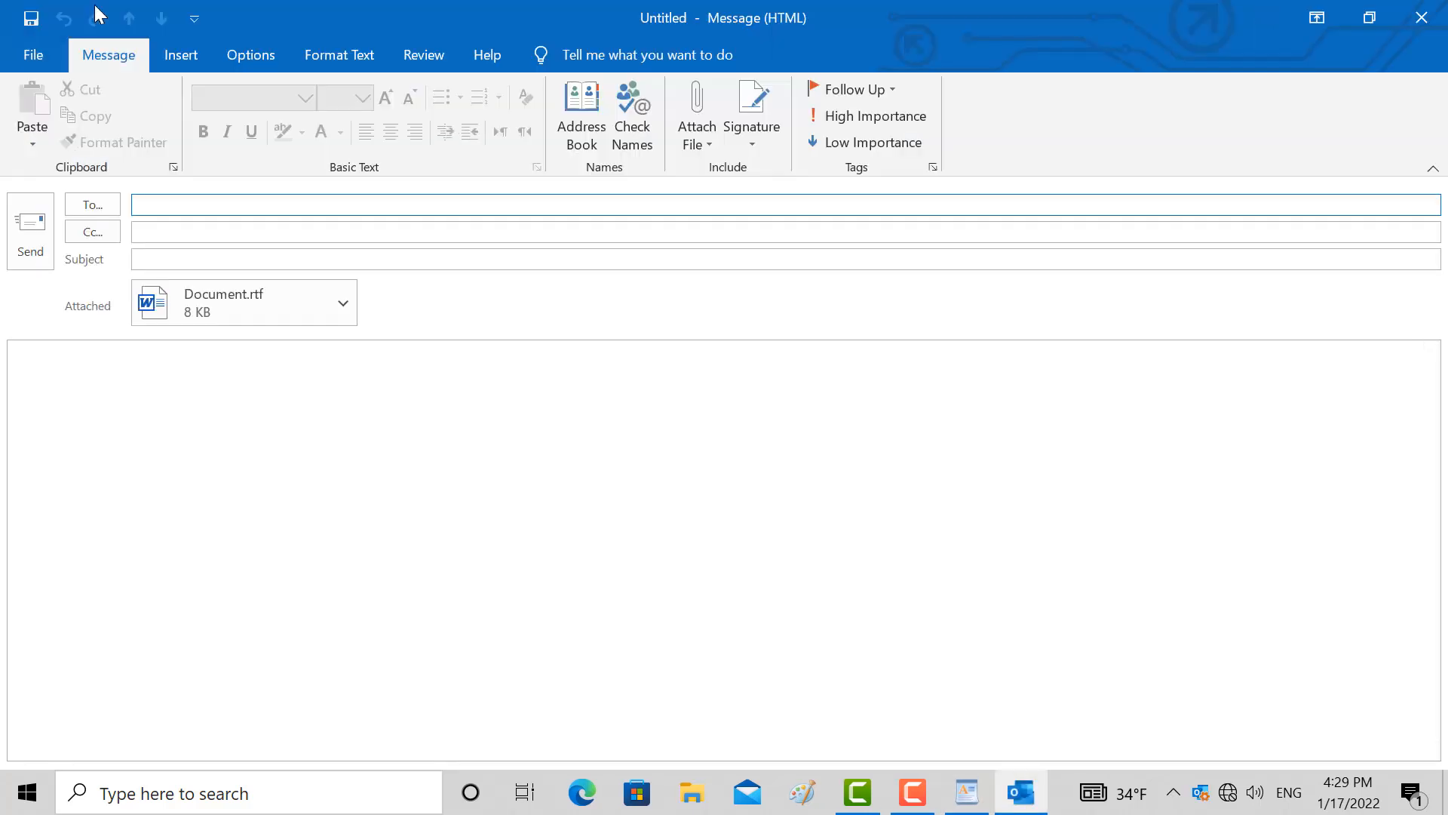
type("uygj@gf")
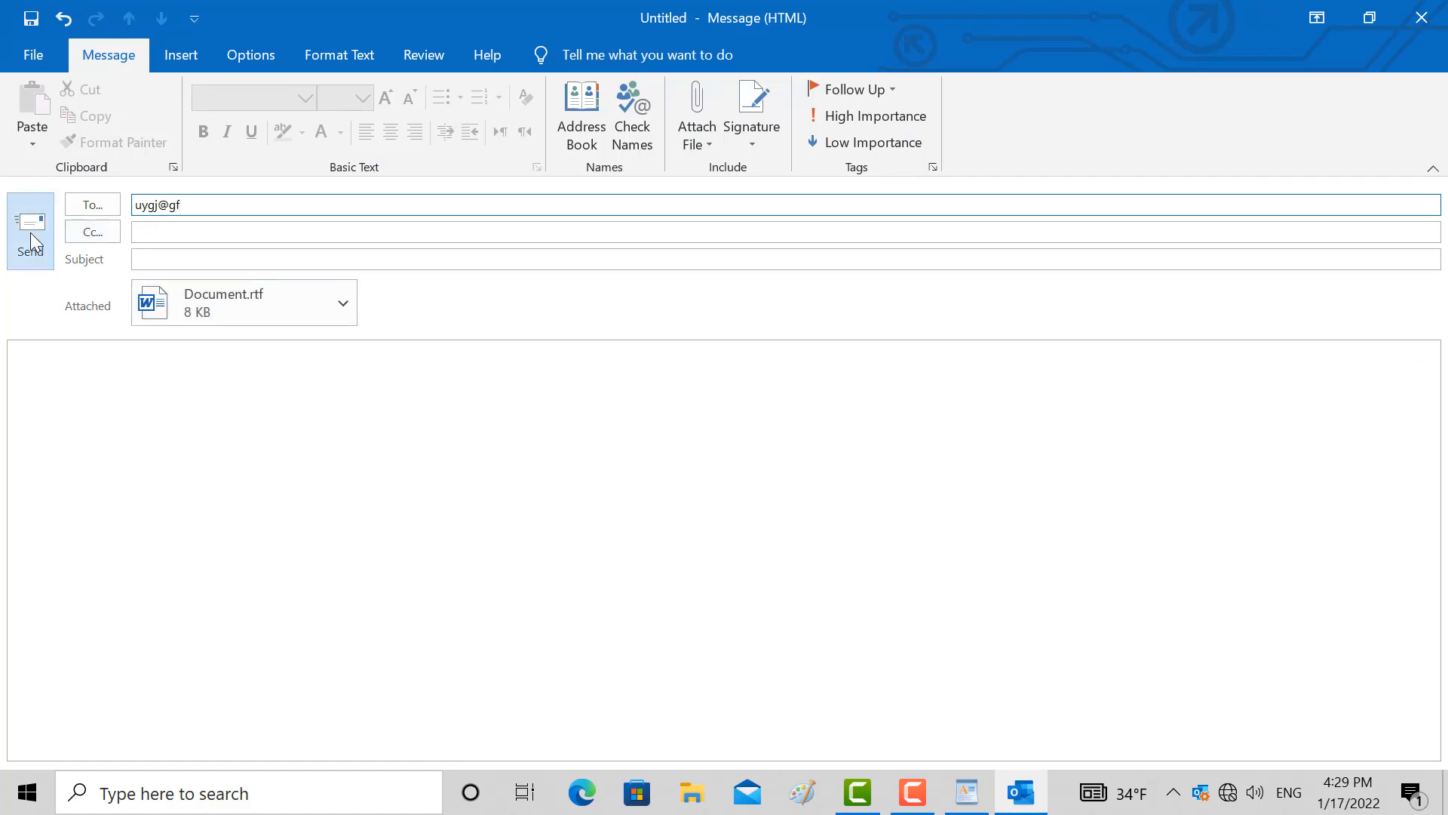
key("alt+shift")
left_click(113, 387)
type("غلاتلنا")
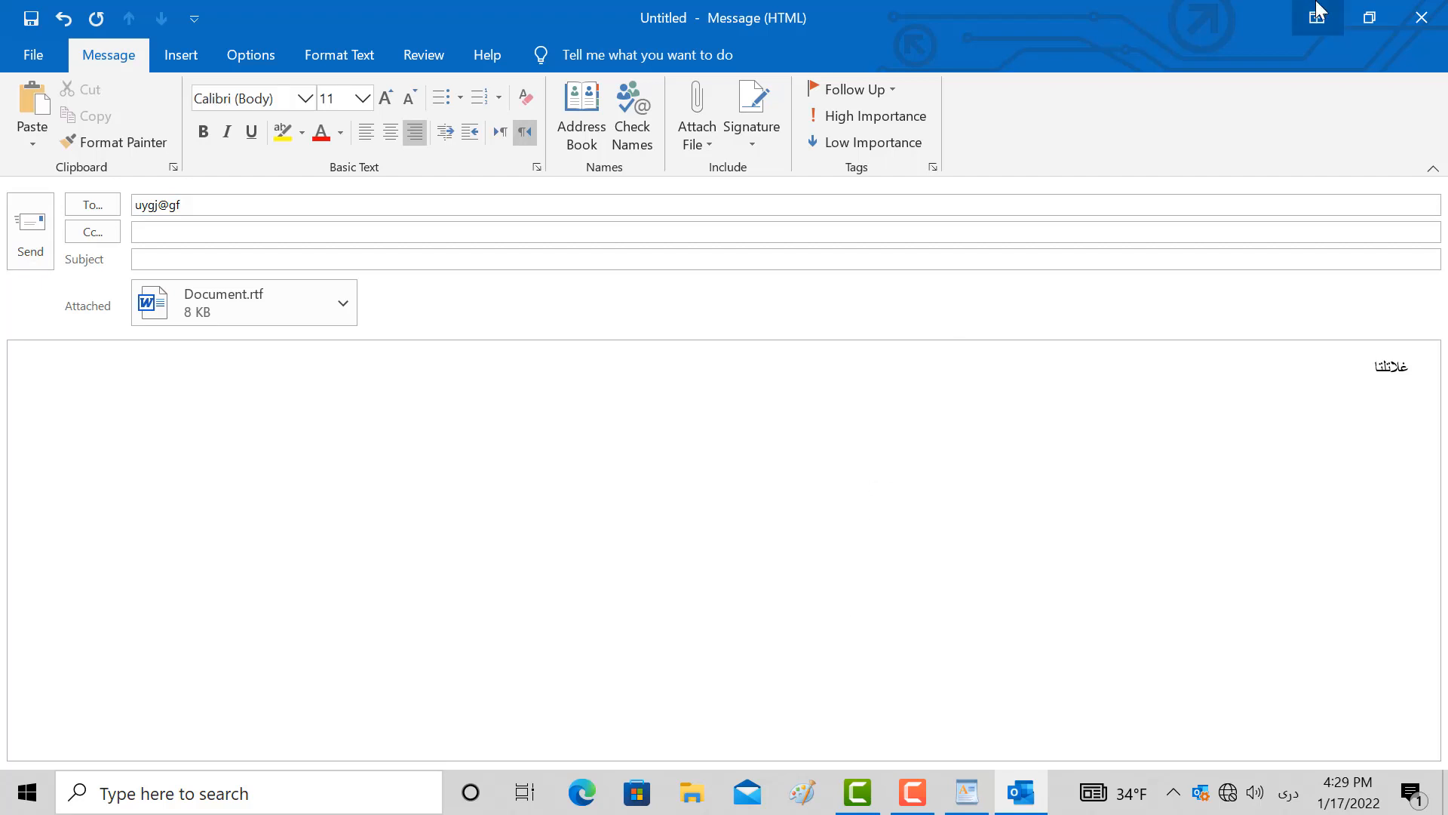
left_click(1404, 10)
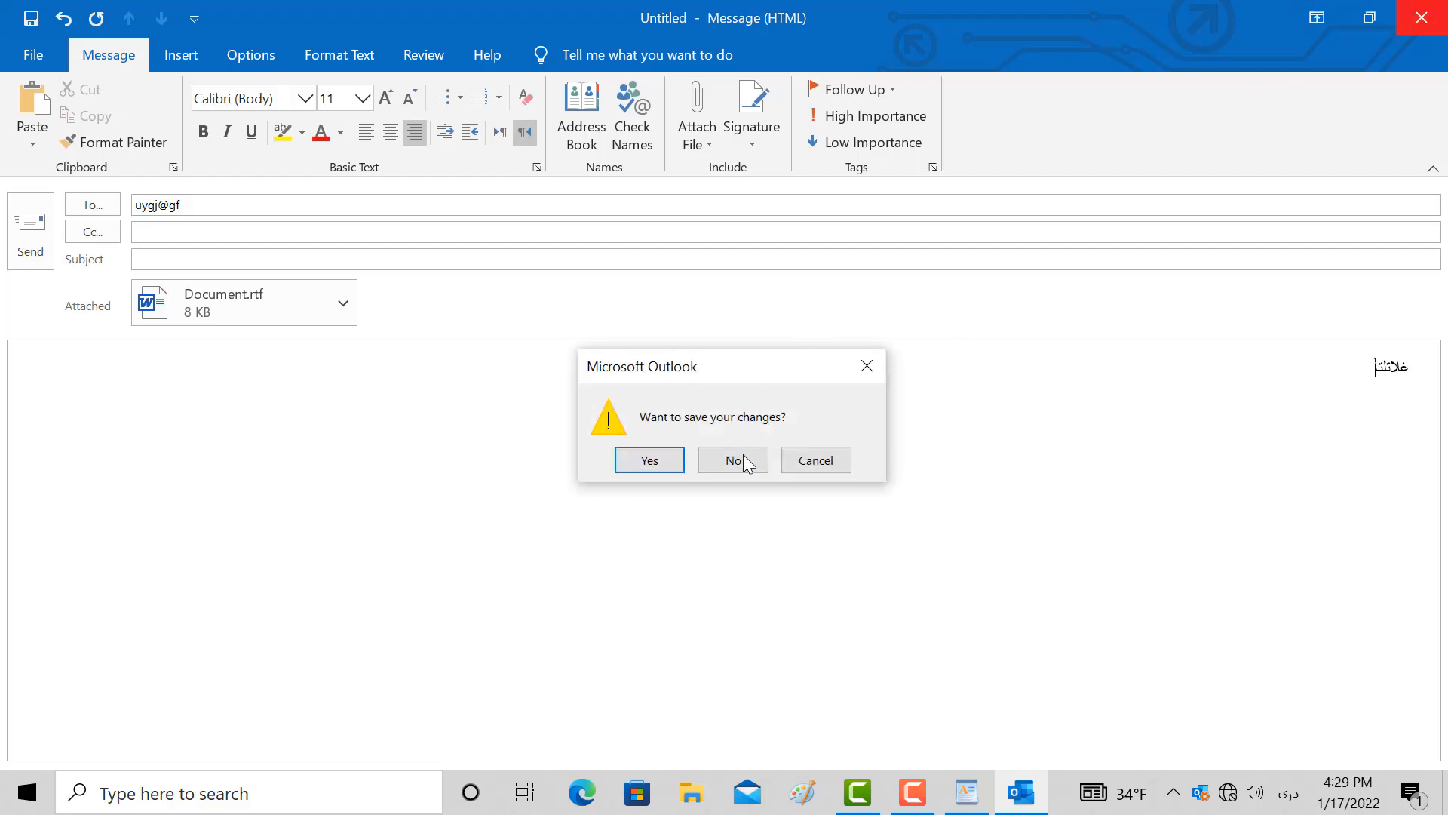
left_click(743, 459)
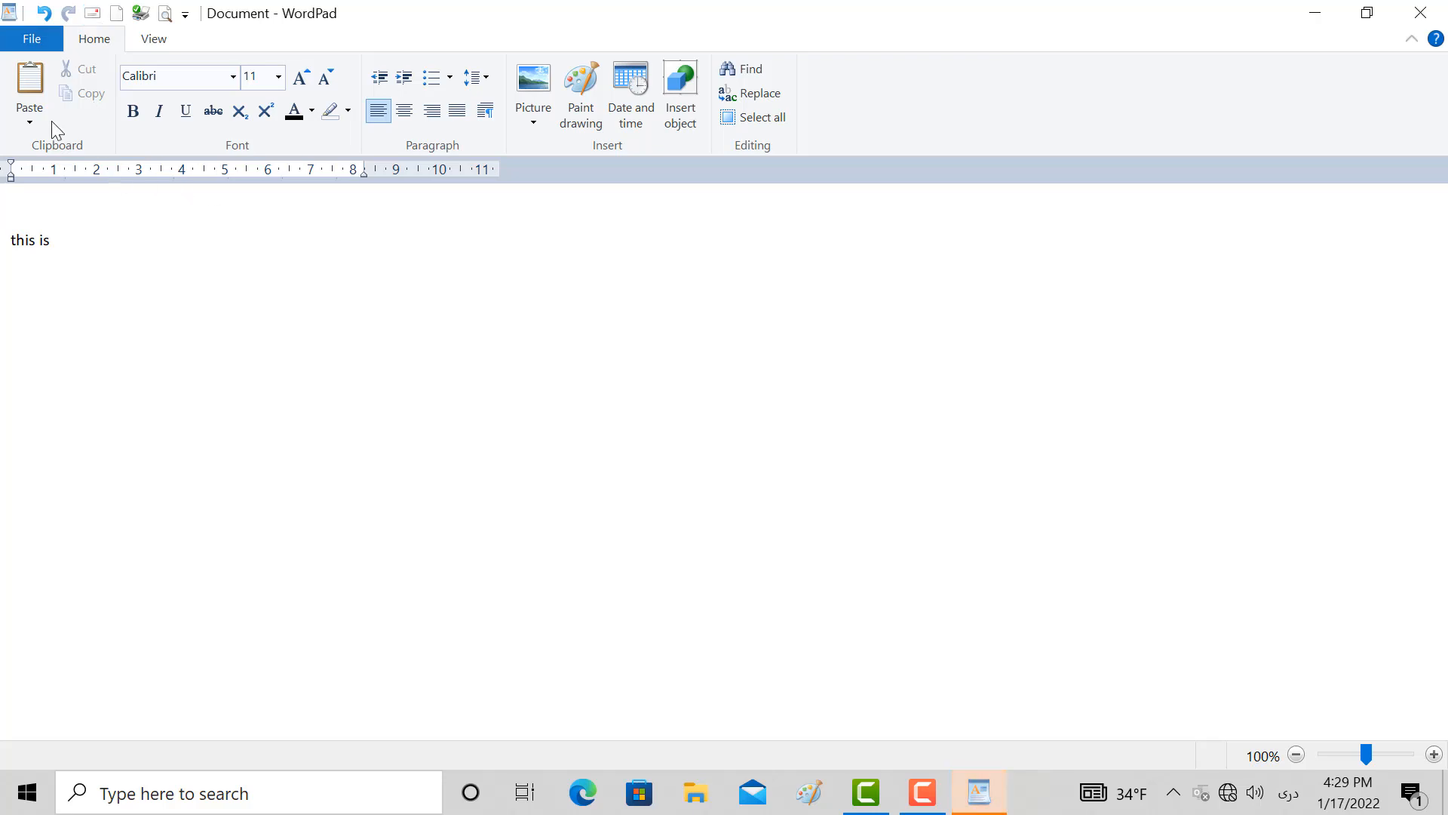
left_click(29, 121)
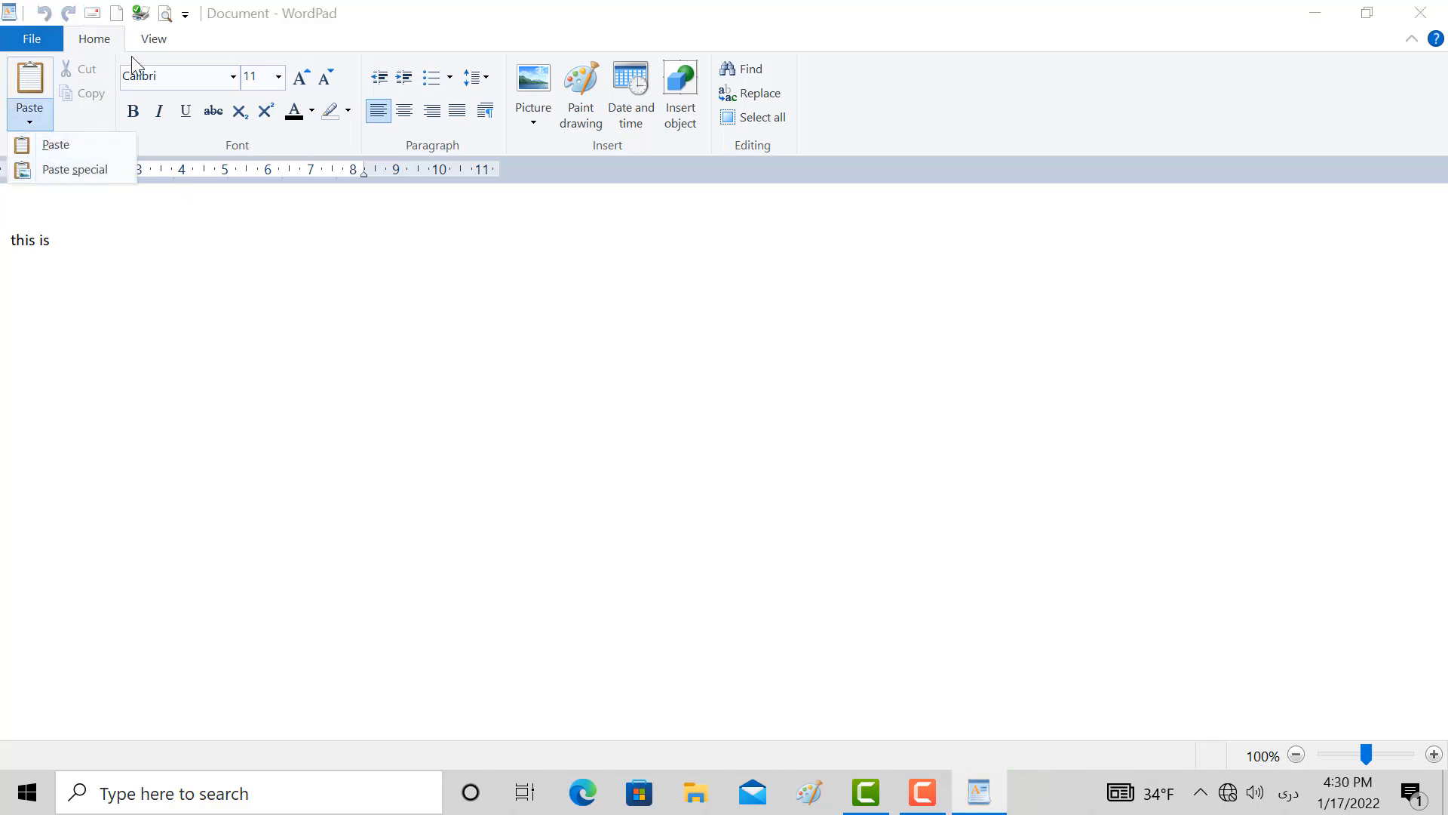
left_click(106, 47)
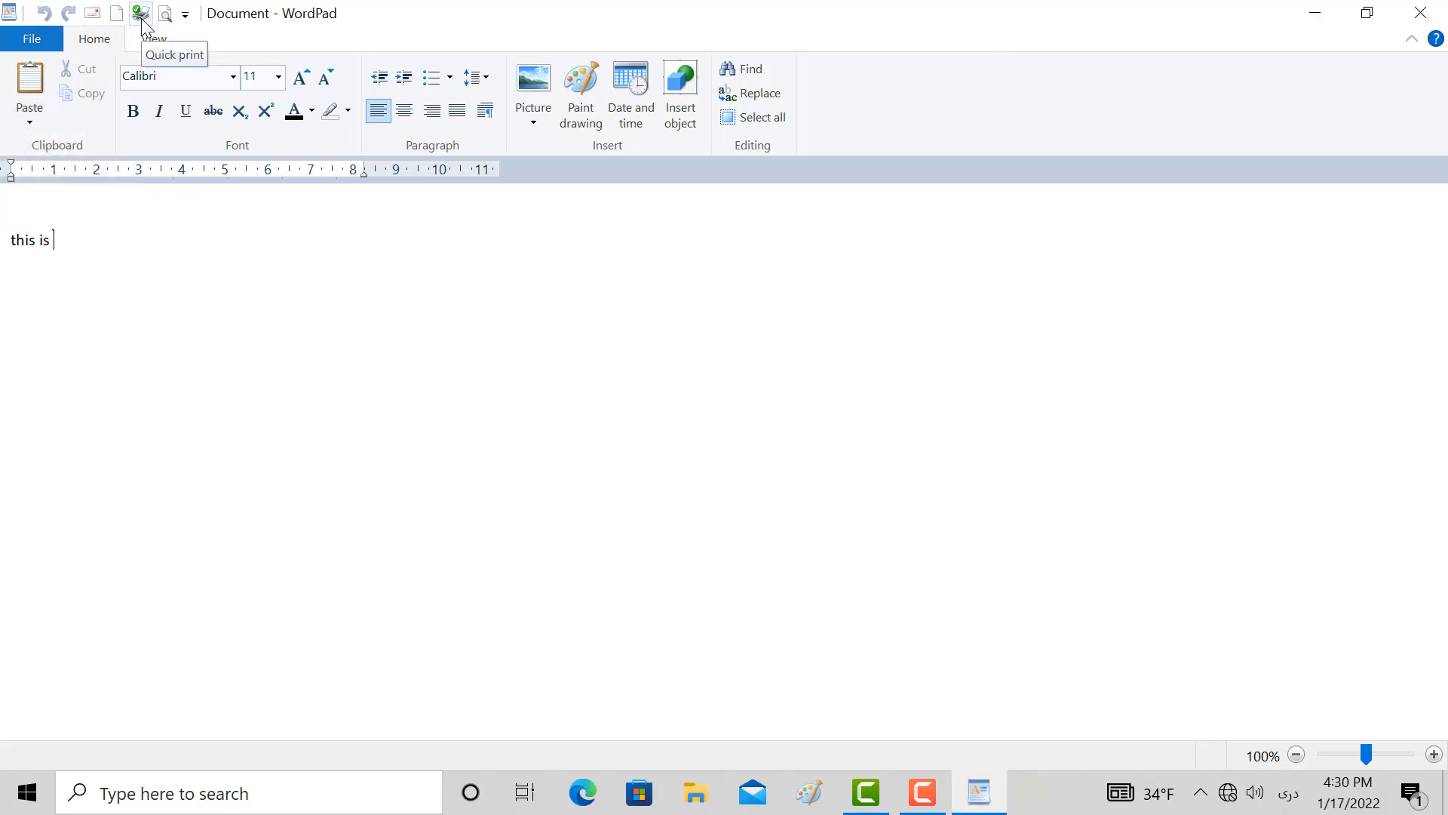
left_click(33, 38)
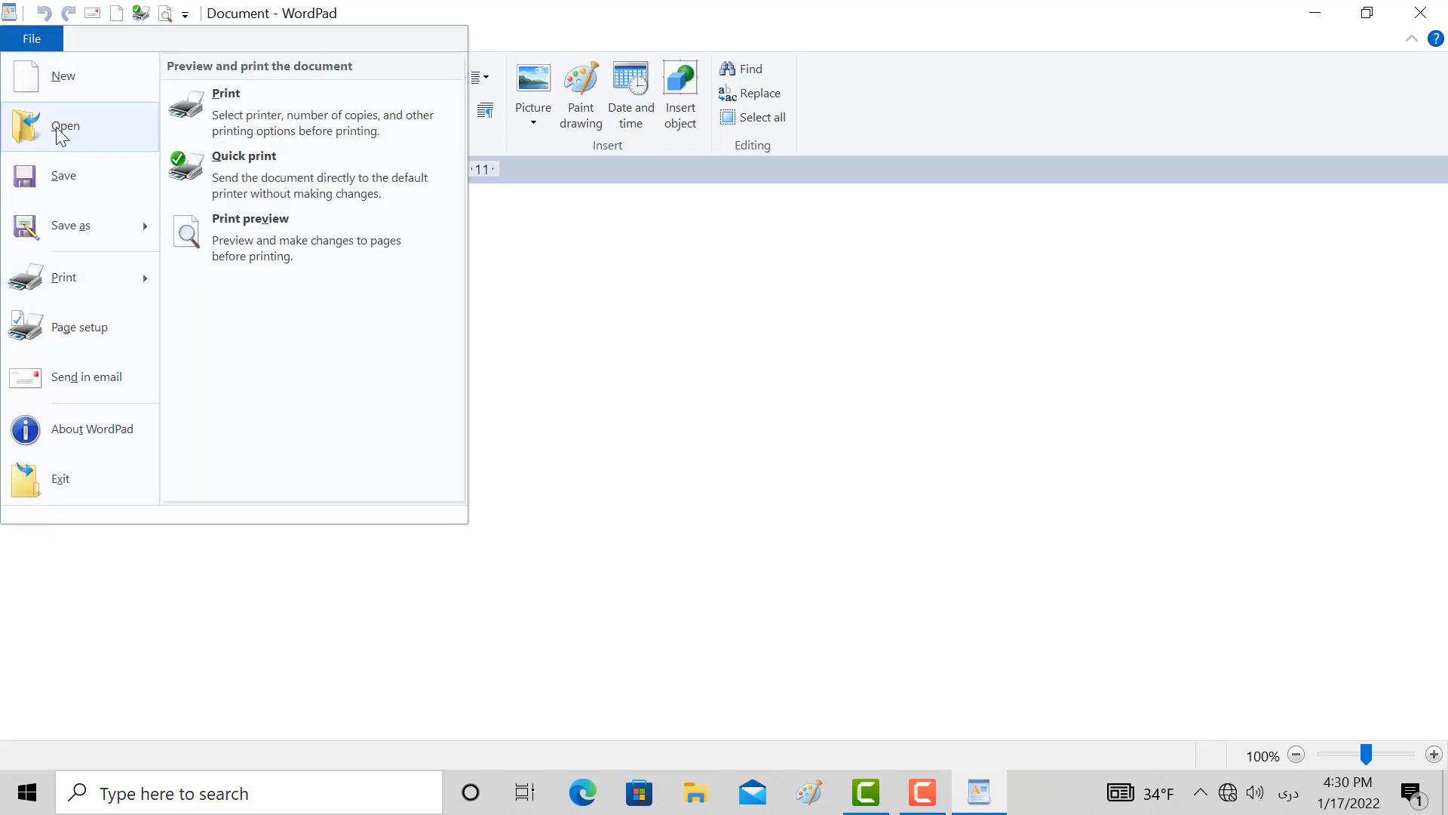
left_click(86, 42)
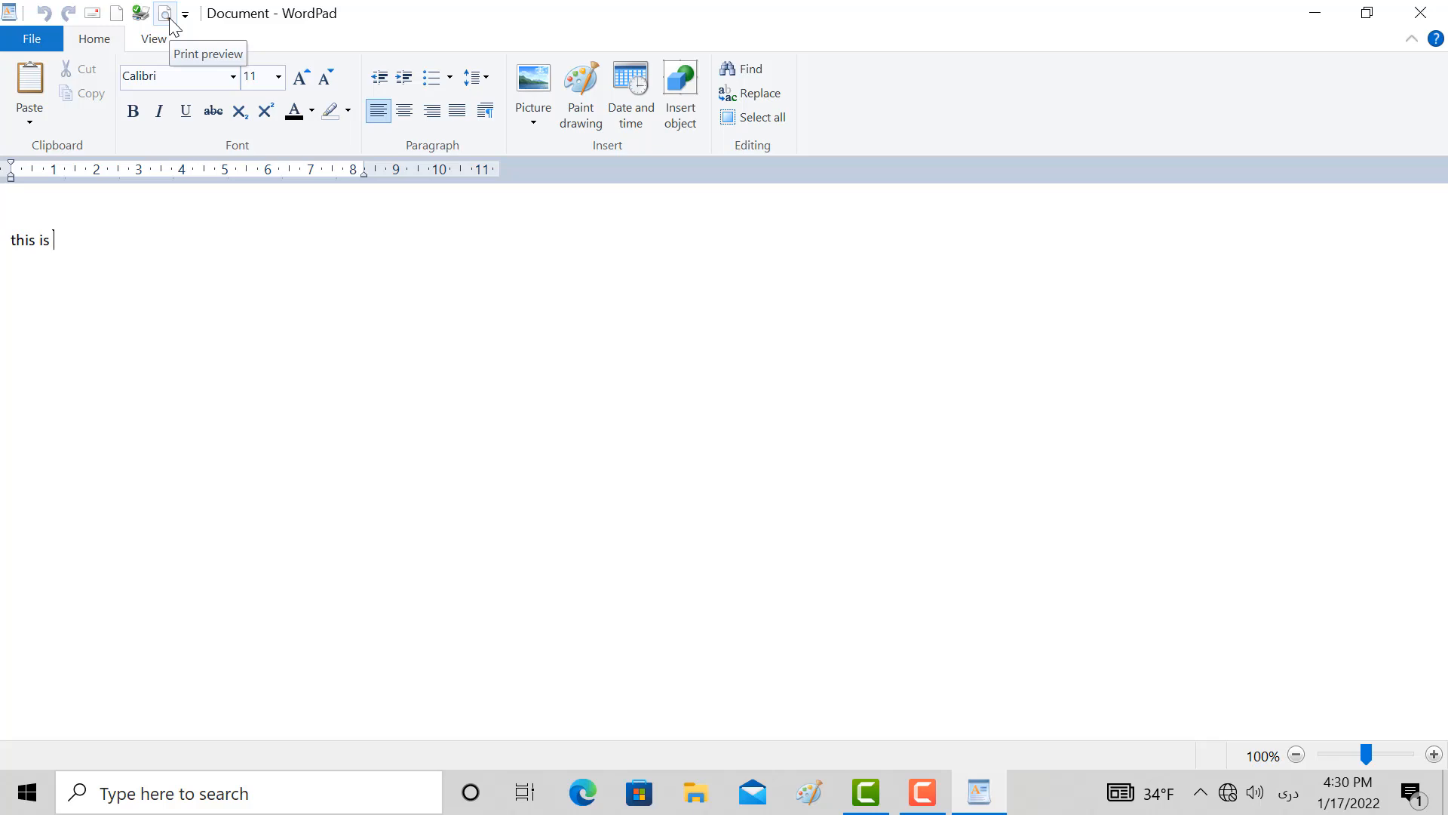
View the document in print preview and return to editing
left_click(53, 44)
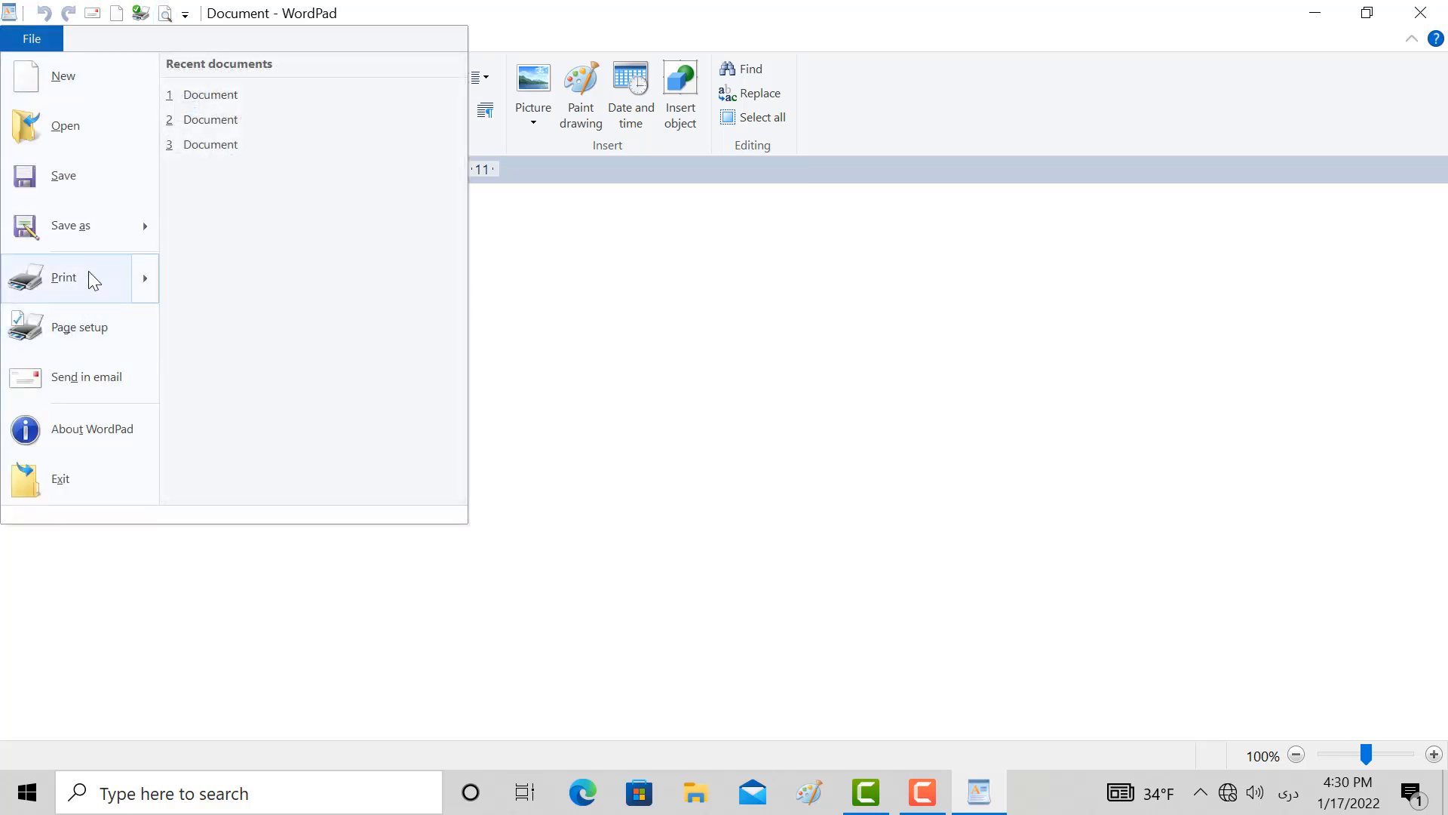
left_click(166, 15)
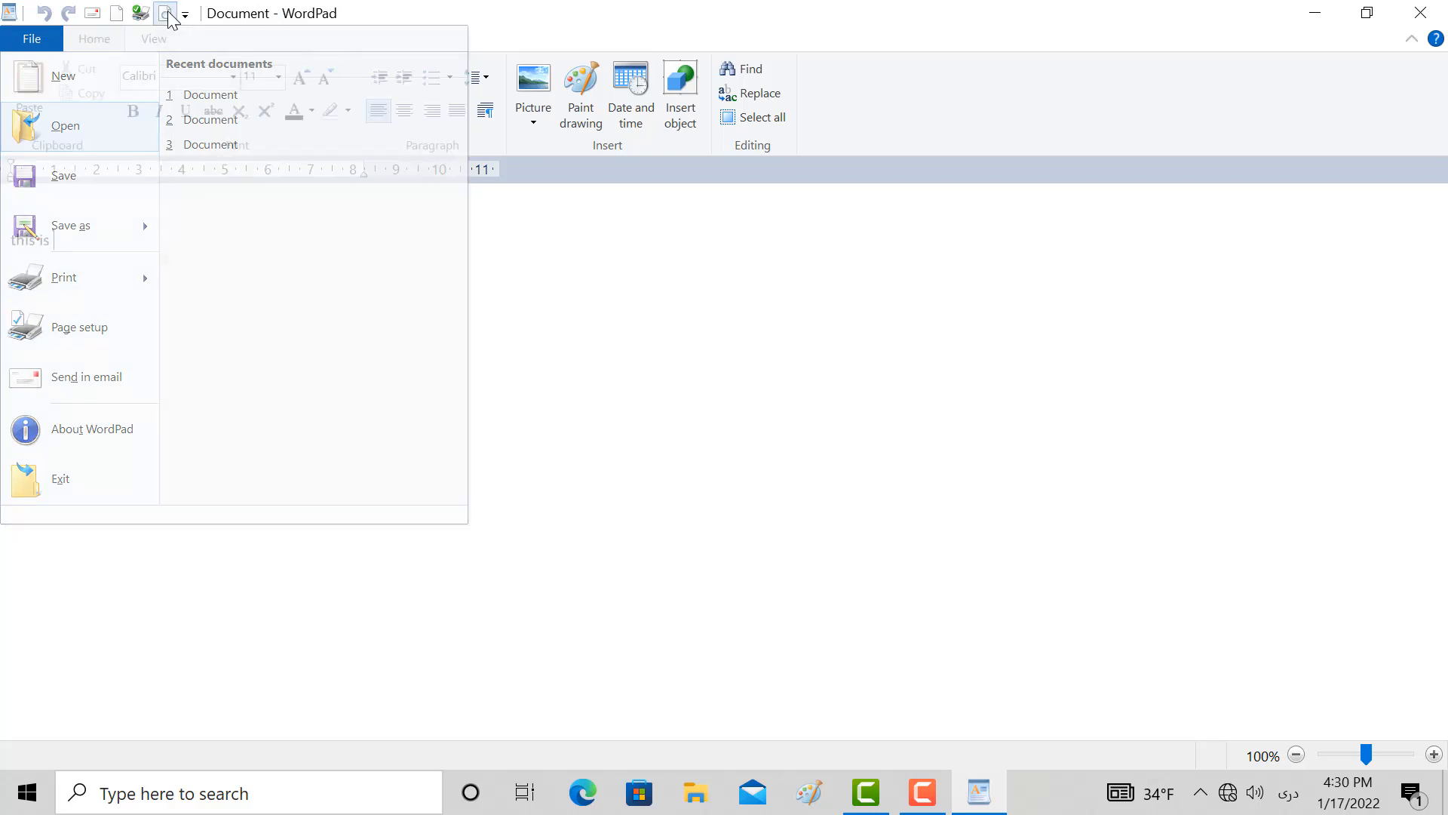
left_click(405, 274)
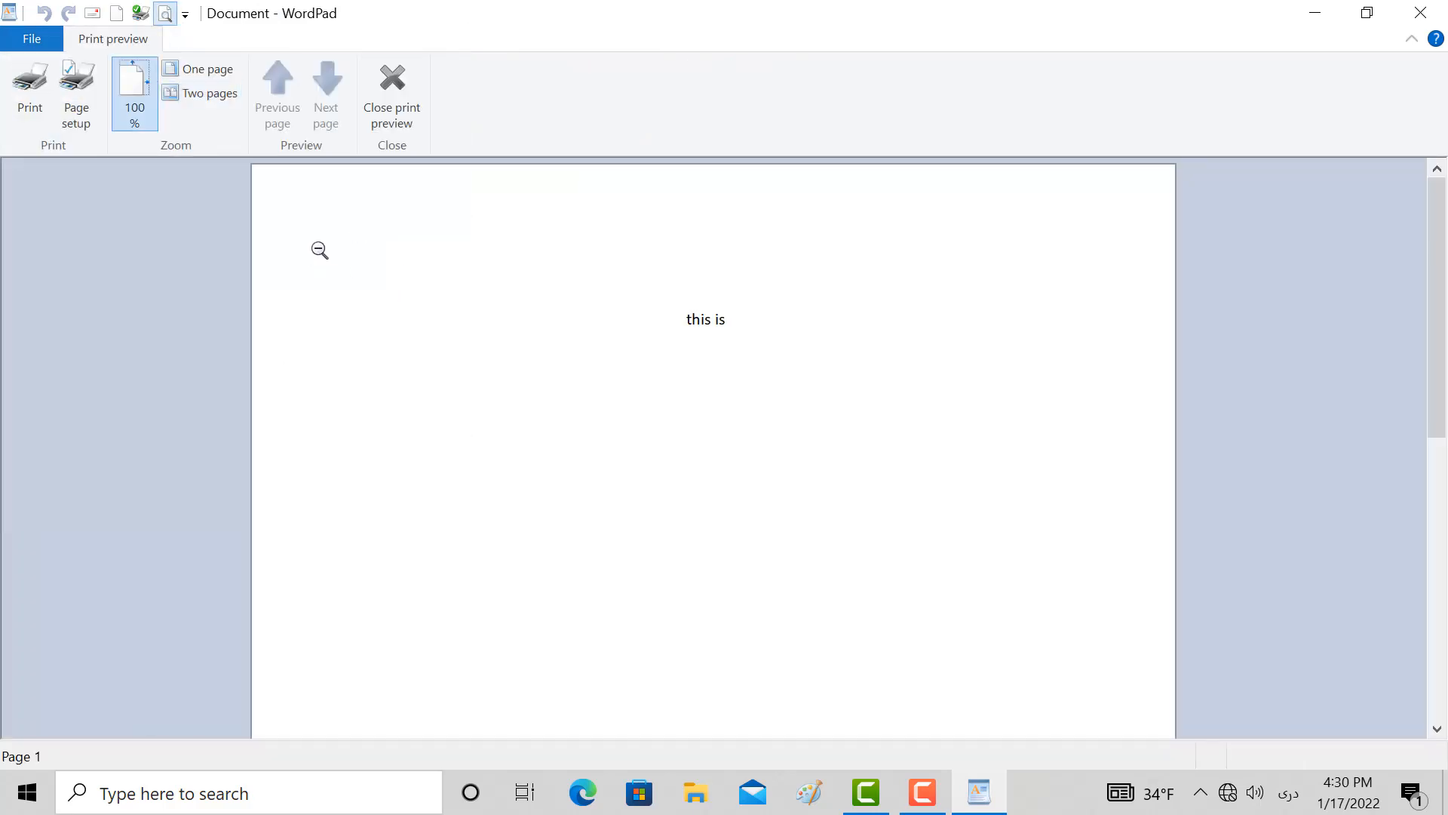
left_click(412, 132)
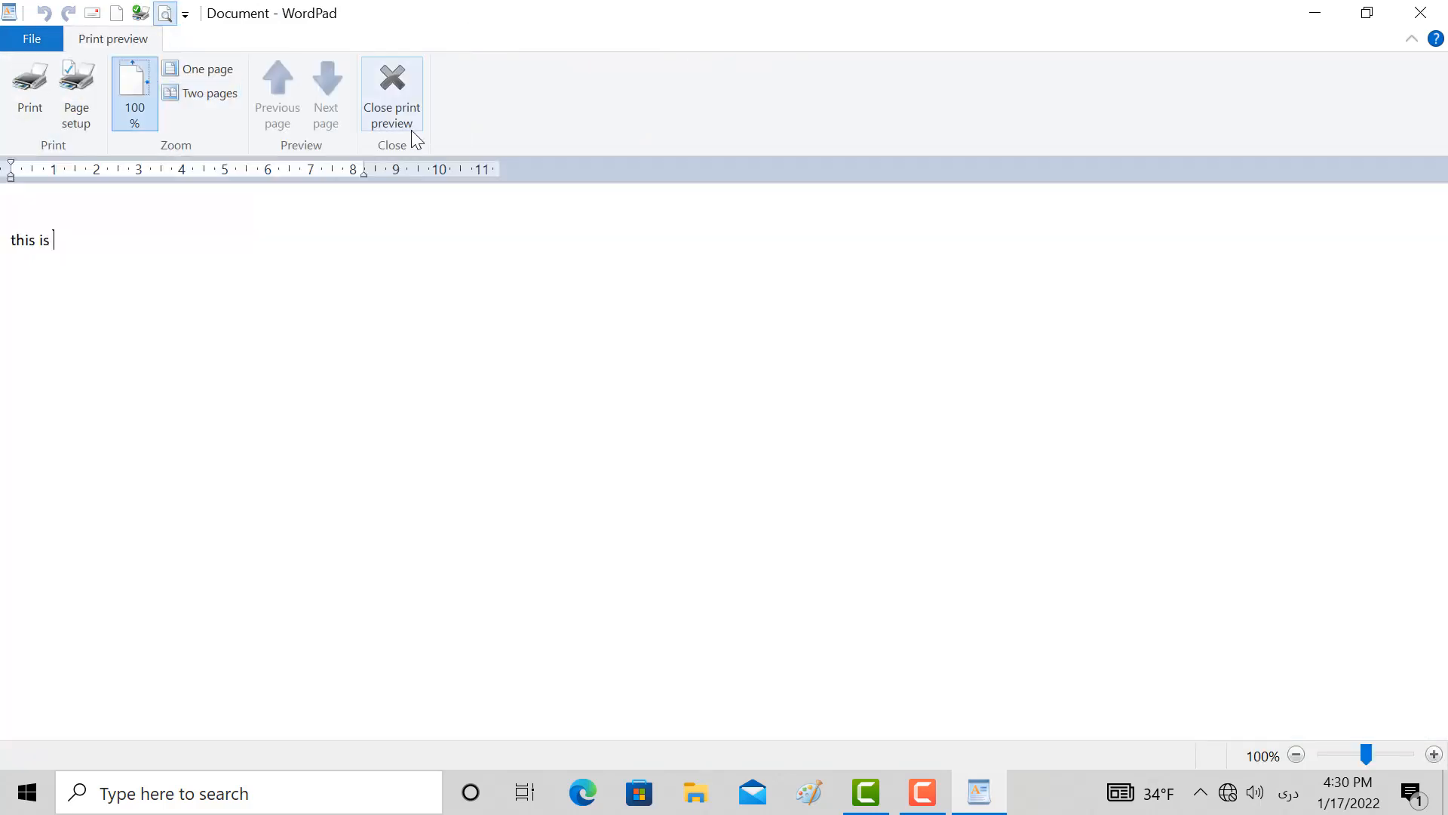
Add the Open command to the Quick Access Toolbar and remove it again
left_click(185, 15)
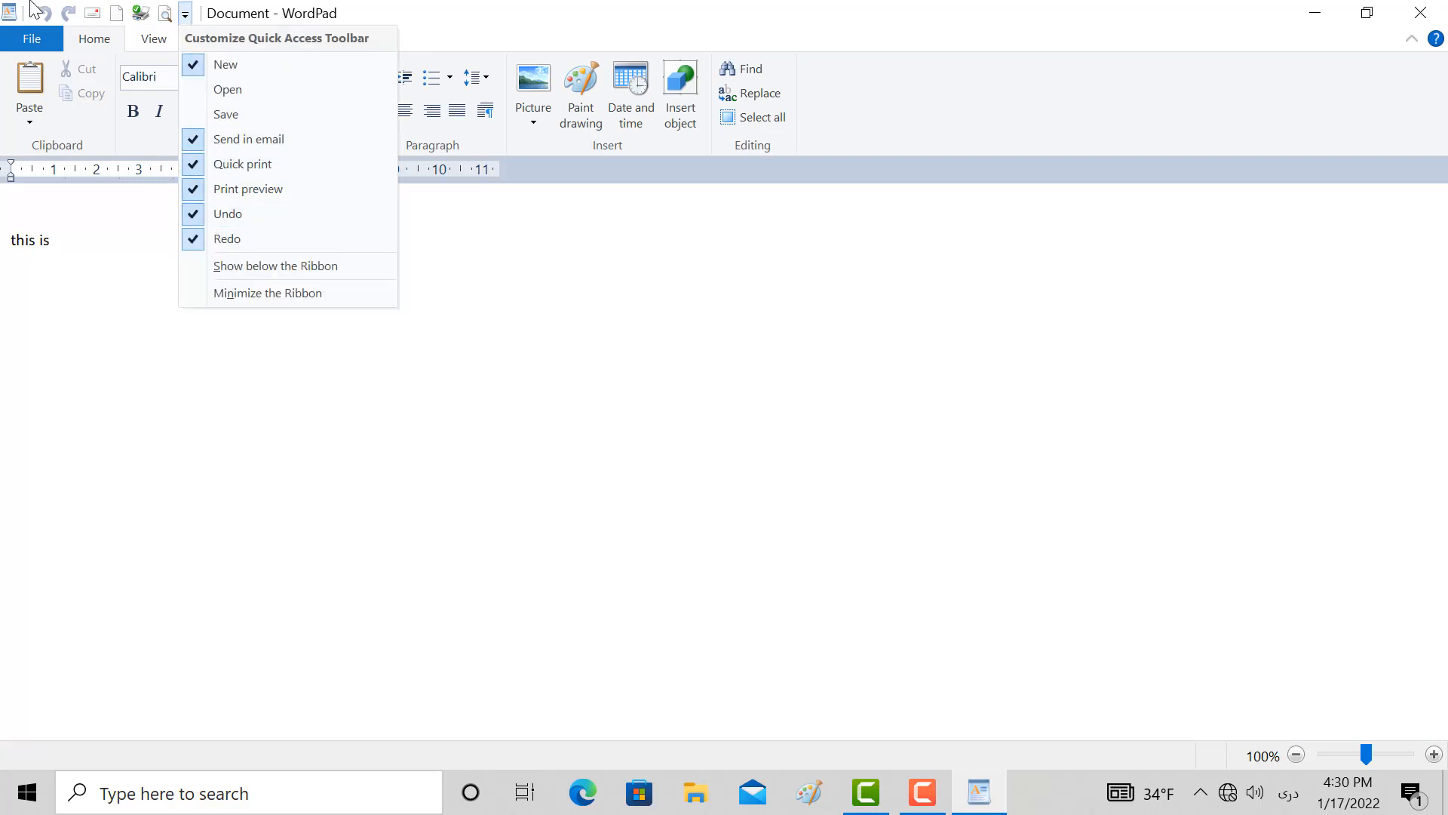
left_click(218, 90)
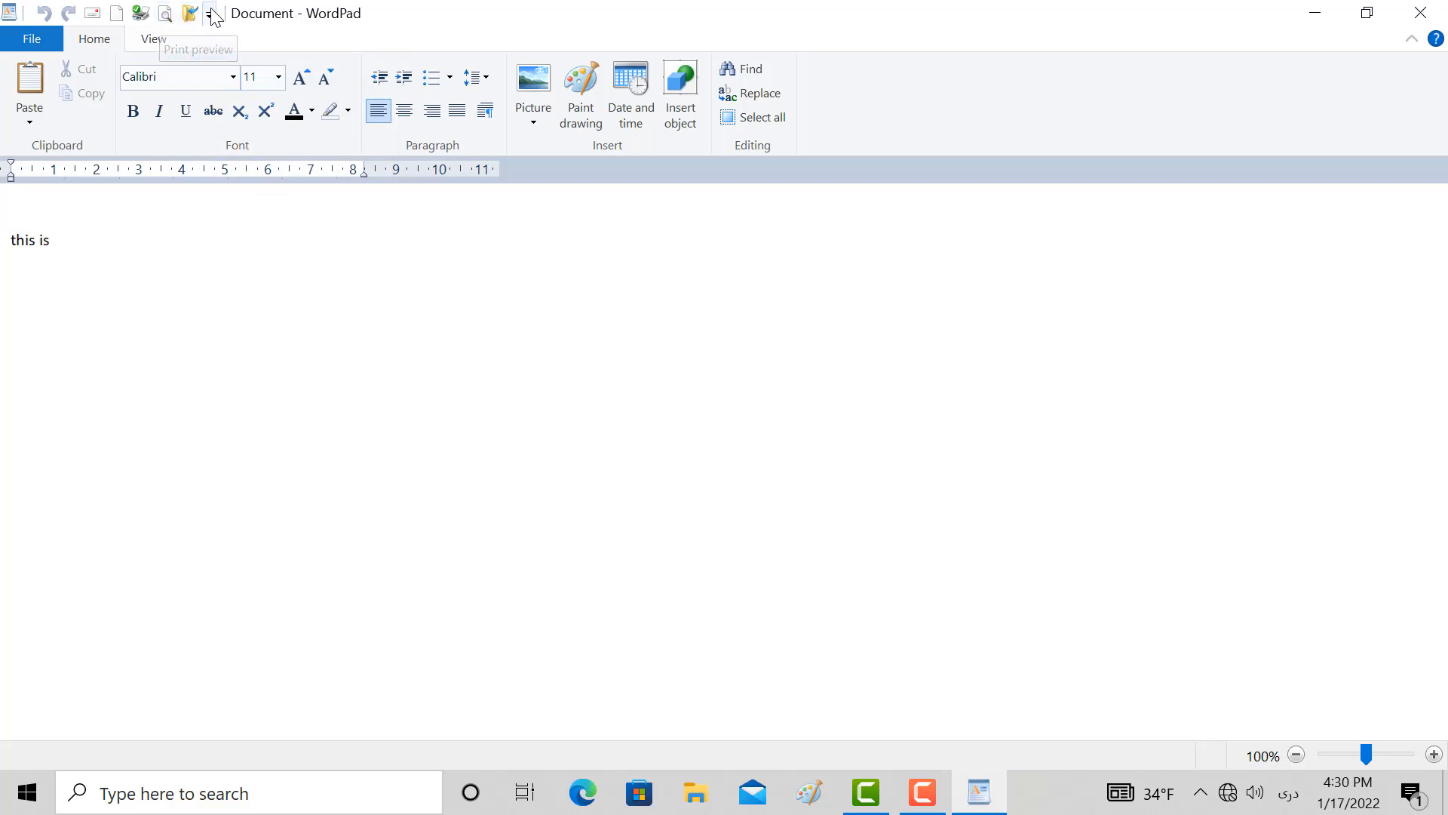
left_click(211, 12)
left_click(224, 89)
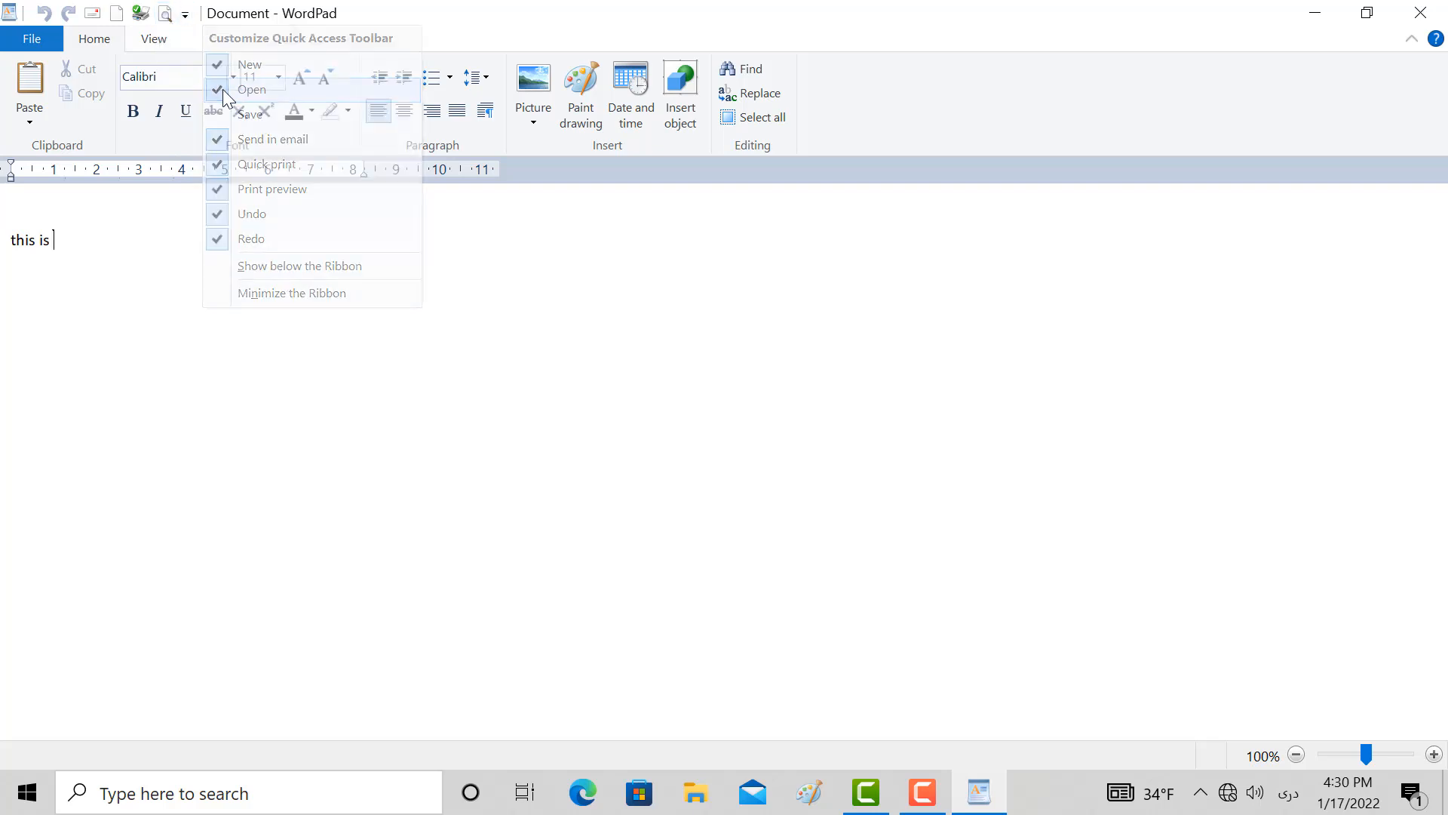
Move the Quick Access Toolbar below the ribbon
left_click(185, 13)
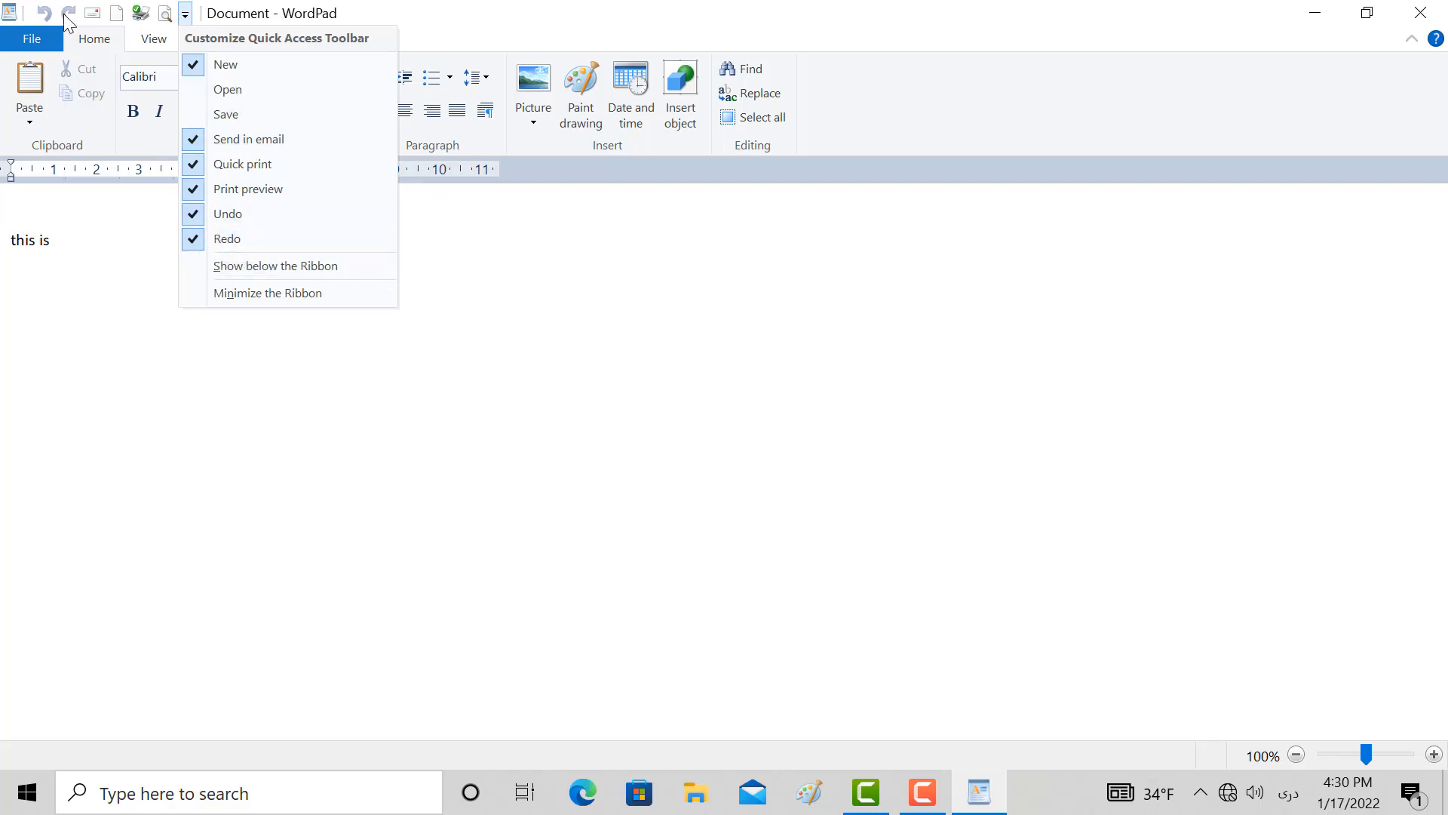
left_click(234, 270)
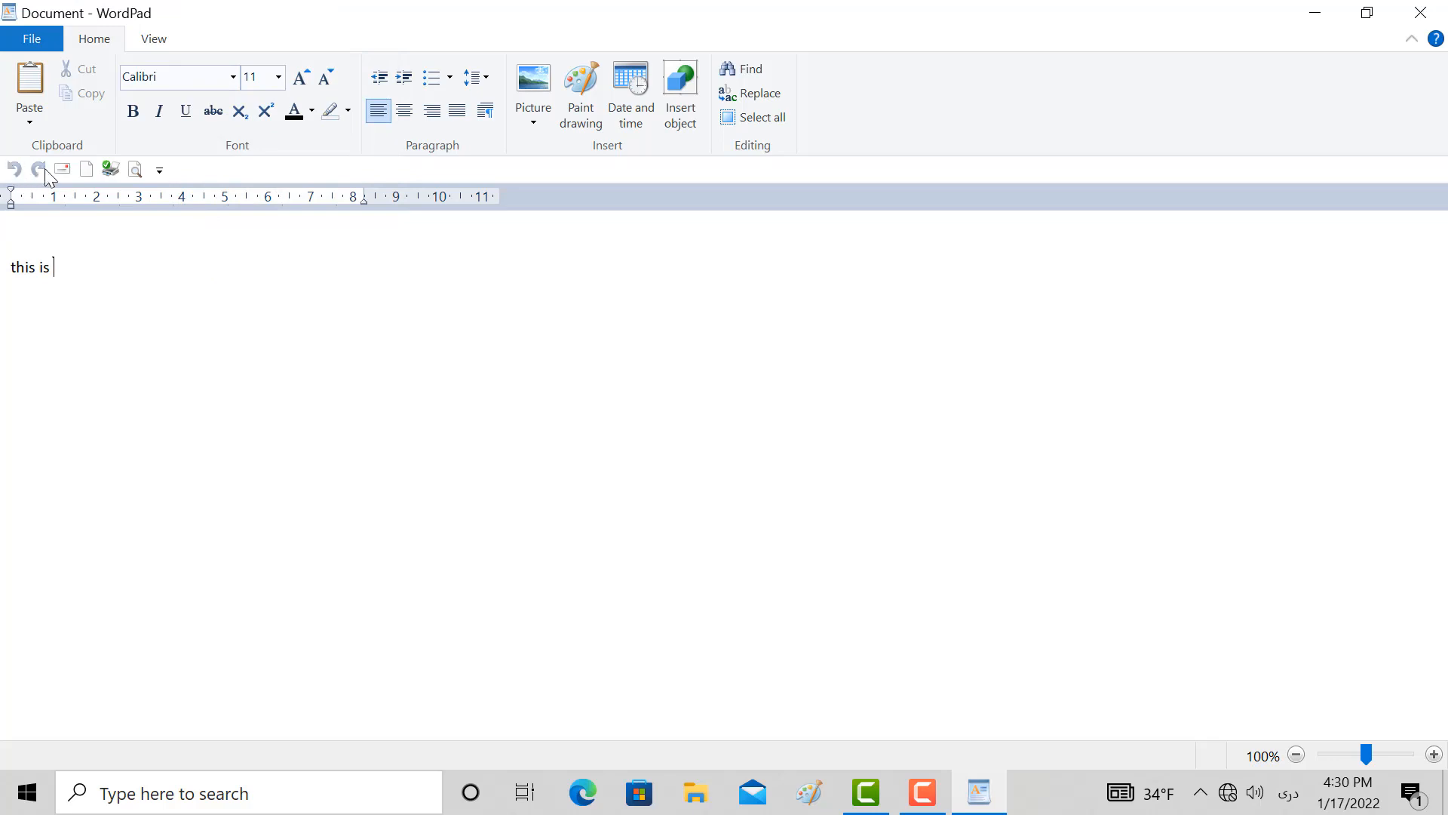
Move the Quick Access Toolbar back above the ribbon
left_click(159, 170)
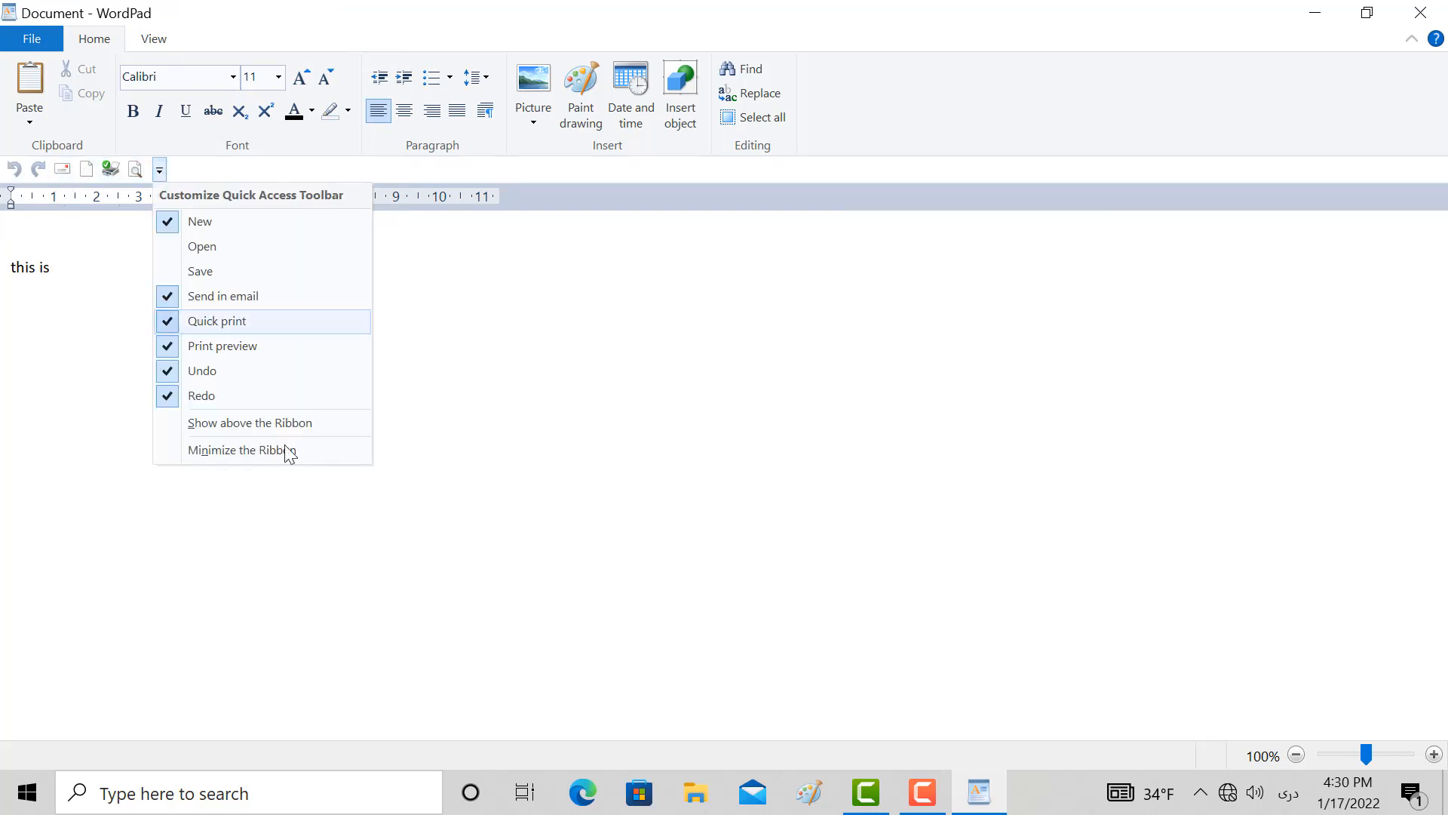
left_click(259, 423)
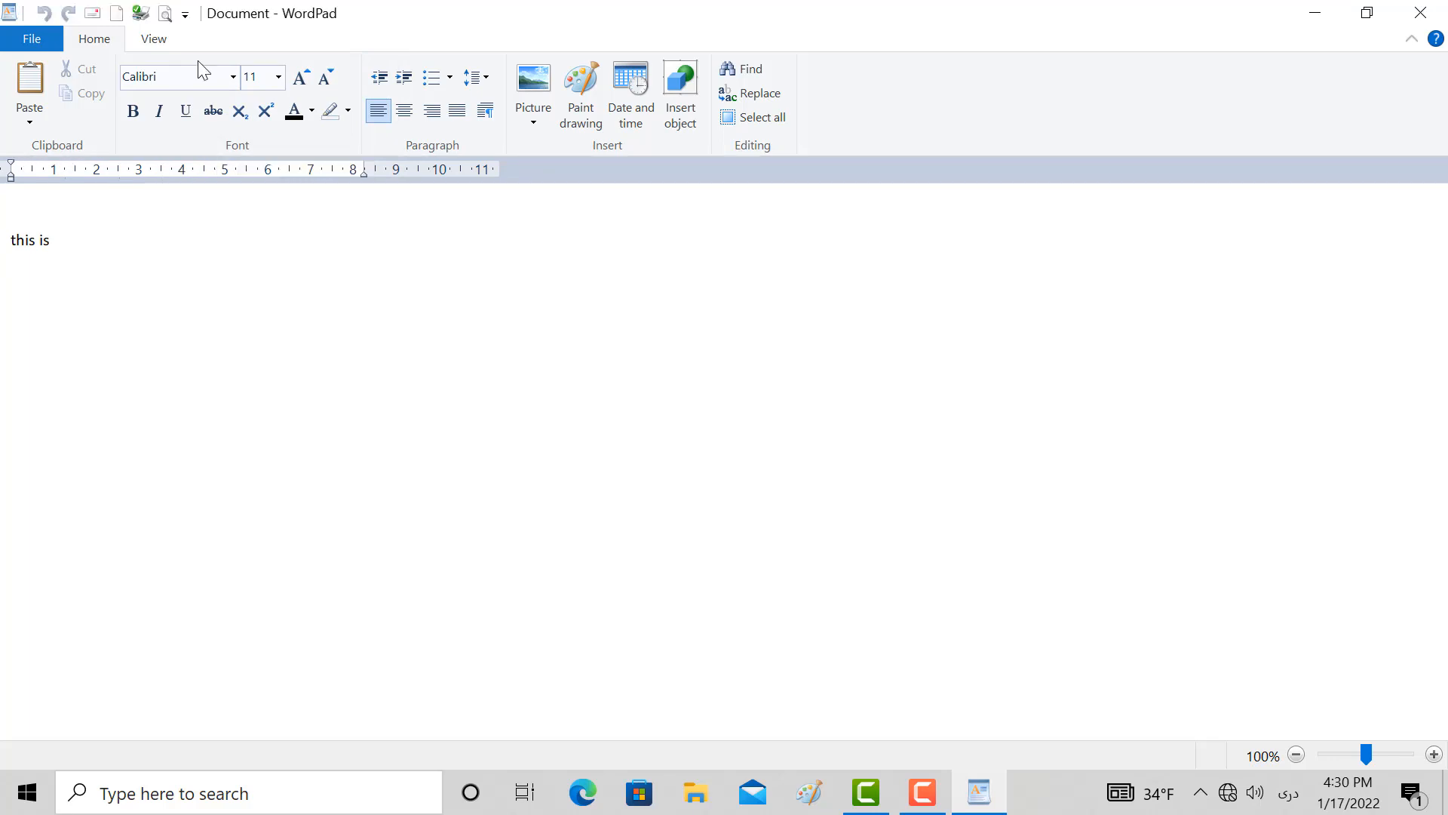
left_click(158, 111)
left_click(168, 115)
Show the Quick Access Toolbar below the ribbon once more and return it to its place above the ribbon
left_click(185, 14)
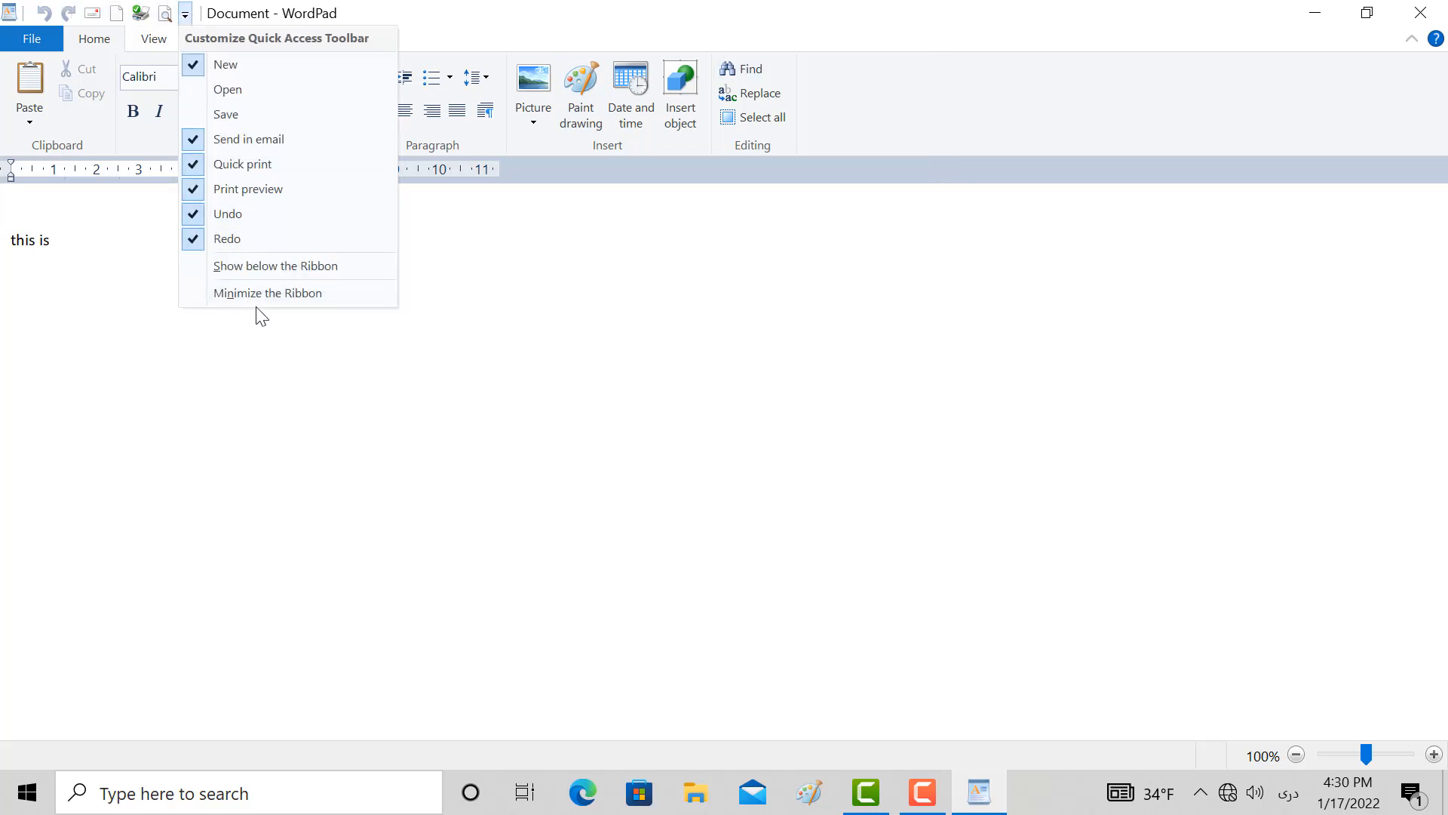
left_click(273, 270)
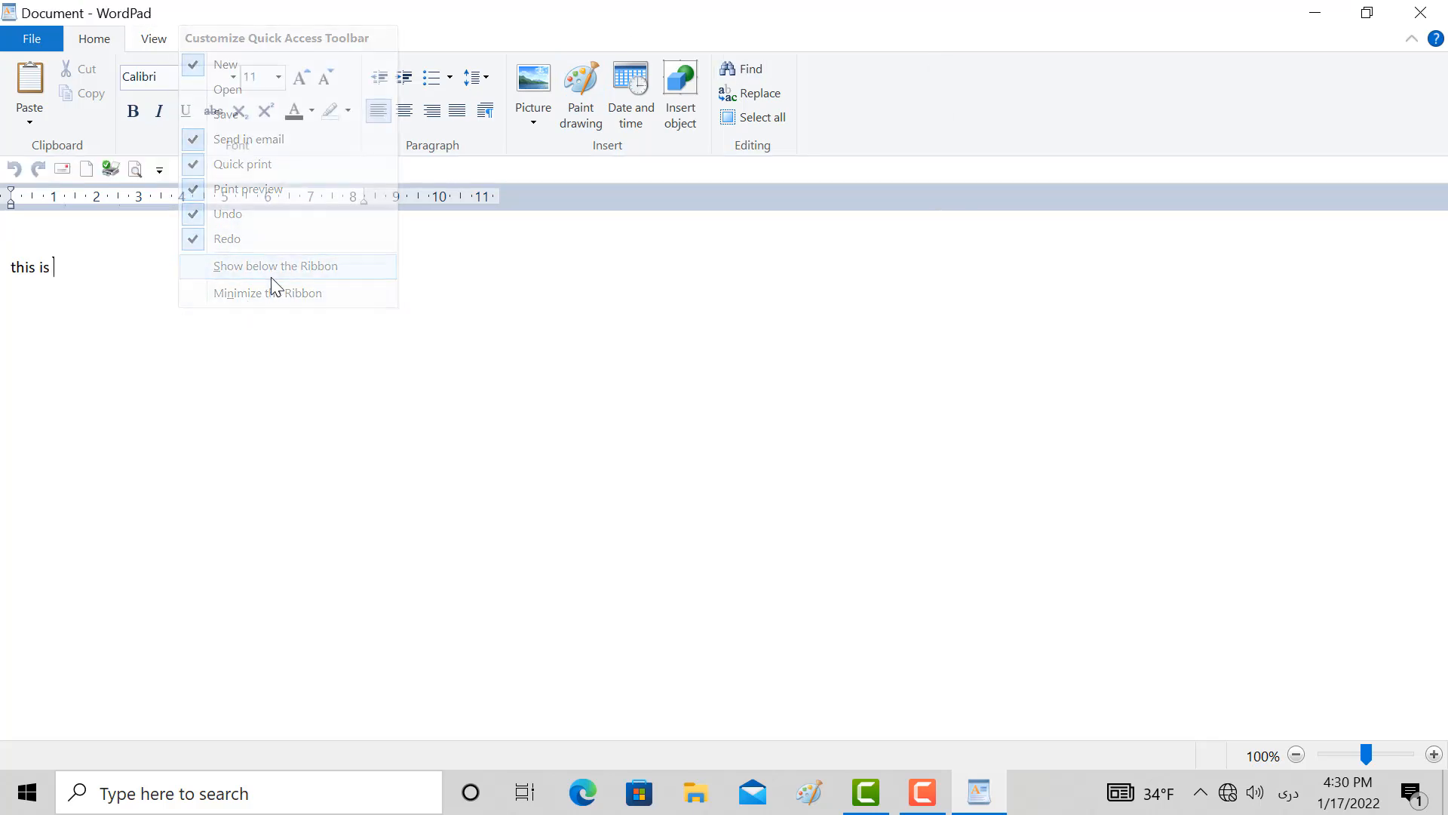
left_click(166, 44)
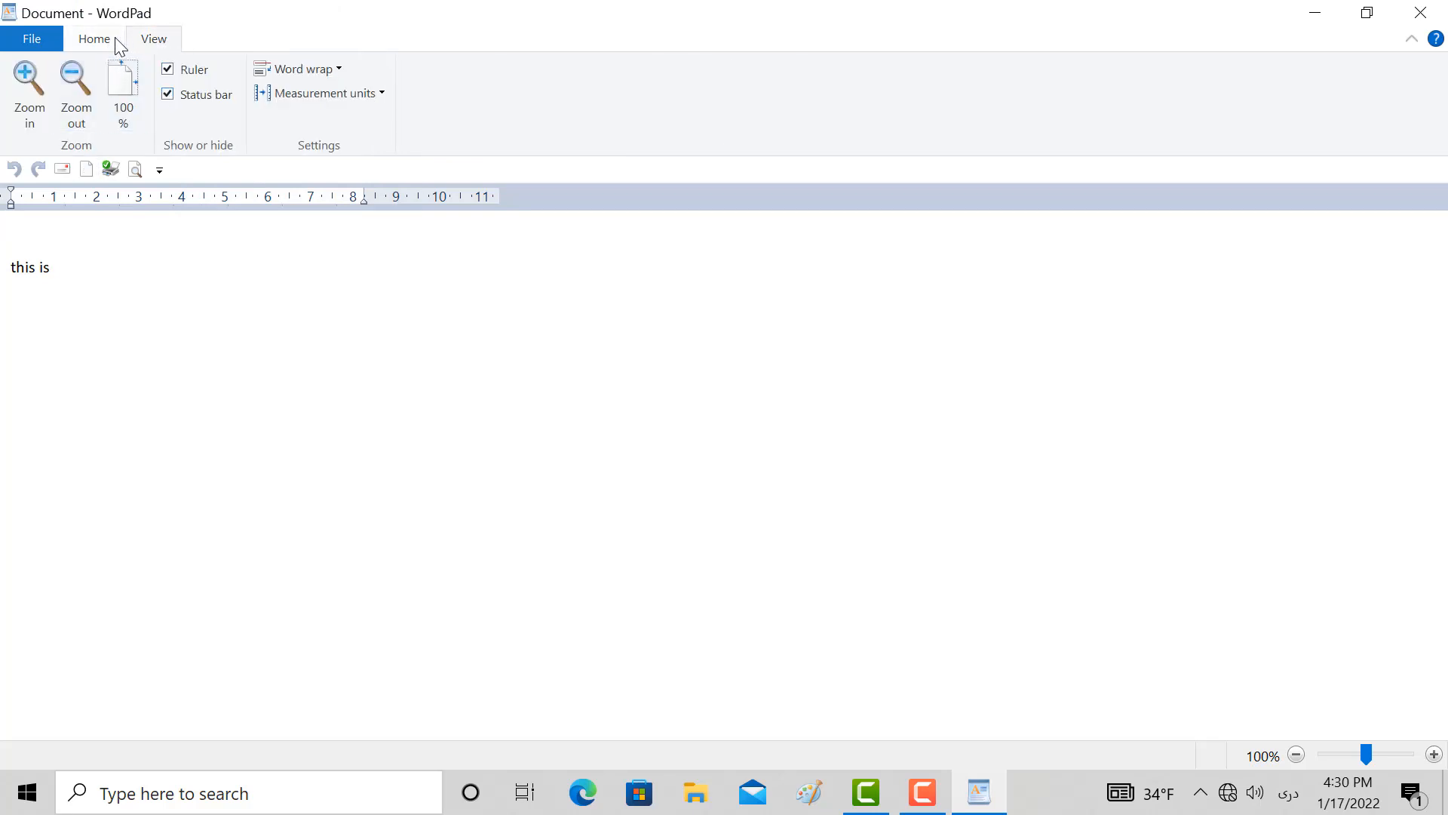
left_click(159, 169)
left_click(226, 423)
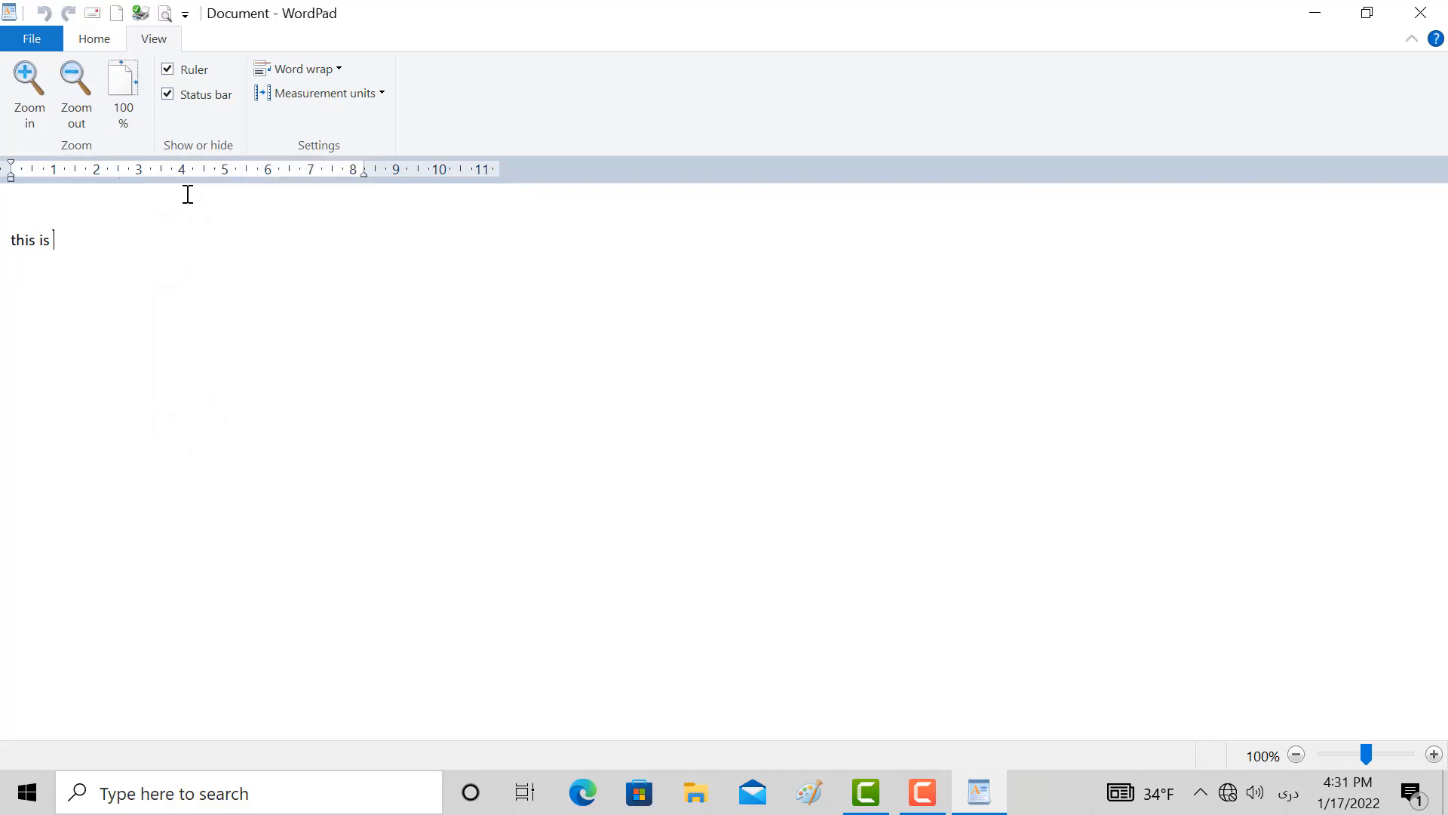
Minimize the ribbon with the Quick Access Toolbar's customization options and restore it to full size
left_click(184, 14)
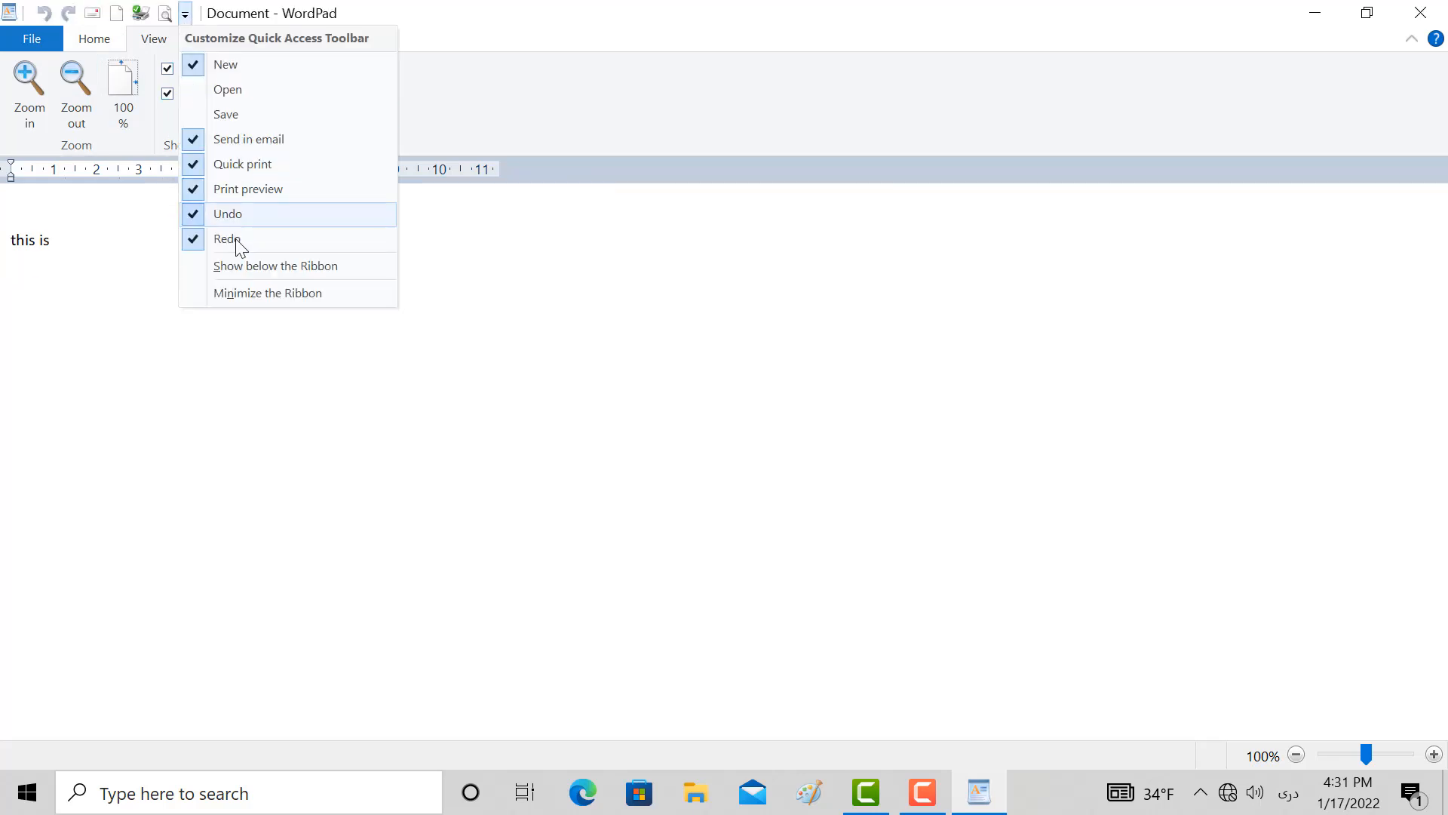
left_click(257, 297)
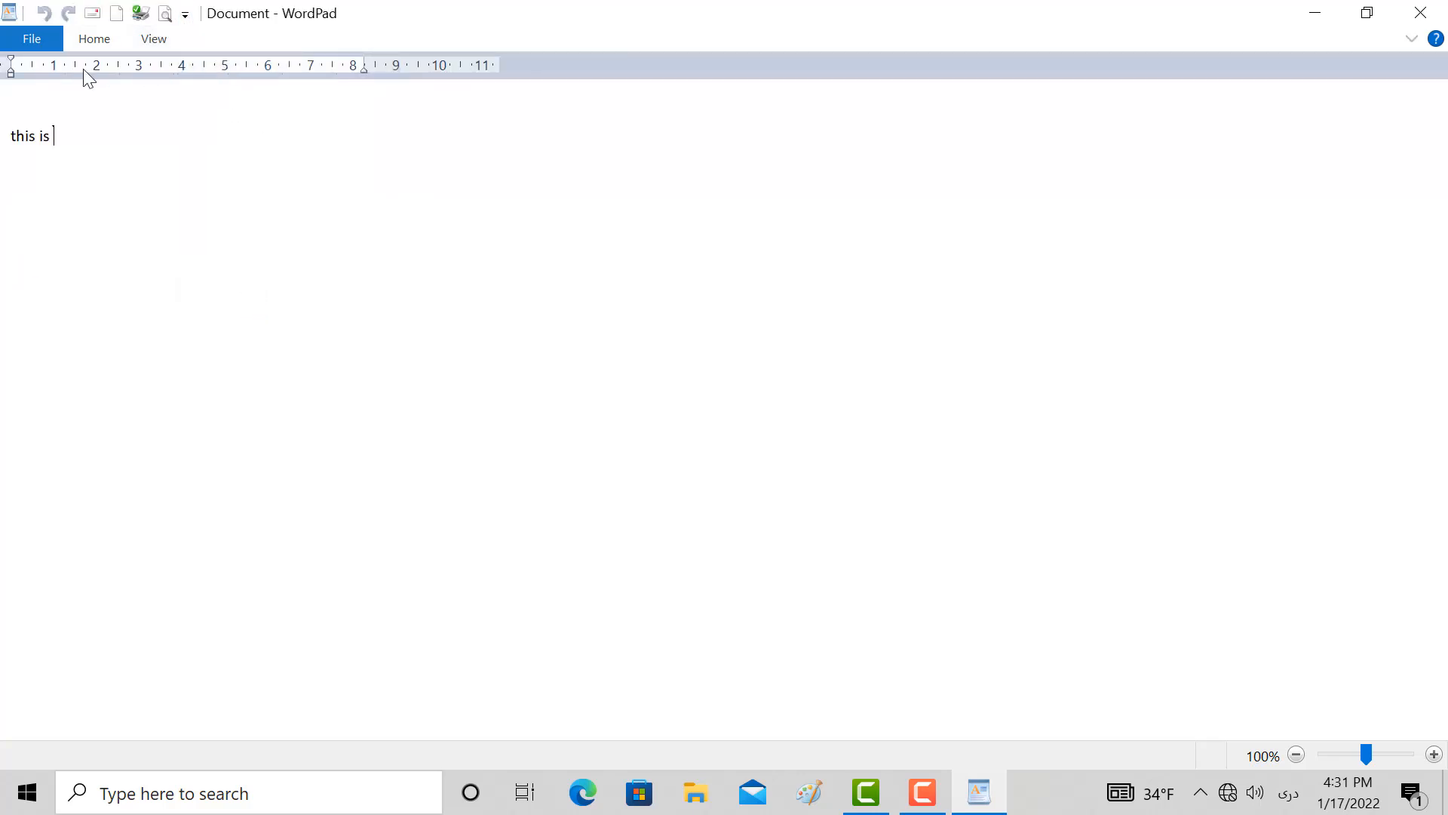
left_click(166, 37)
left_click(162, 37)
left_click(185, 14)
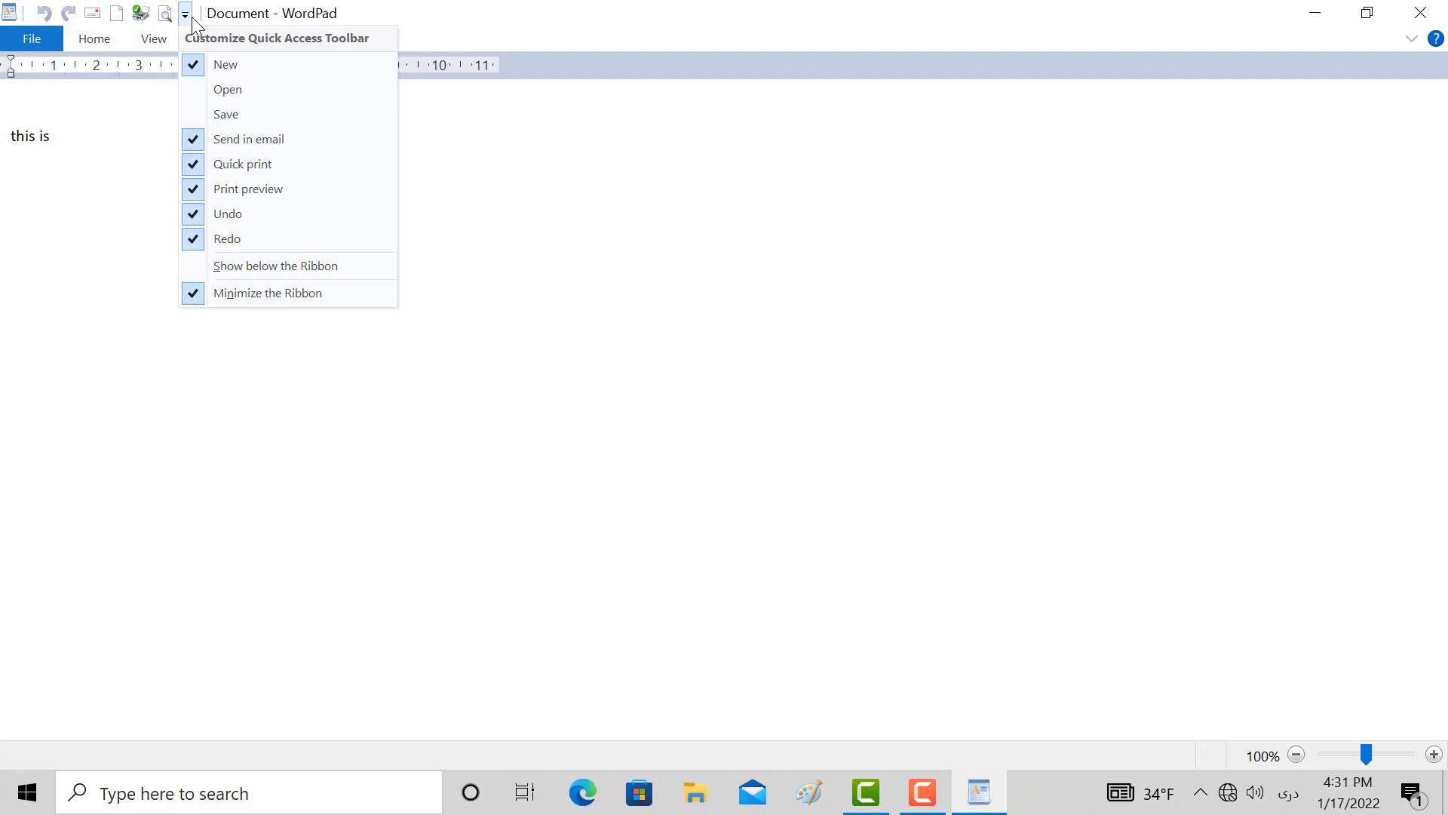
left_click(252, 295)
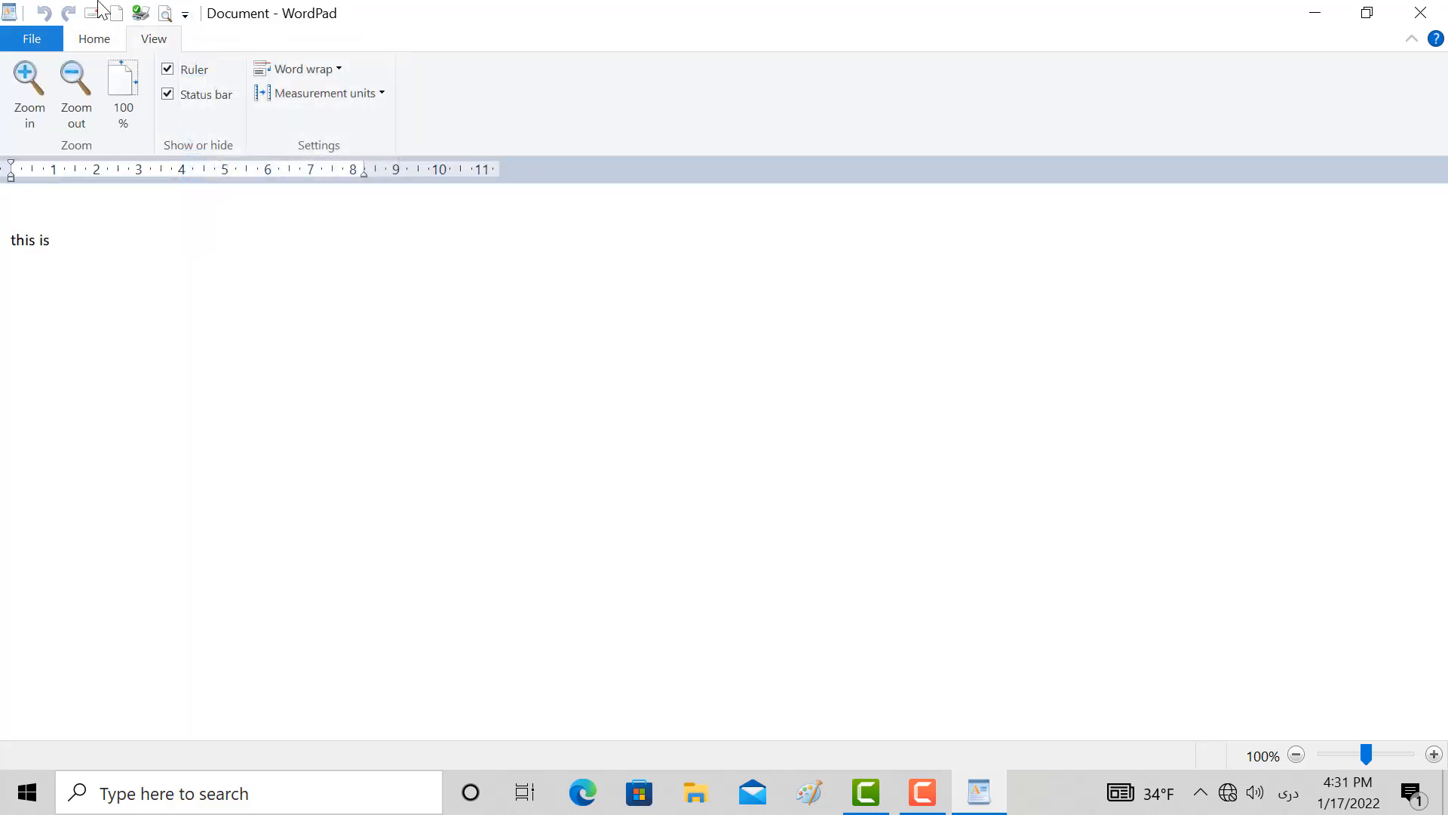
Switch the keyboard input to English and complete the document's line to read "this is your pc"
left_click(106, 42)
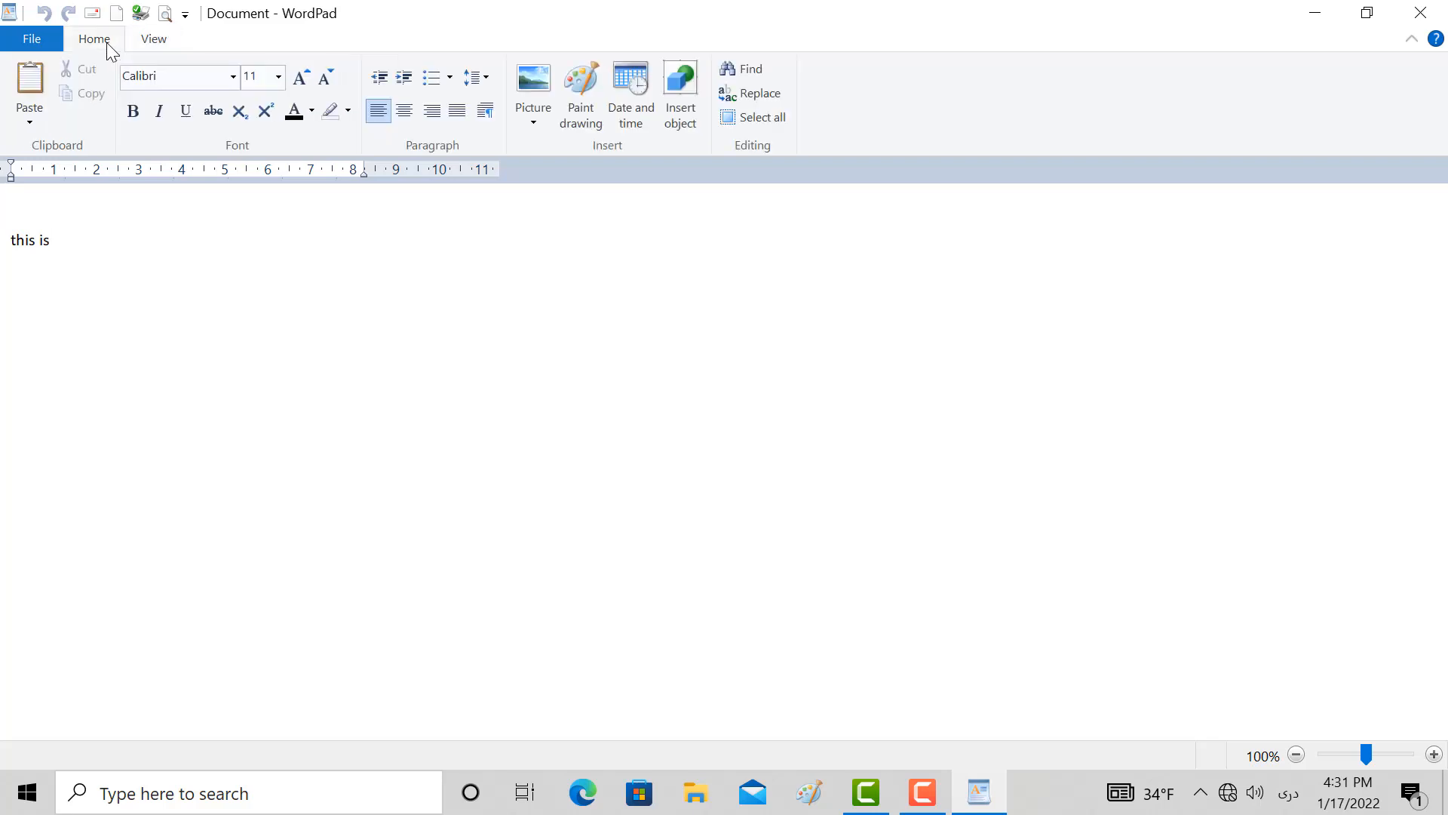
left_click(29, 119)
left_click(209, 332)
type("غخع")
key("alt+shift")
key("BackSpace")
key("BackSpace")
type("c")
Copy the "this is your pc" text and paste it eight times below the original line
left_click_drag(120, 264, 4, 200)
key("ctrl+c")
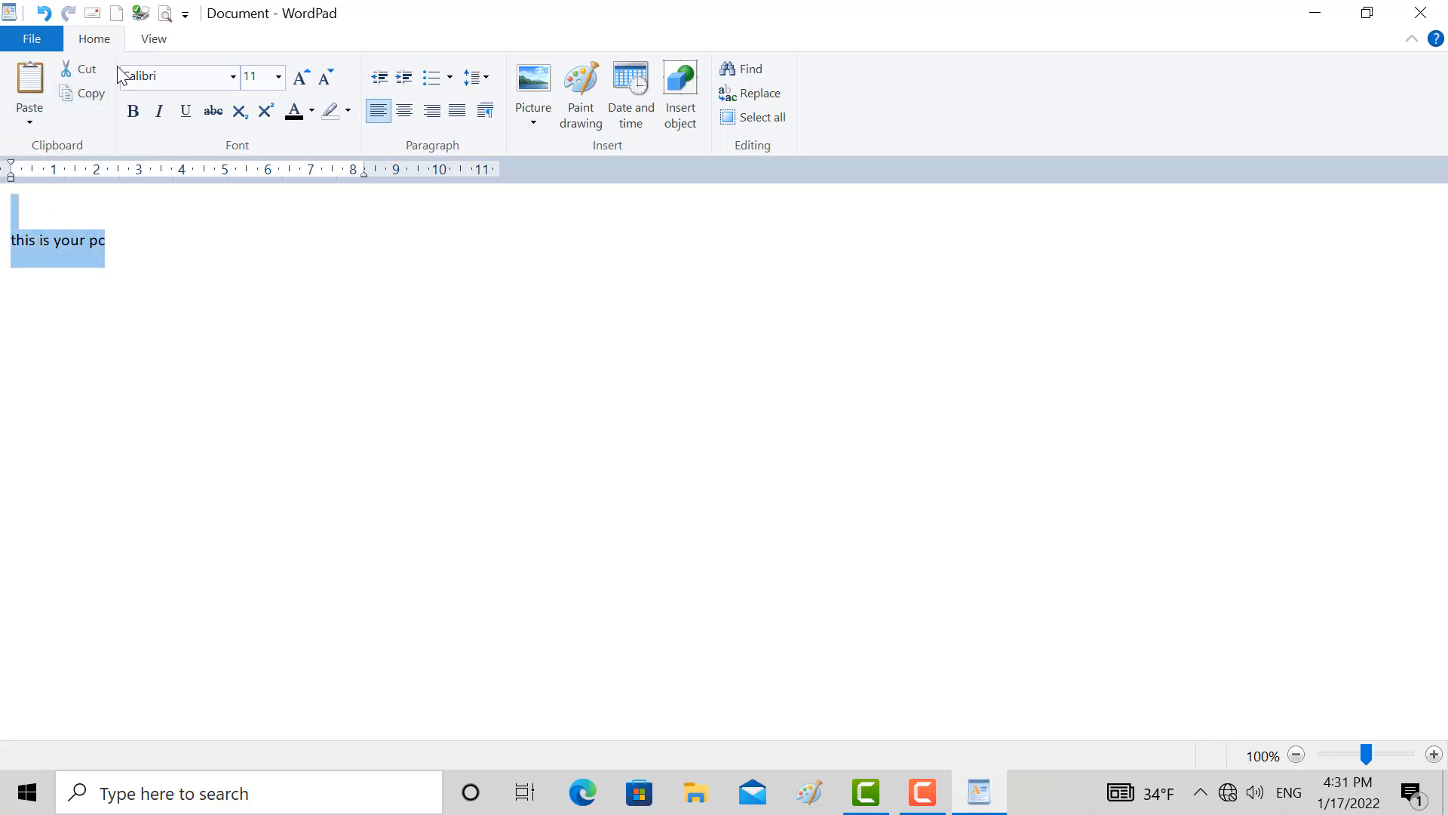
left_click(154, 285)
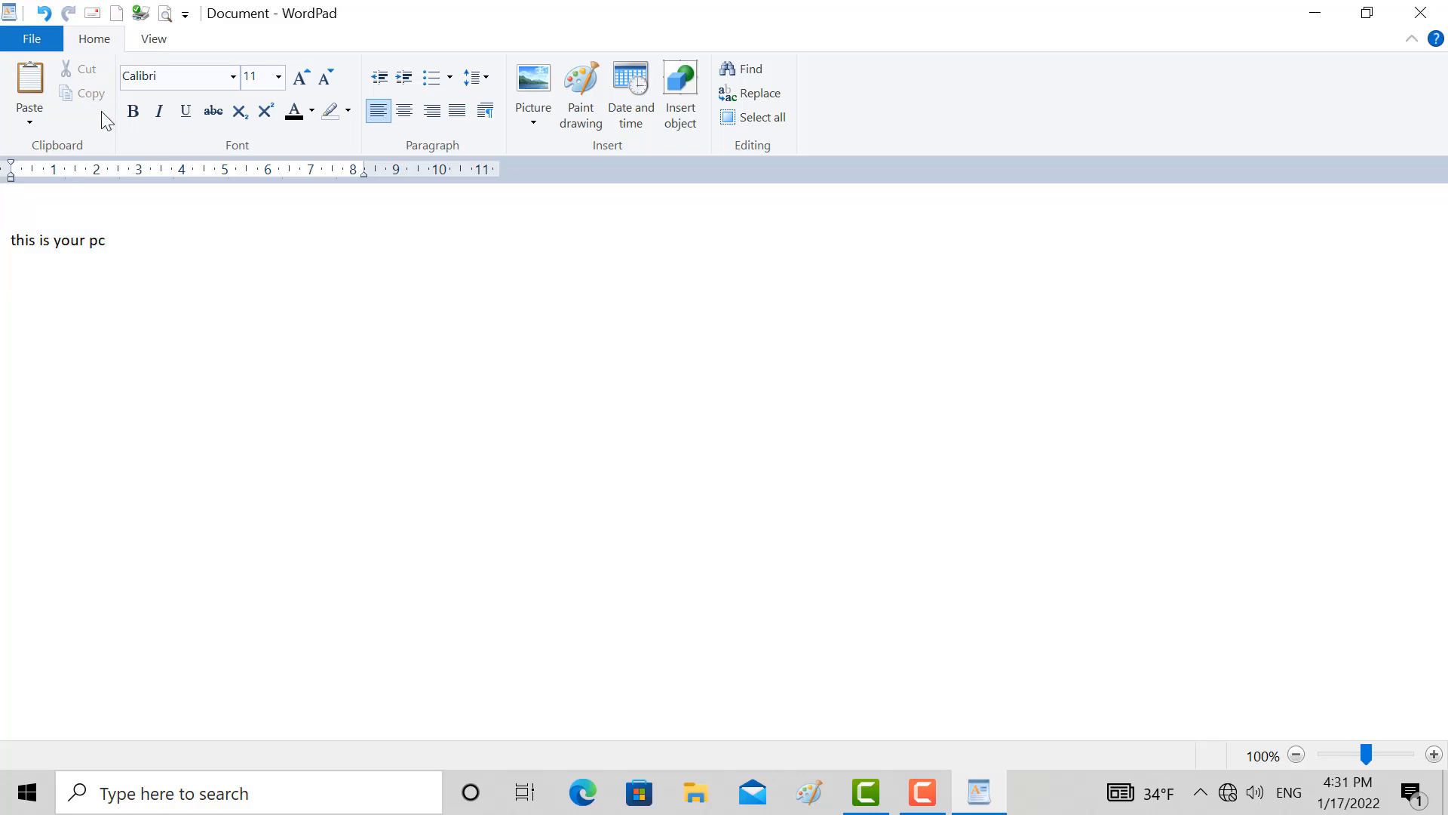
left_click(30, 84)
left_click(35, 71)
left_click(35, 71)
left_click(35, 71)
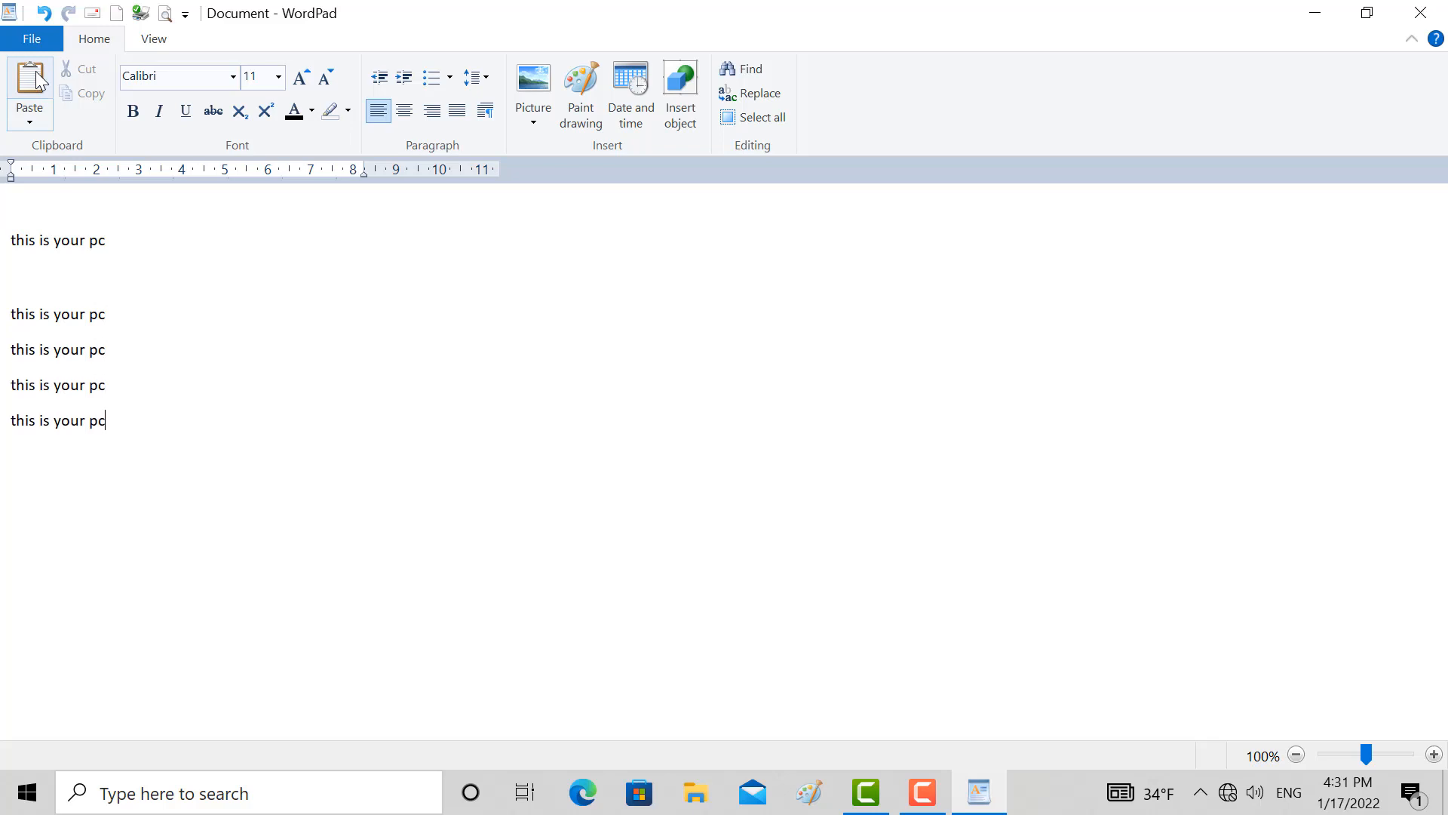
left_click(35, 71)
left_click(35, 71)
left_click(34, 71)
left_click(35, 71)
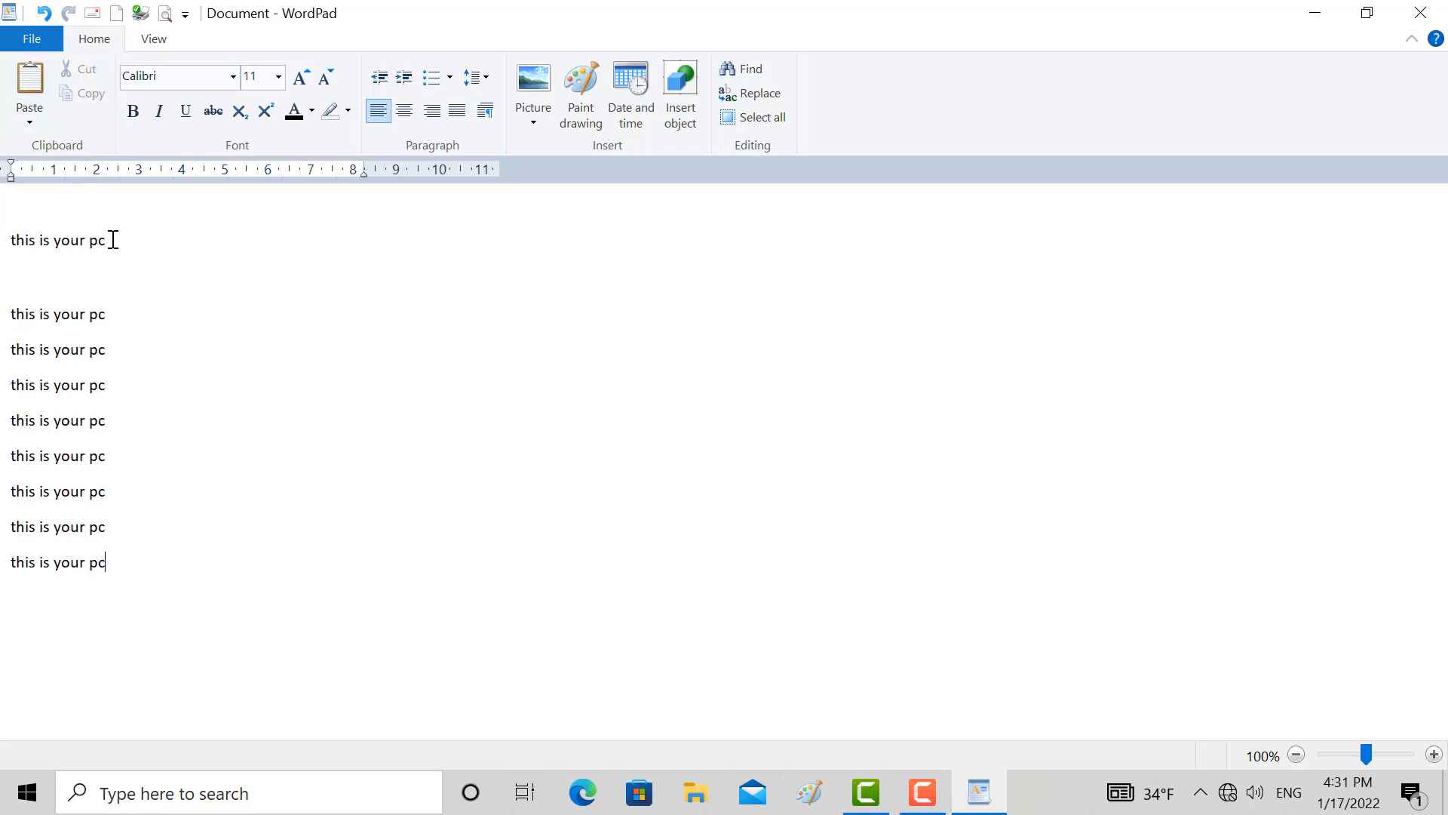
Cut the original "this is your pc" line and paste it four times on a new line at the document's end
left_click_drag(107, 240, 4, 240)
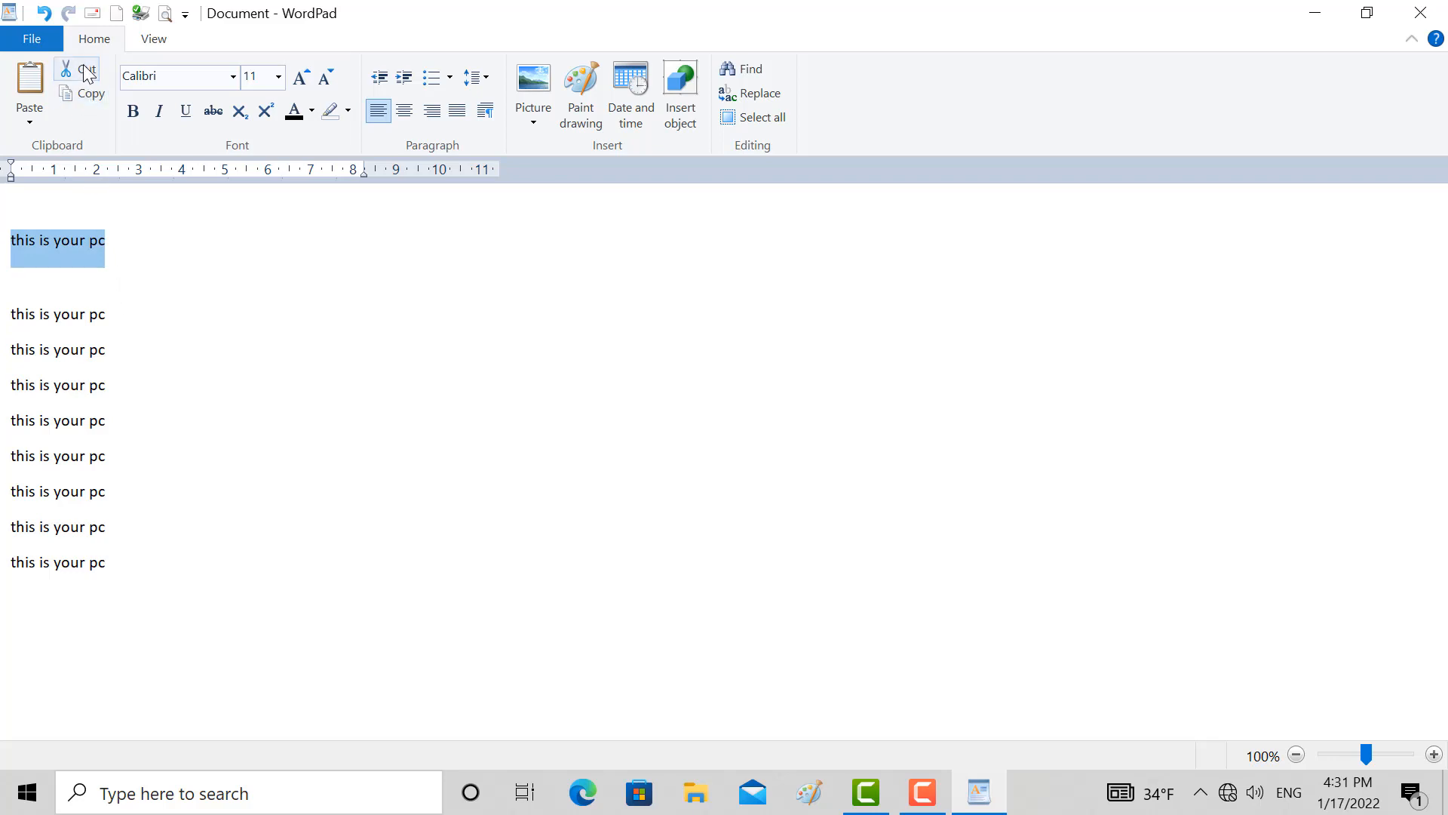
left_click(87, 73)
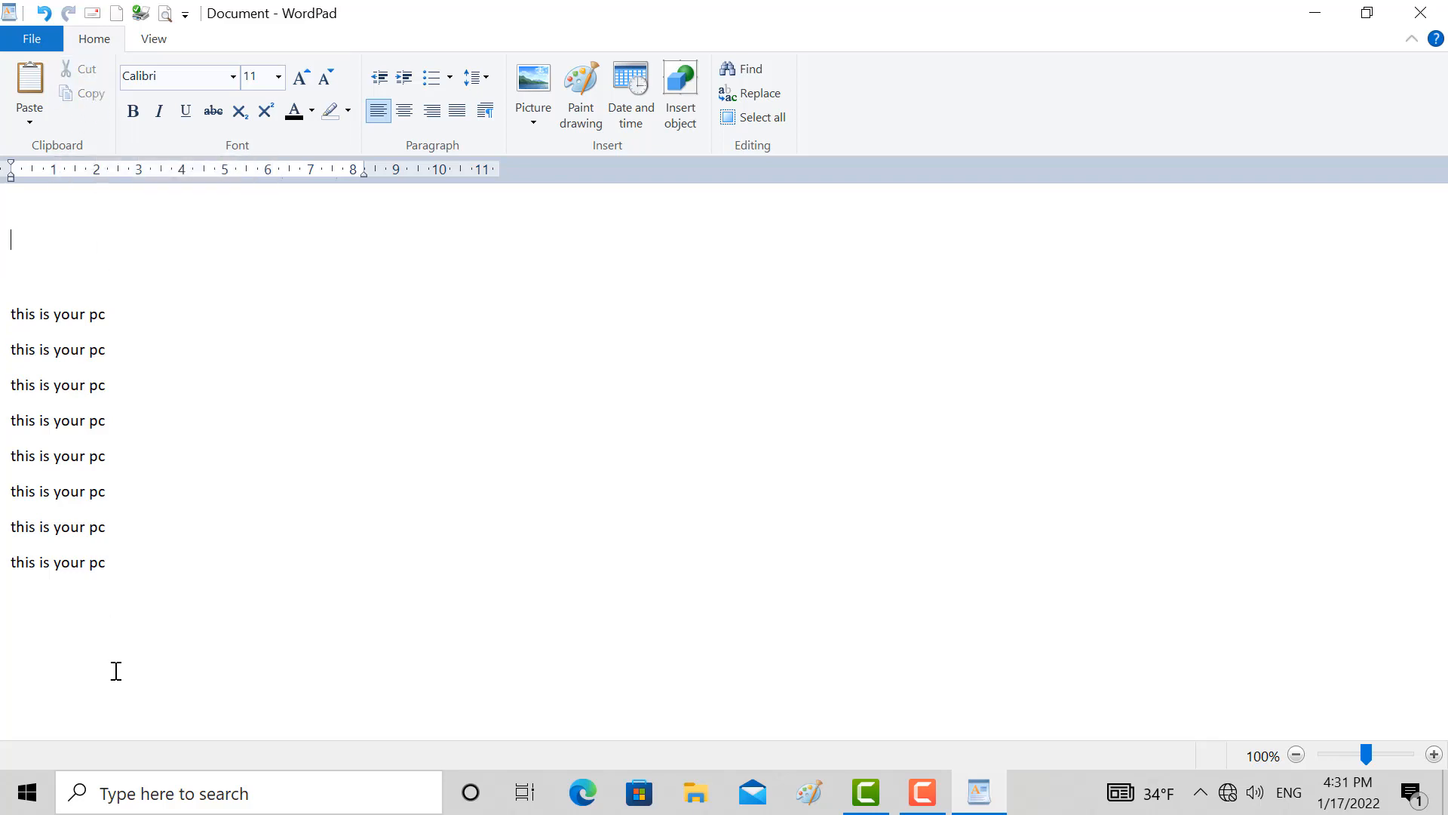
left_click(140, 579)
key("Return")
left_click(30, 81)
left_click(31, 82)
left_click(30, 82)
left_click(30, 82)
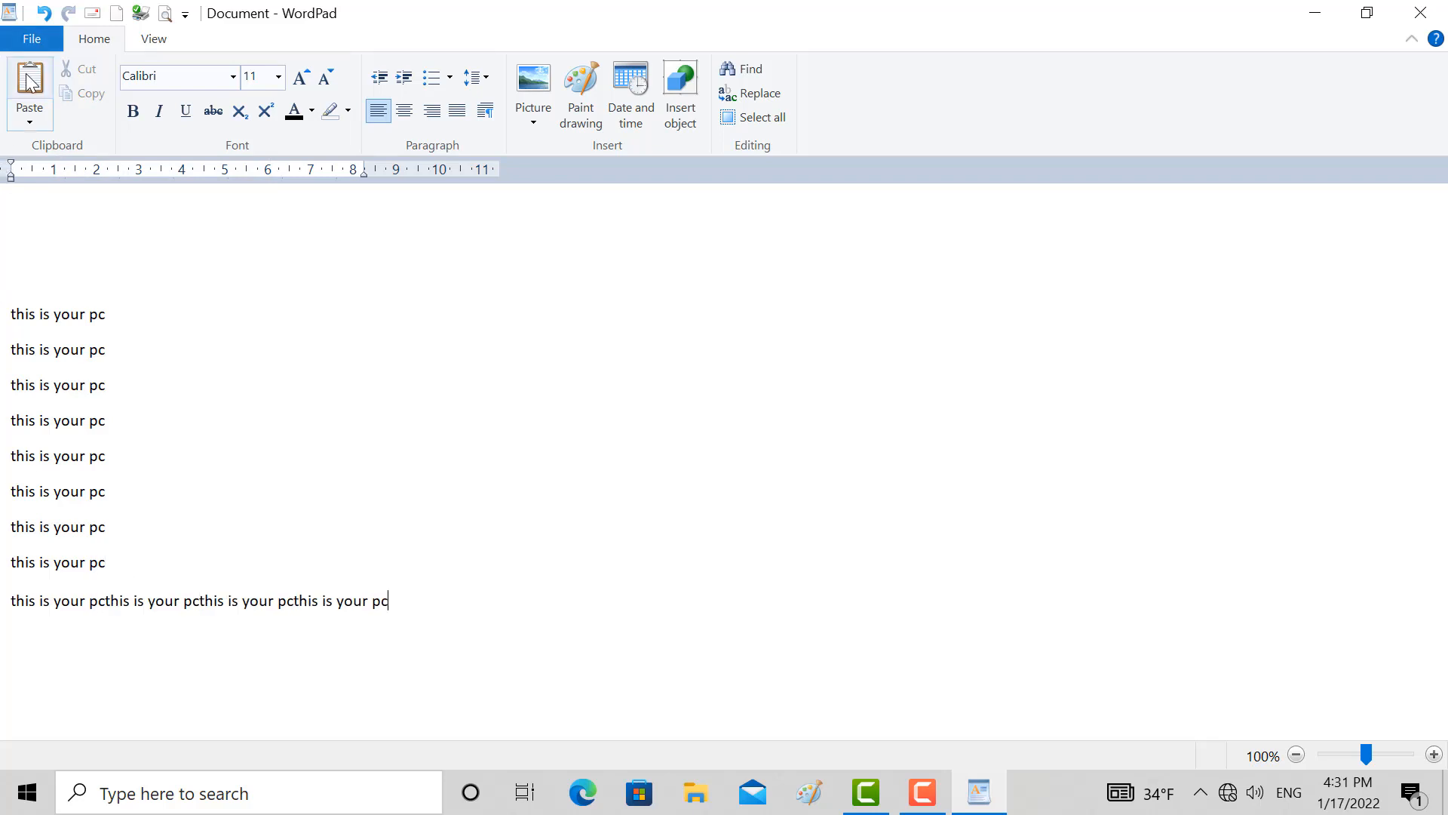
Paste the cut text at the document's end as a Picture (Metafile) using Paste Special
left_click(34, 126)
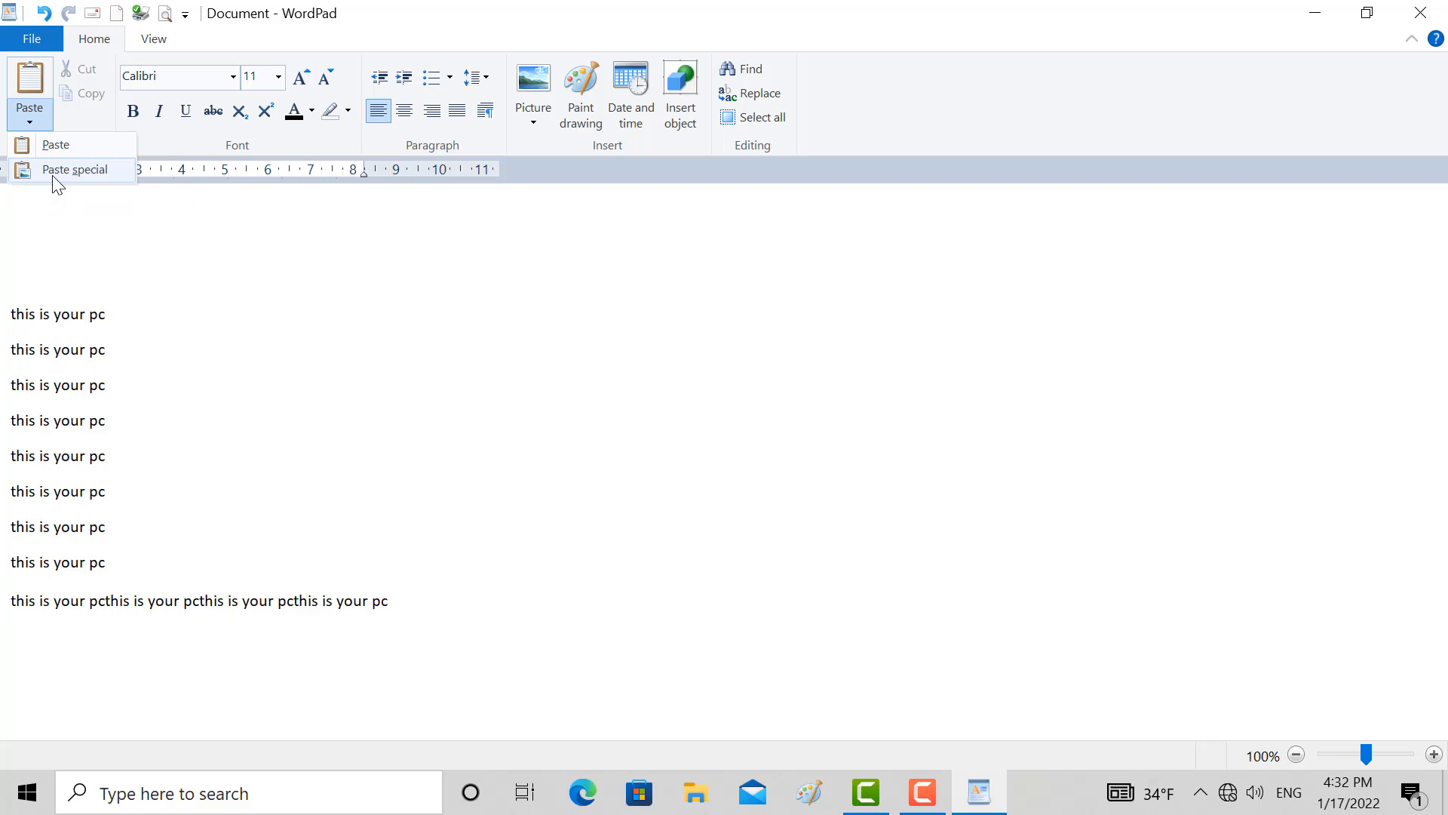
left_click(56, 170)
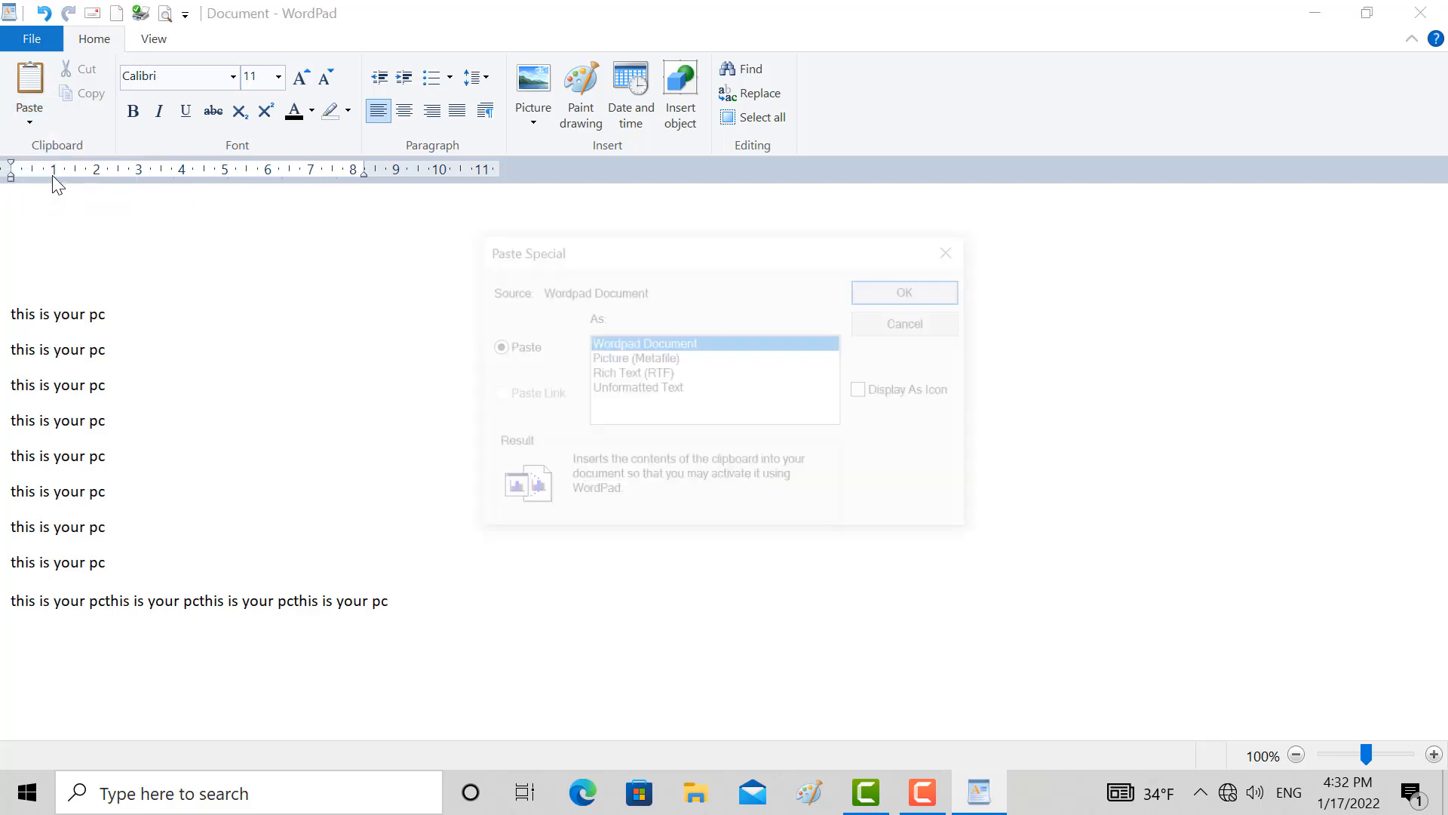
left_click(611, 359)
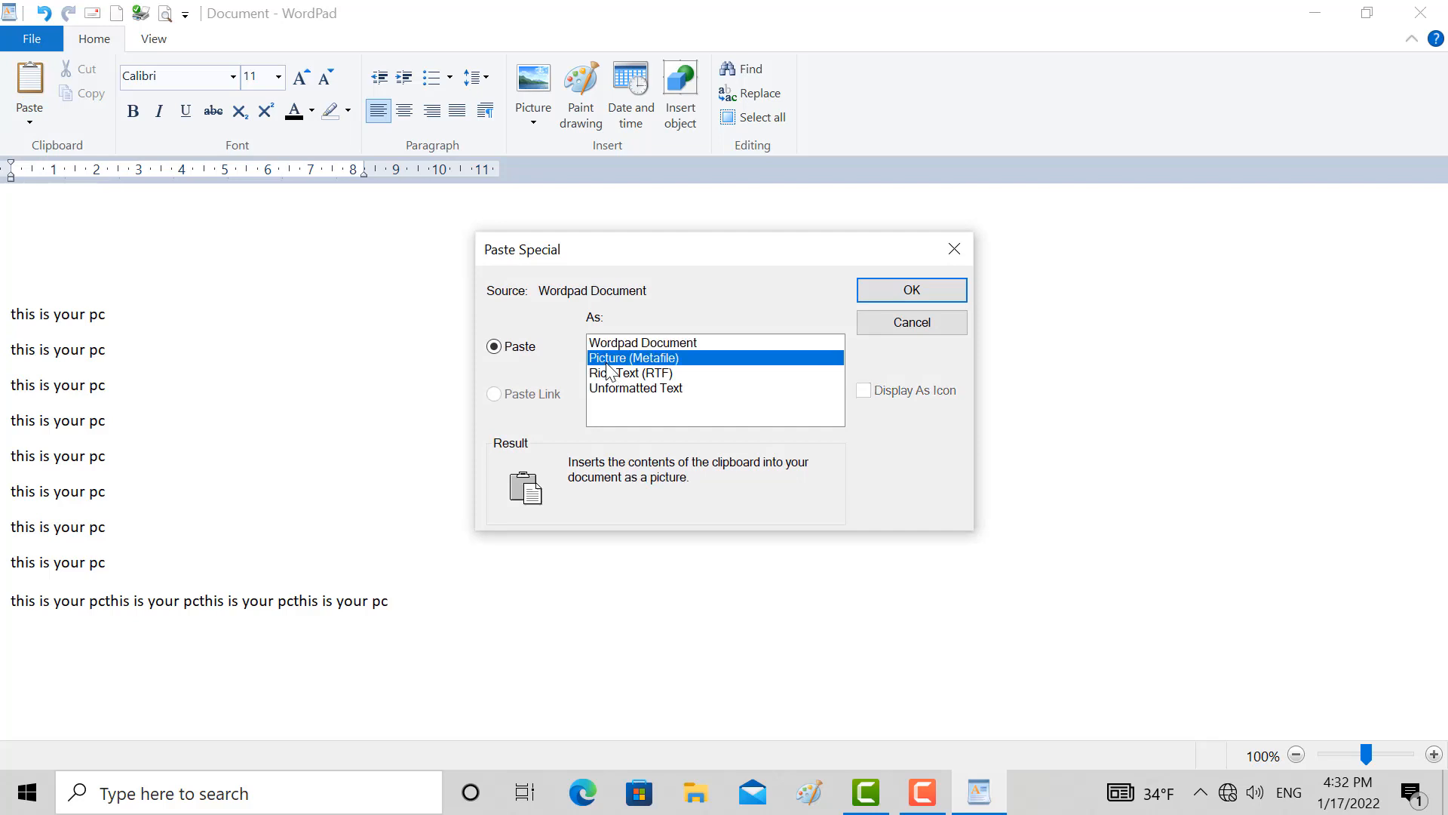
left_click(931, 289)
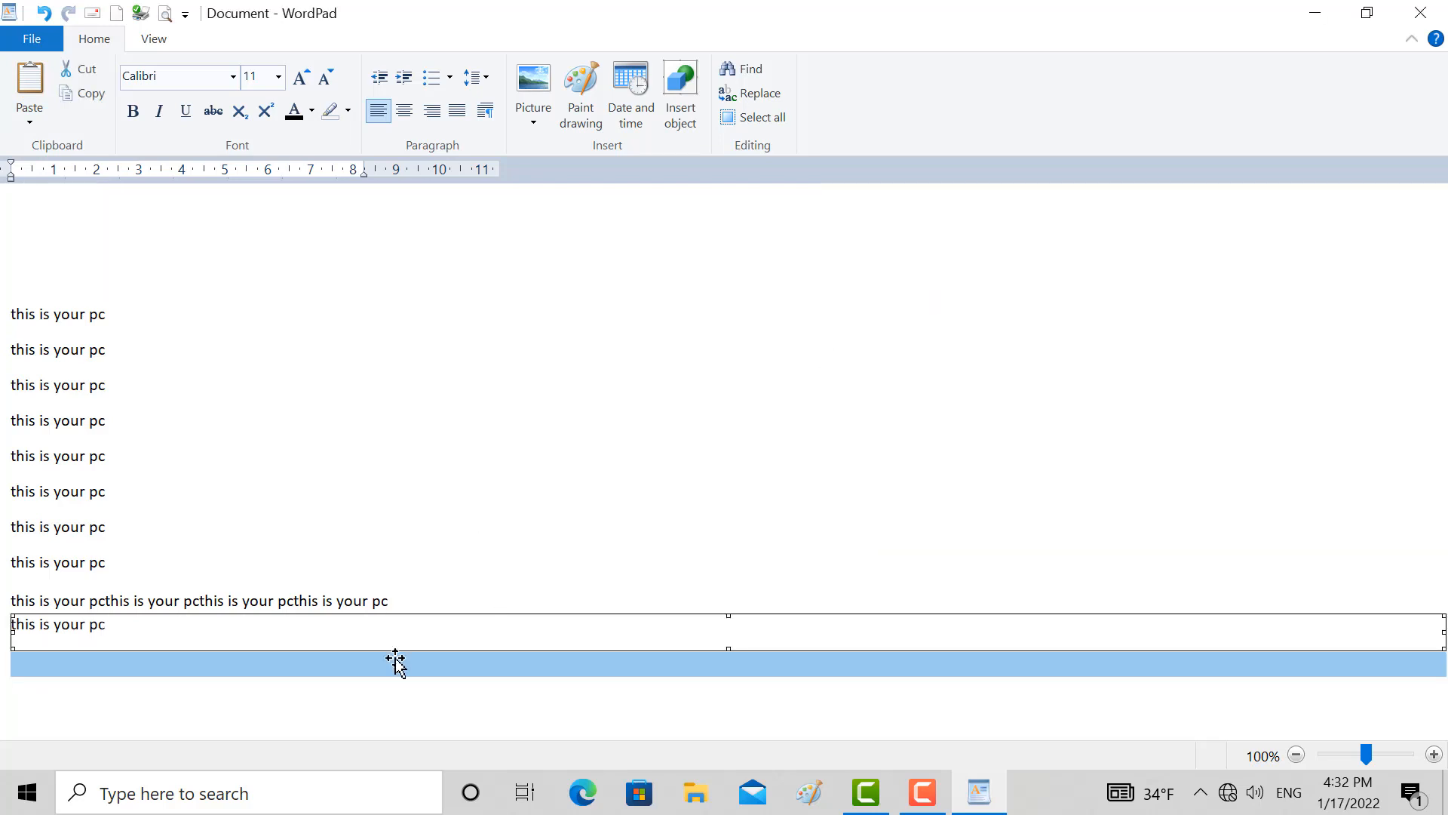
Move the pasted picture up beneath the sixth text line and replace it with the text "jb"
left_click_drag(396, 662, 501, 517)
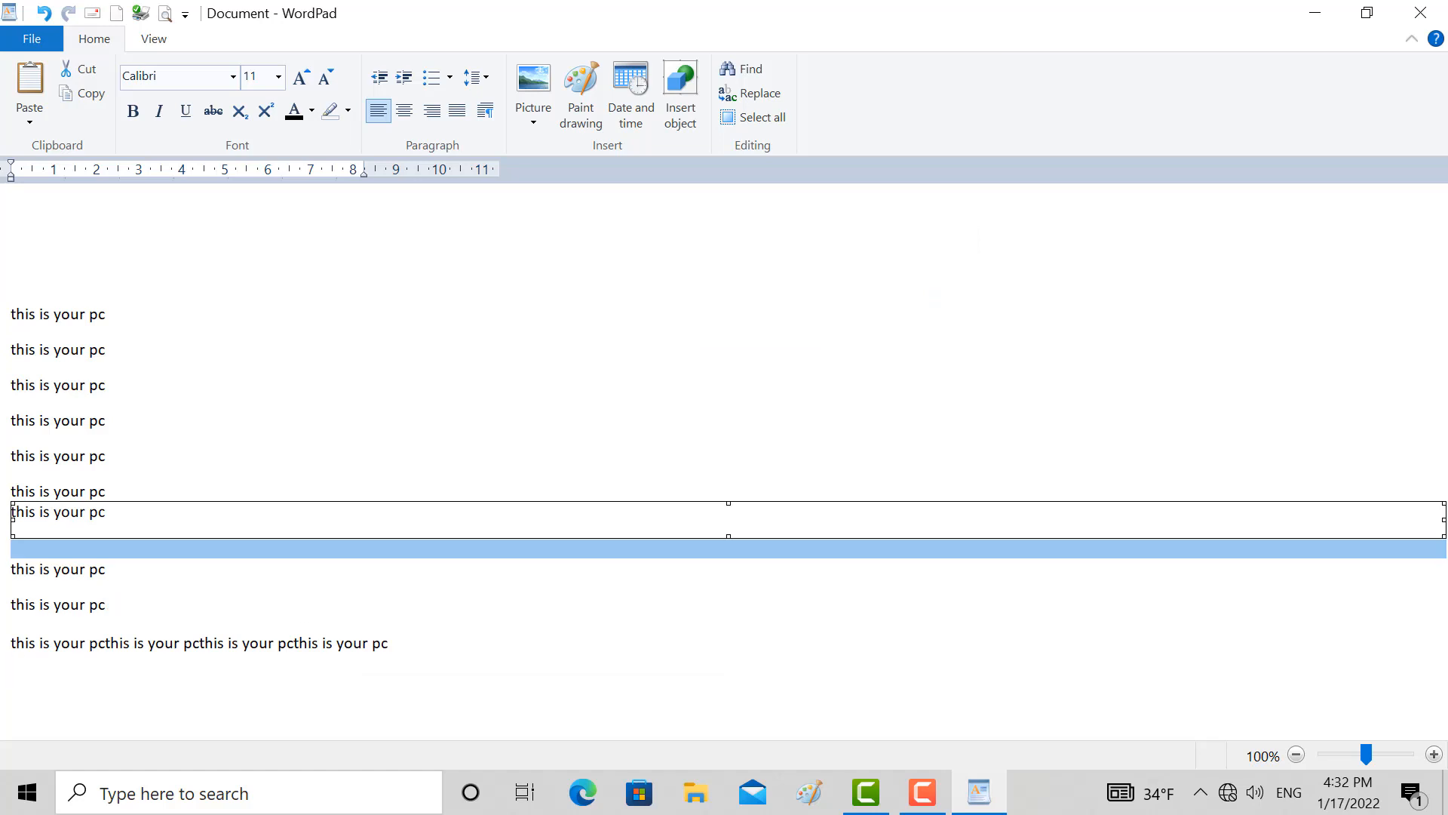
type("jb")
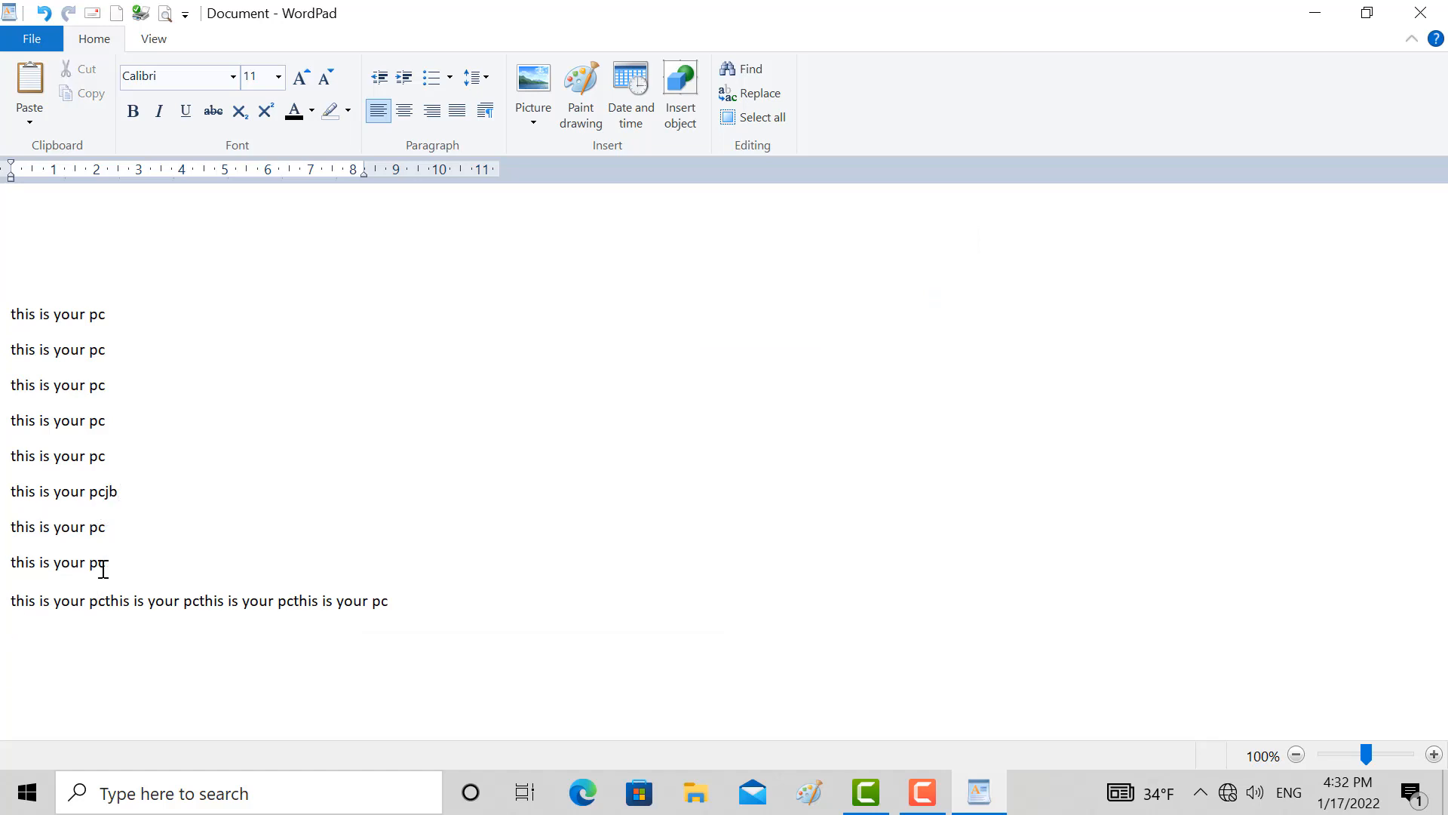
Paste the cut text again as a Picture (Metafile), placing it above the first "this is your pc" line
left_click(116, 531)
left_click(33, 117)
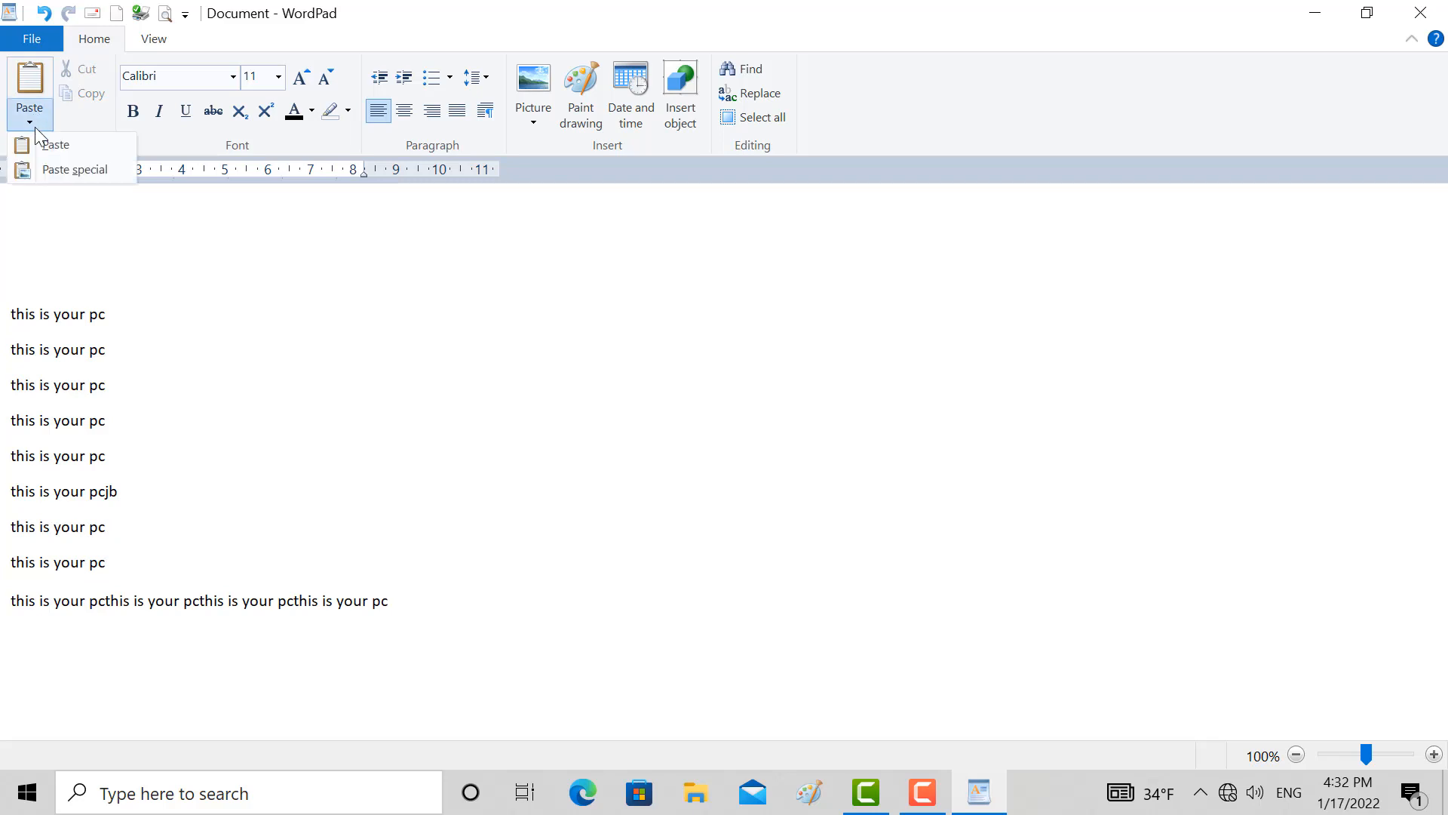
left_click(84, 170)
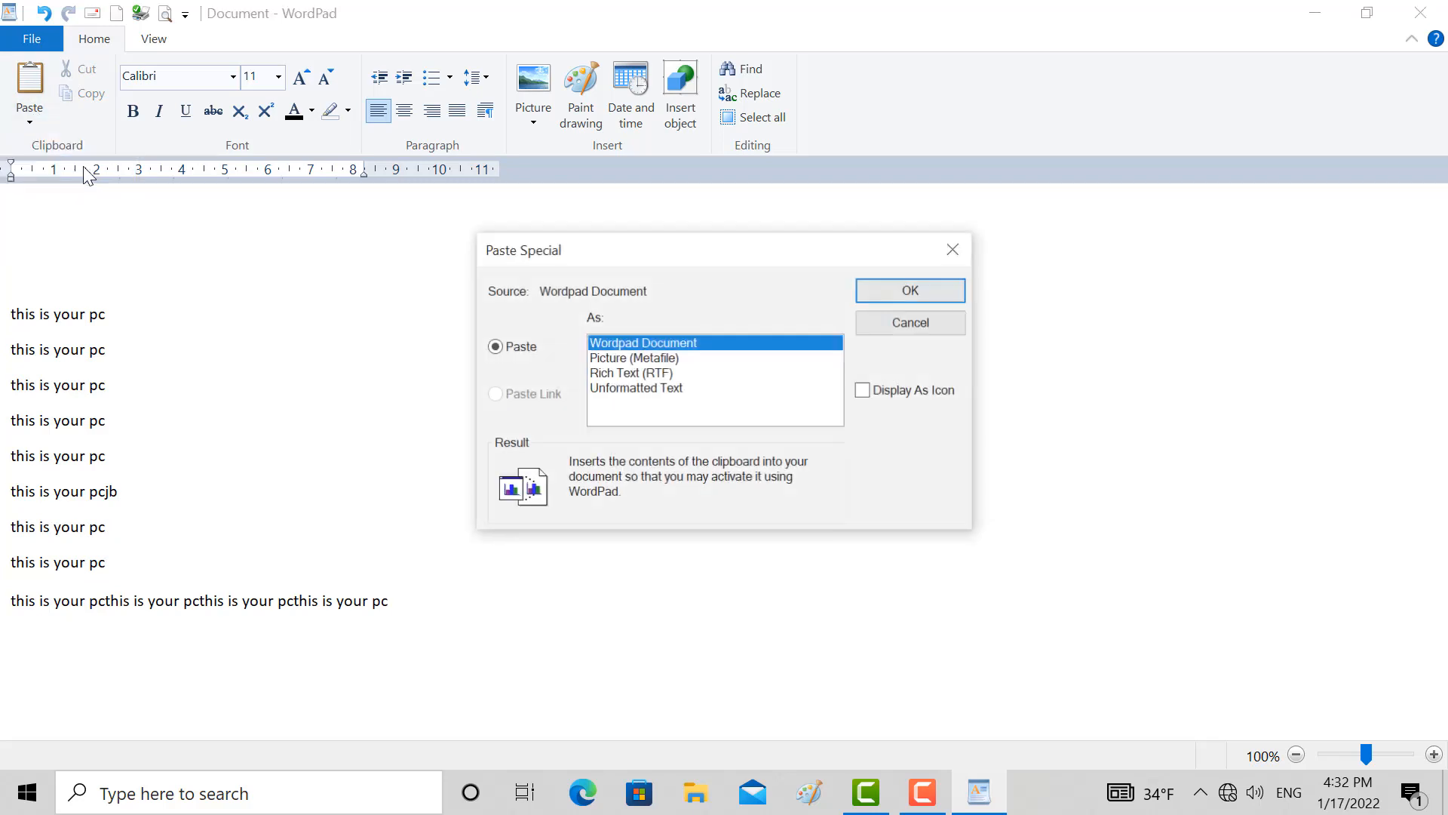
left_click(624, 357)
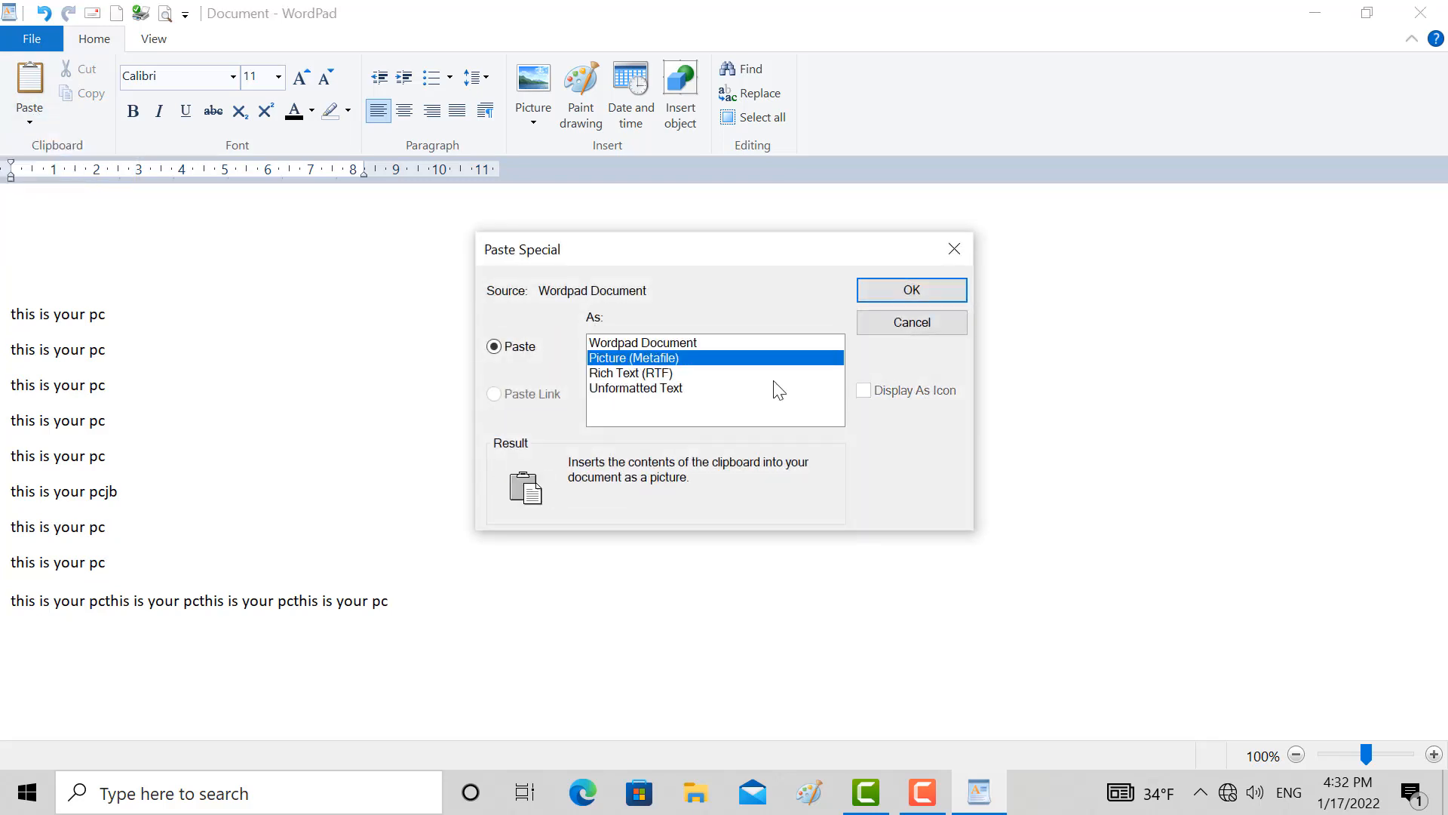
left_click(922, 295)
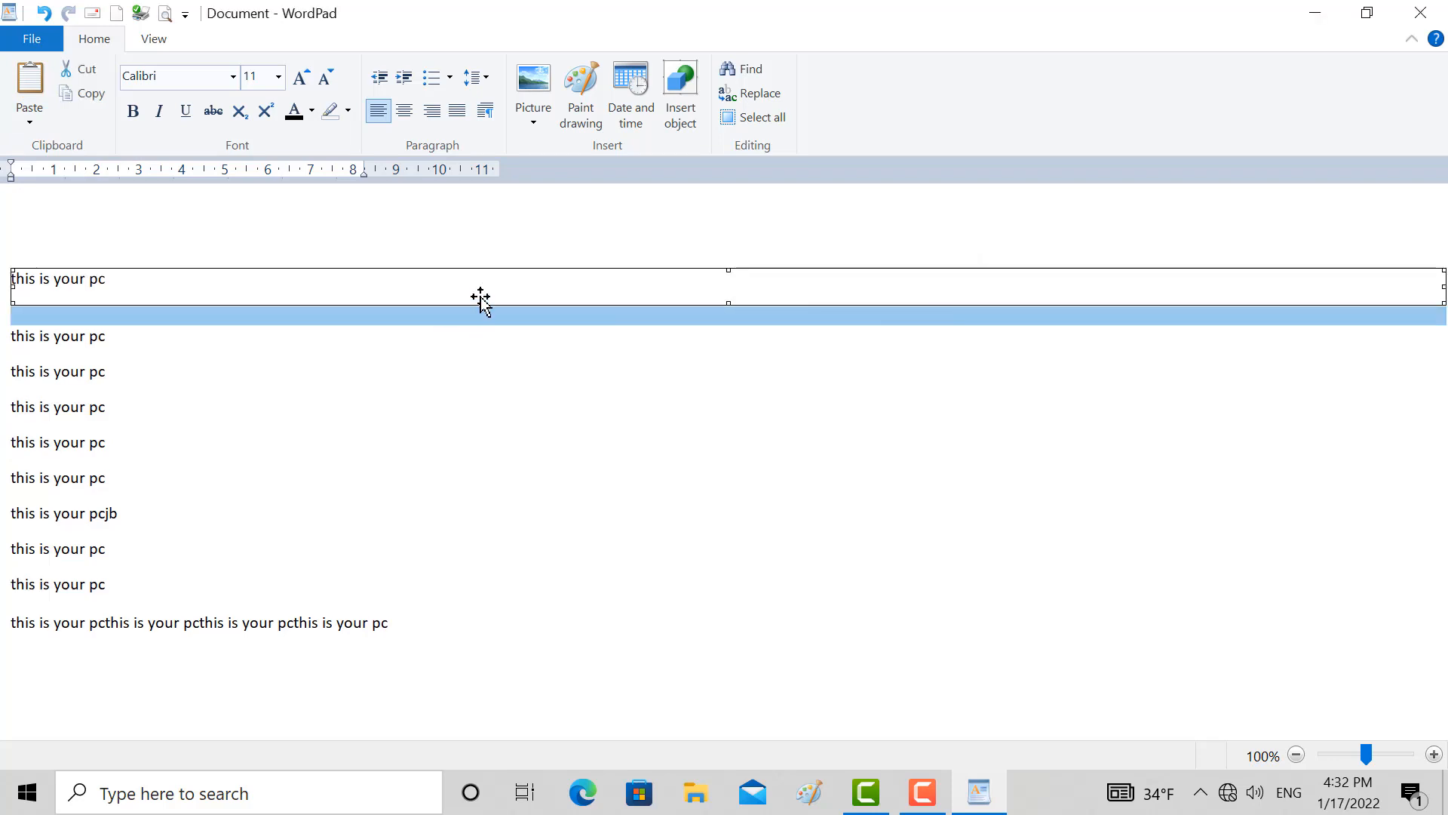
left_click(456, 368)
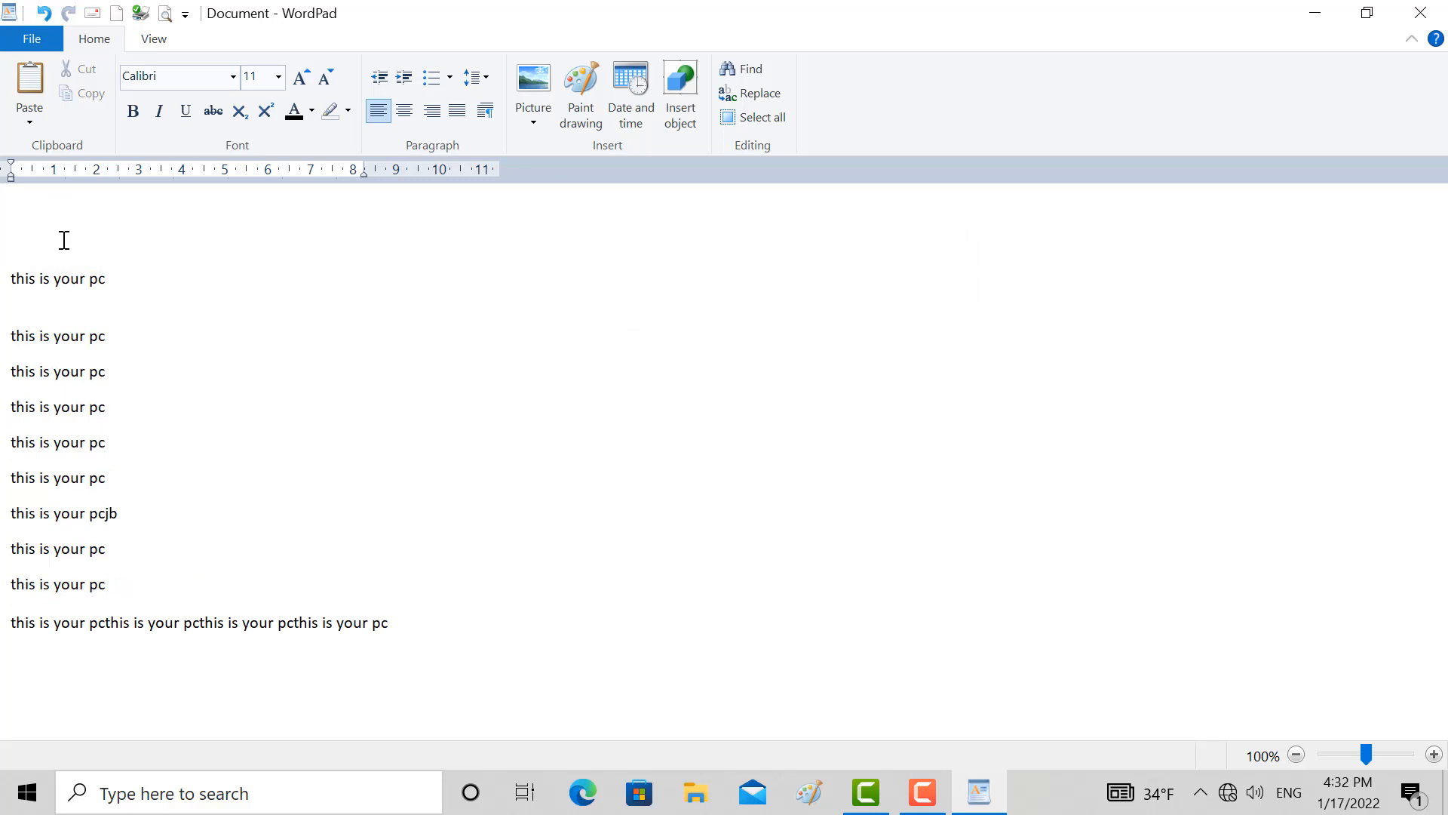
Move the pasted picture up one line near the document's beginning and select it
left_click(65, 266)
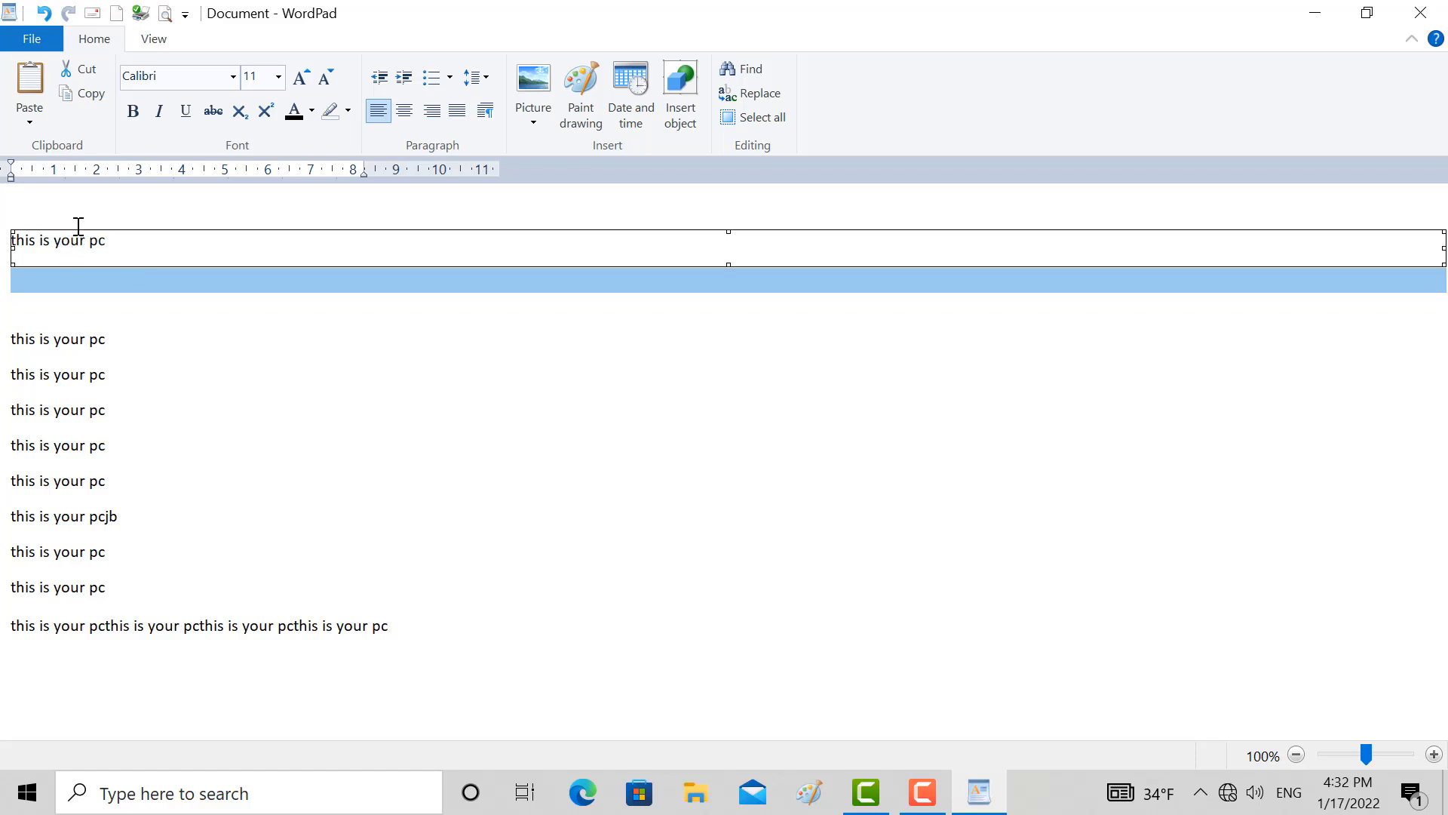
left_click(78, 226)
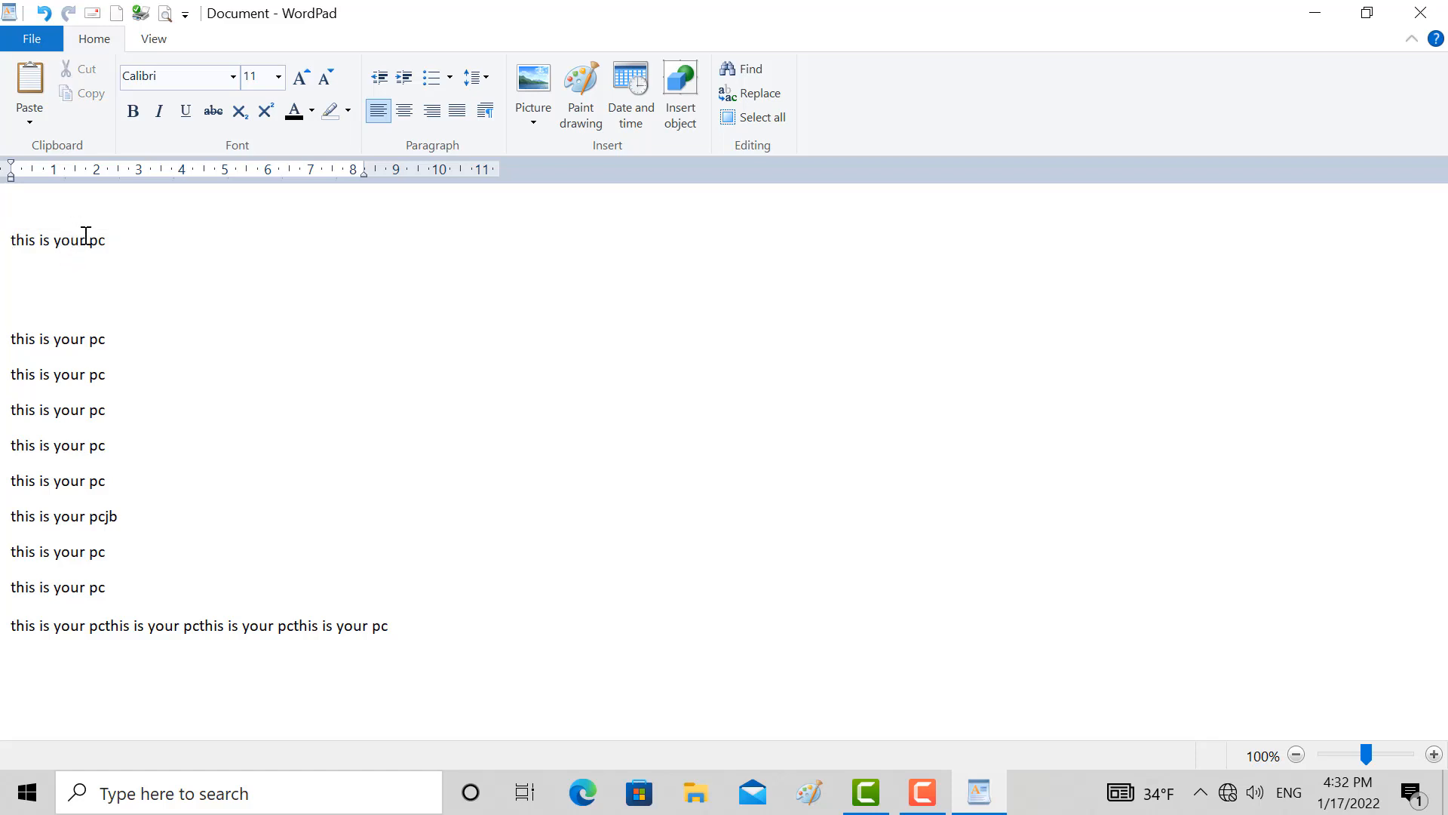
left_click(77, 240)
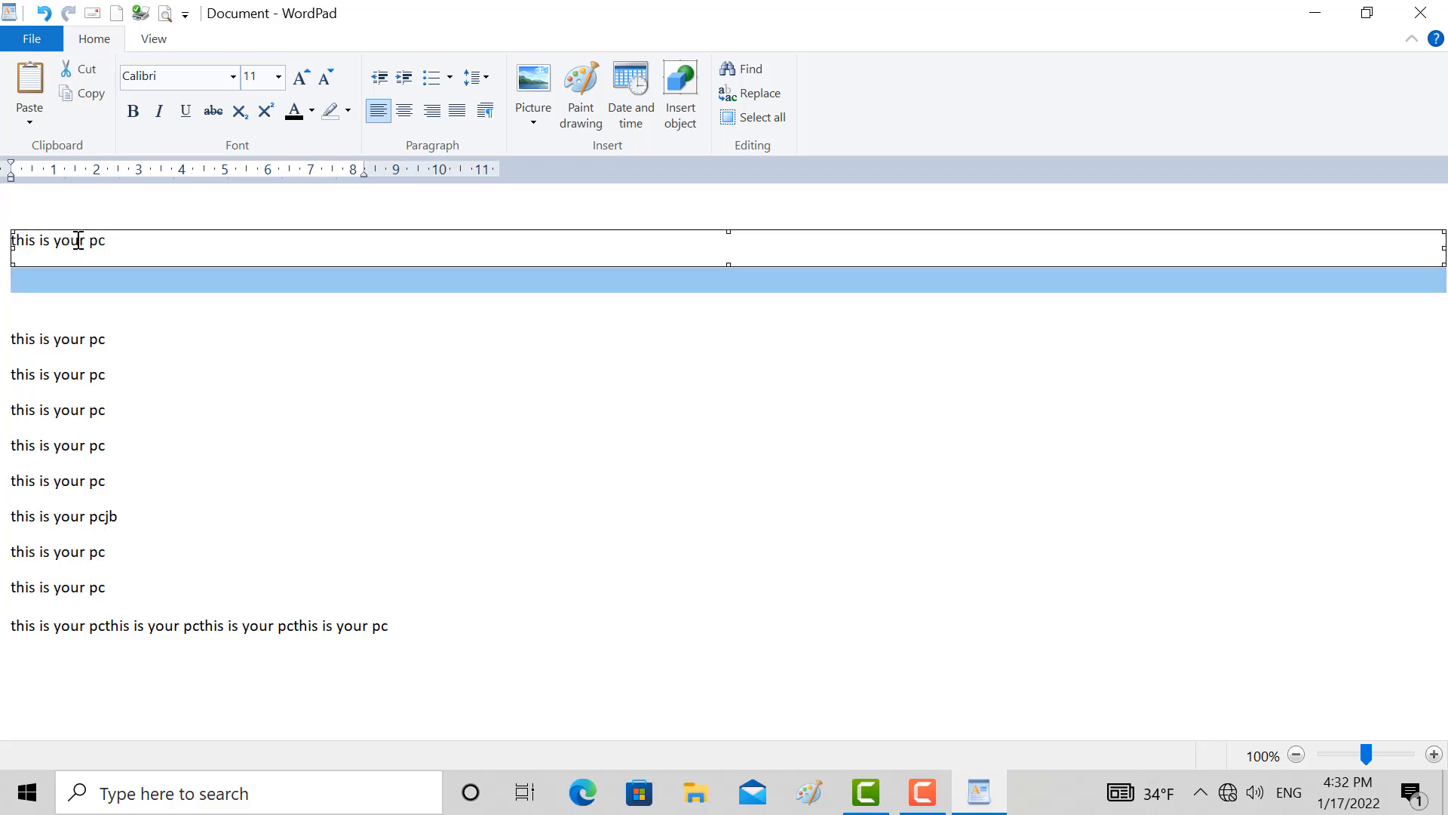
Enter "hgjhgh" on the blank line beneath the picture and reselect the picture
left_click(81, 338)
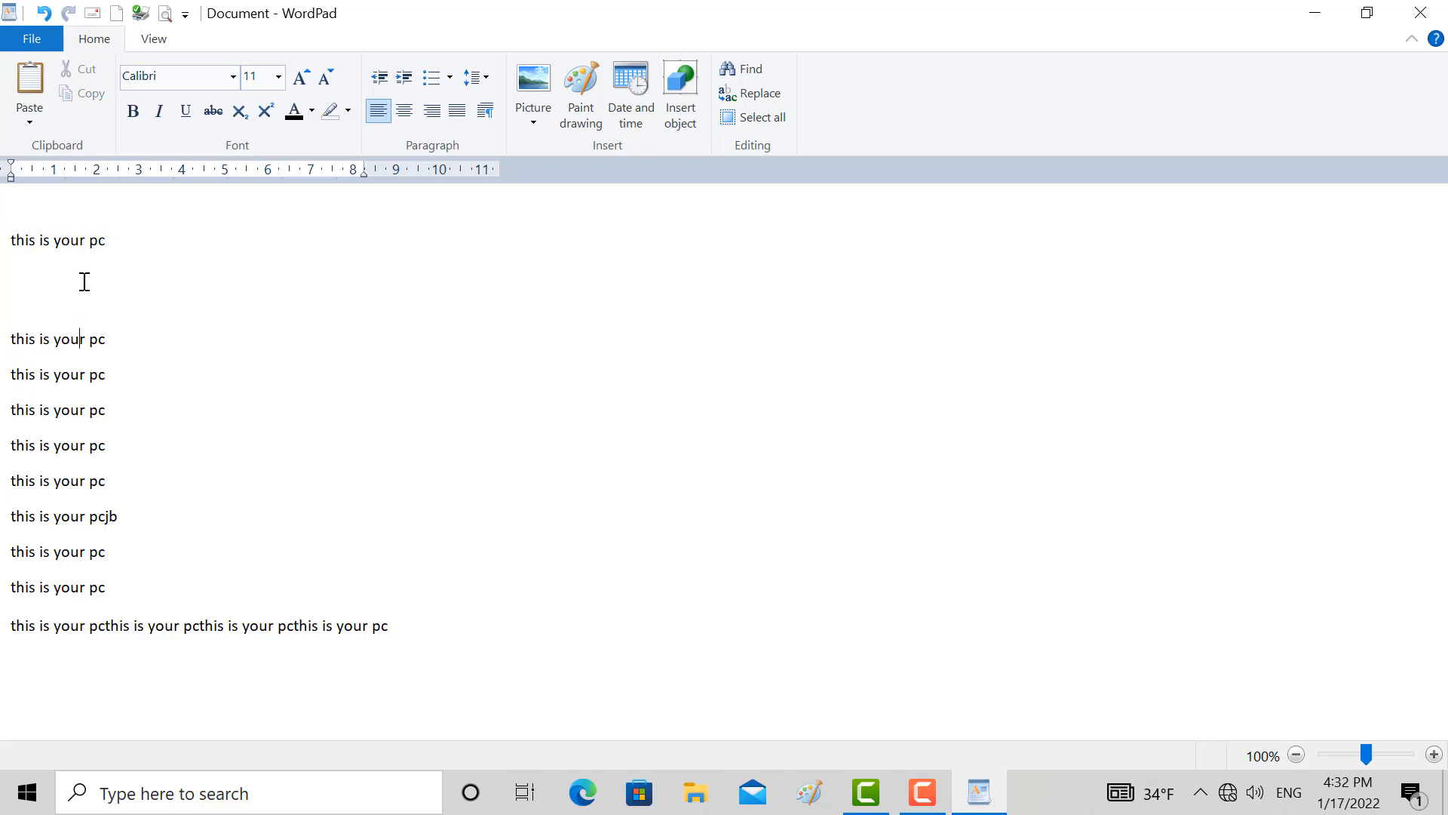
type("gjhgh")
left_click(81, 247)
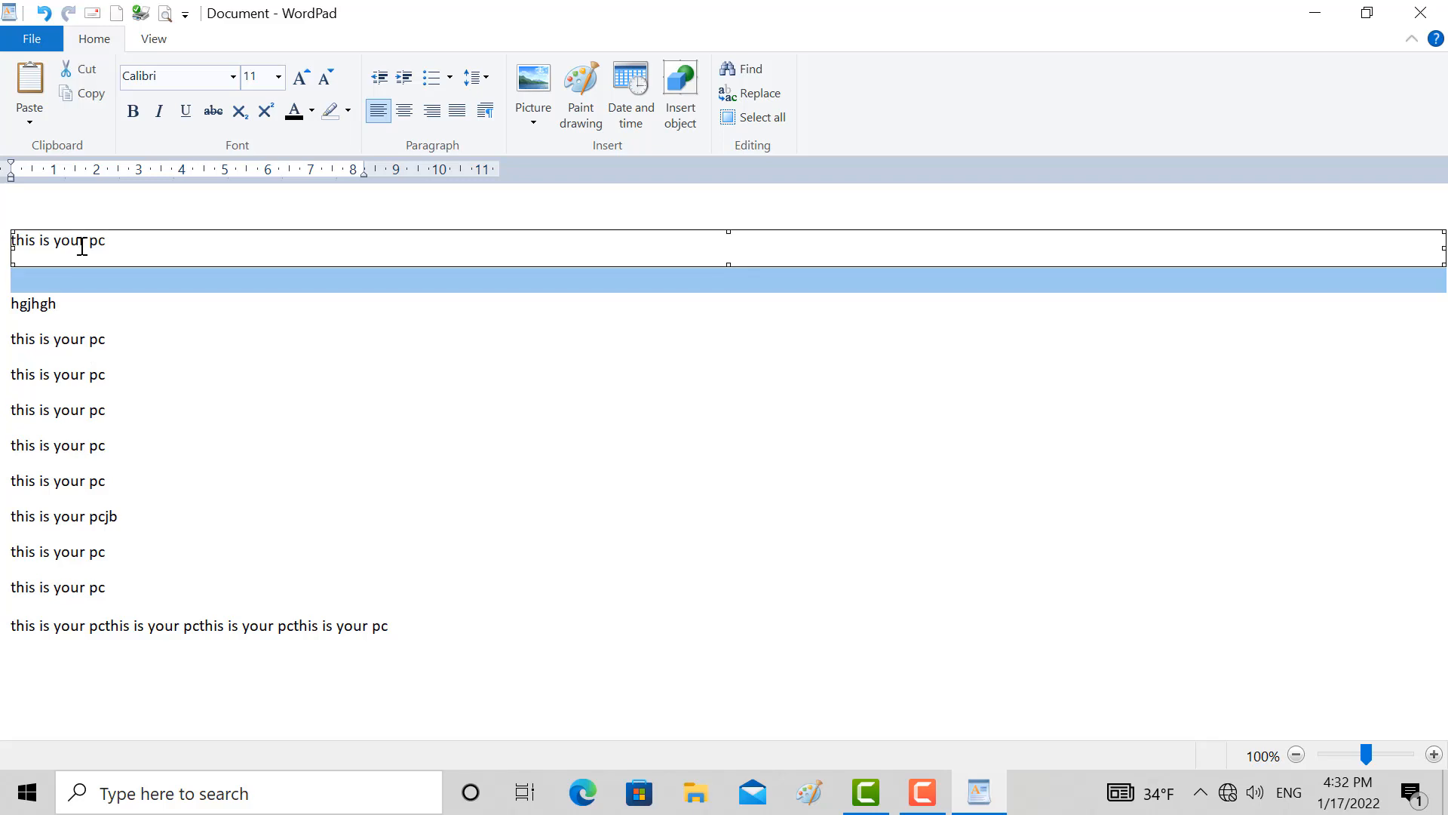
Replace the selected picture with the clipboard text, using Paste Special as Unformatted Text
left_click(29, 113)
left_click(62, 166)
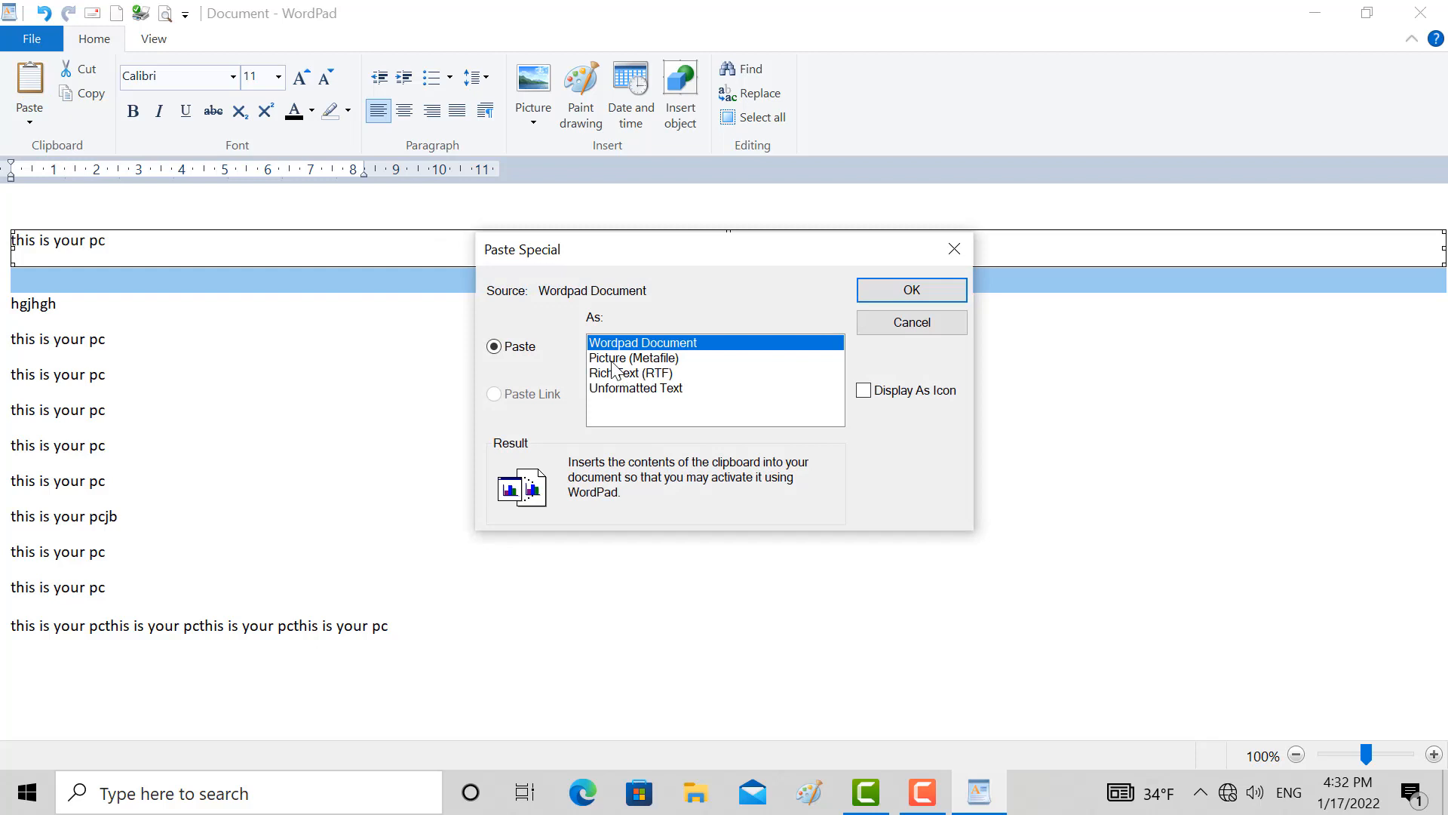
left_click(613, 362)
left_click(625, 374)
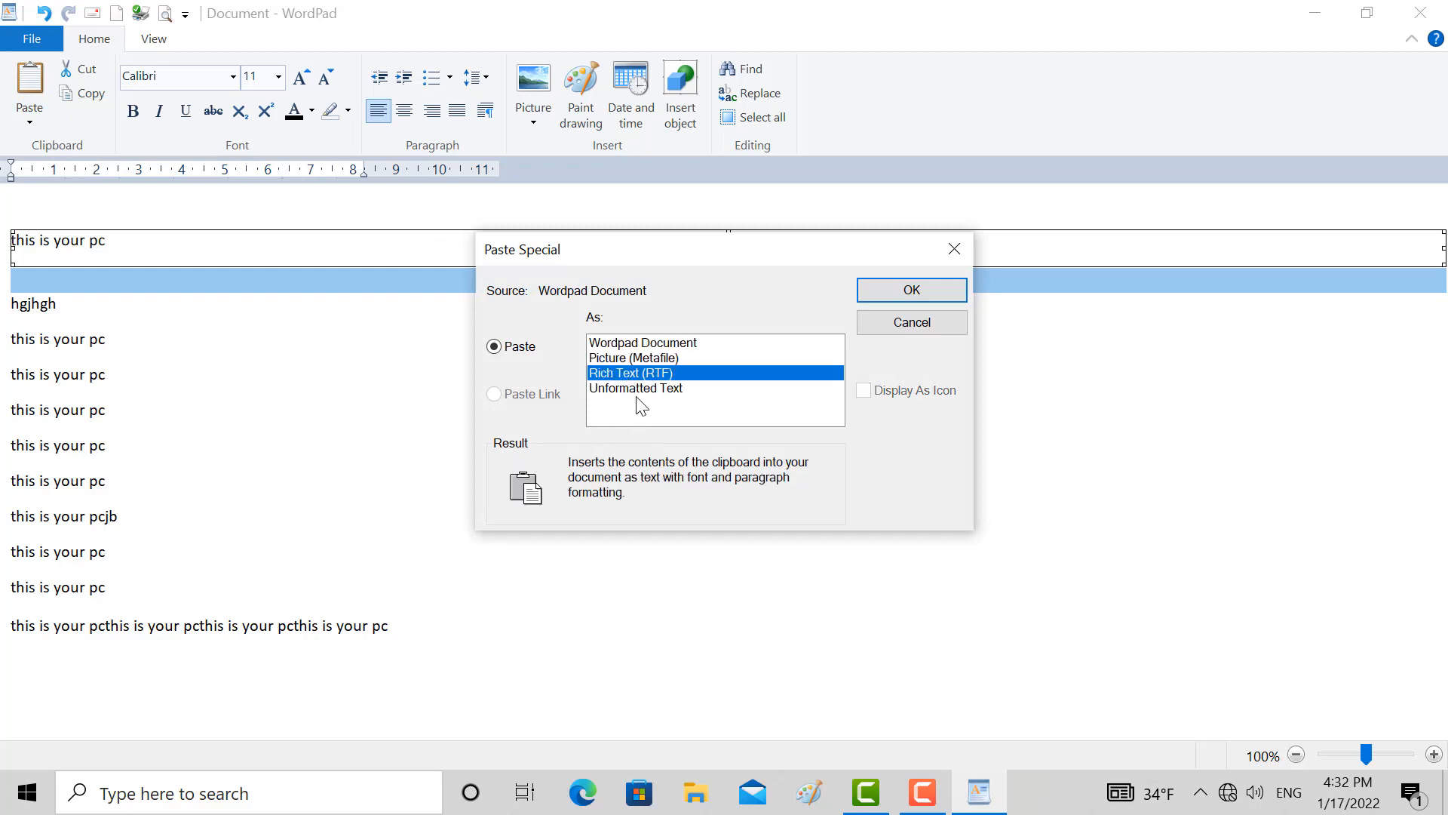
left_click(636, 387)
left_click(909, 289)
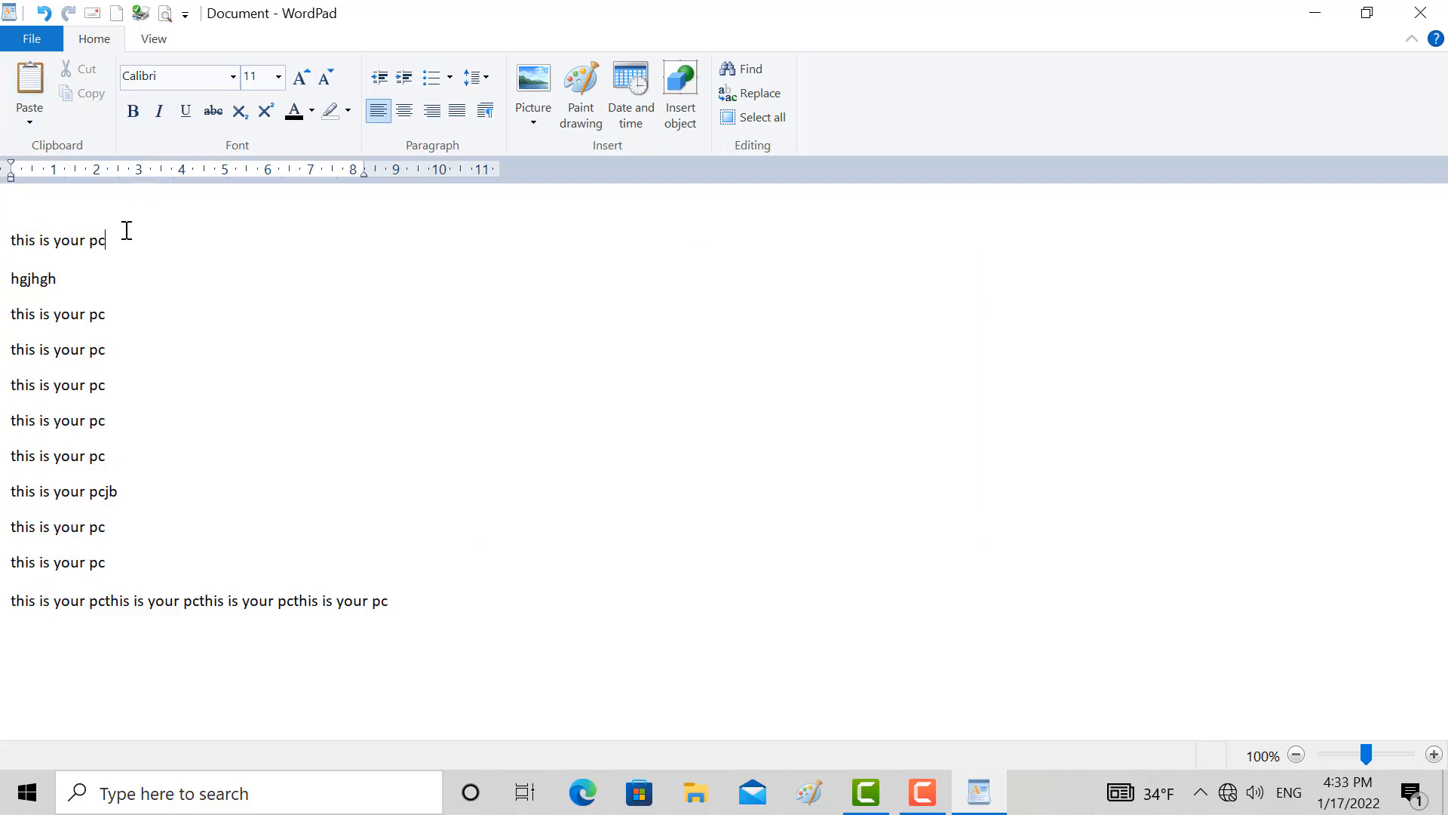
Color the first "this is your pc" line light blue and enlarge its font to 26
left_click_drag(123, 230, 3, 218)
key("ctrl+c")
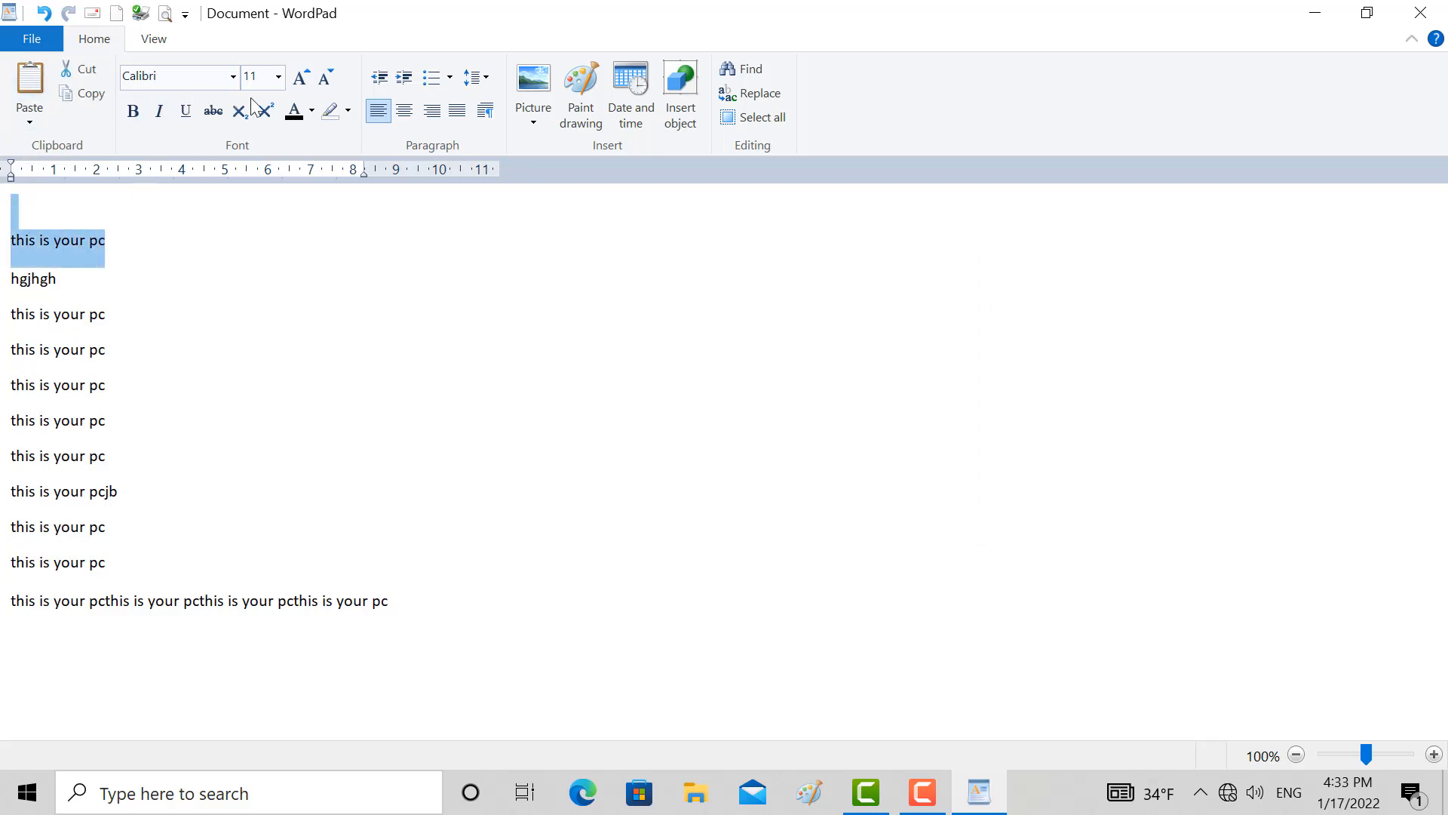
left_click(312, 113)
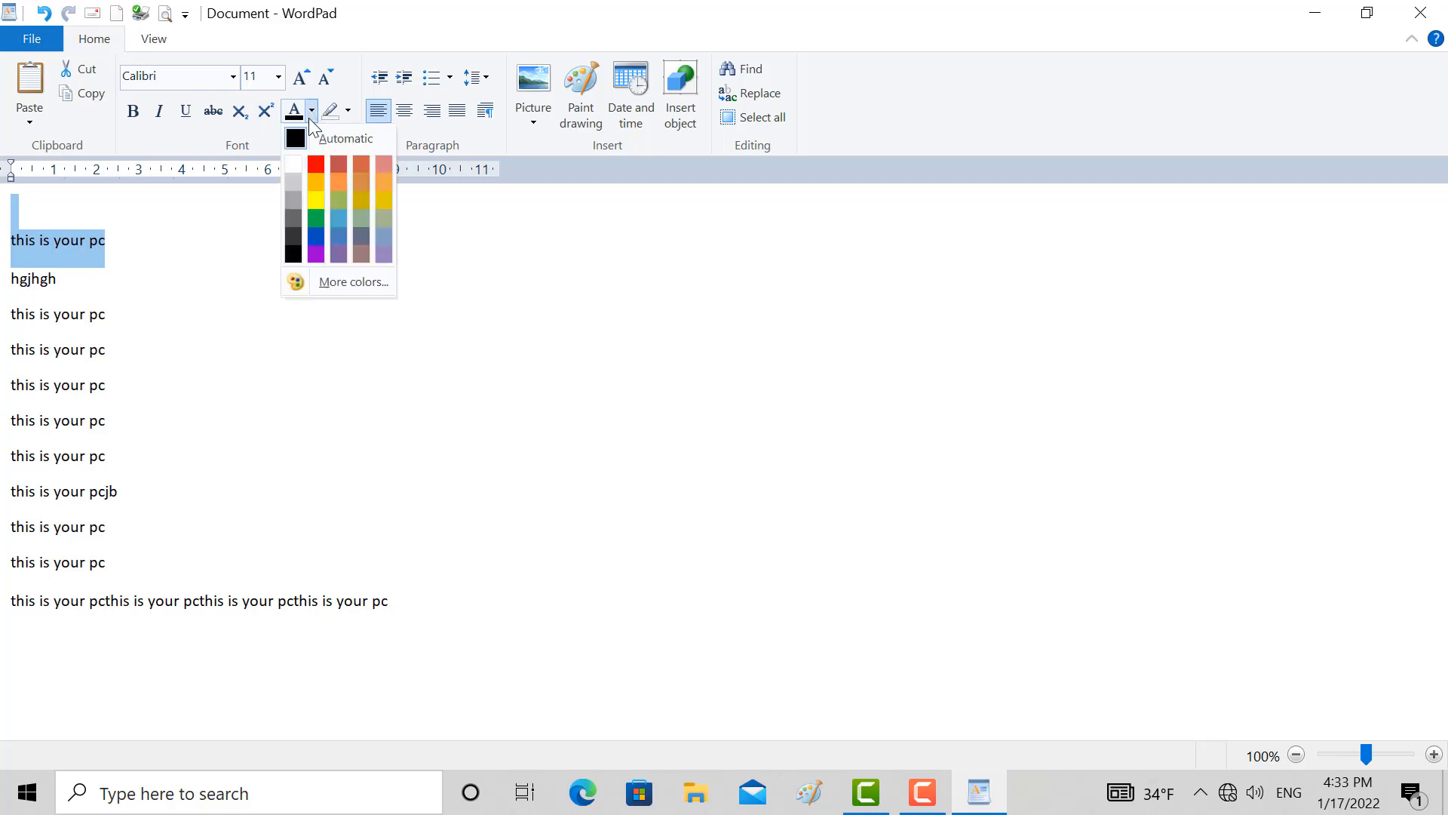
left_click(344, 213)
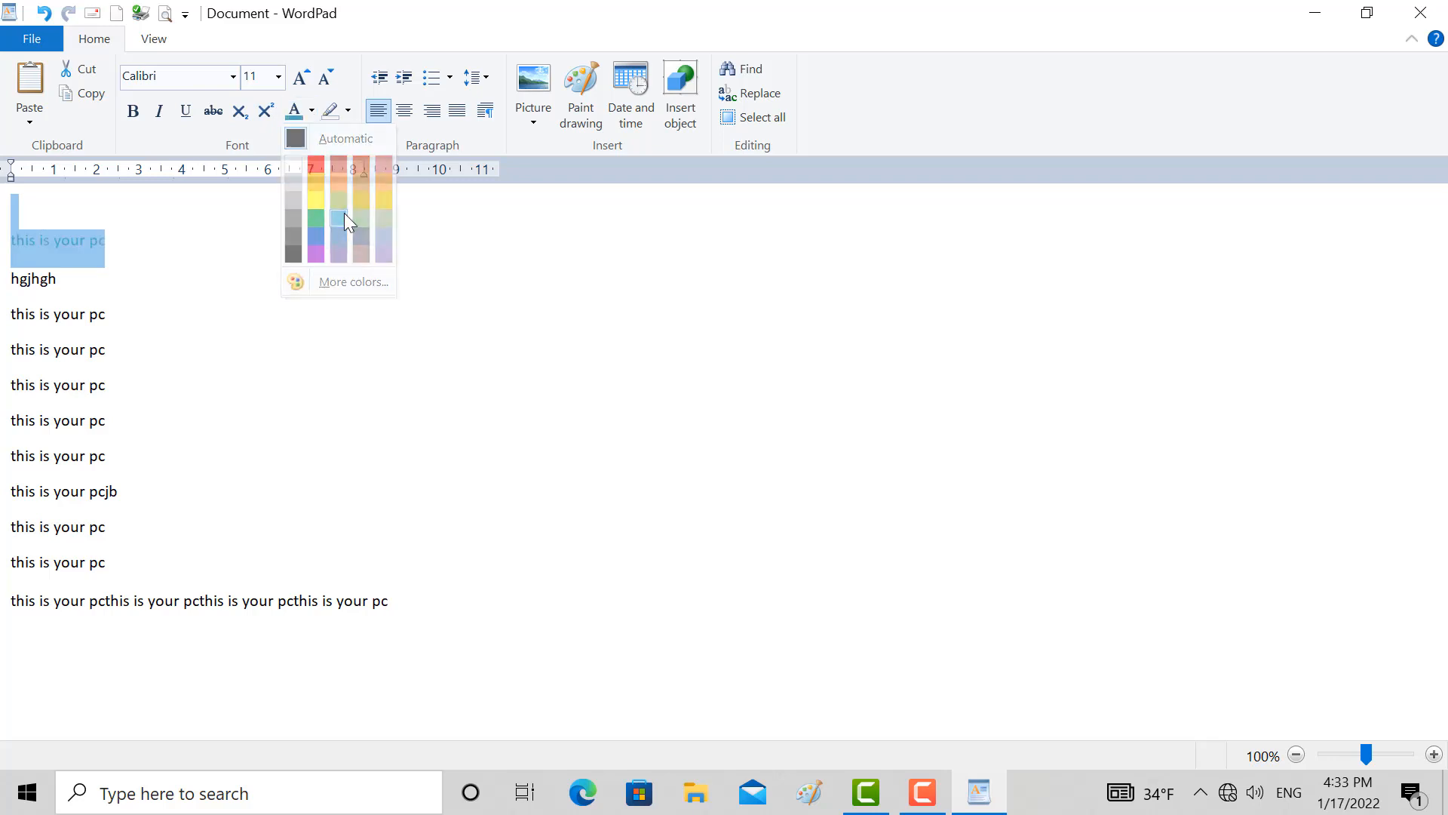
left_click(303, 80)
left_click(304, 82)
left_click(304, 81)
left_click(304, 82)
left_click(304, 82)
left_click(304, 82)
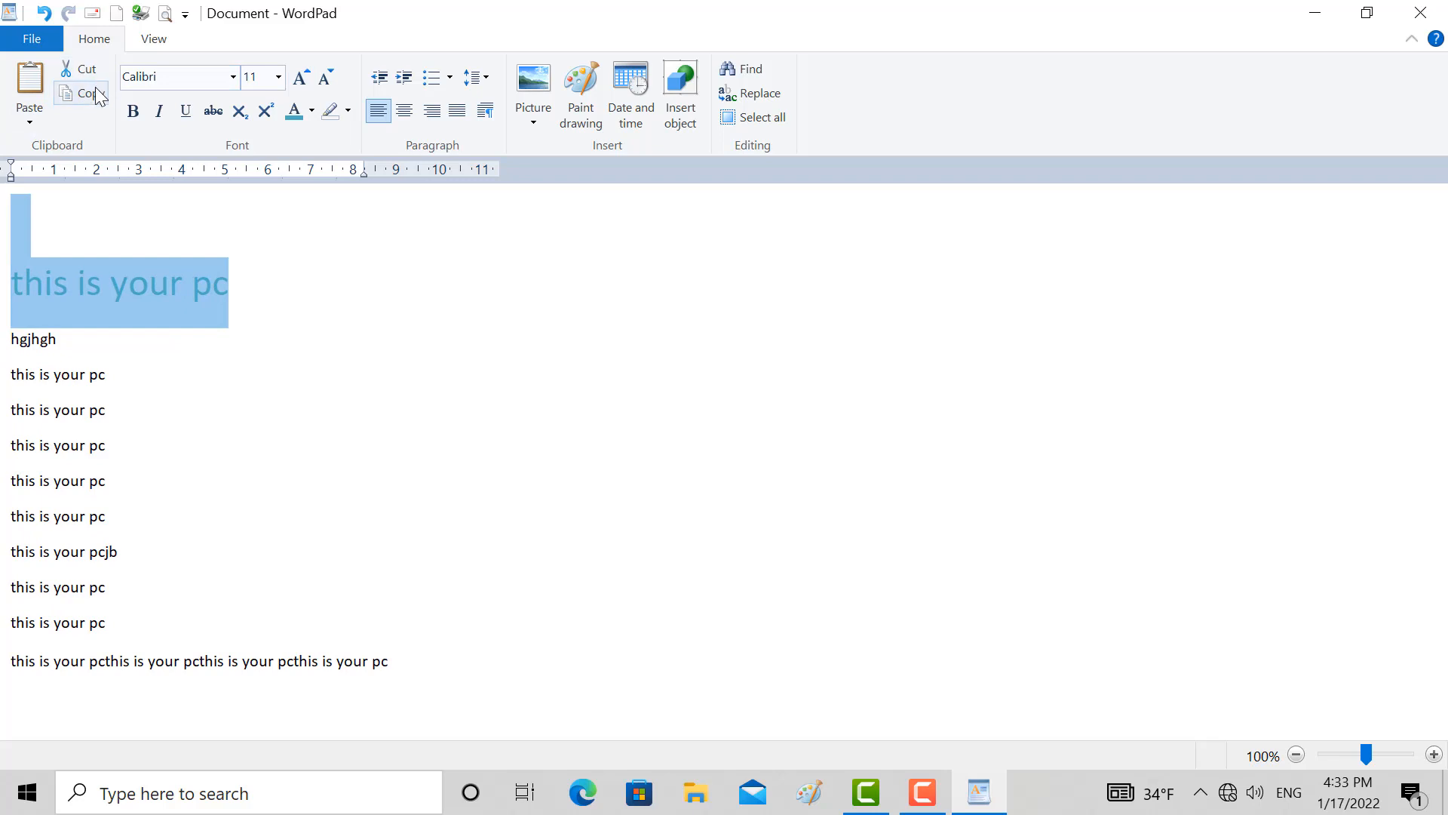
Copy the enlarged blue line and paste it normally on a new line directly beneath it
left_click(235, 283)
key("Return")
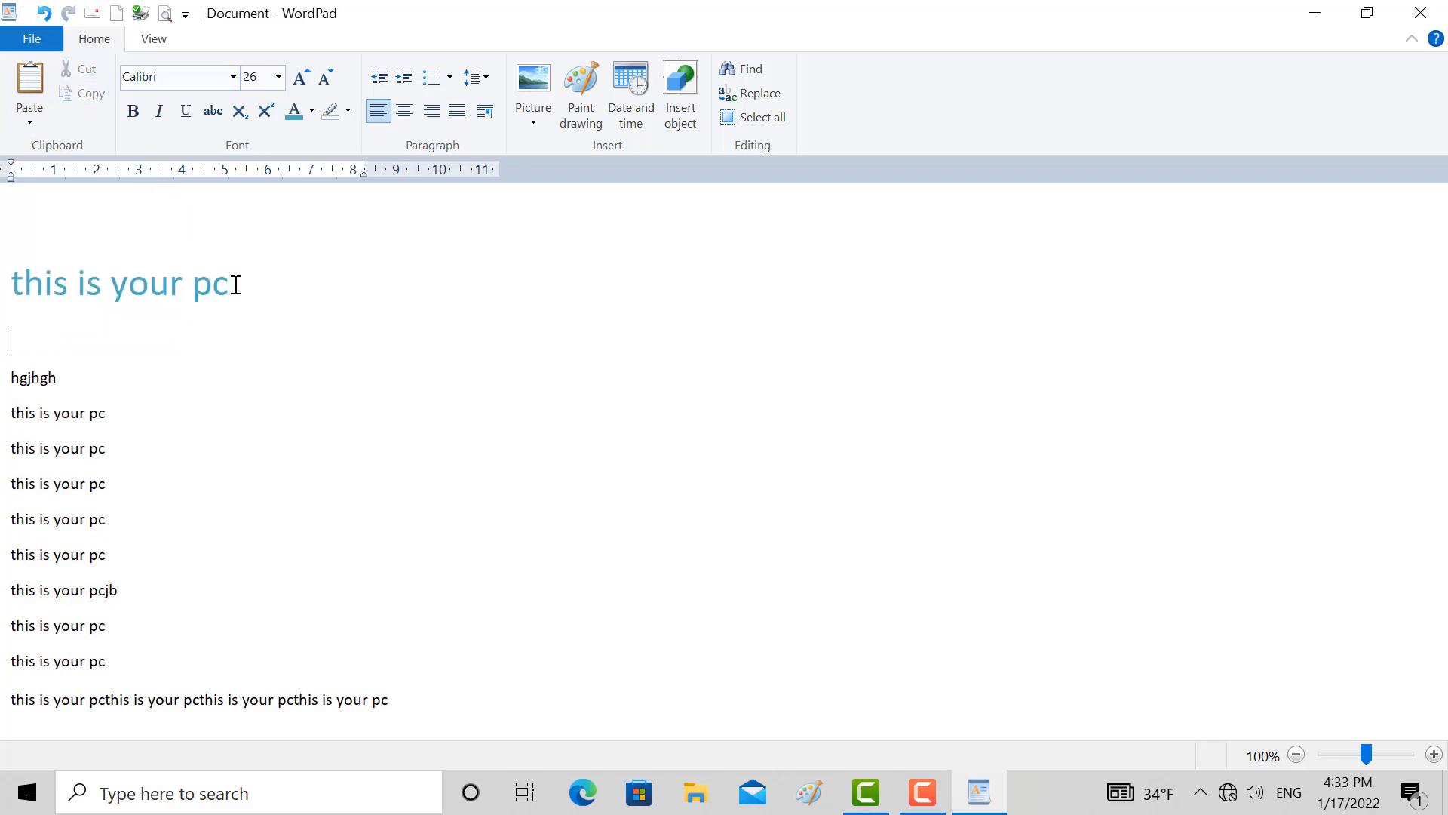
left_click(38, 84)
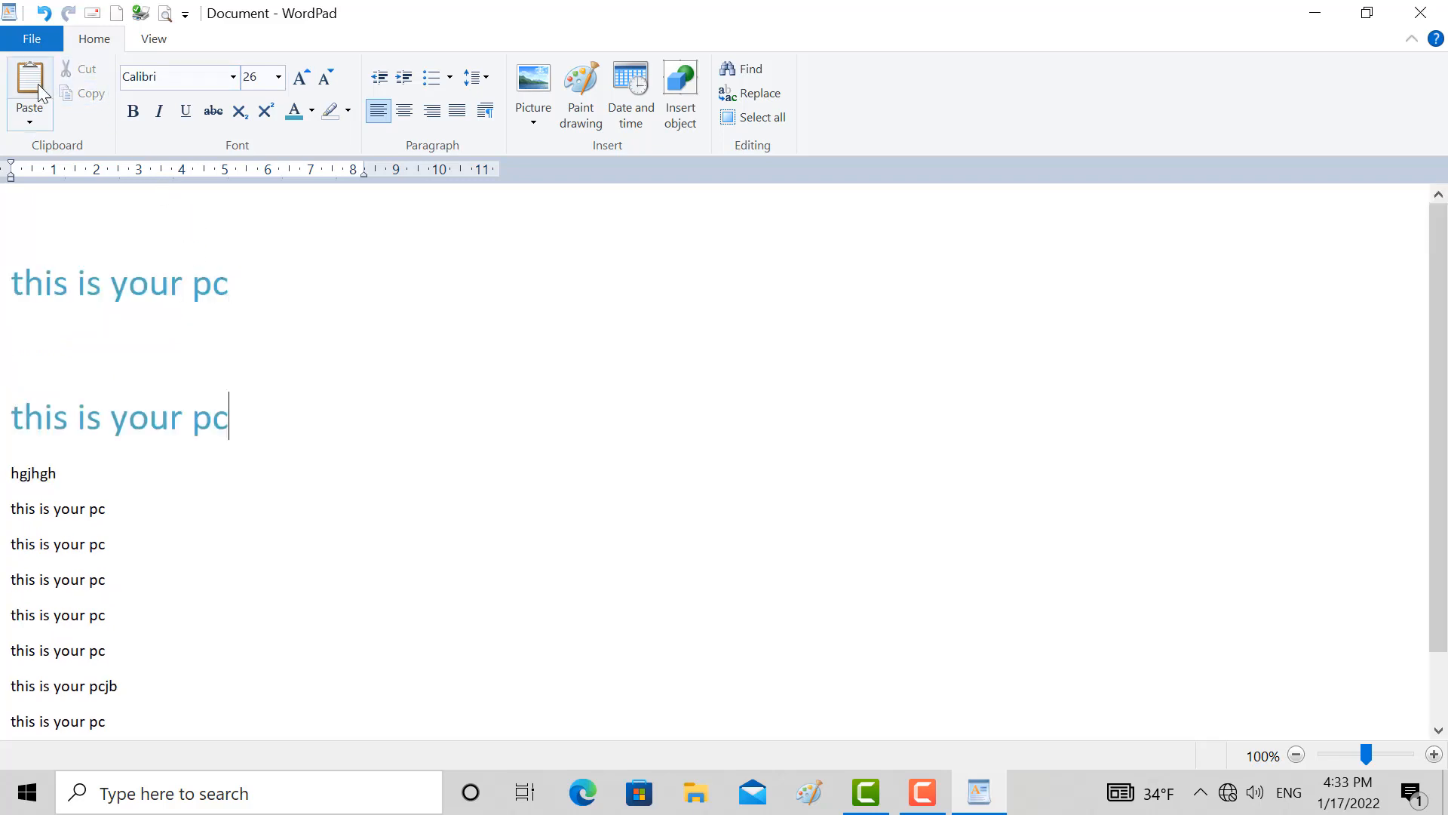
Paste the copied line as an embedded Wordpad Document on a new line beneath the second blue line
key("Return")
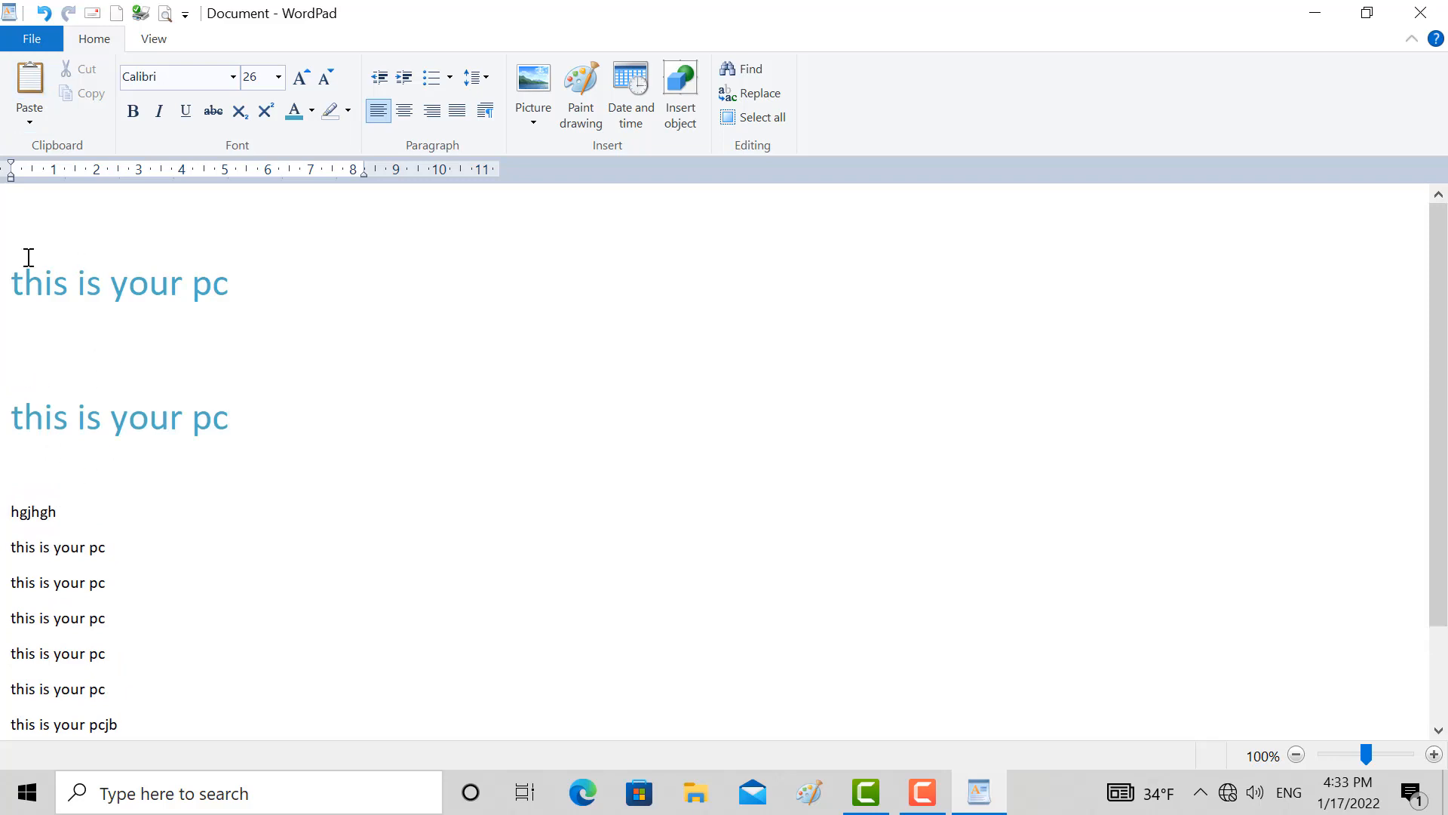
left_click(30, 113)
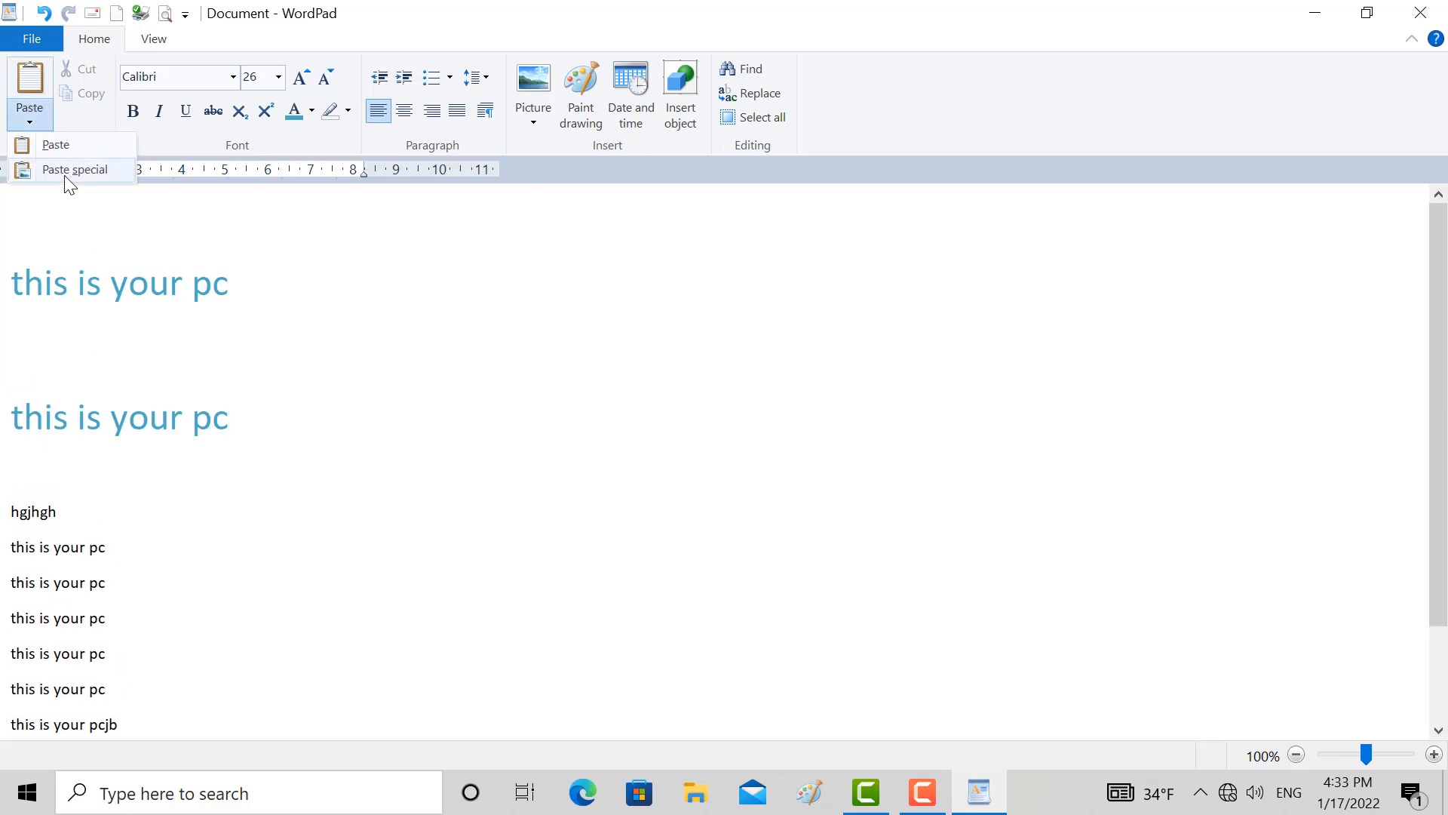
left_click(60, 166)
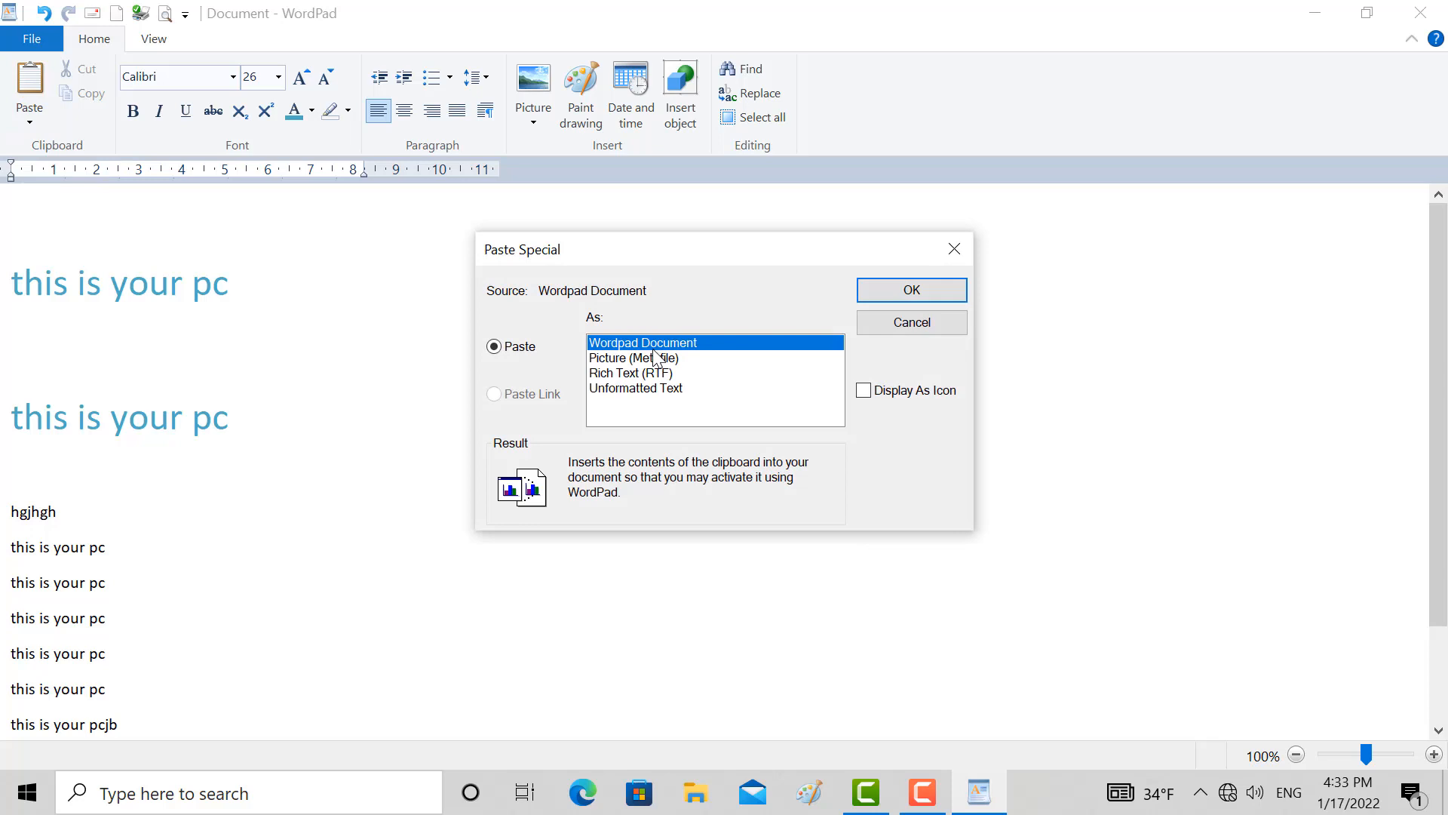
left_click(905, 291)
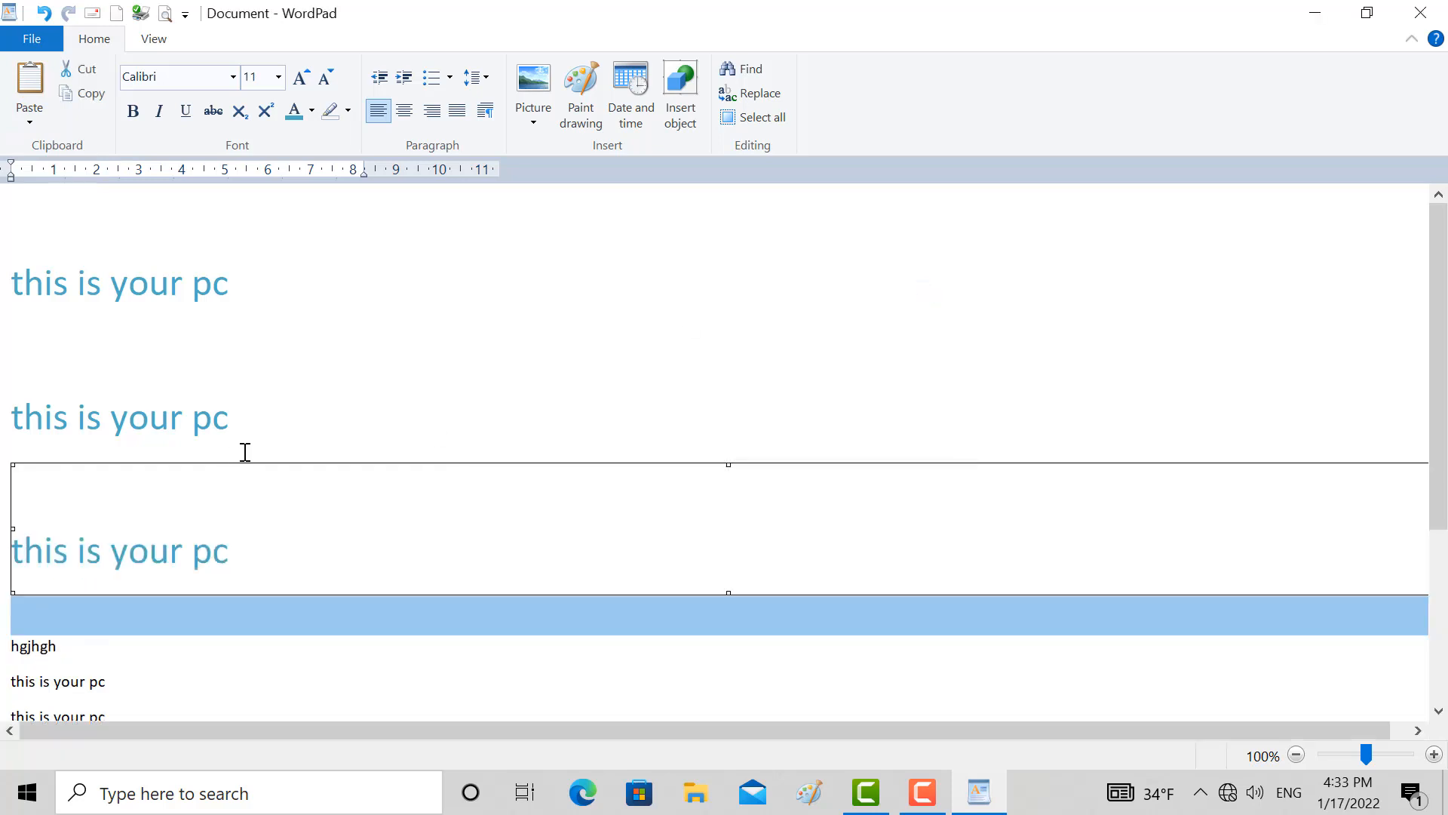
Add a new line after the second blue "this is your pc" and paste the copied text there as Unformatted Text
left_click(258, 423)
key("Return")
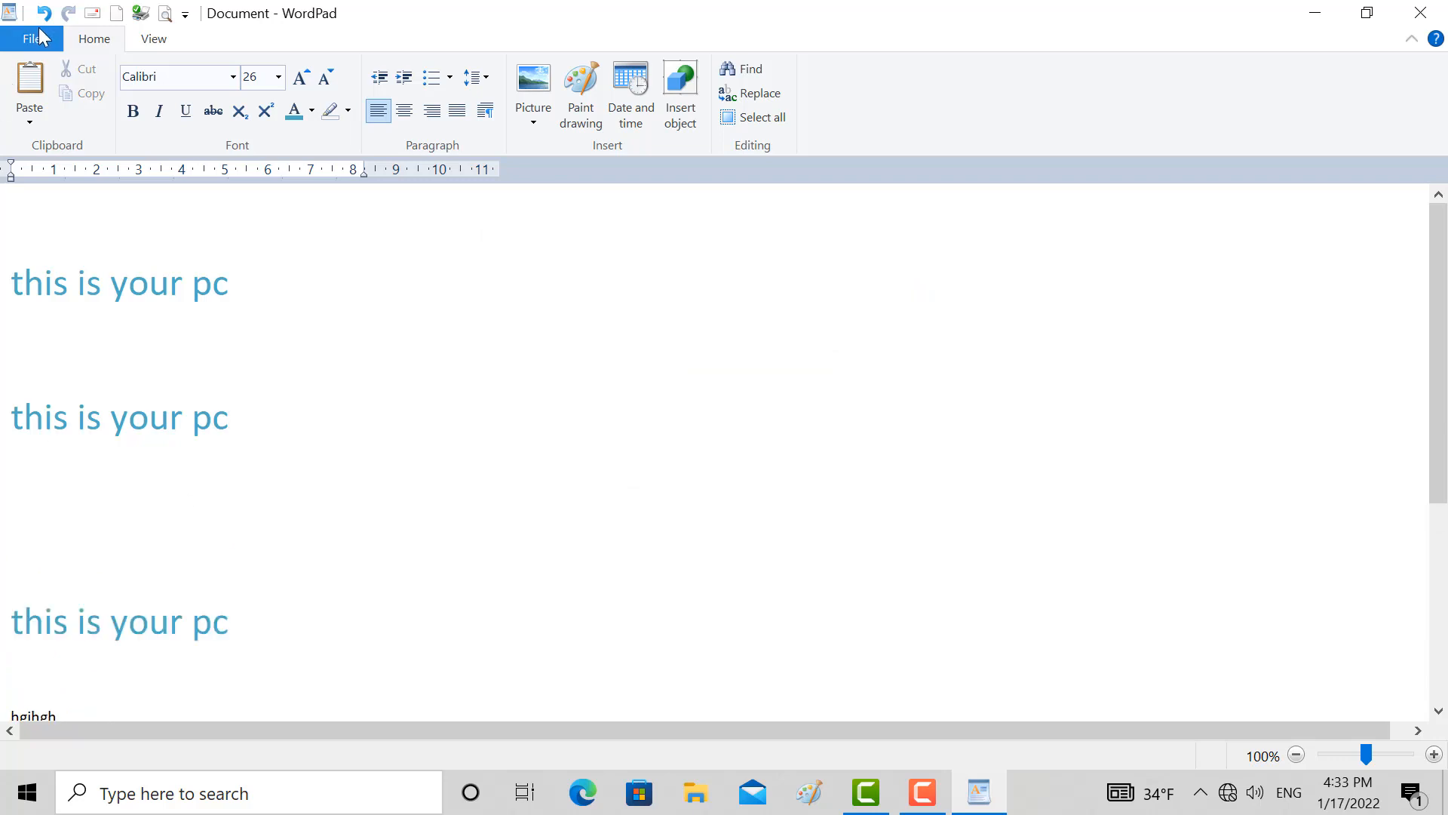
left_click(29, 117)
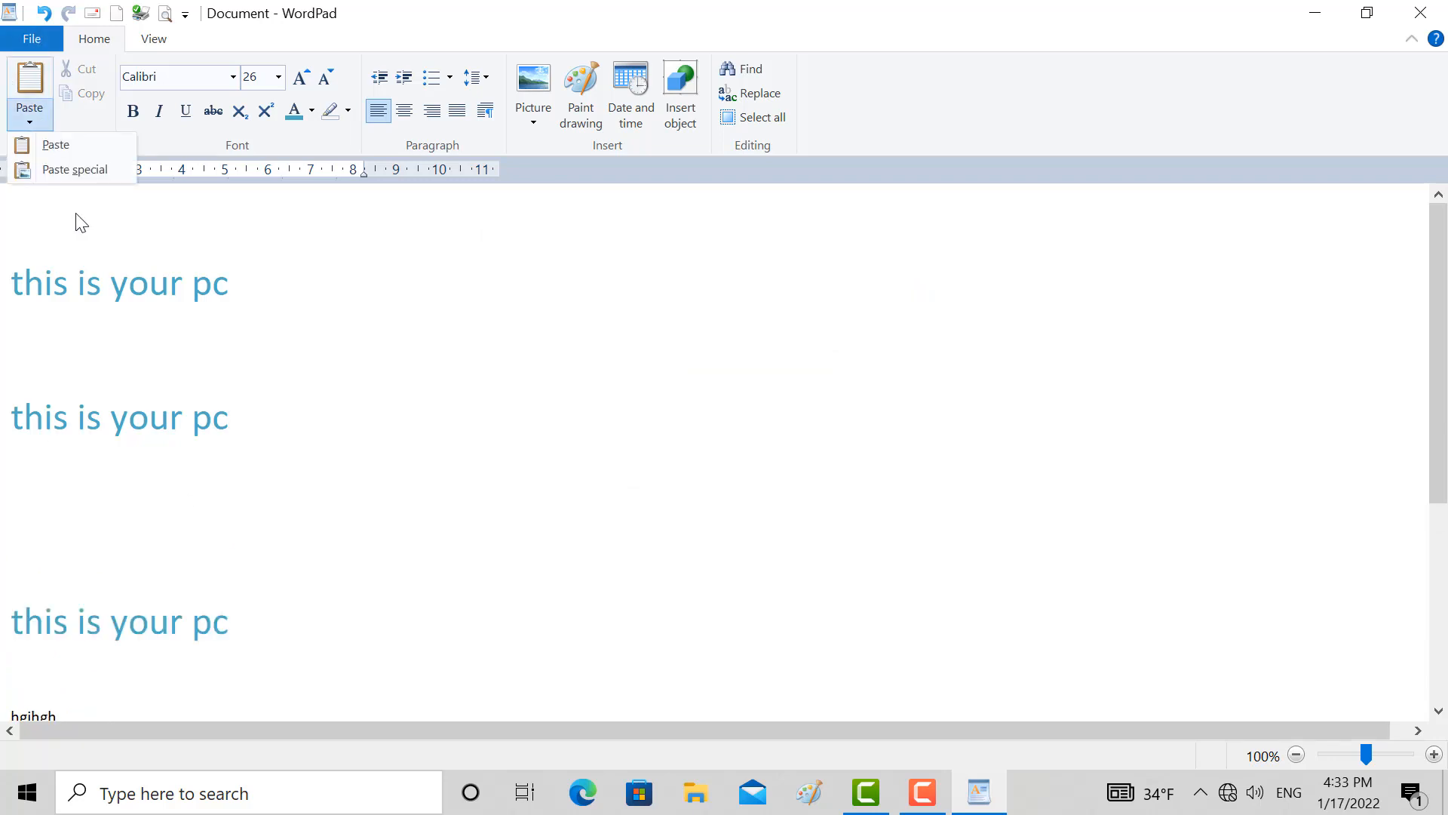
left_click(92, 166)
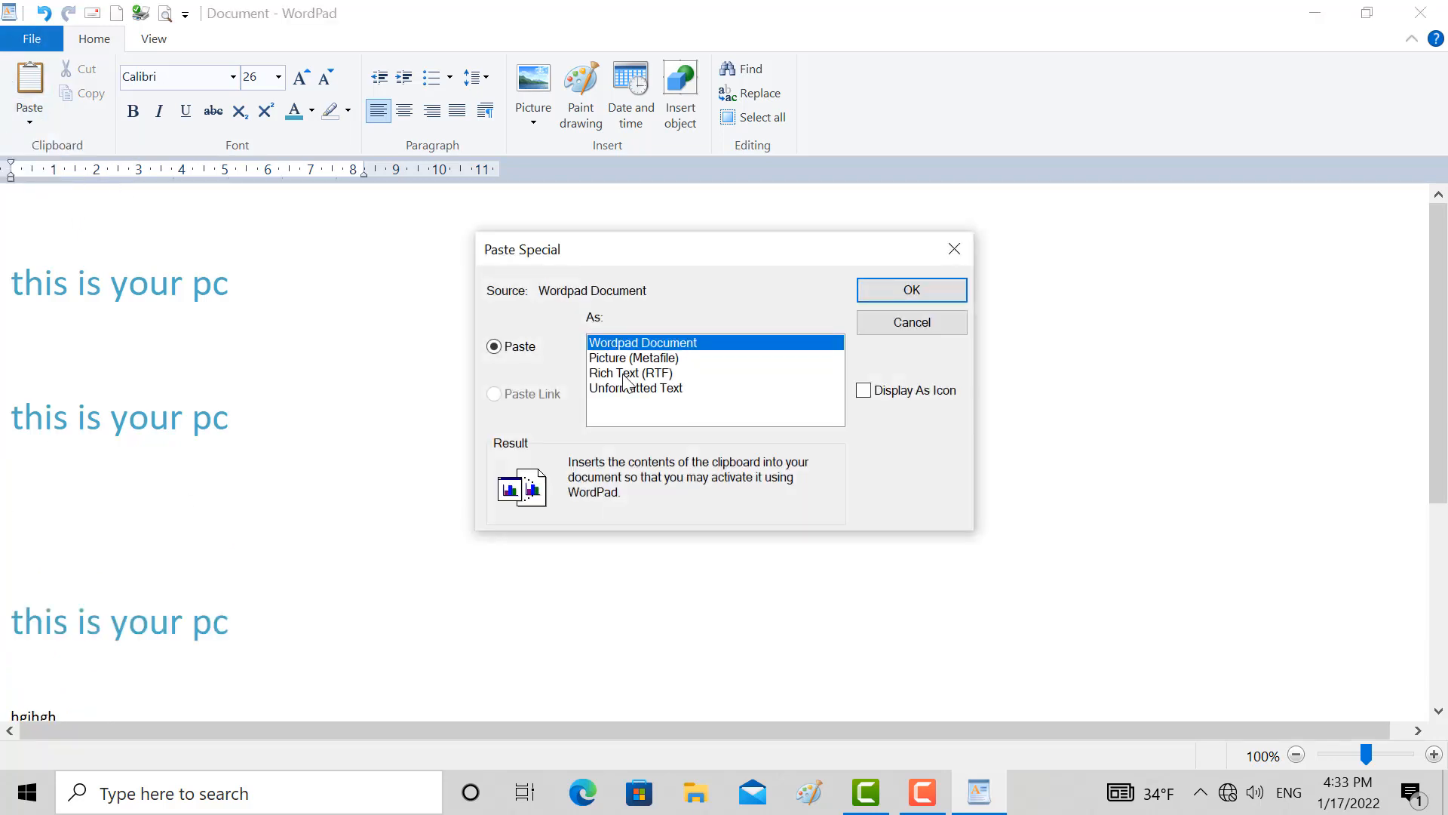
left_click(624, 374)
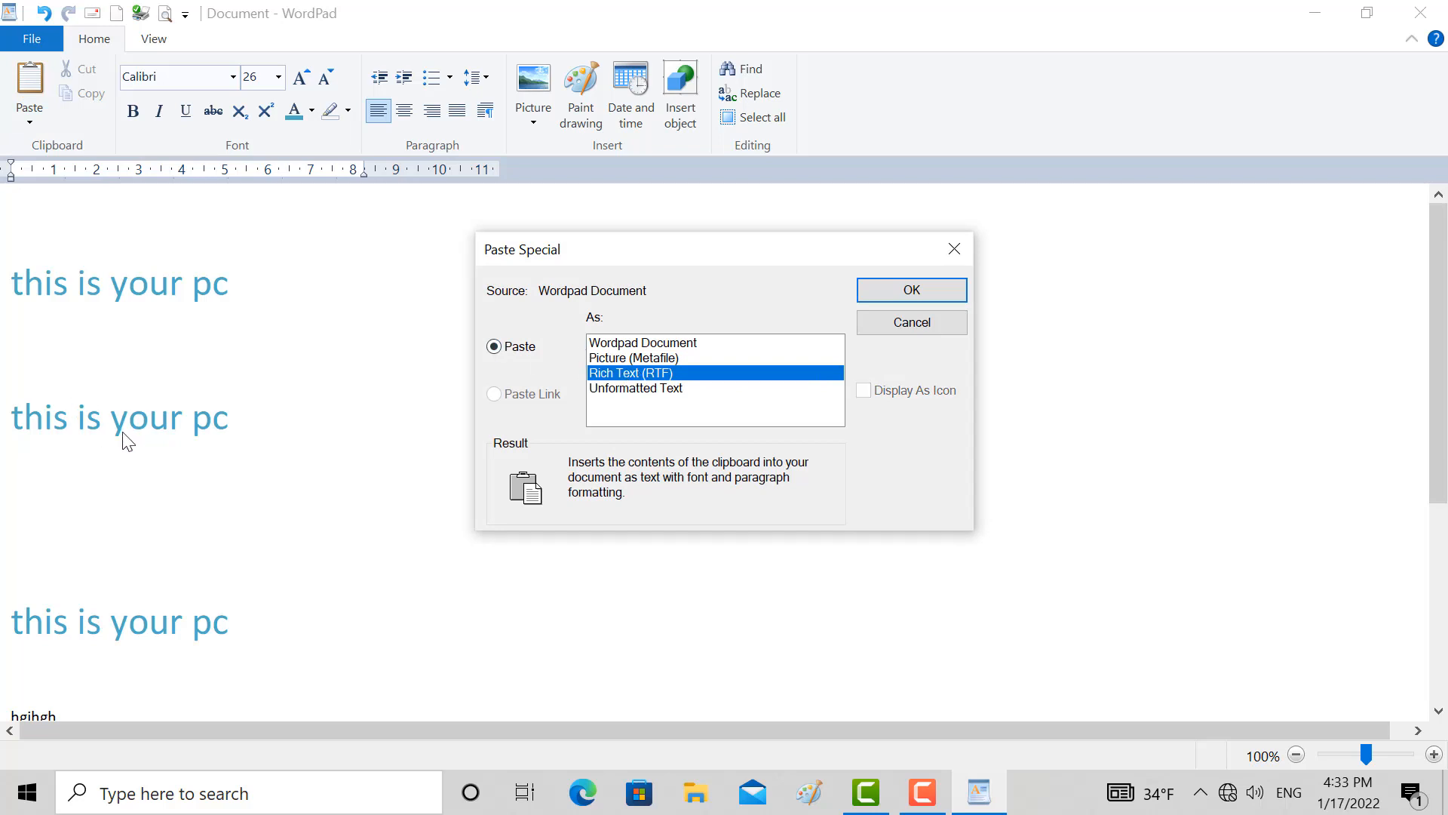
left_click(604, 389)
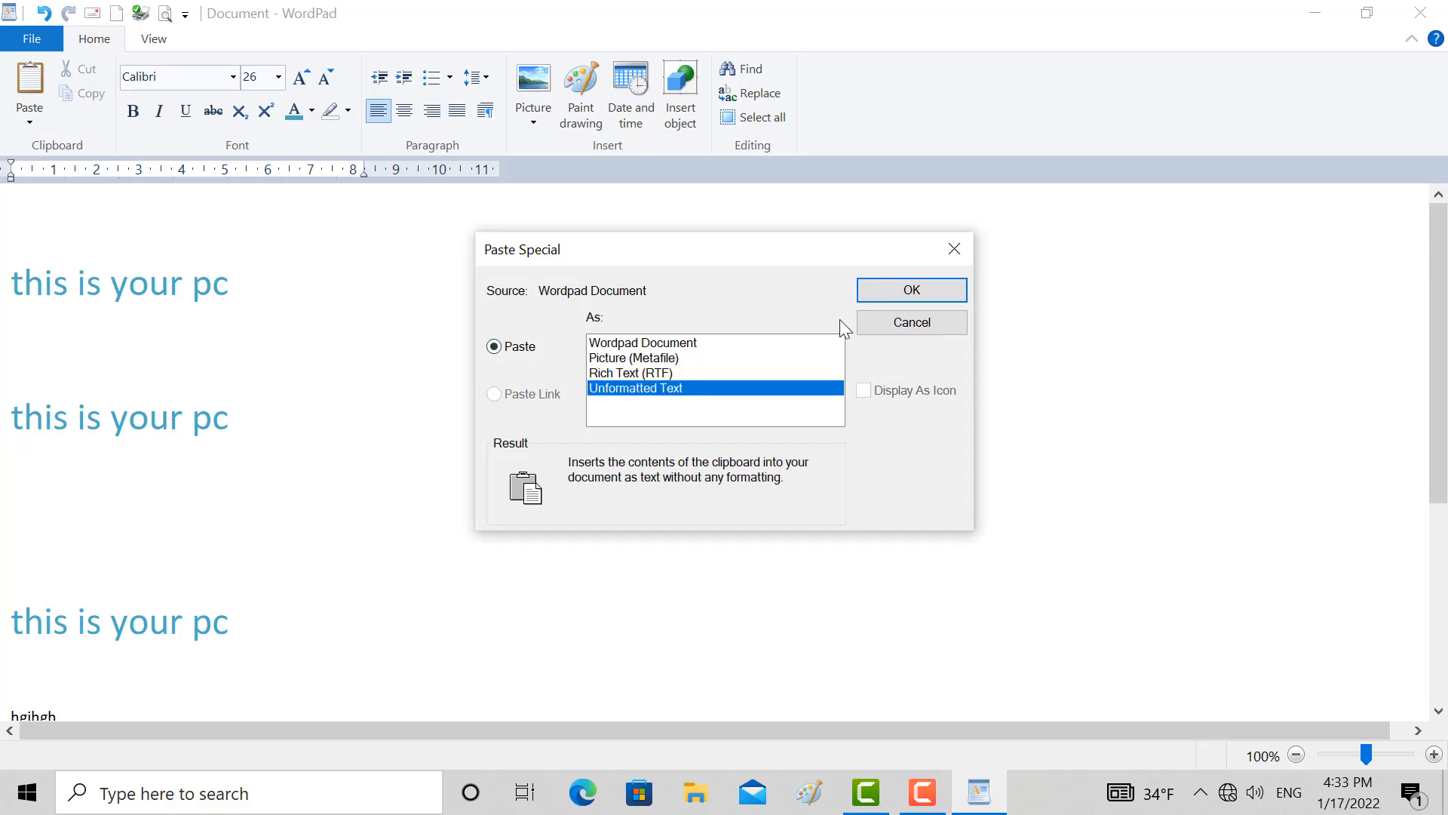
left_click(913, 290)
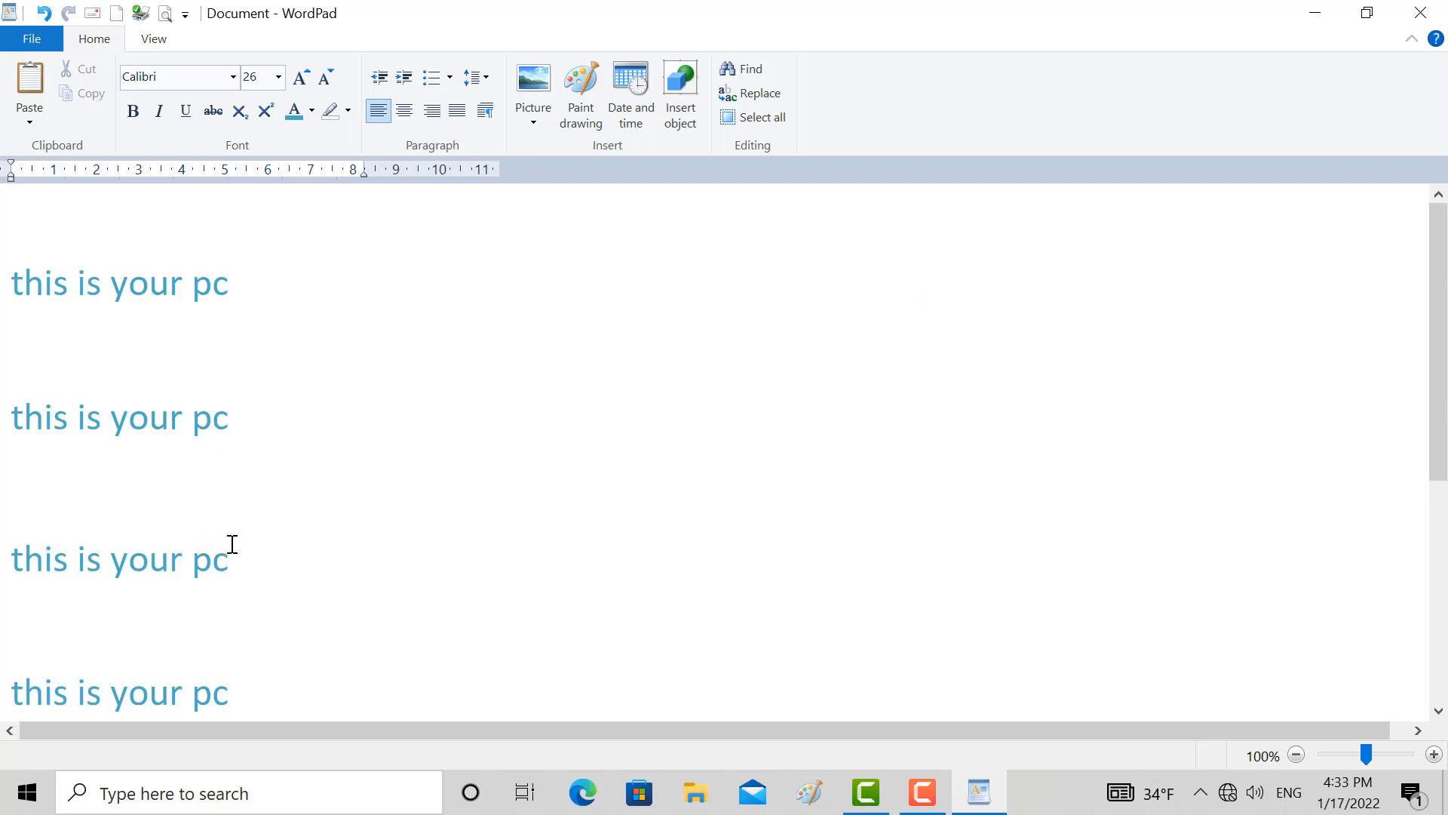
Check whether Paste Special offers Paste Link for the copied WordPad text, closing the dialog without pasting
left_click(29, 122)
left_click(58, 174)
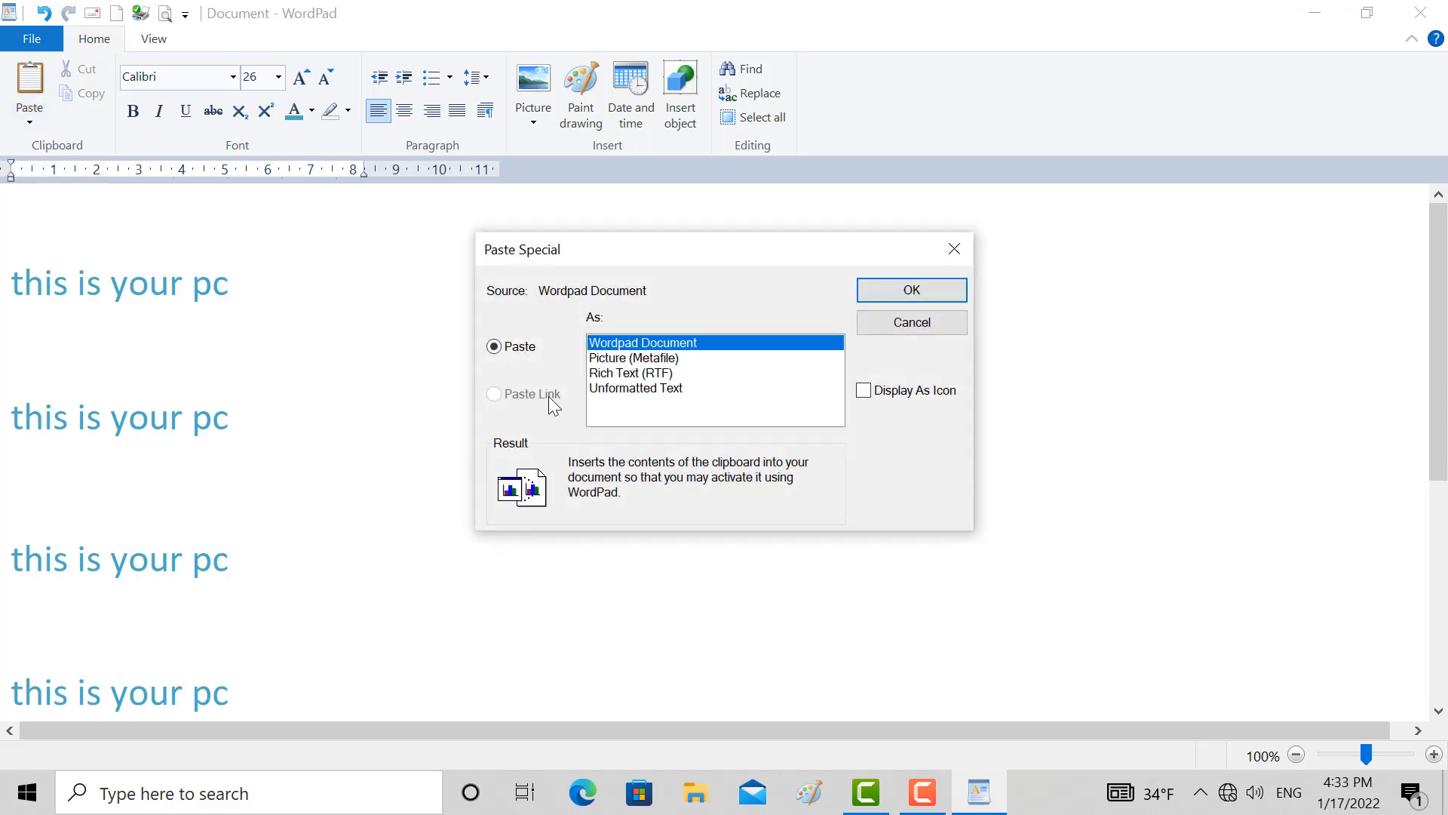
left_click(953, 251)
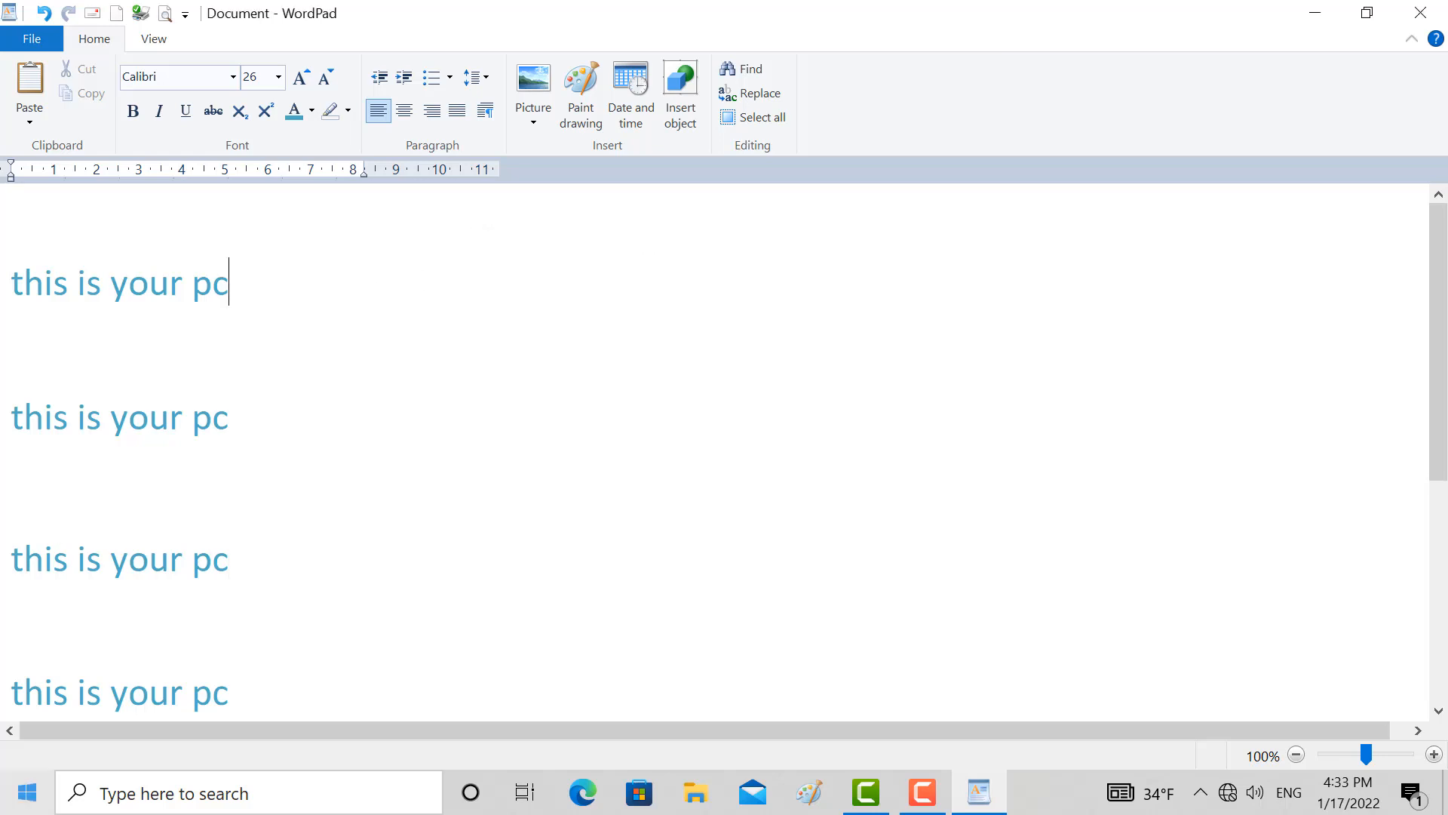
Launch Microsoft Word, maximize its window and create a blank document
left_click(23, 792)
type("wo")
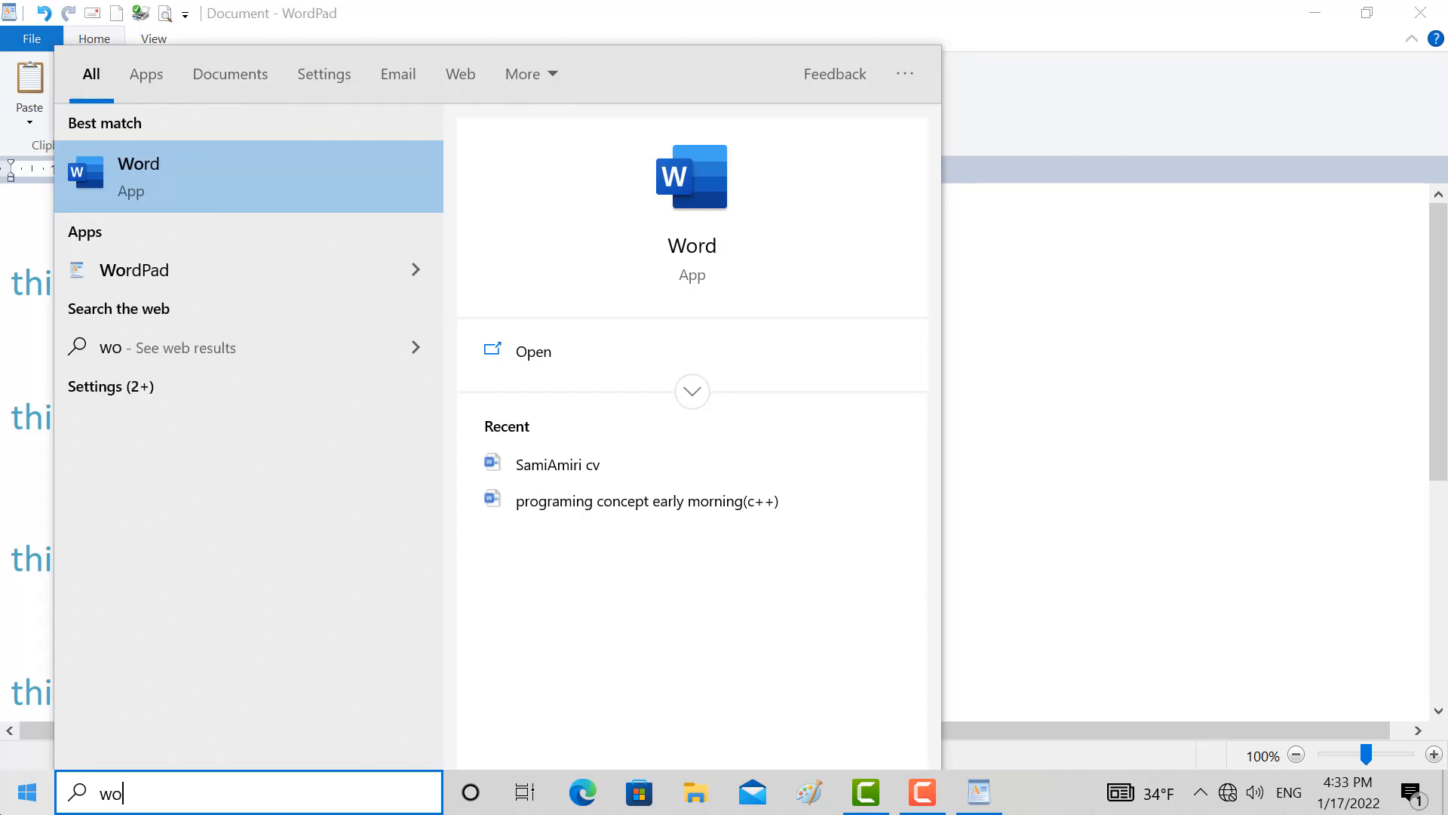
left_click(169, 181)
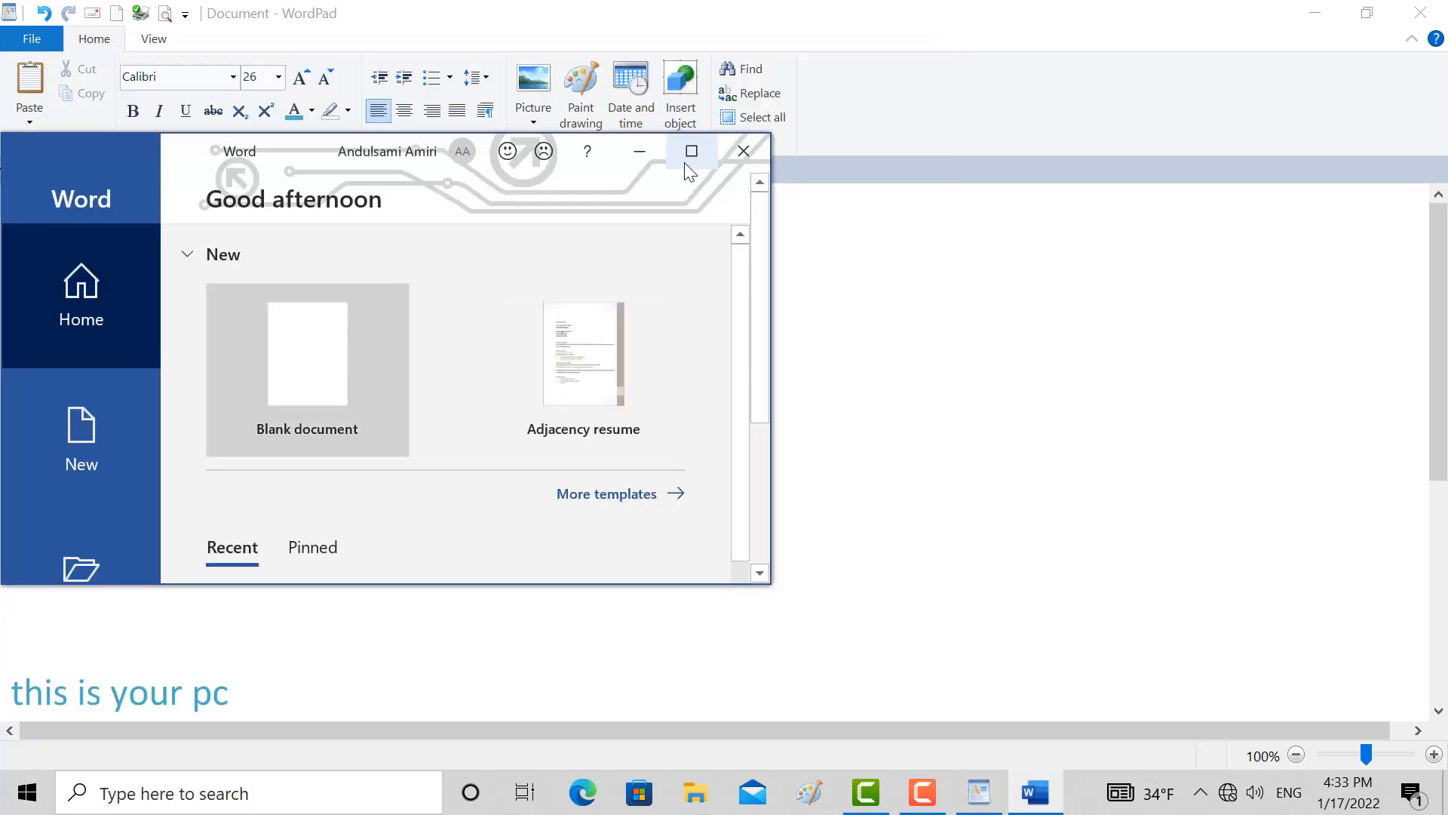
left_click(691, 151)
left_click(325, 261)
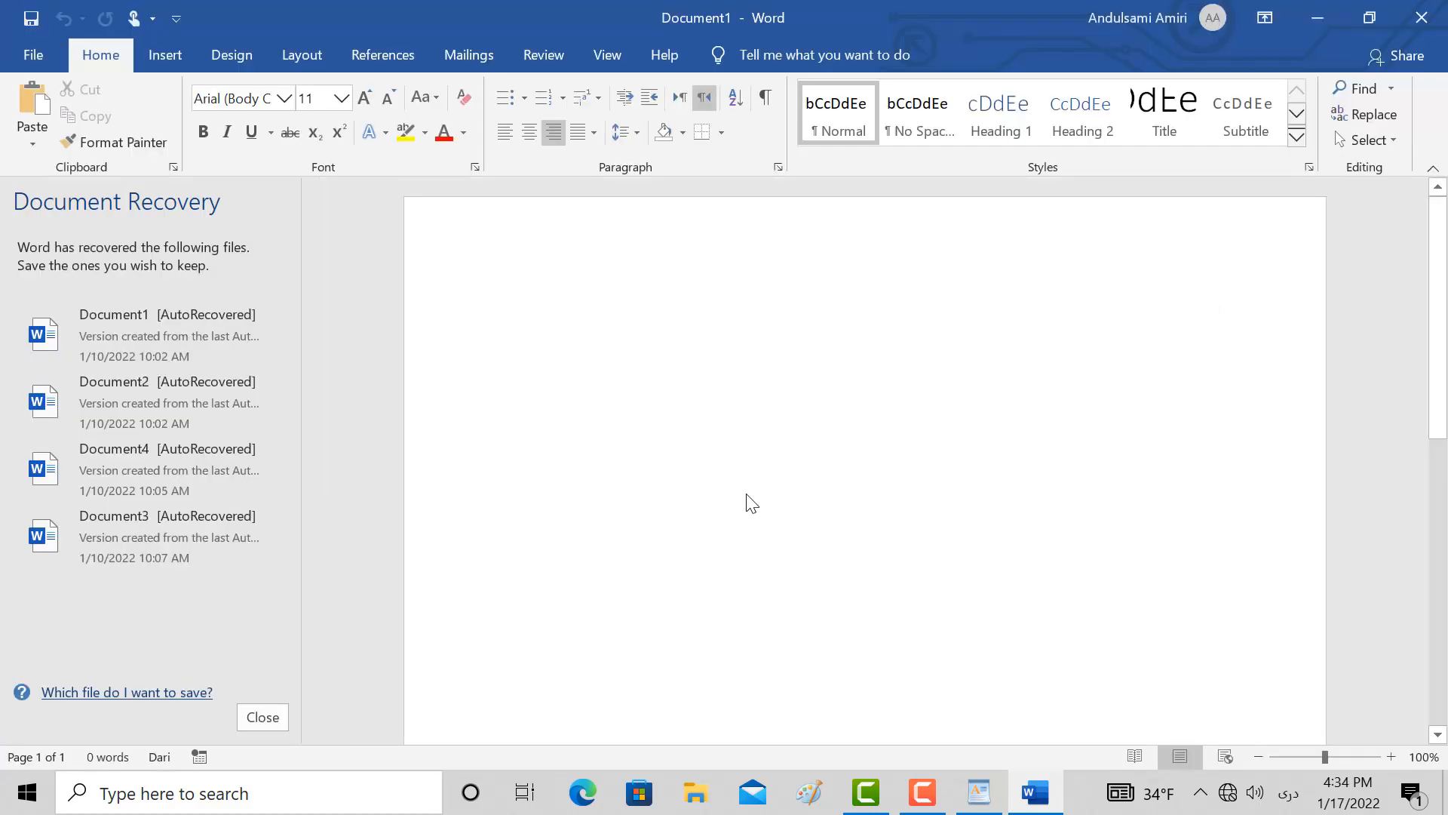
Switch the keyboard language to English and generate sample paragraphs in the blank document with =rand()
key("alt+shift")
type("=ra")
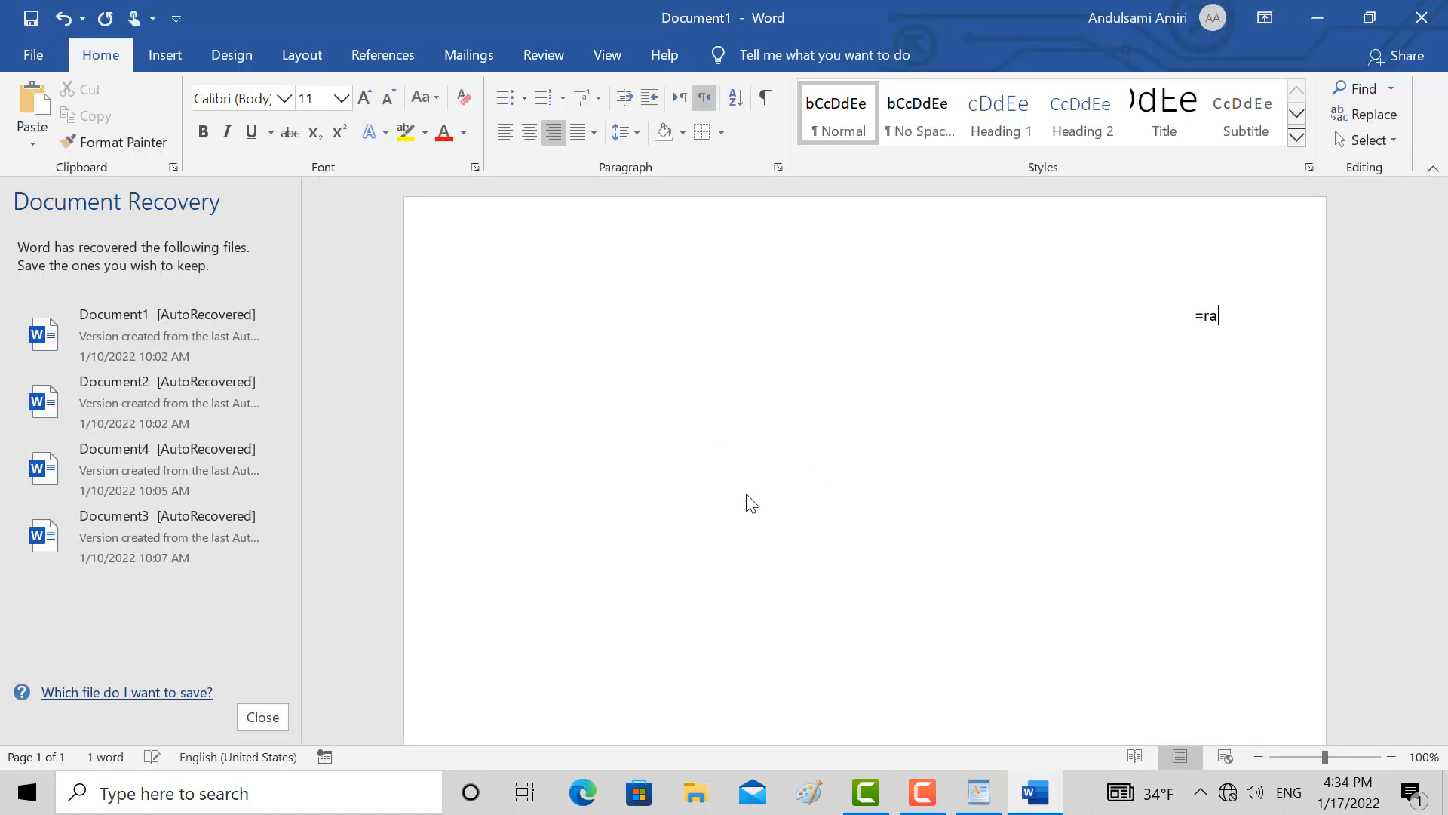
type("nd()")
key("Return")
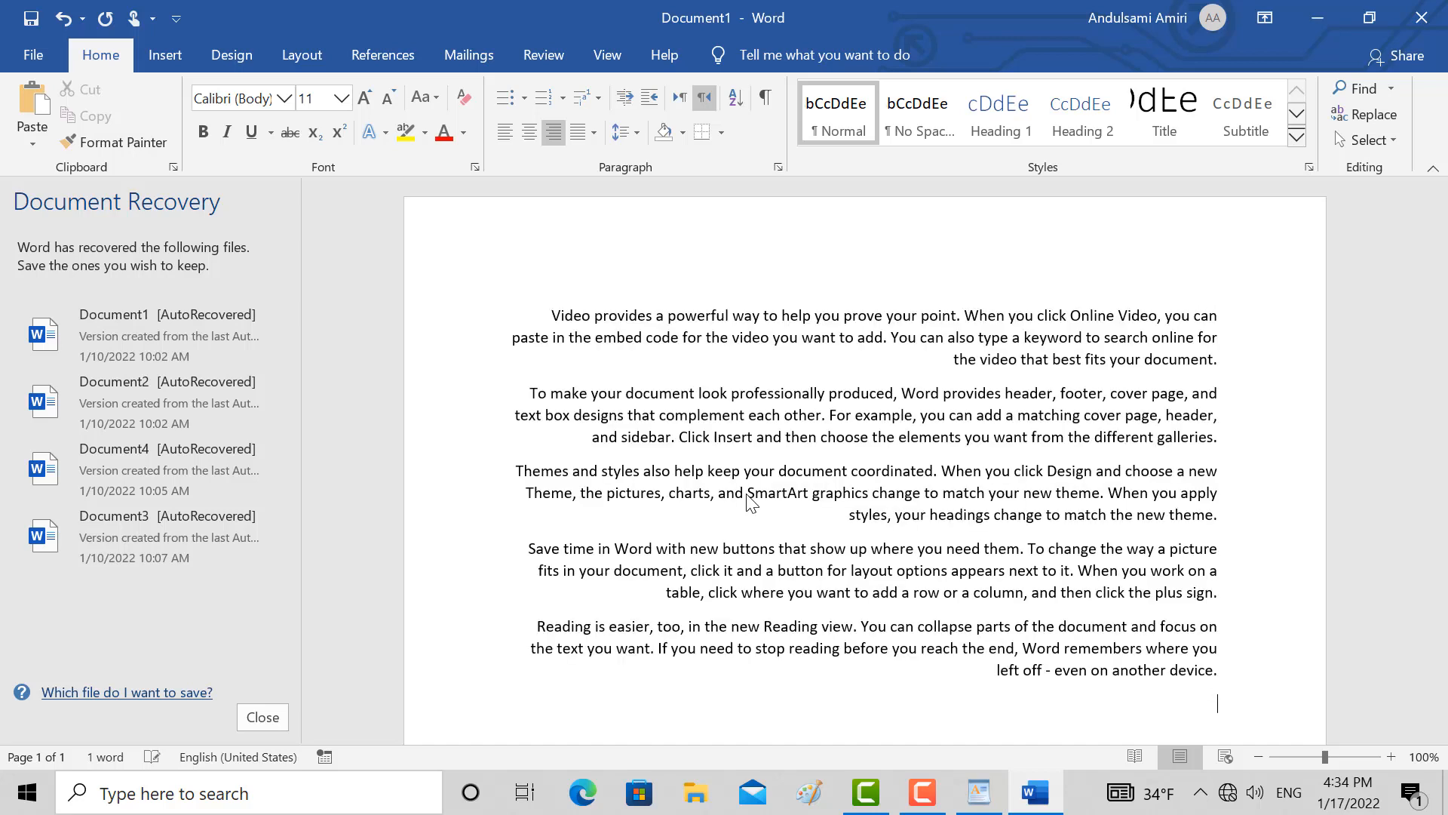
Select all the generated sample paragraphs in the Word document and copy them
left_click_drag(544, 316, 1064, 290)
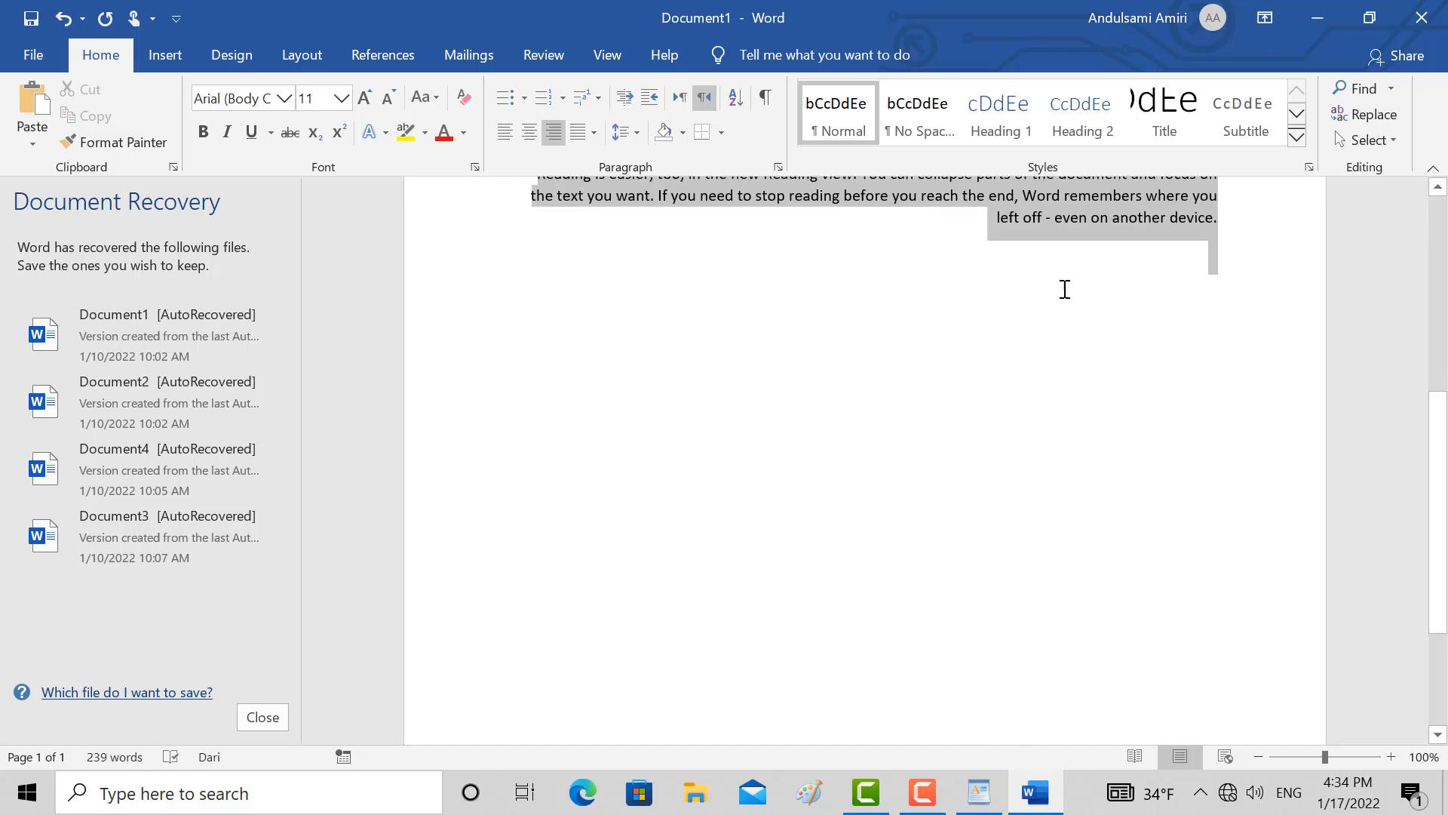
right_click(1030, 212)
left_click(1049, 254)
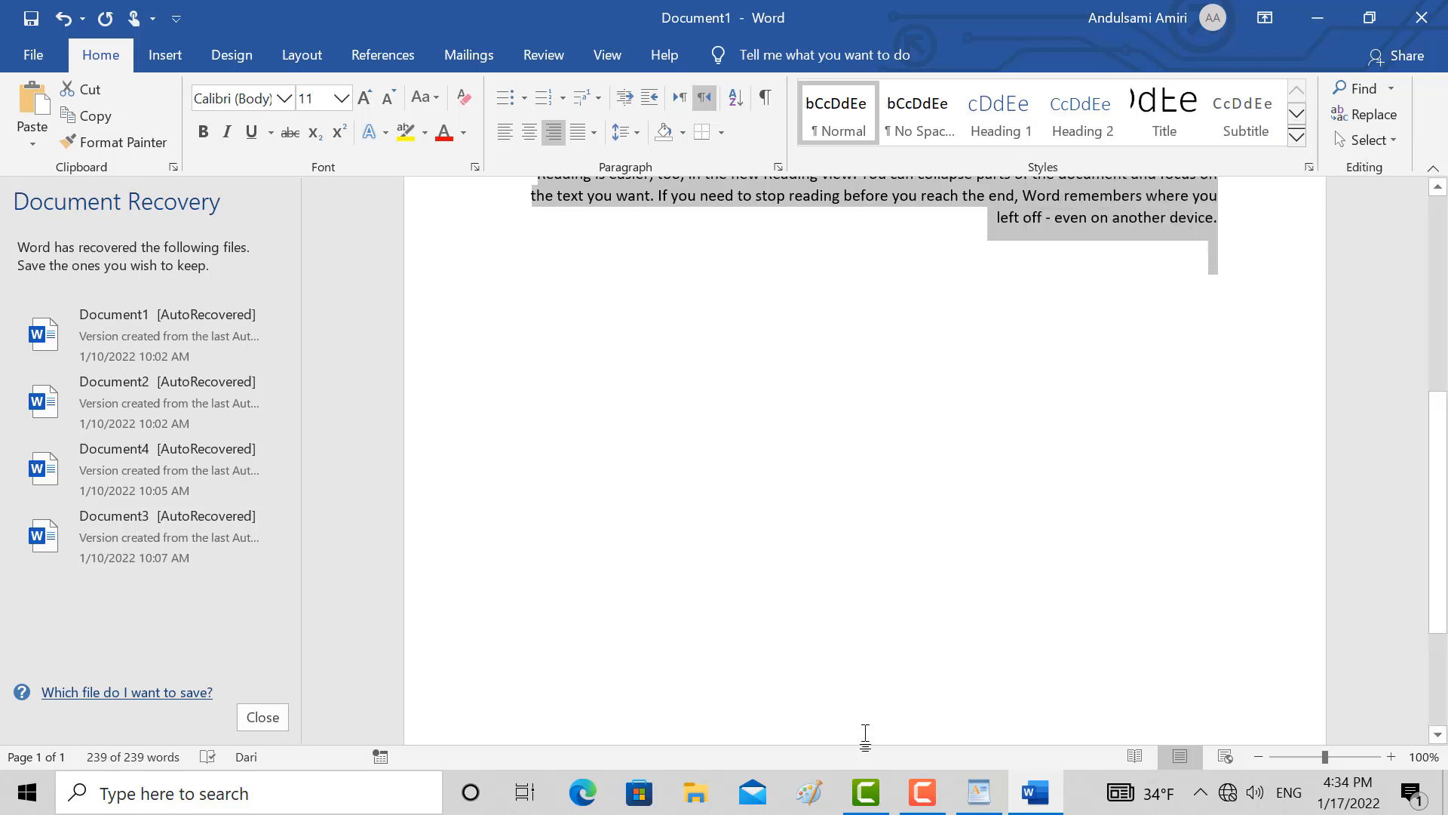
Switch to WordPad and paste the copied paragraphs as a linked Microsoft Word Document on a new line beneath the first blue line
left_click(980, 792)
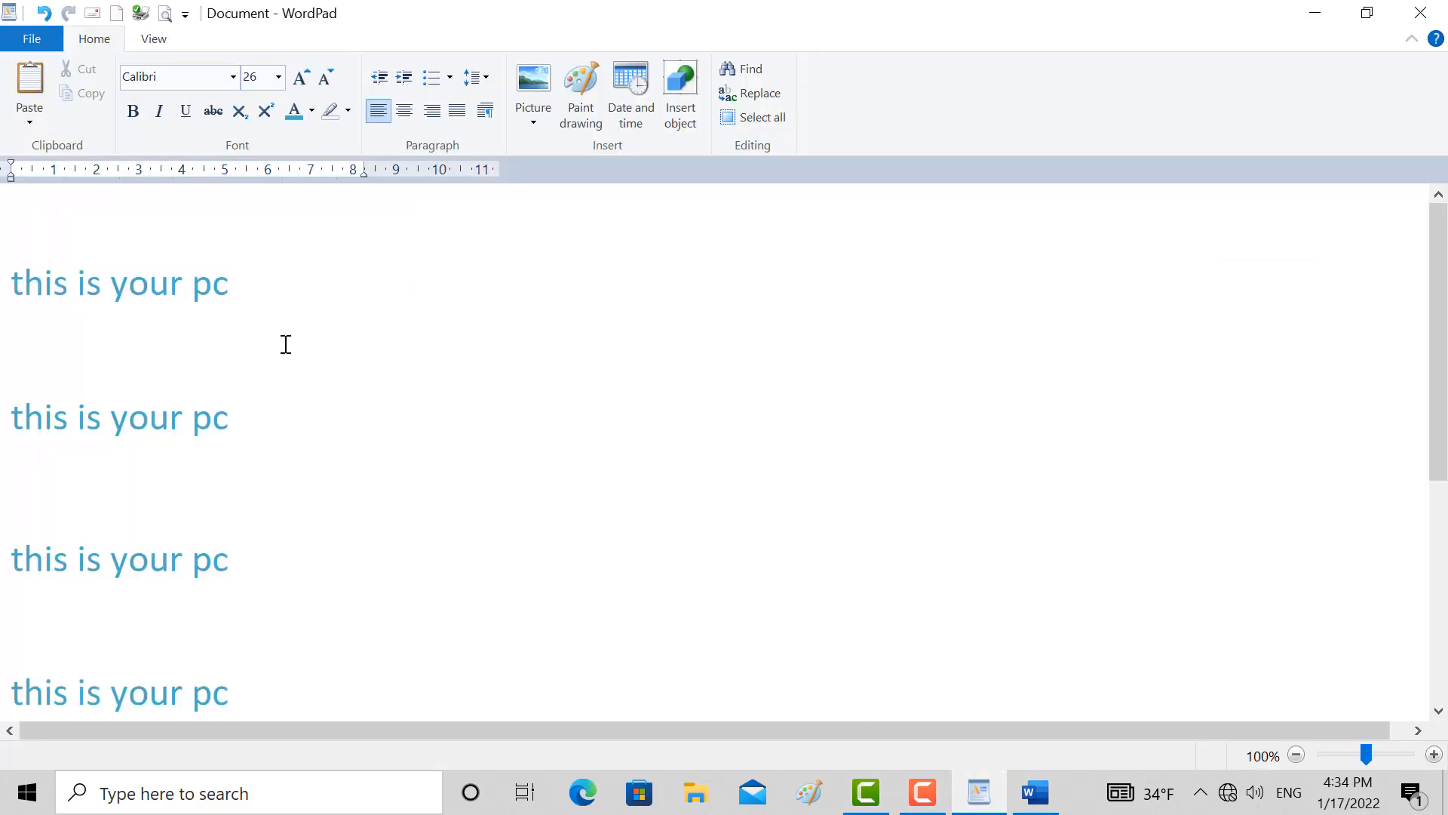
left_click(246, 294)
key("Return")
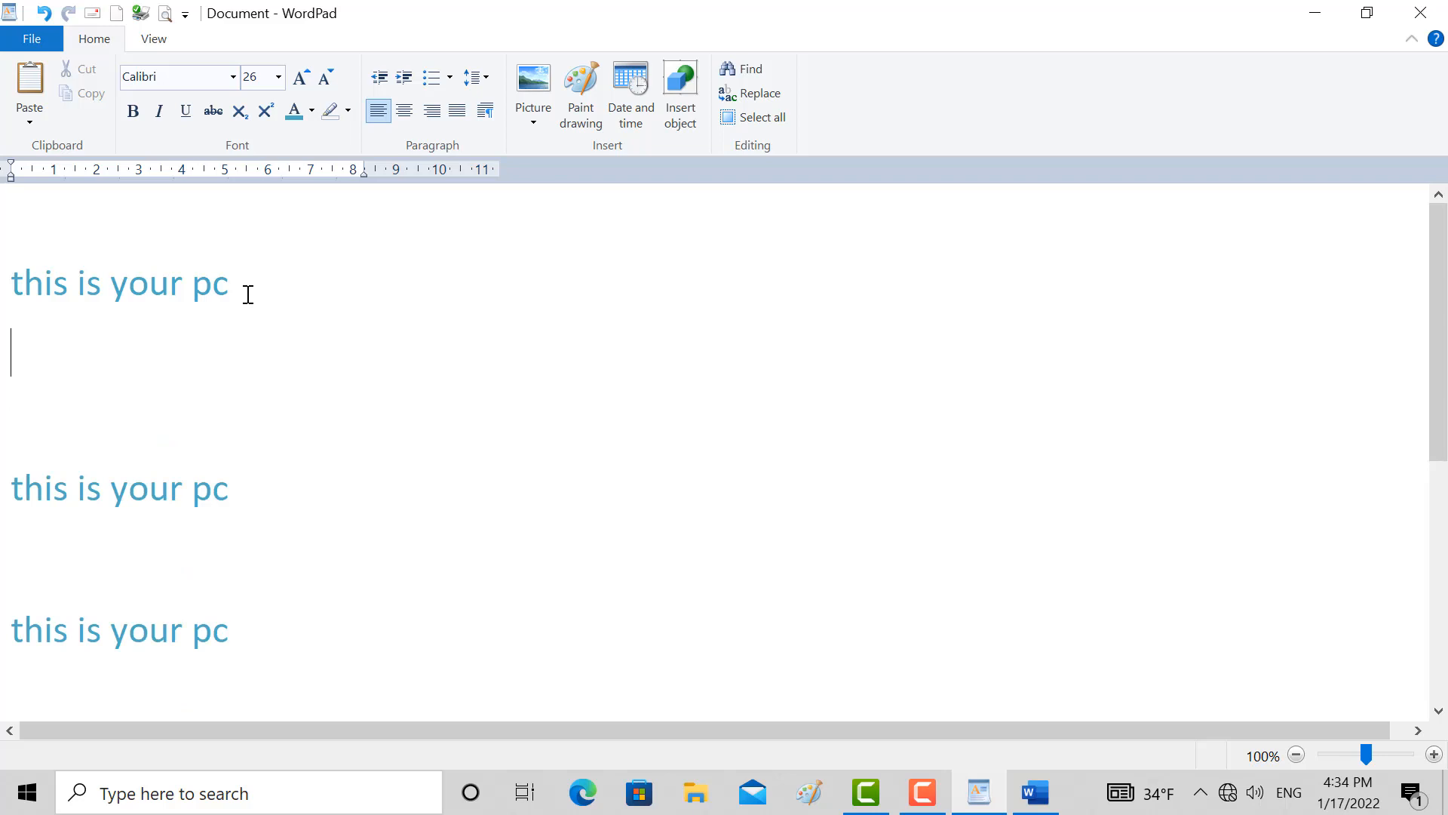
left_click(30, 114)
left_click(45, 168)
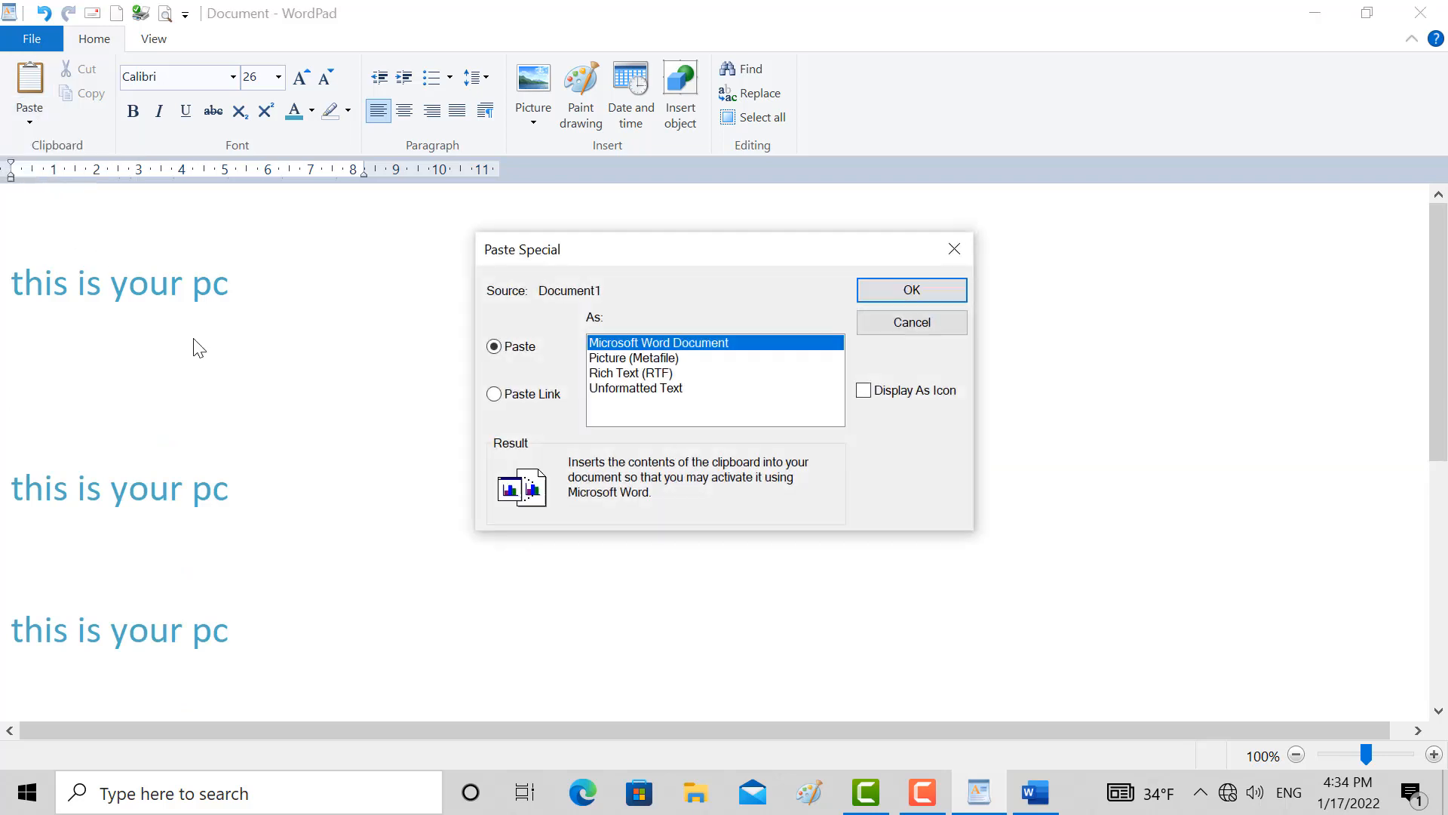
left_click(525, 398)
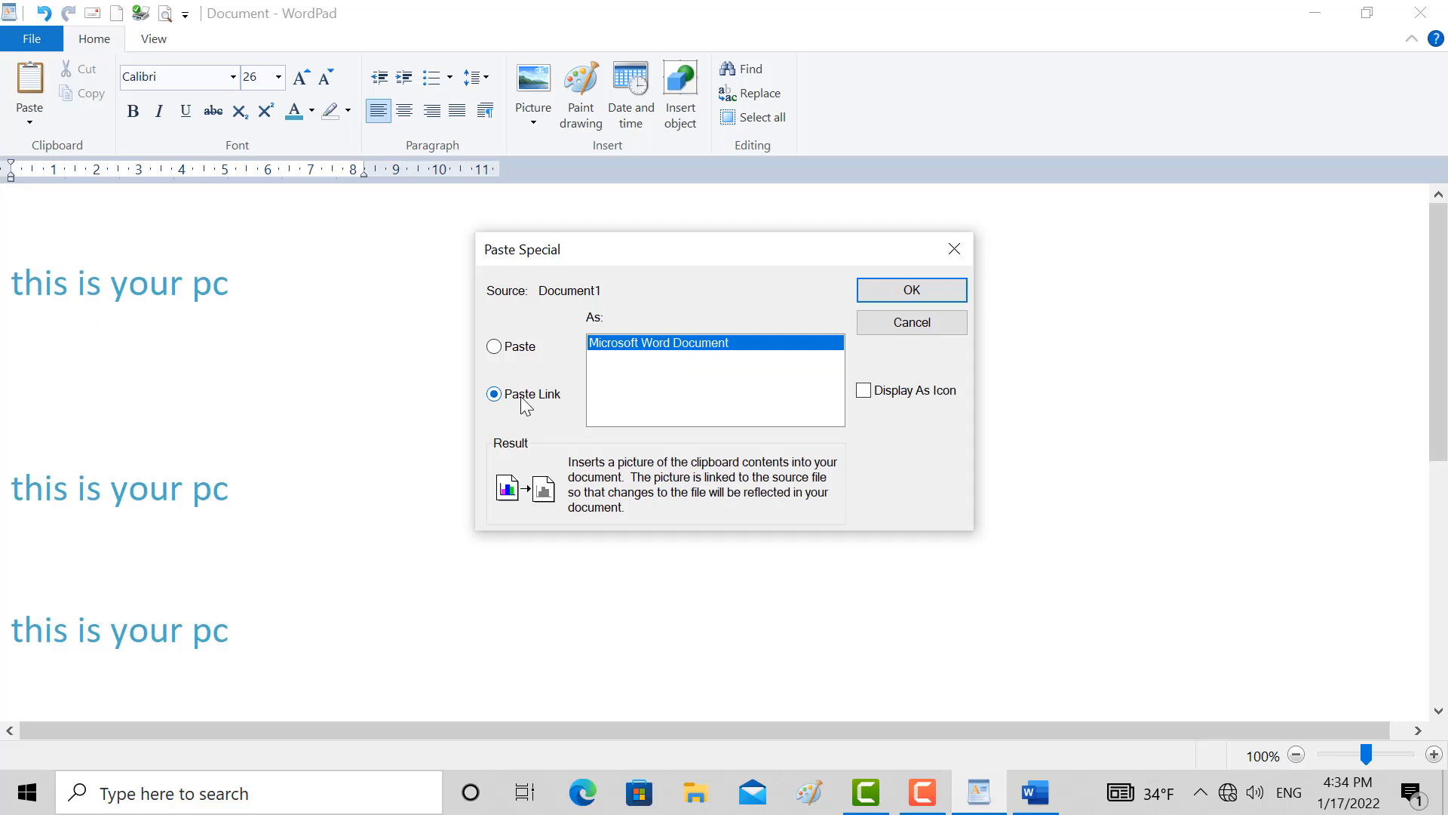
left_click(916, 296)
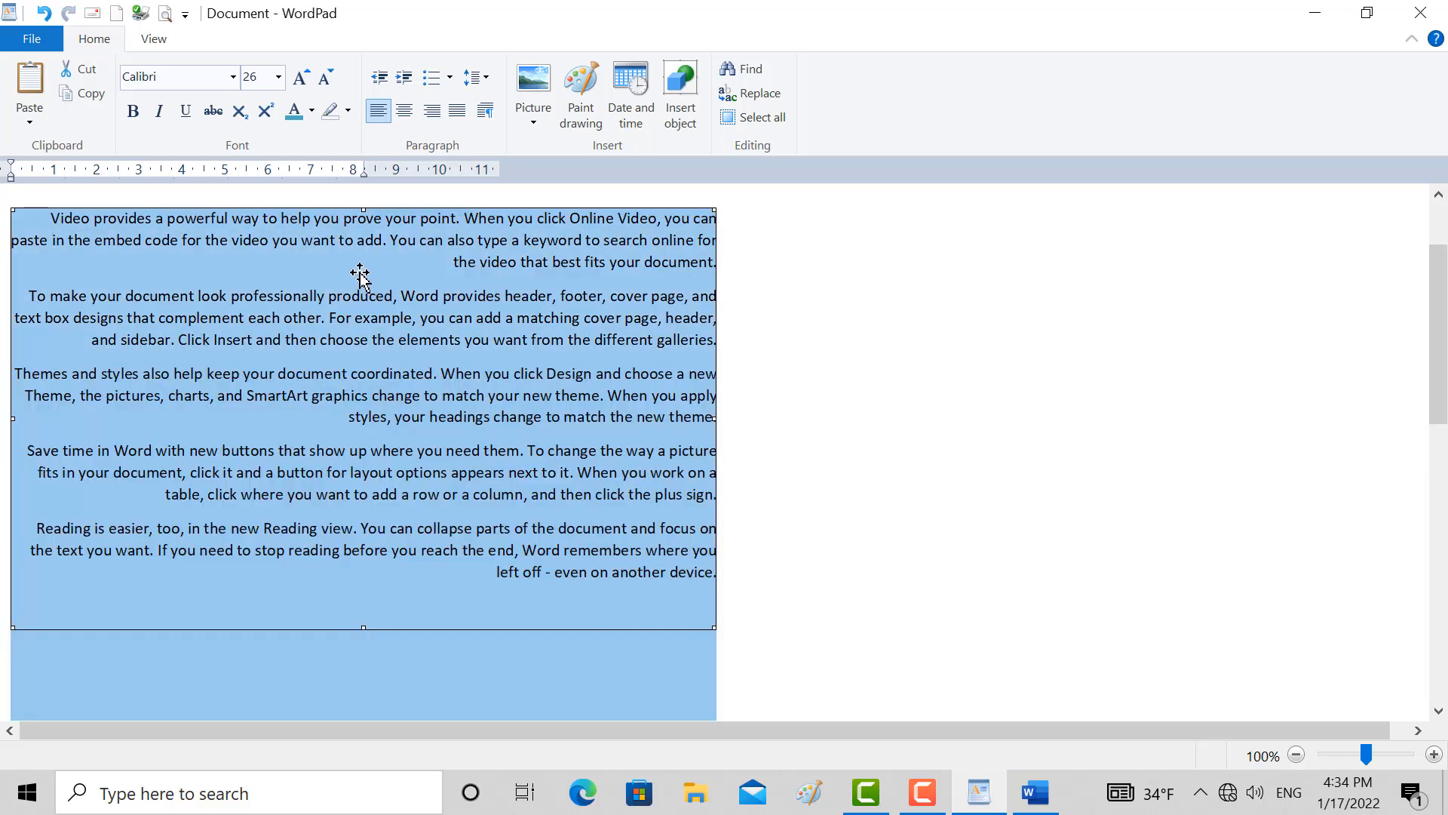
left_click(1036, 792)
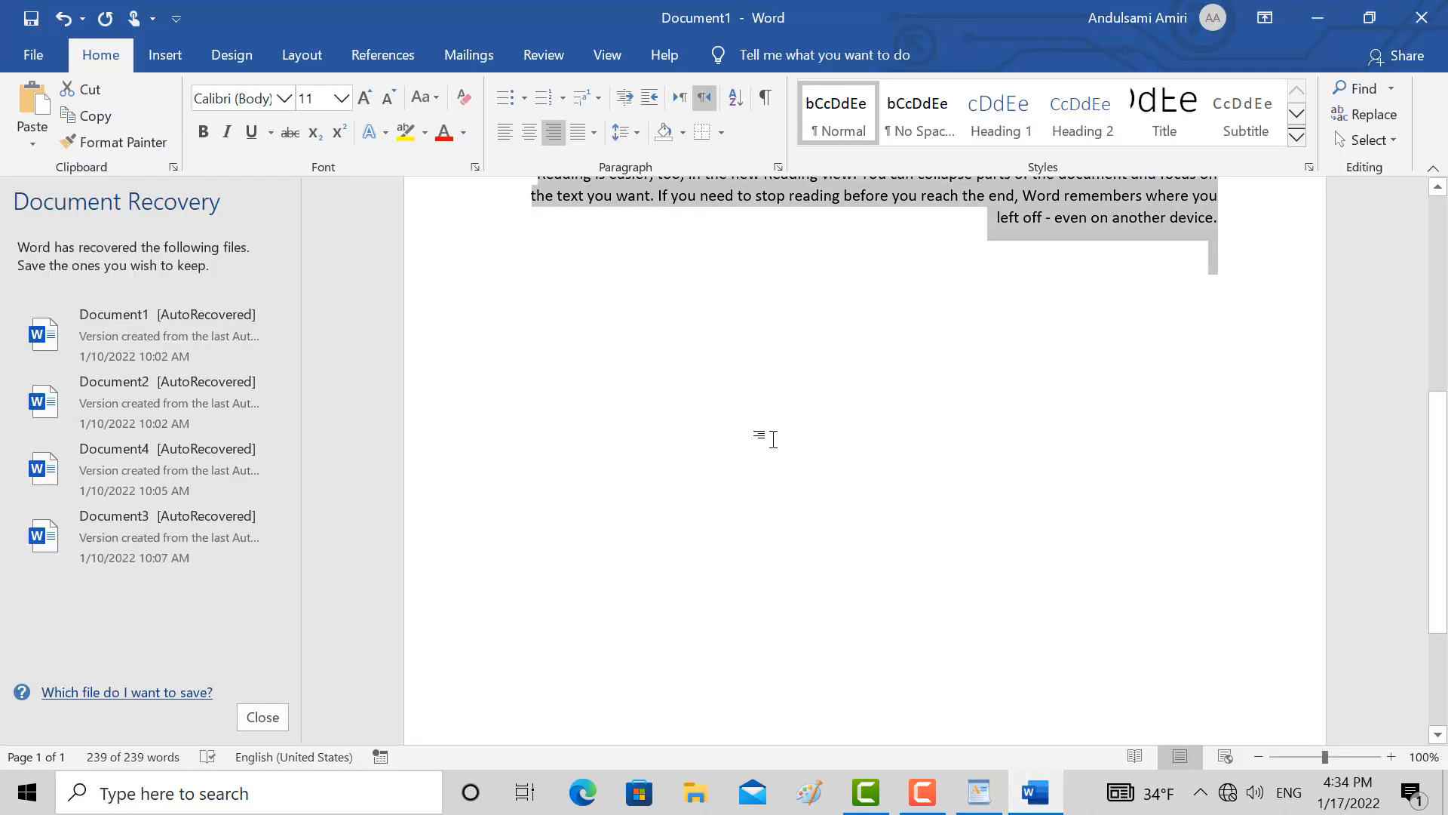
left_click(978, 792)
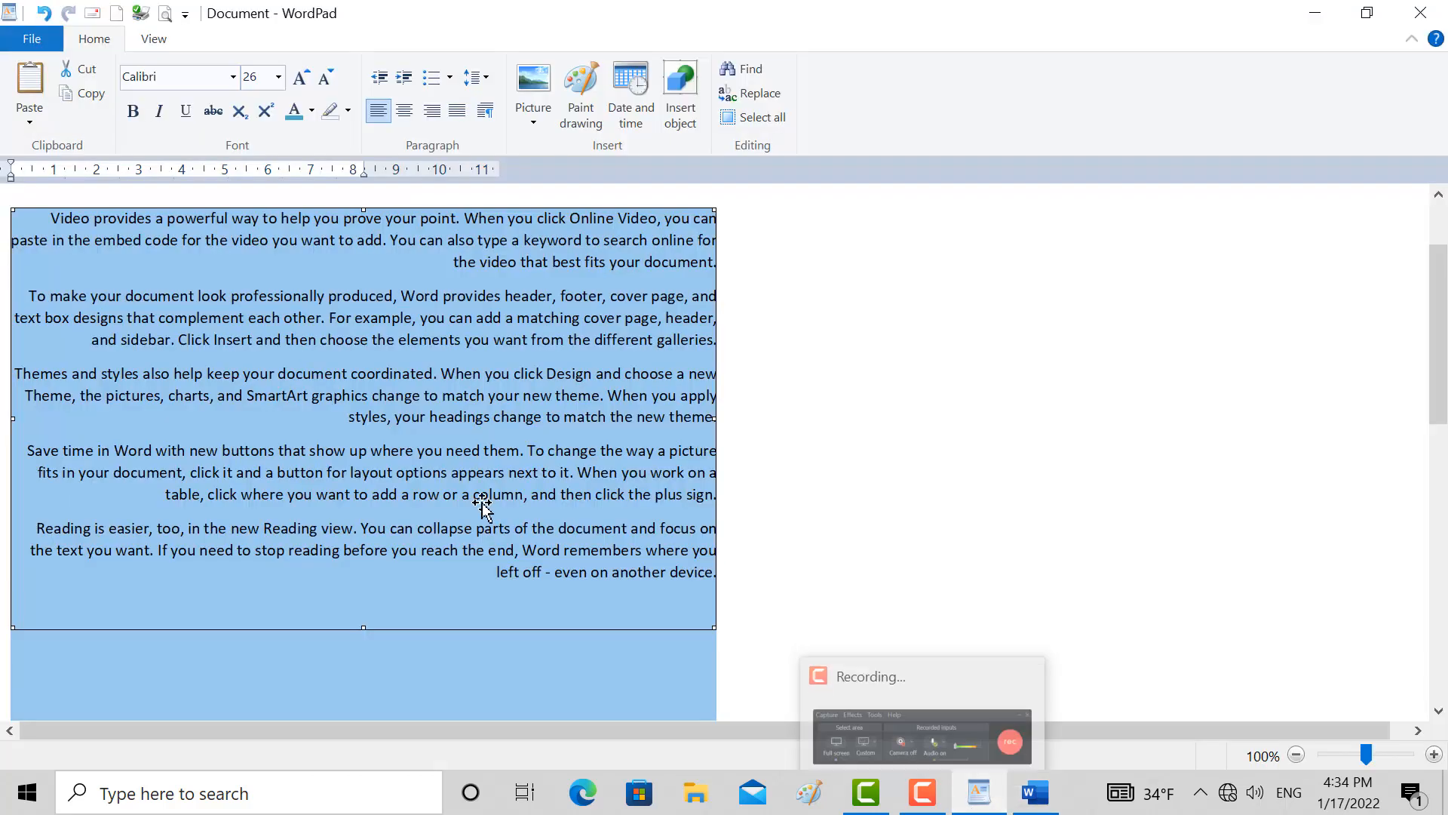
Compare the linked text pasted in WordPad with the original paragraphs in Word, ending in WordPad
key("alt+Tab")
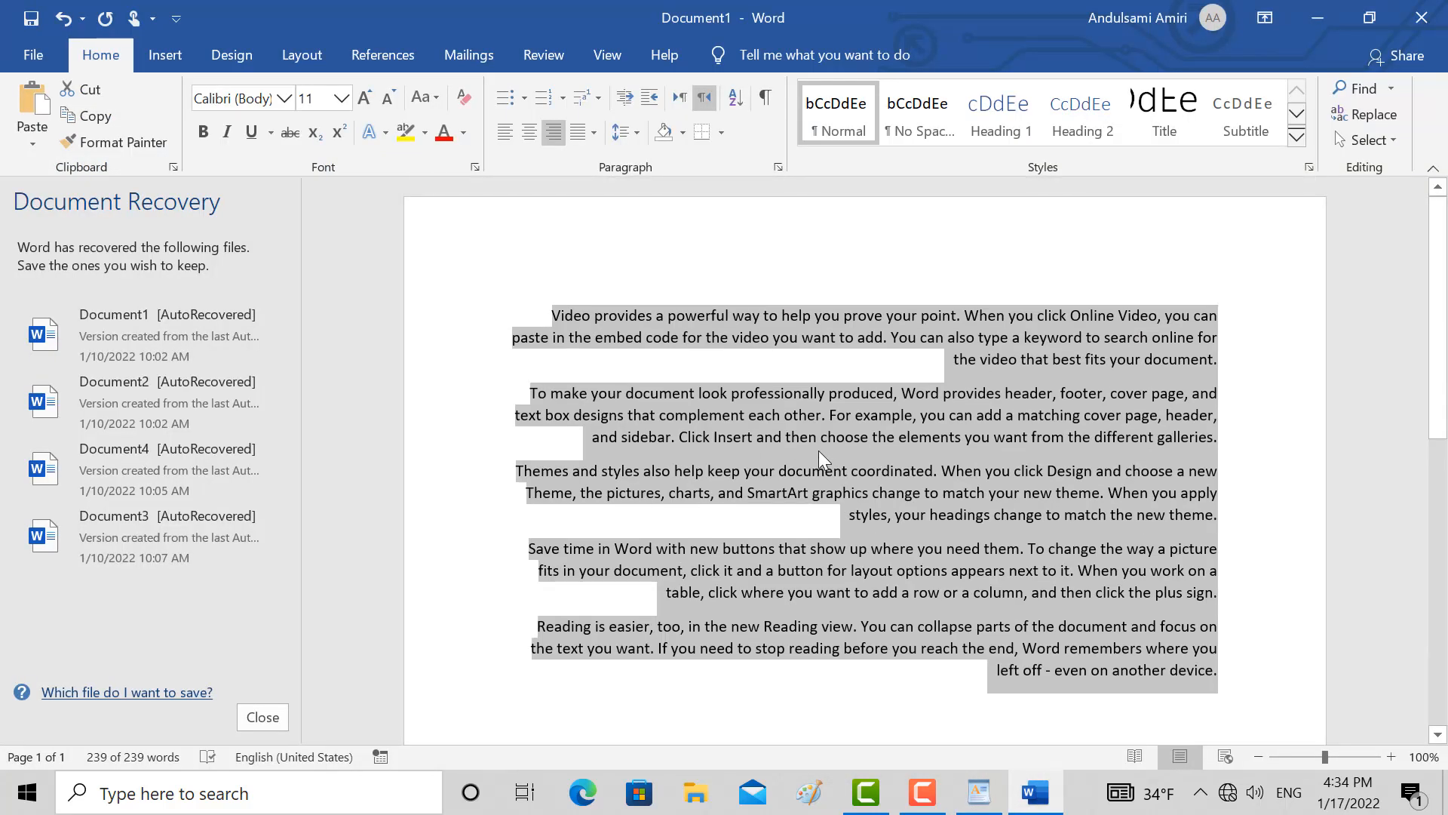
left_click(971, 806)
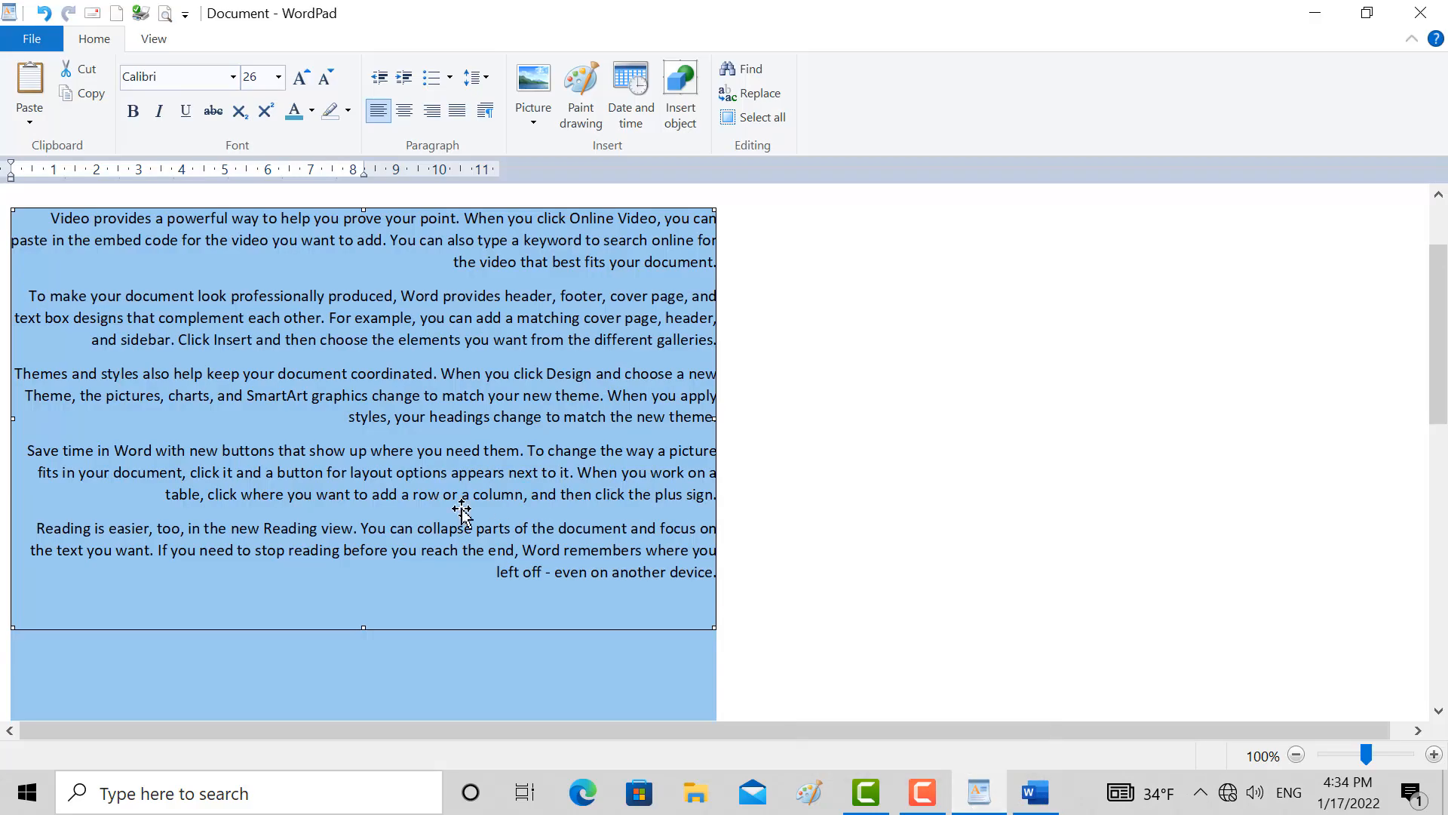
key("alt+Tab")
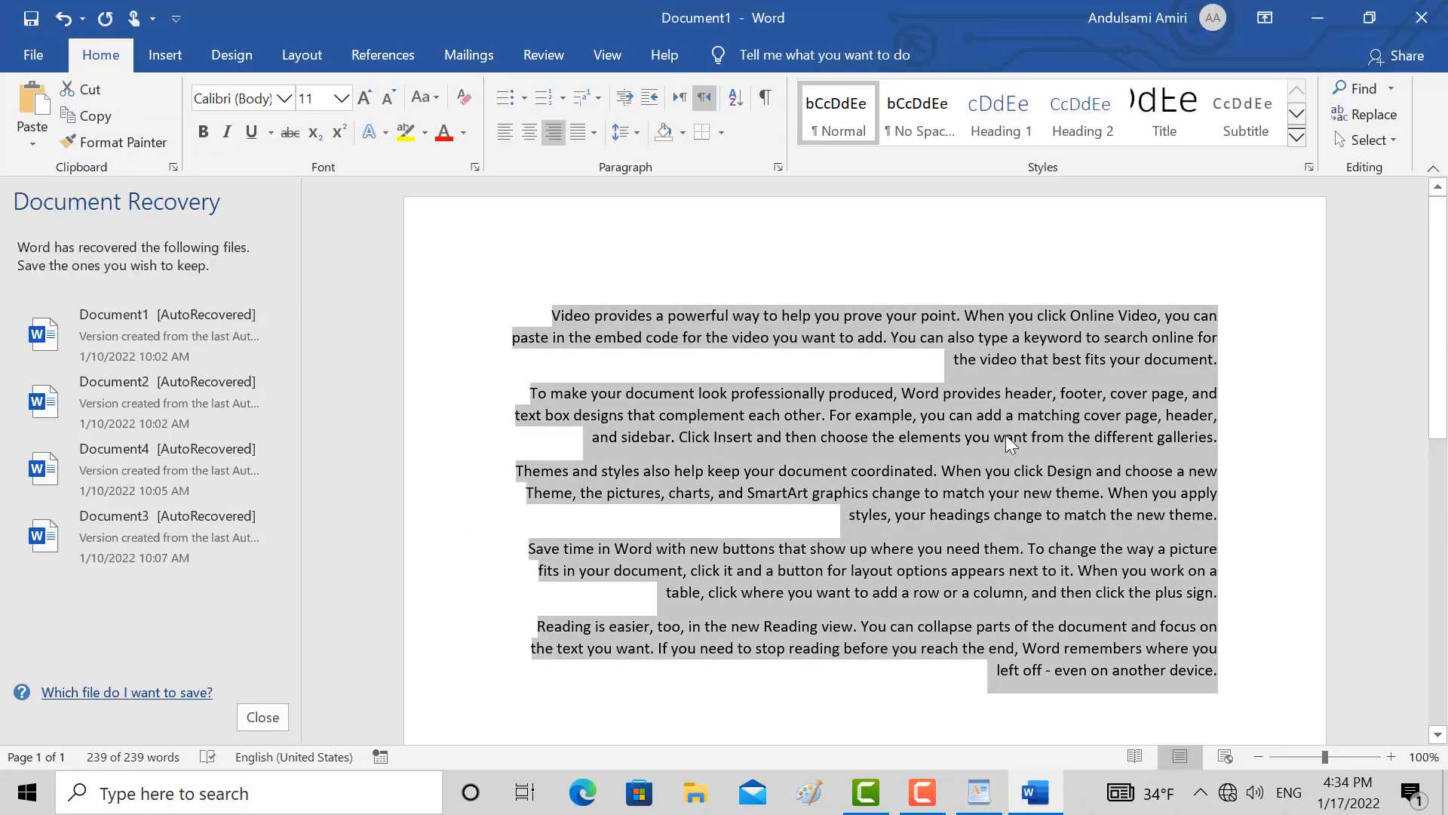
left_click(1002, 804)
right_click(1002, 804)
left_click(617, 555)
left_click(977, 792)
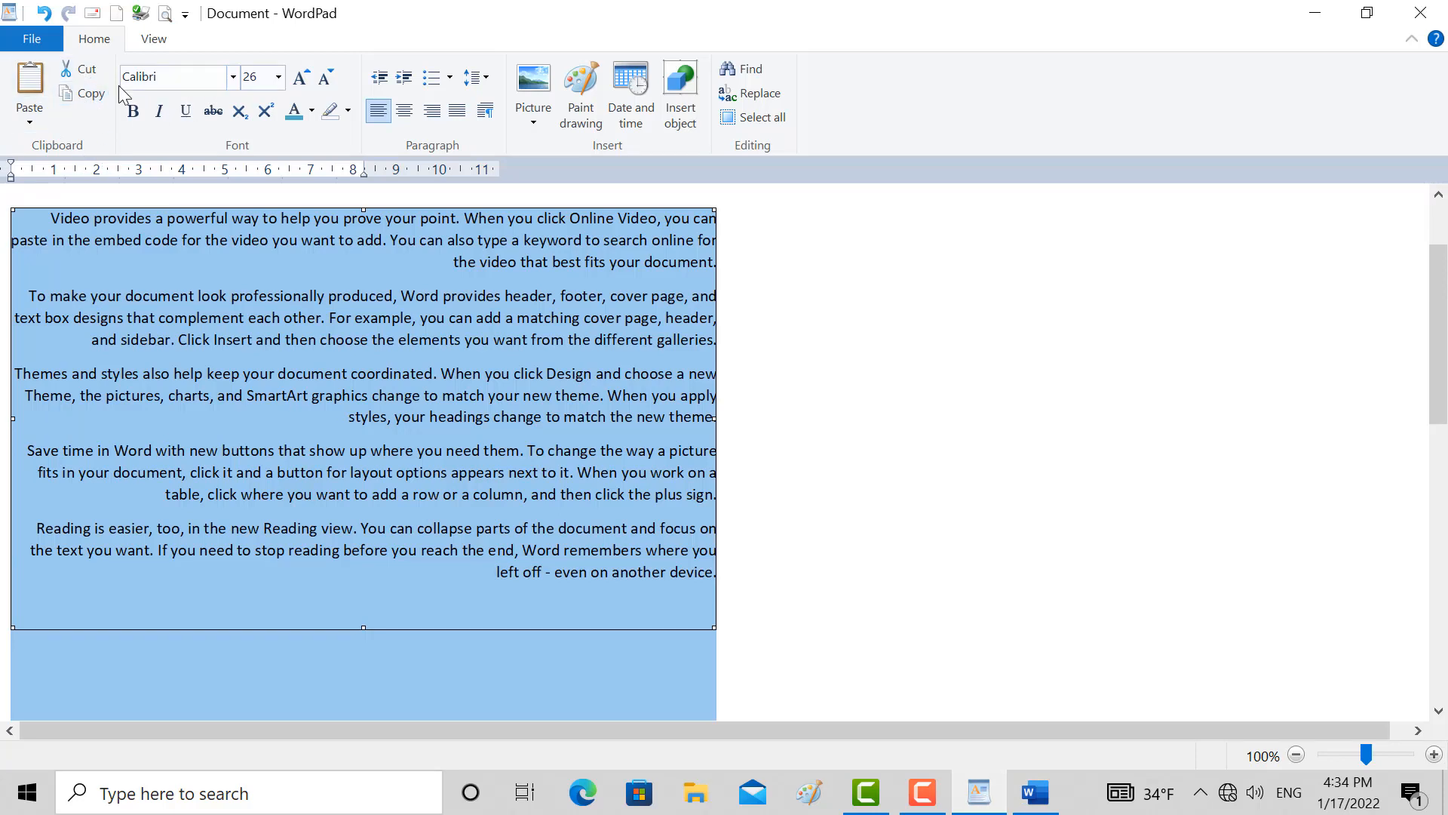
Try the Bodoni MT font on the selected linked paragraphs and delete them from the document
left_click(233, 76)
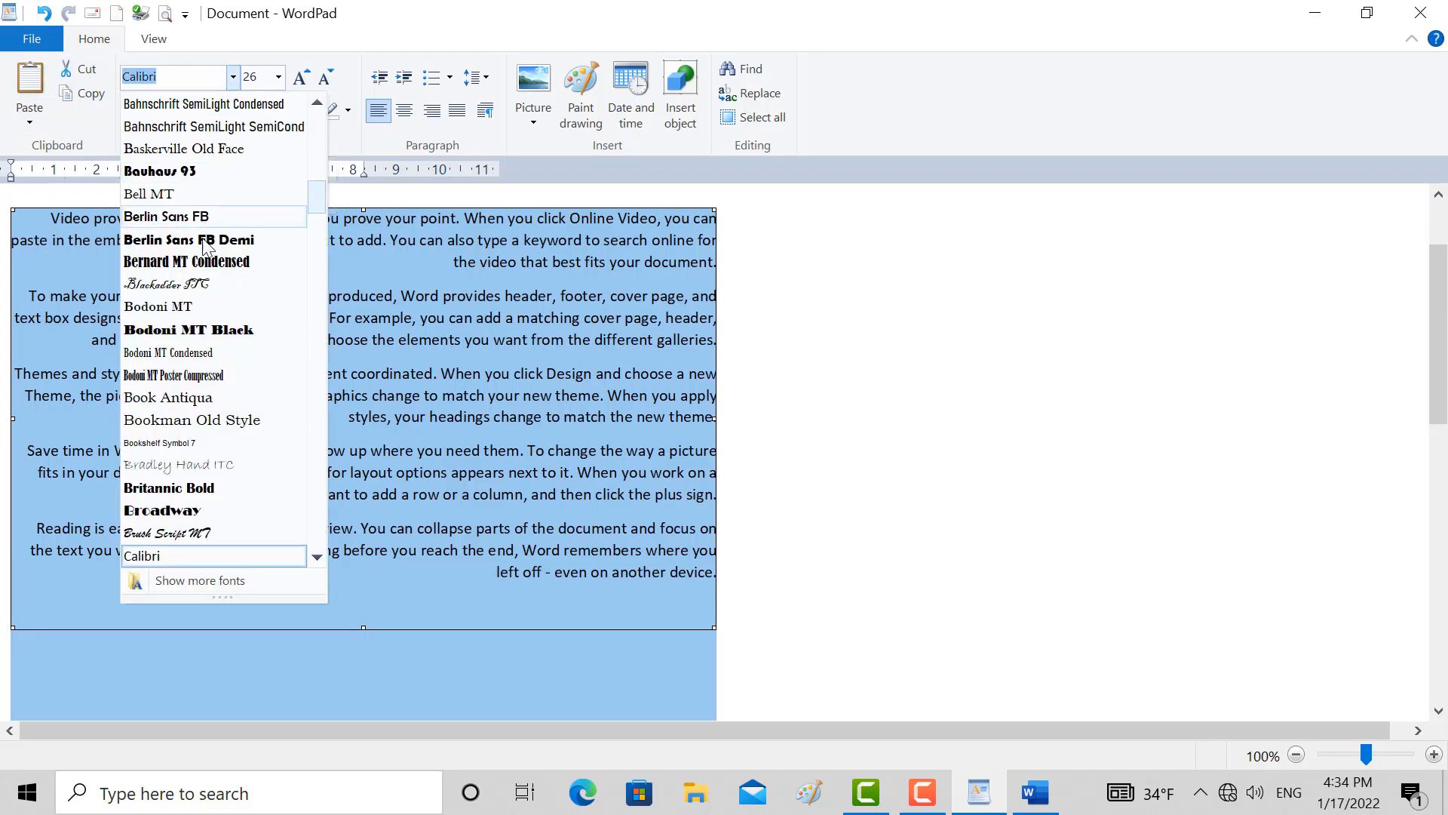
left_click(208, 306)
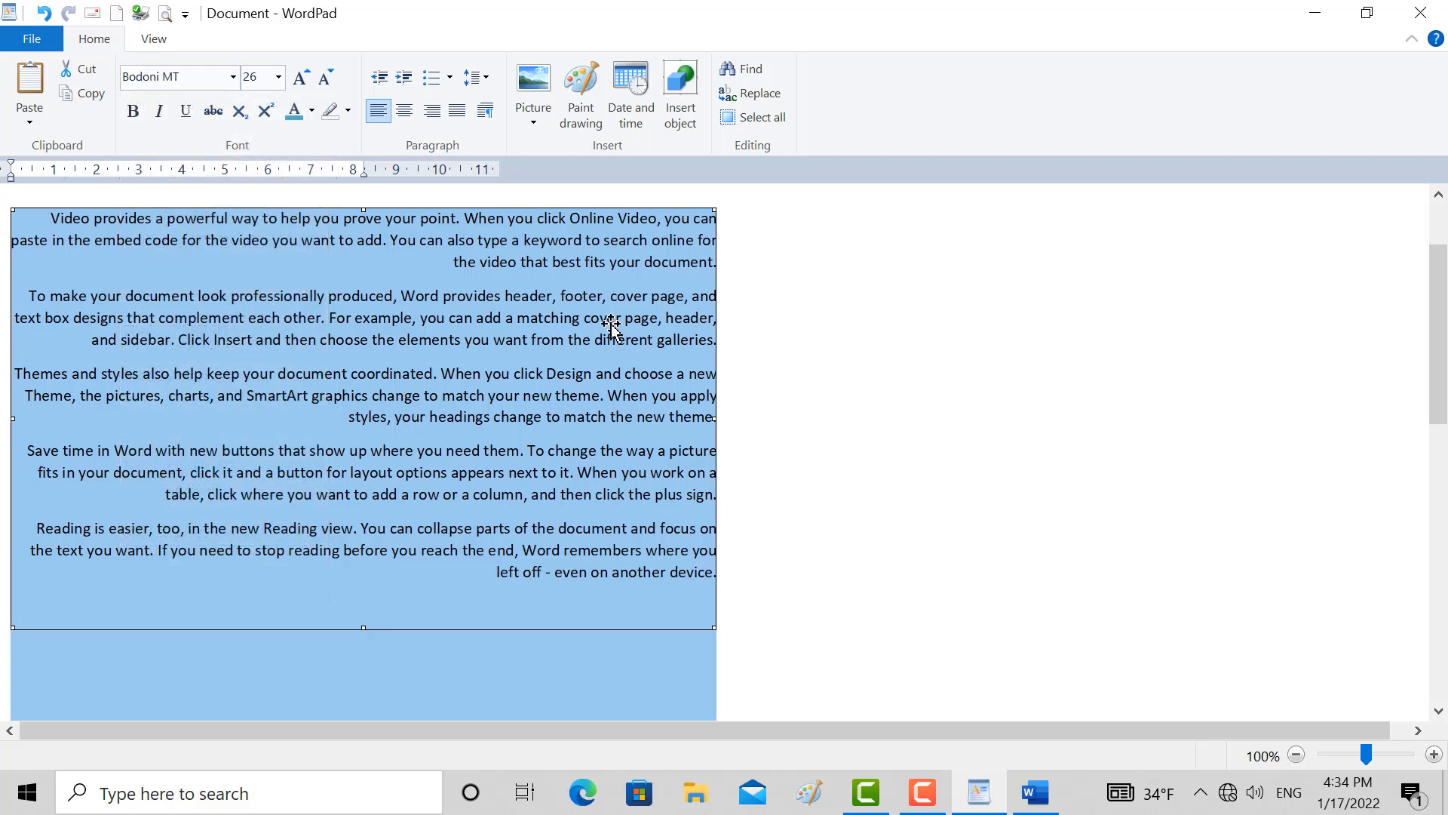
key("Delete")
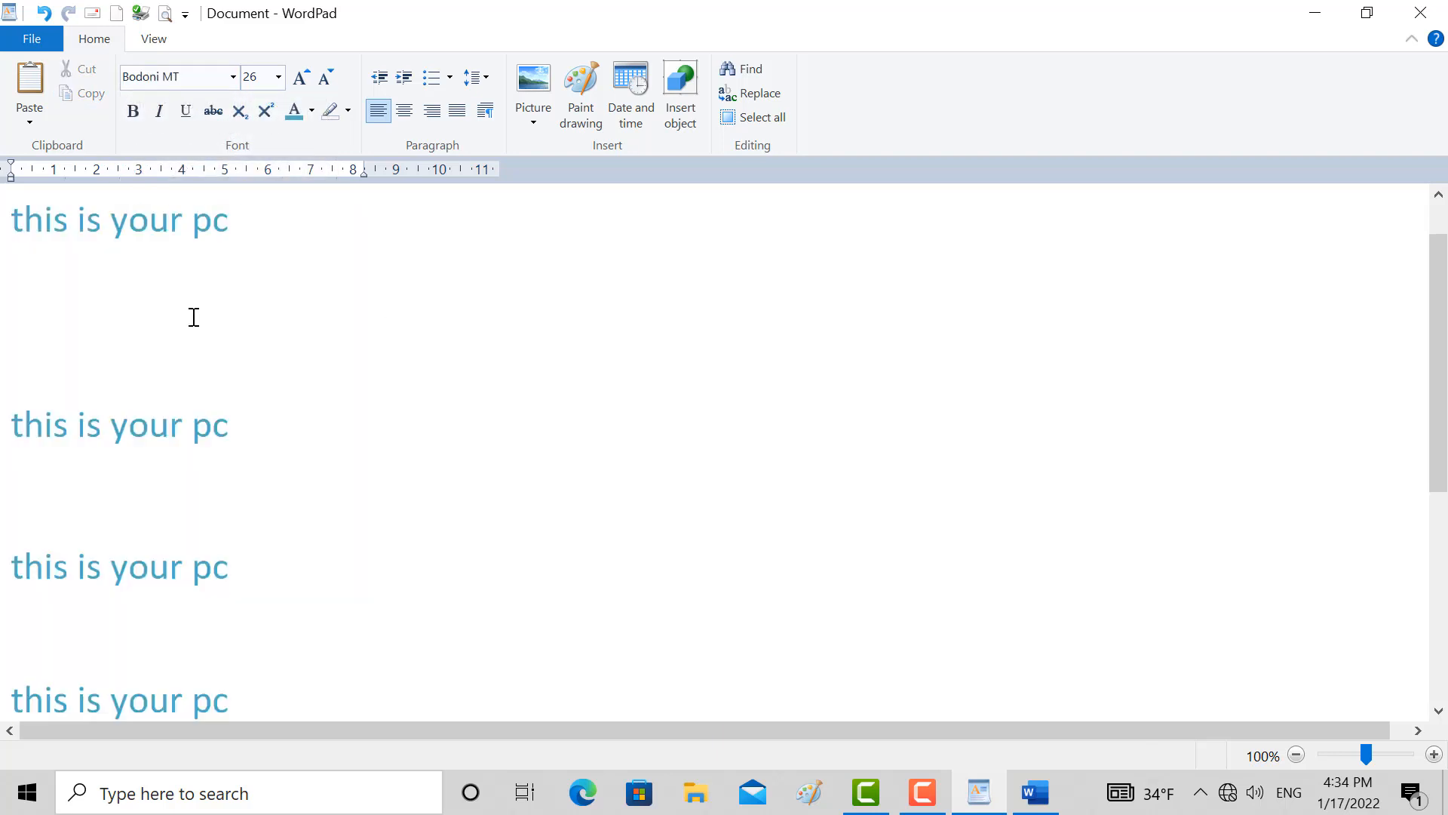
Select the text lines through the end of the document, try Bodoni MT Poster Compressed, and set their font to Bahnschrift
left_click_drag(10, 216, 241, 679)
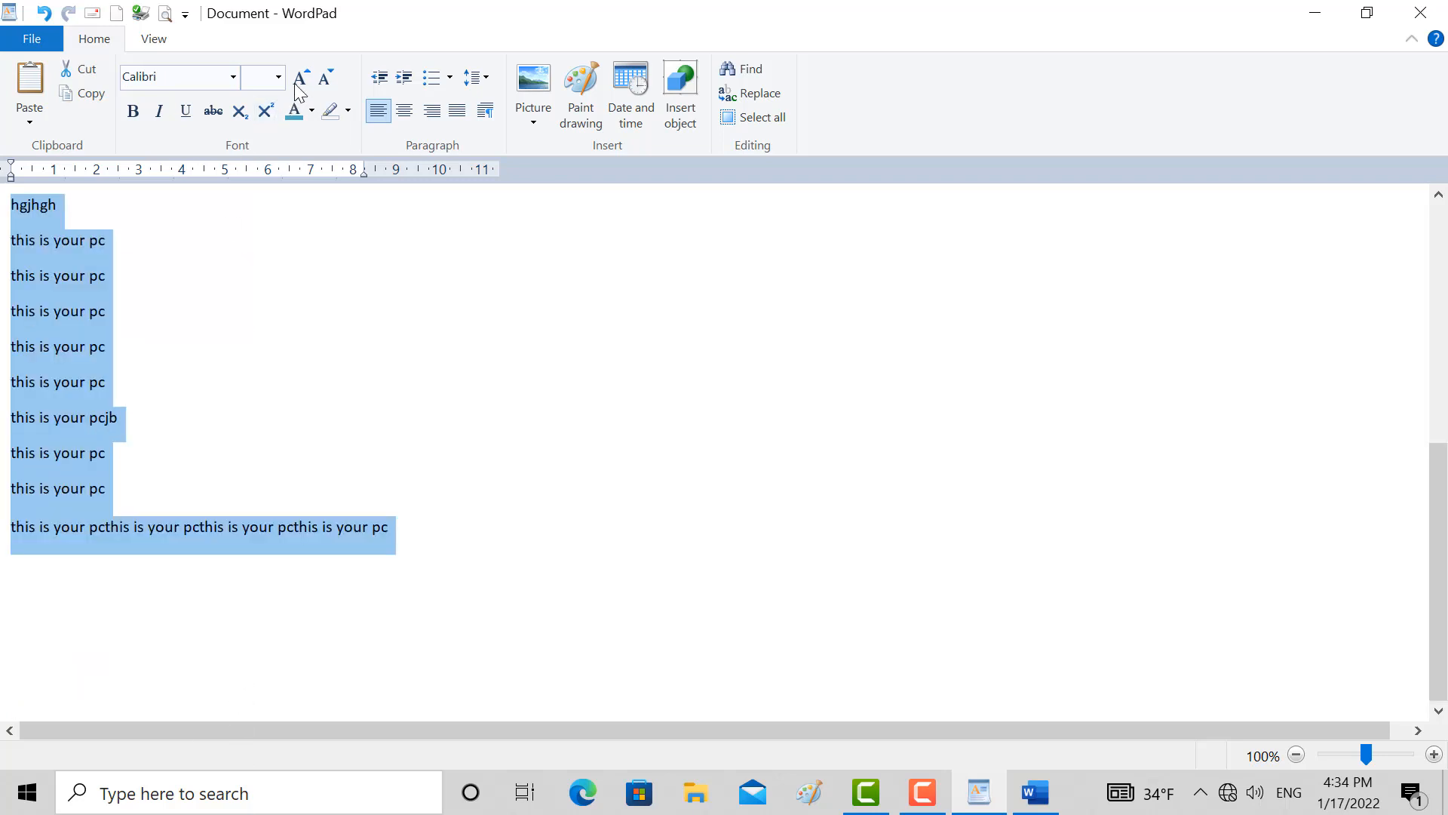
left_click(238, 79)
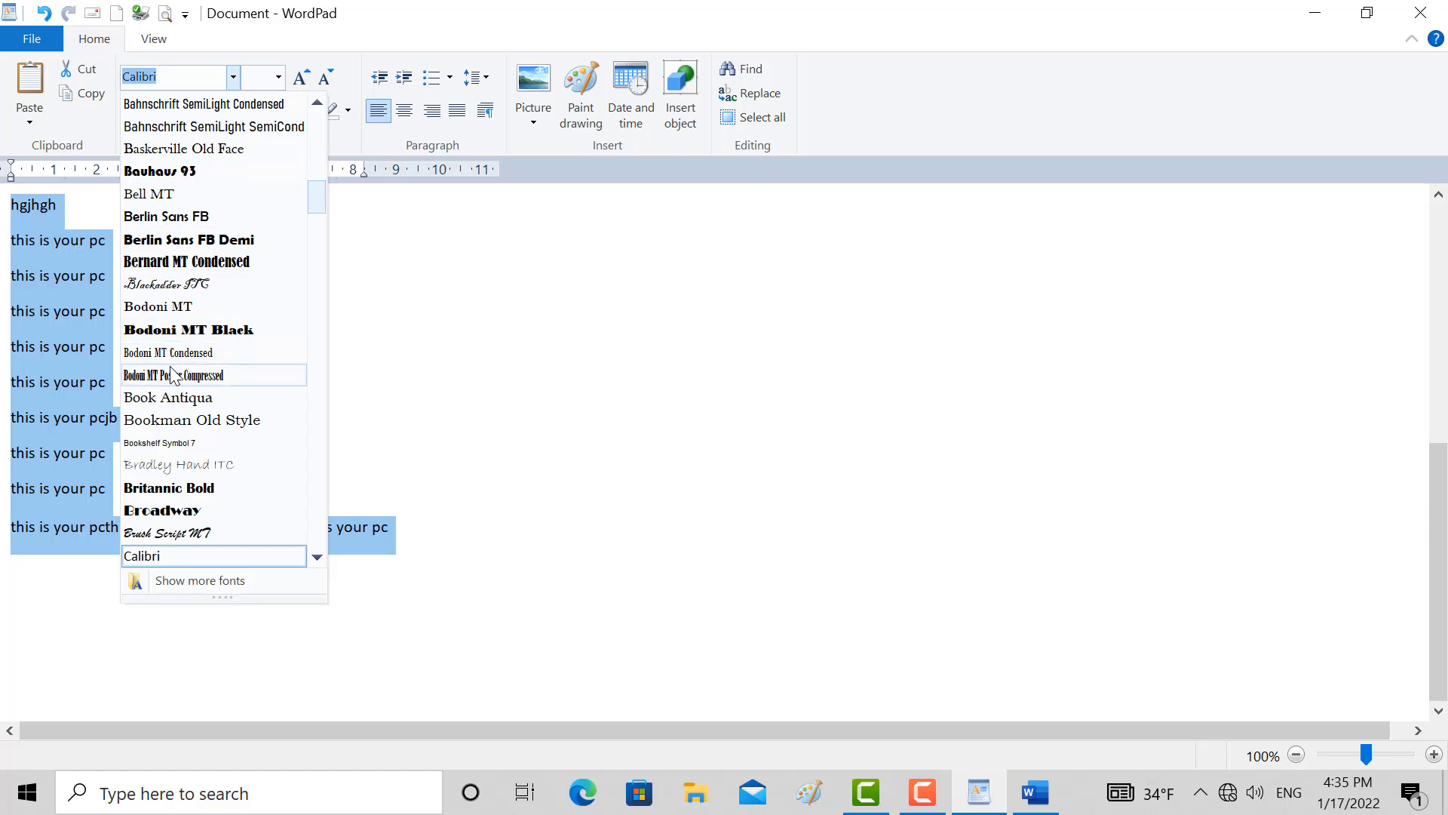
left_click(171, 376)
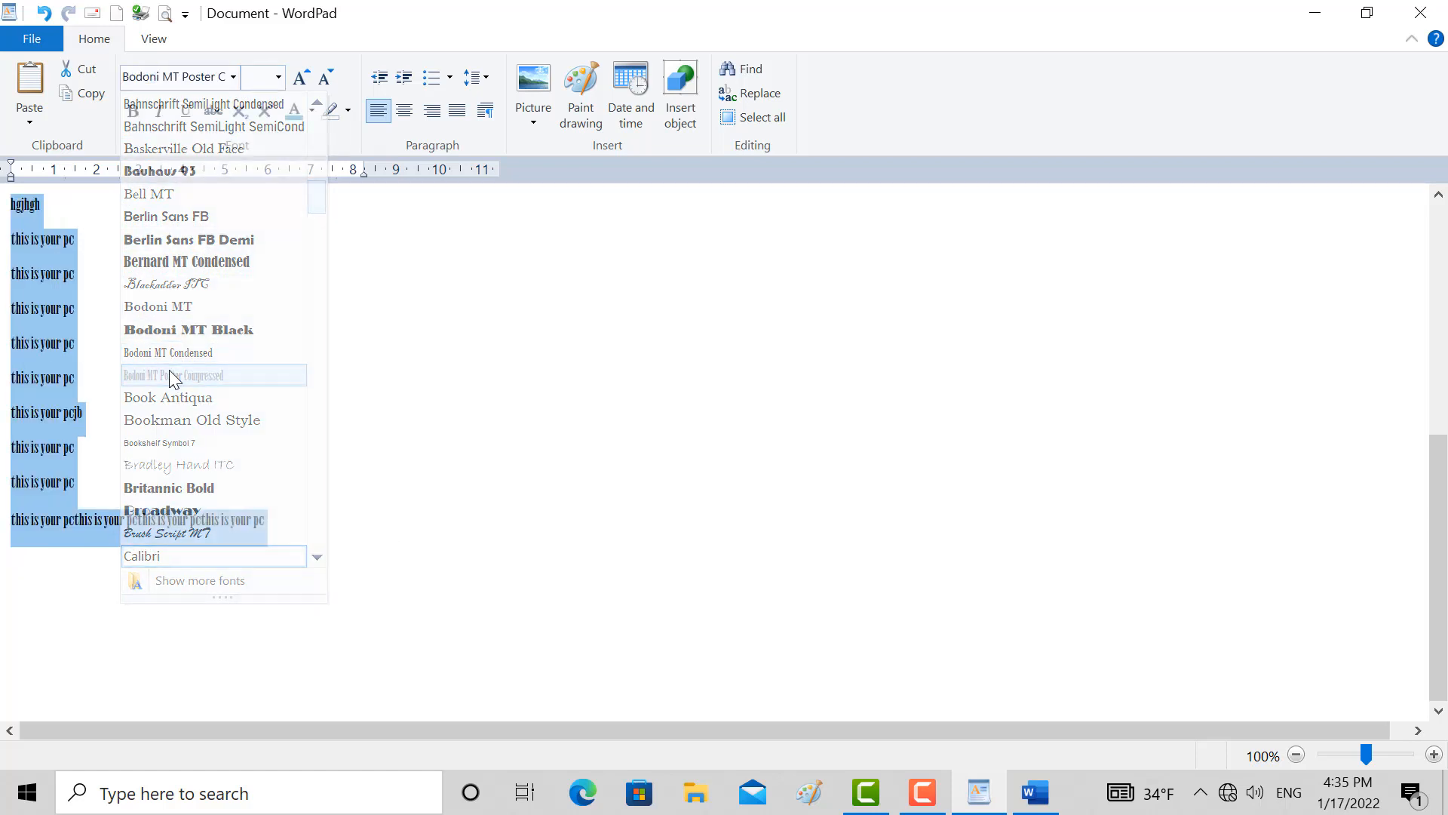
left_click(233, 77)
left_click(220, 119)
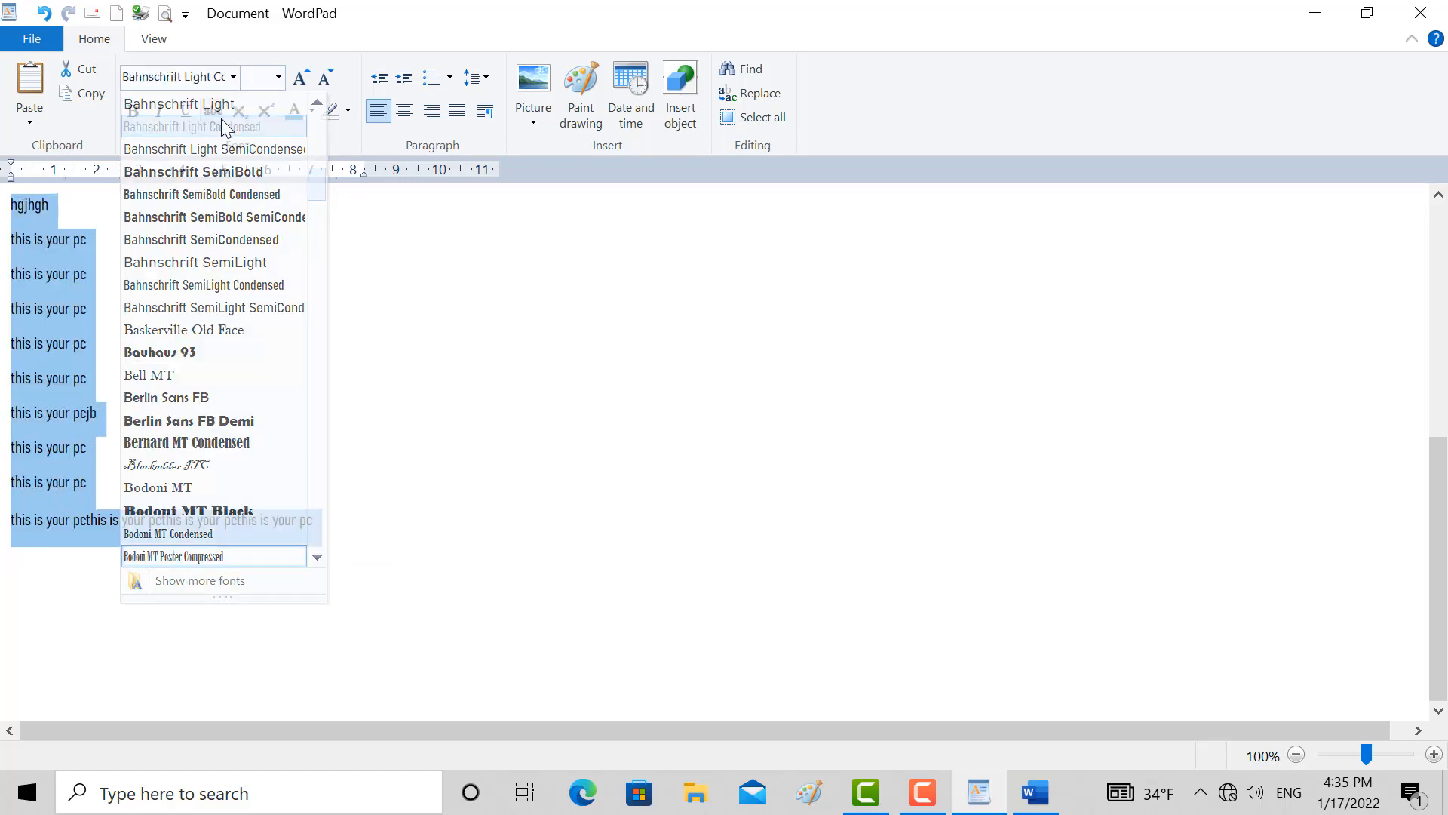
left_click(231, 78)
left_click(202, 489)
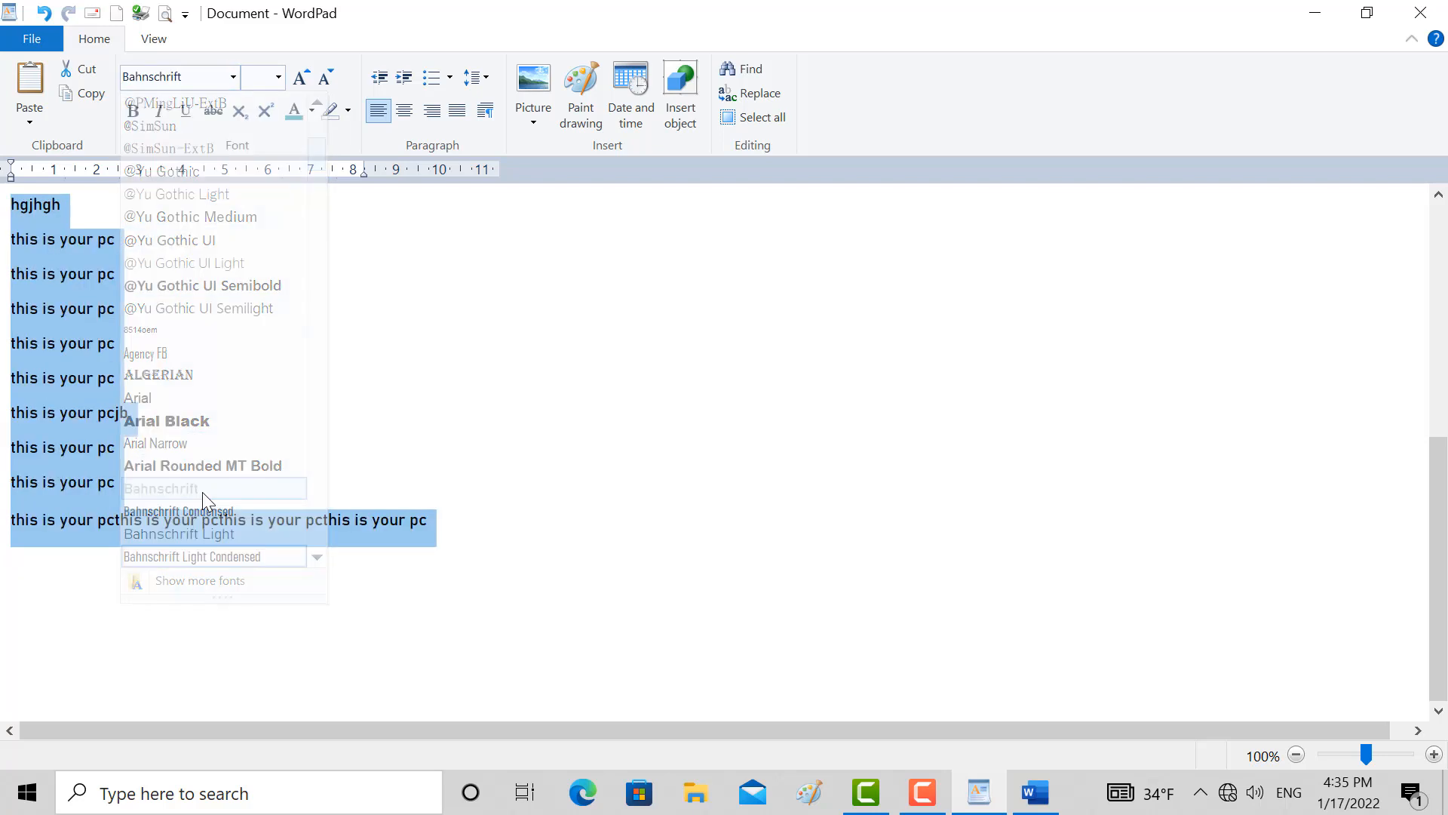
Set the selected lines' font size to 24
left_click(279, 77)
left_click(264, 308)
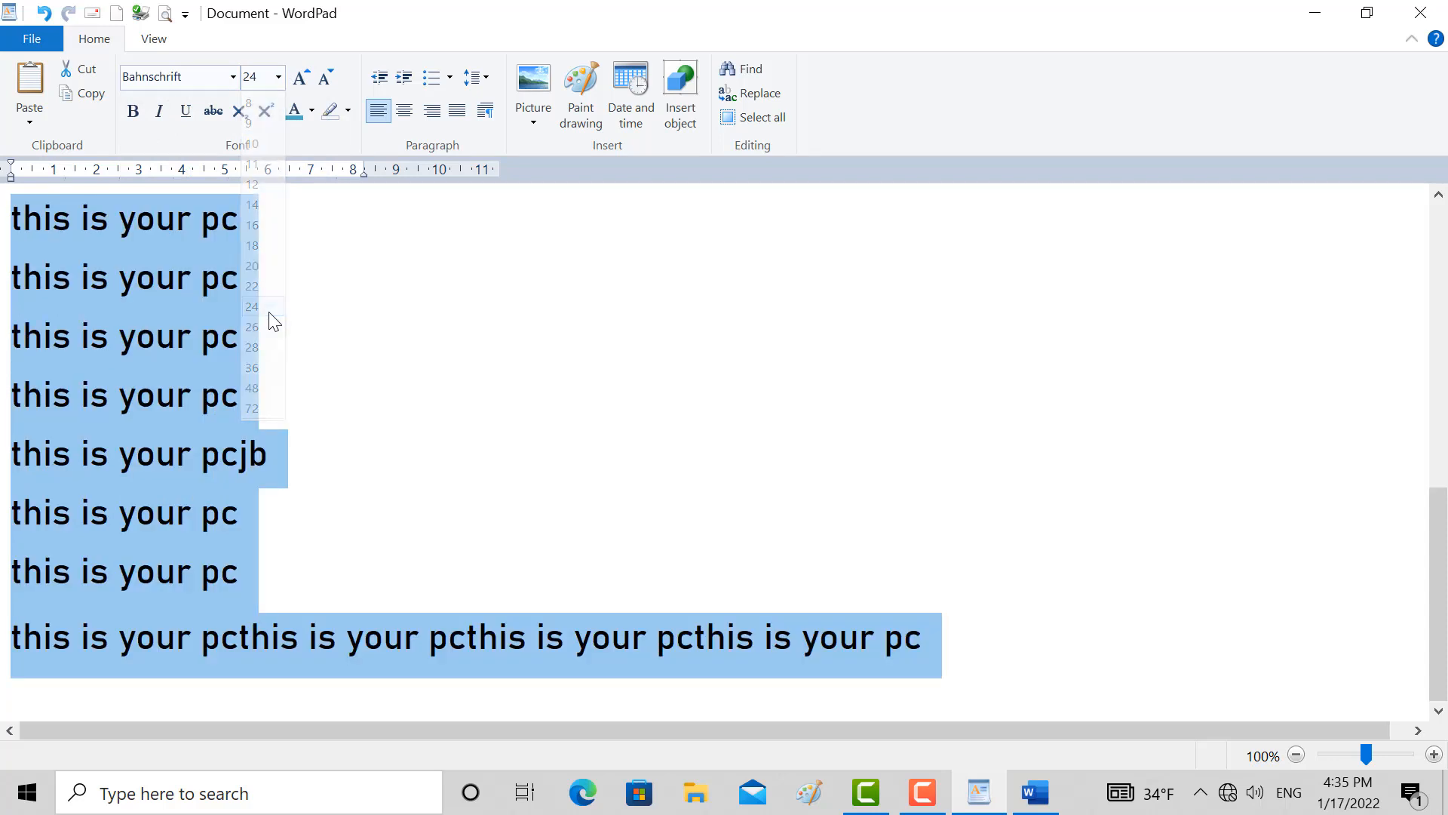
left_click(278, 77)
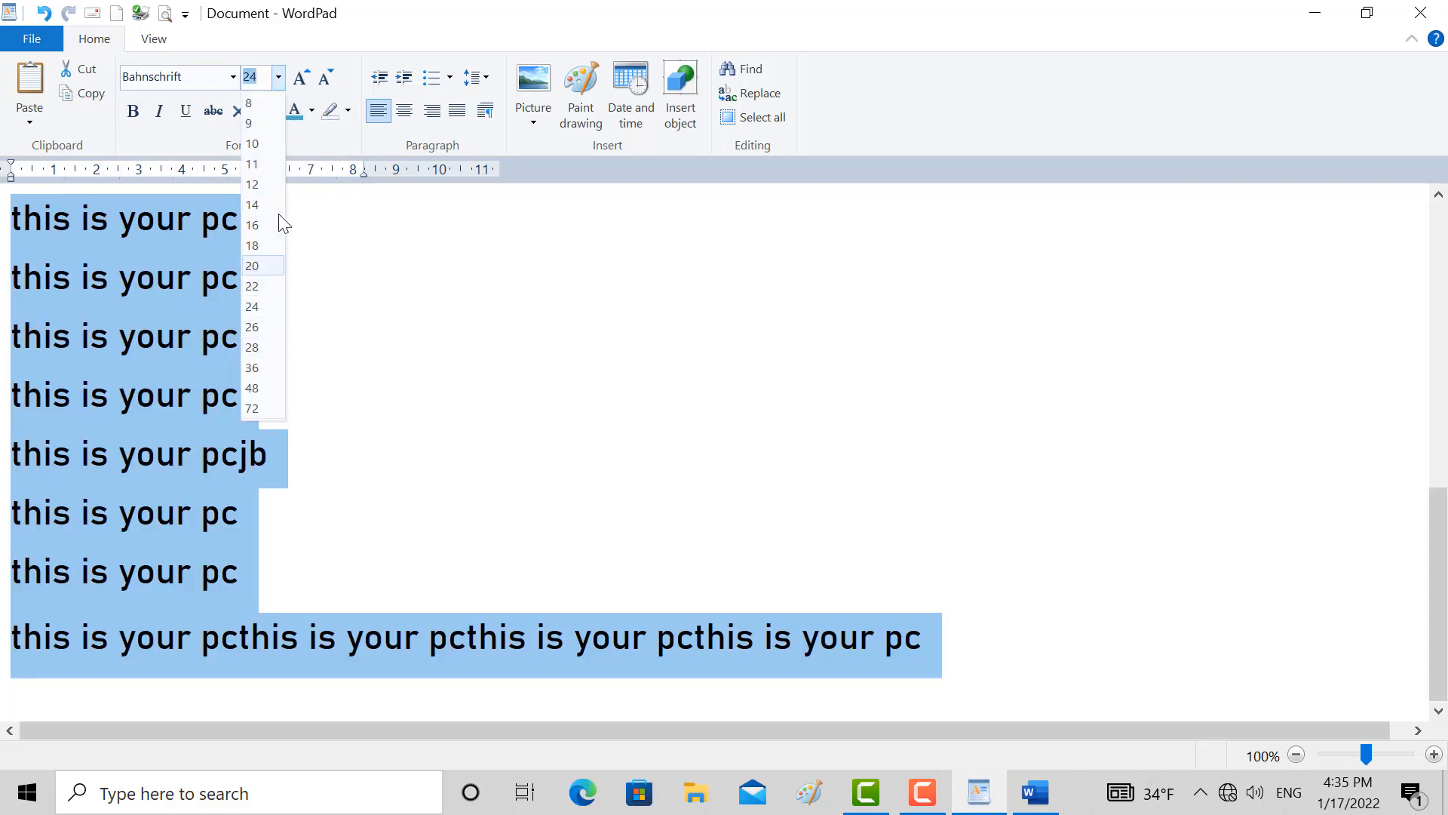
Grow and shrink the selected lines' font size several times, ending at 26
left_click(303, 78)
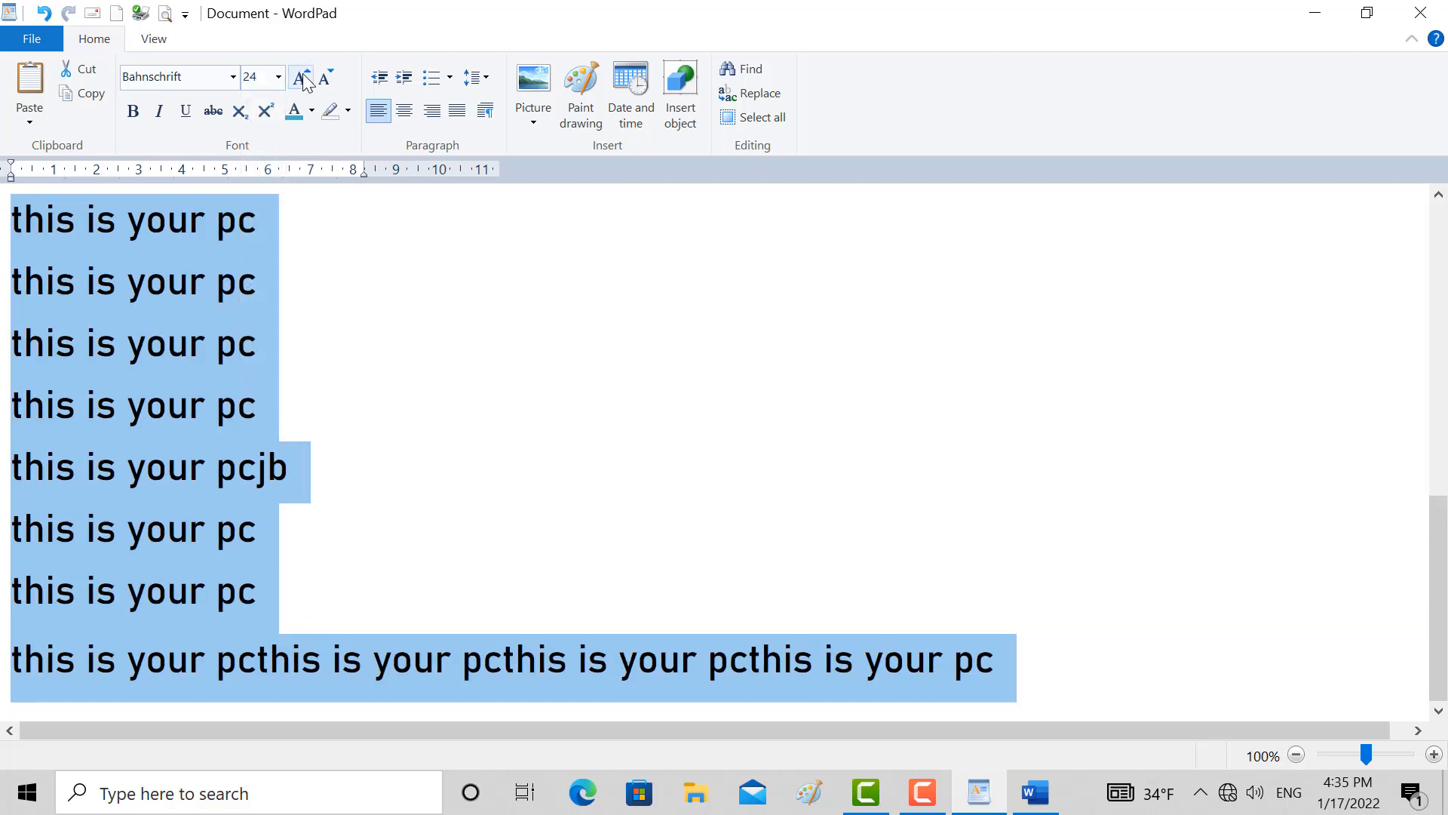
left_click(303, 75)
left_click(330, 81)
left_click(333, 82)
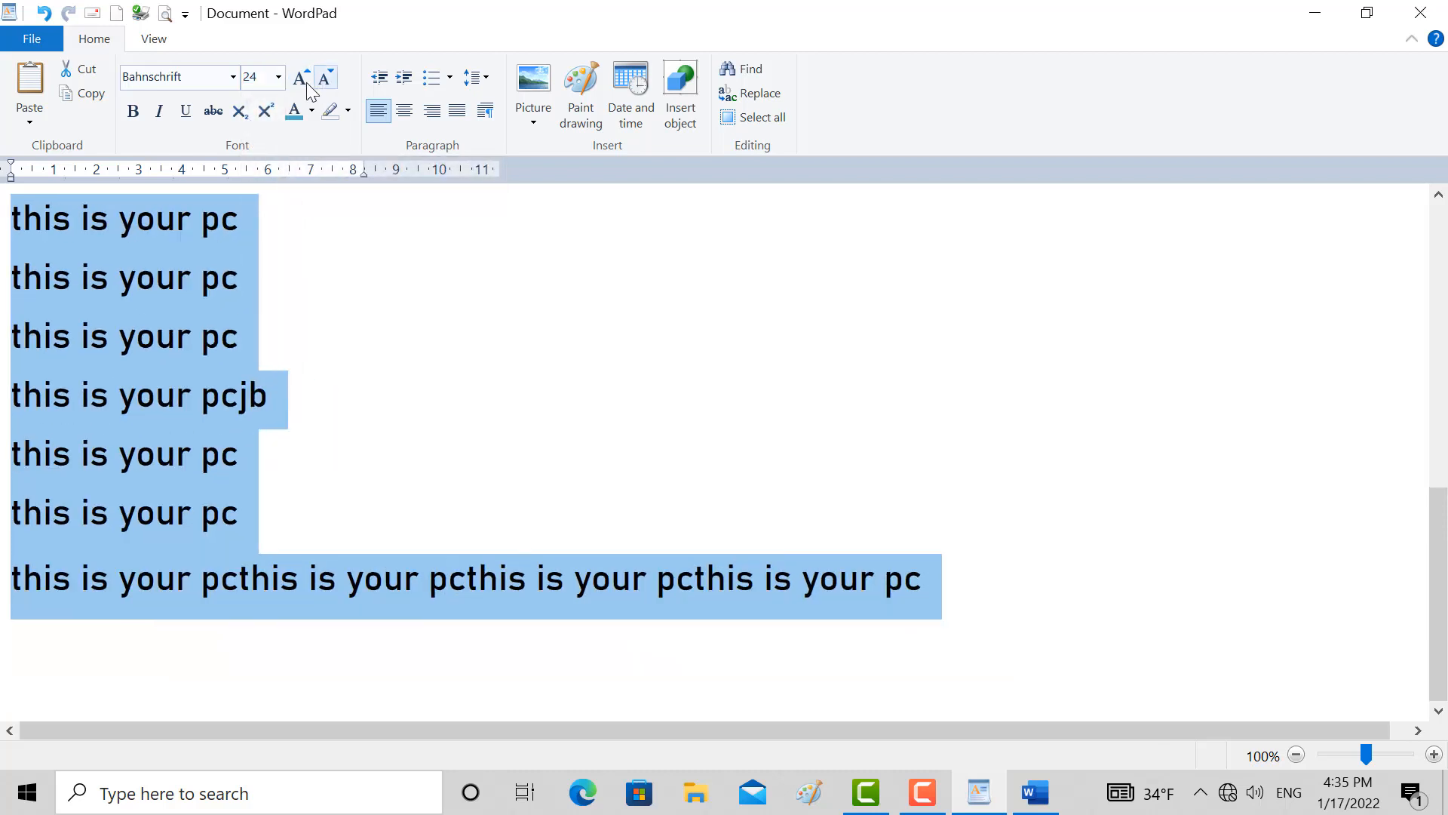
left_click(306, 82)
left_click(323, 84)
left_click(304, 80)
left_click(326, 82)
left_click(304, 85)
left_click(305, 84)
left_click(326, 81)
left_click(303, 80)
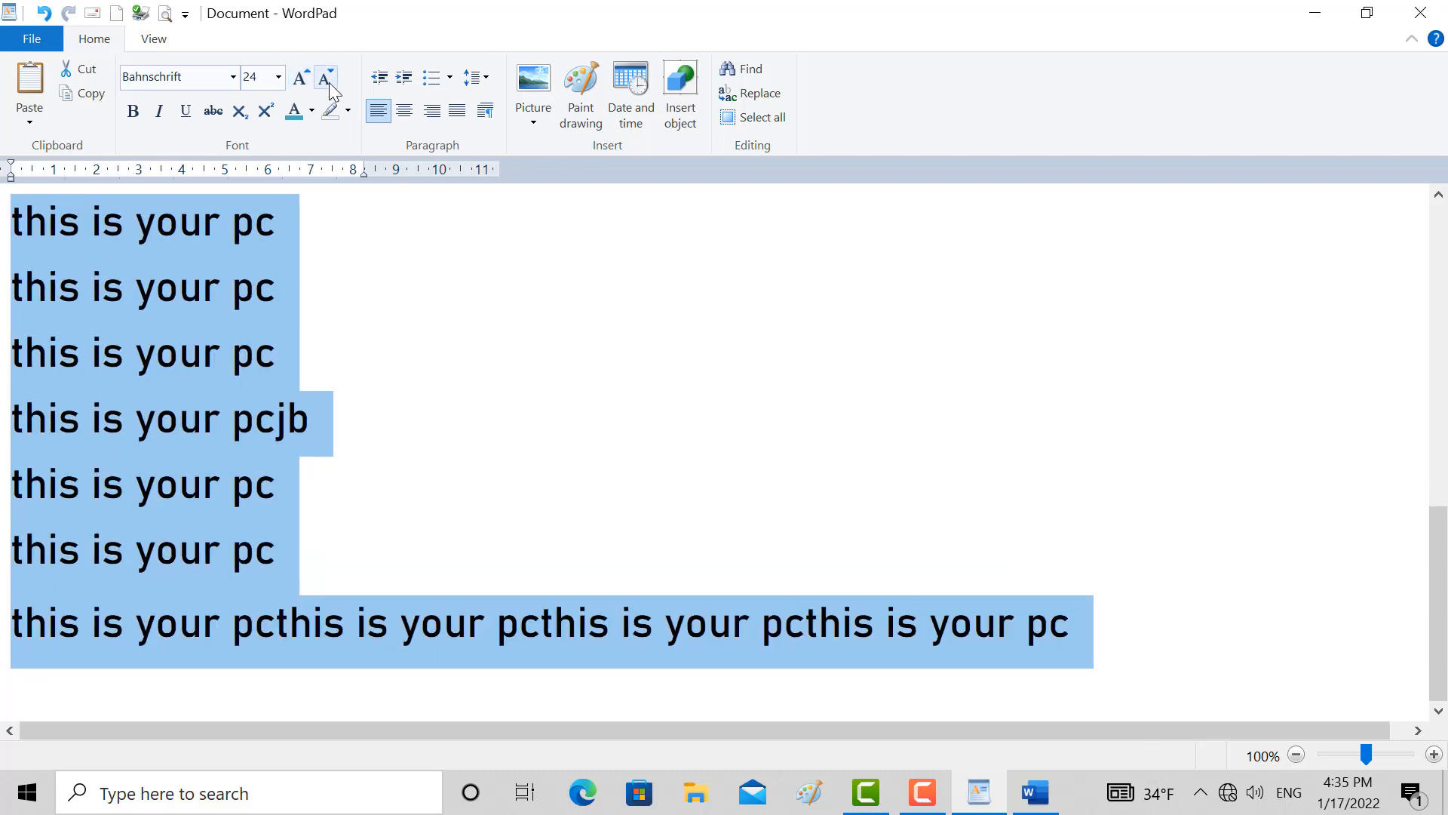
left_click(326, 81)
Make the selected lines bold, italic and underlined, toggling italic off and on to demonstrate it
left_click(142, 117)
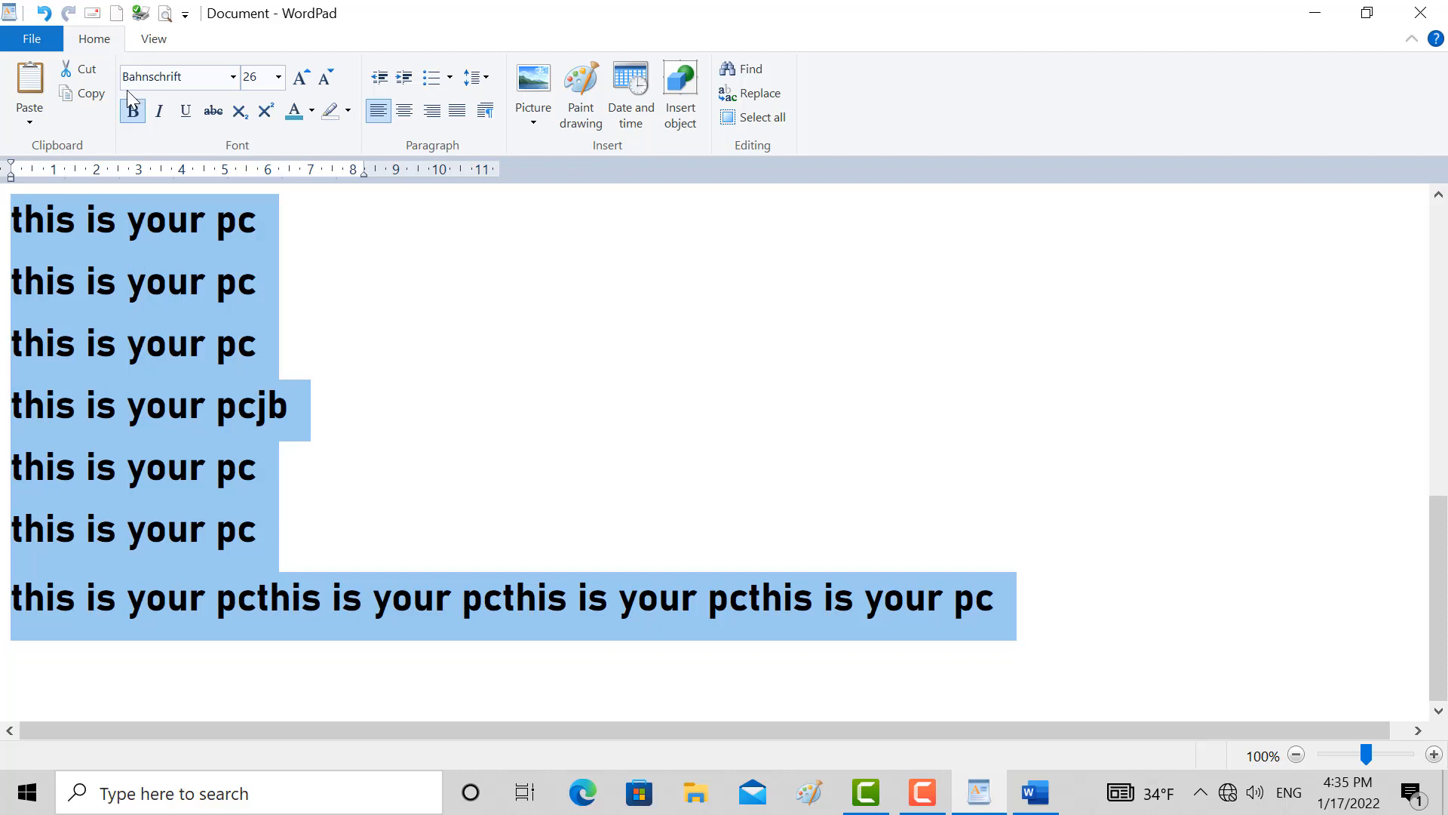
left_click(158, 122)
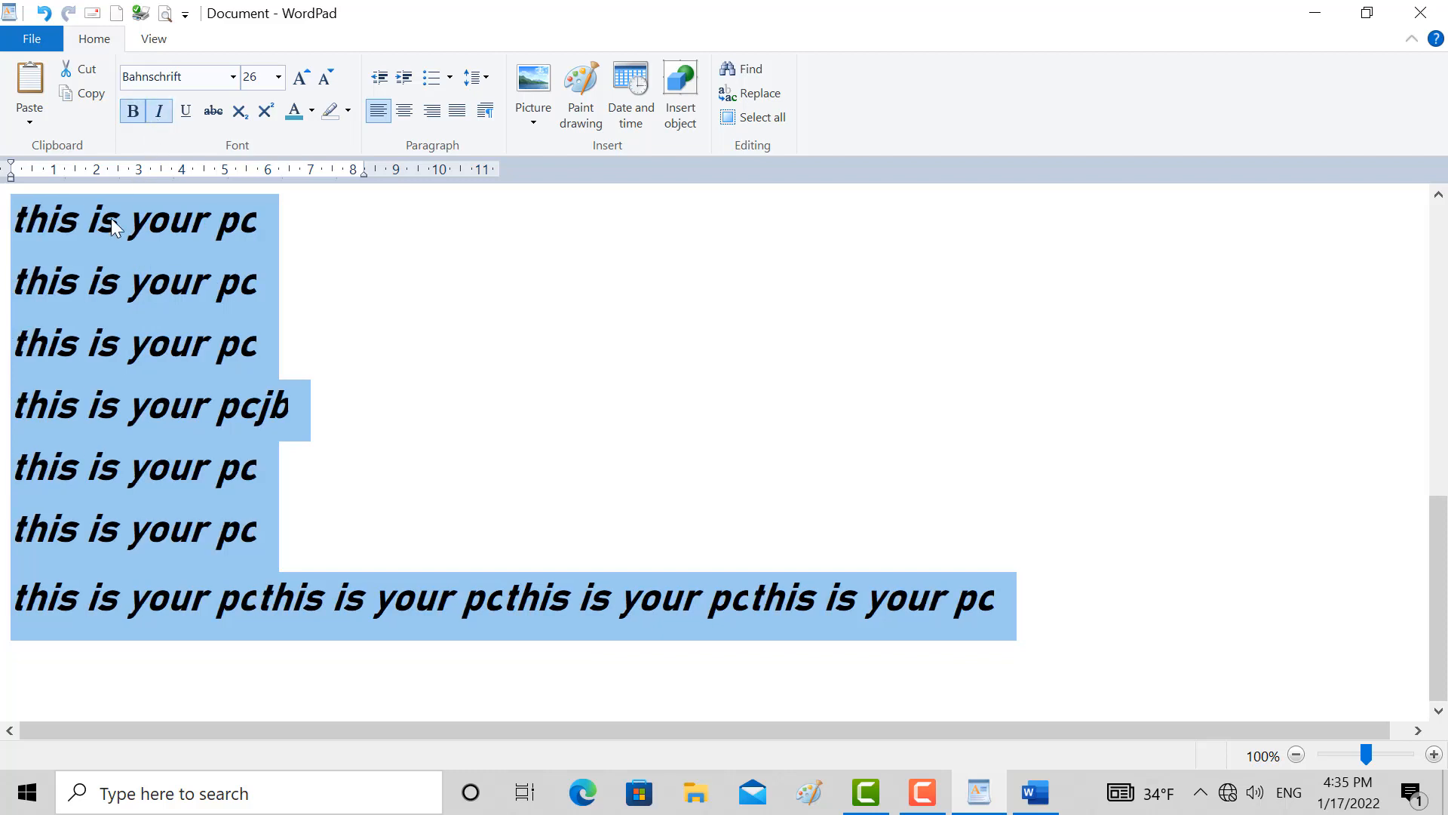
left_click(166, 117)
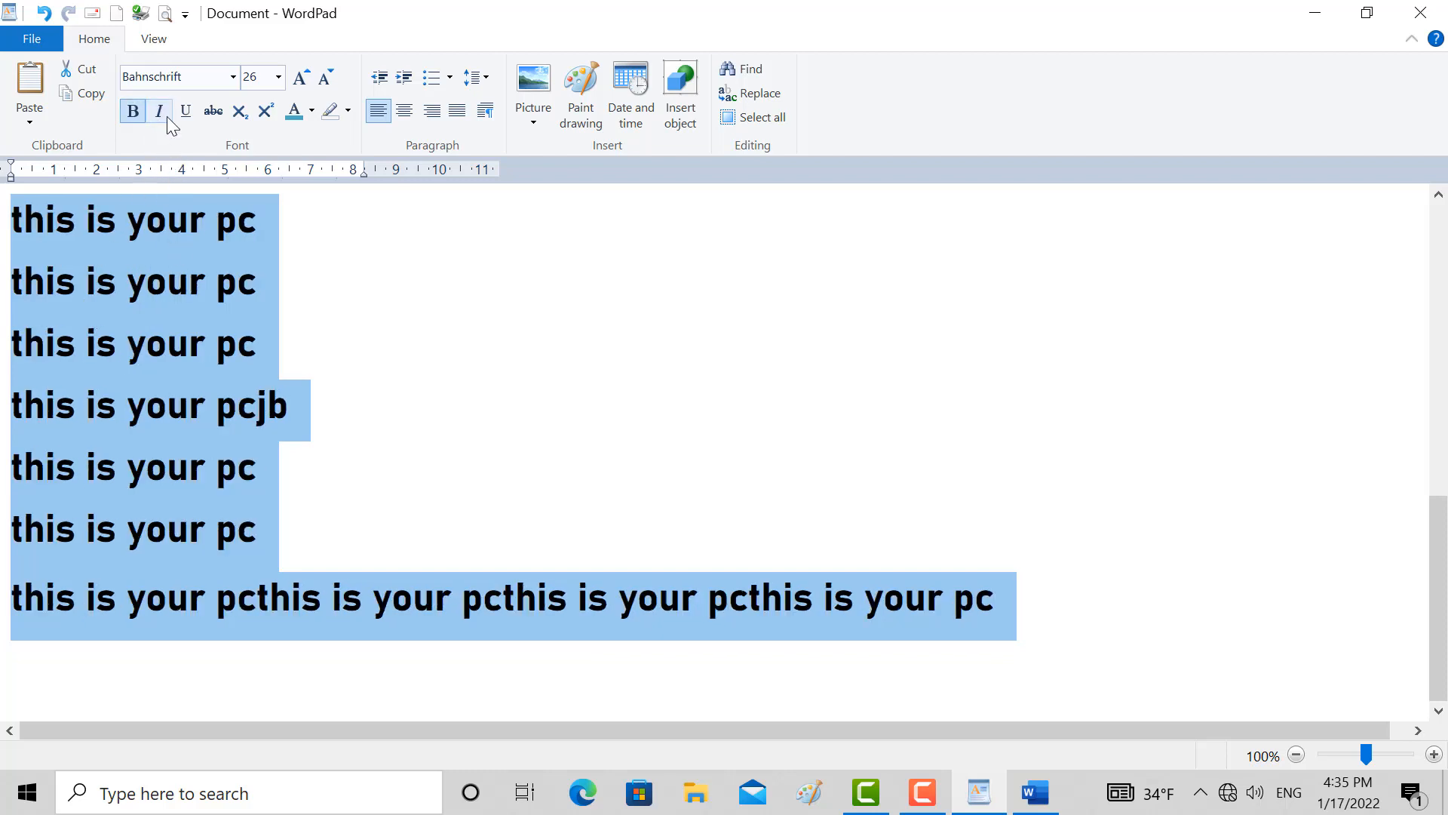
left_click(166, 117)
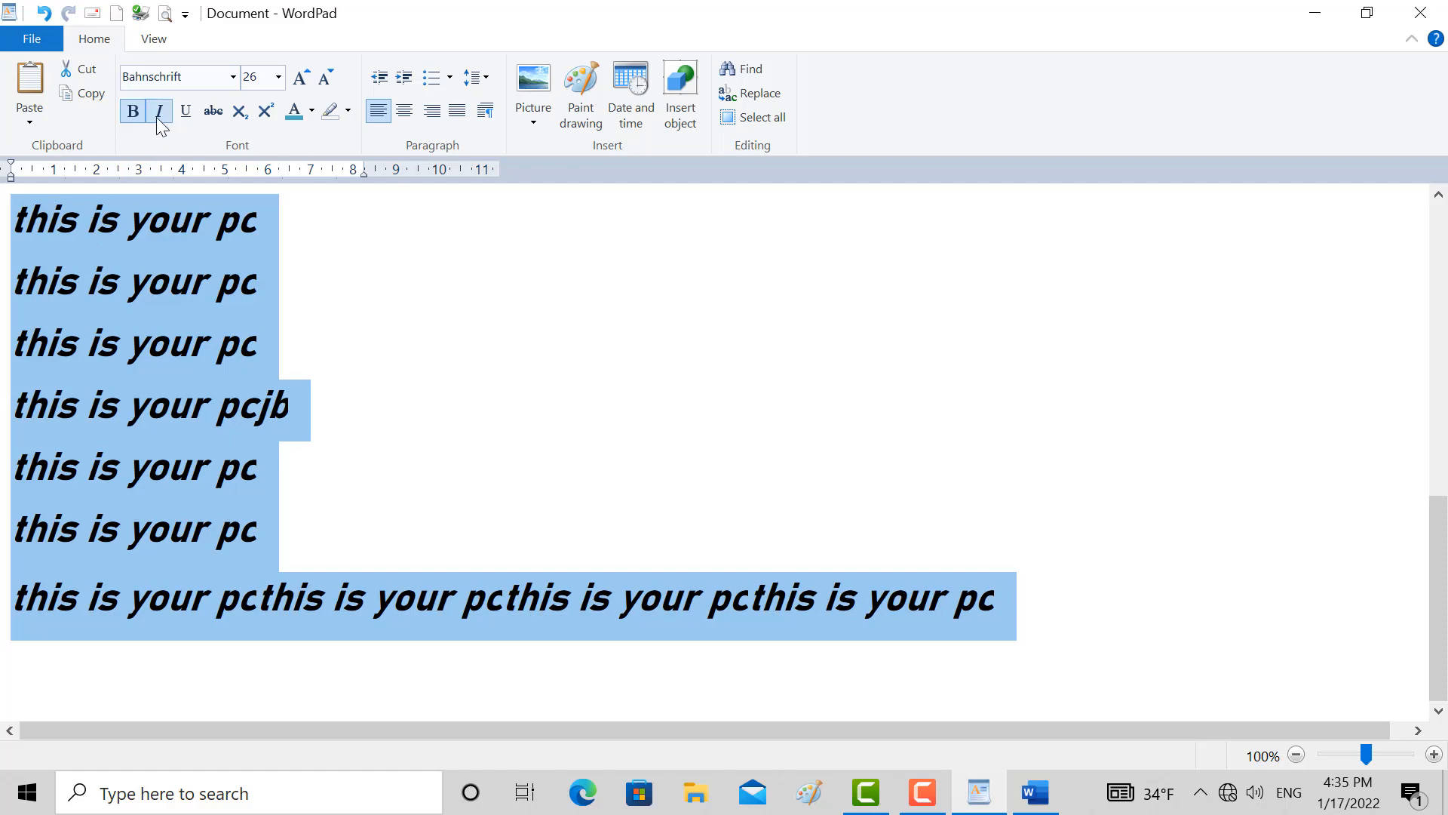
left_click(160, 113)
left_click(162, 113)
left_click(163, 110)
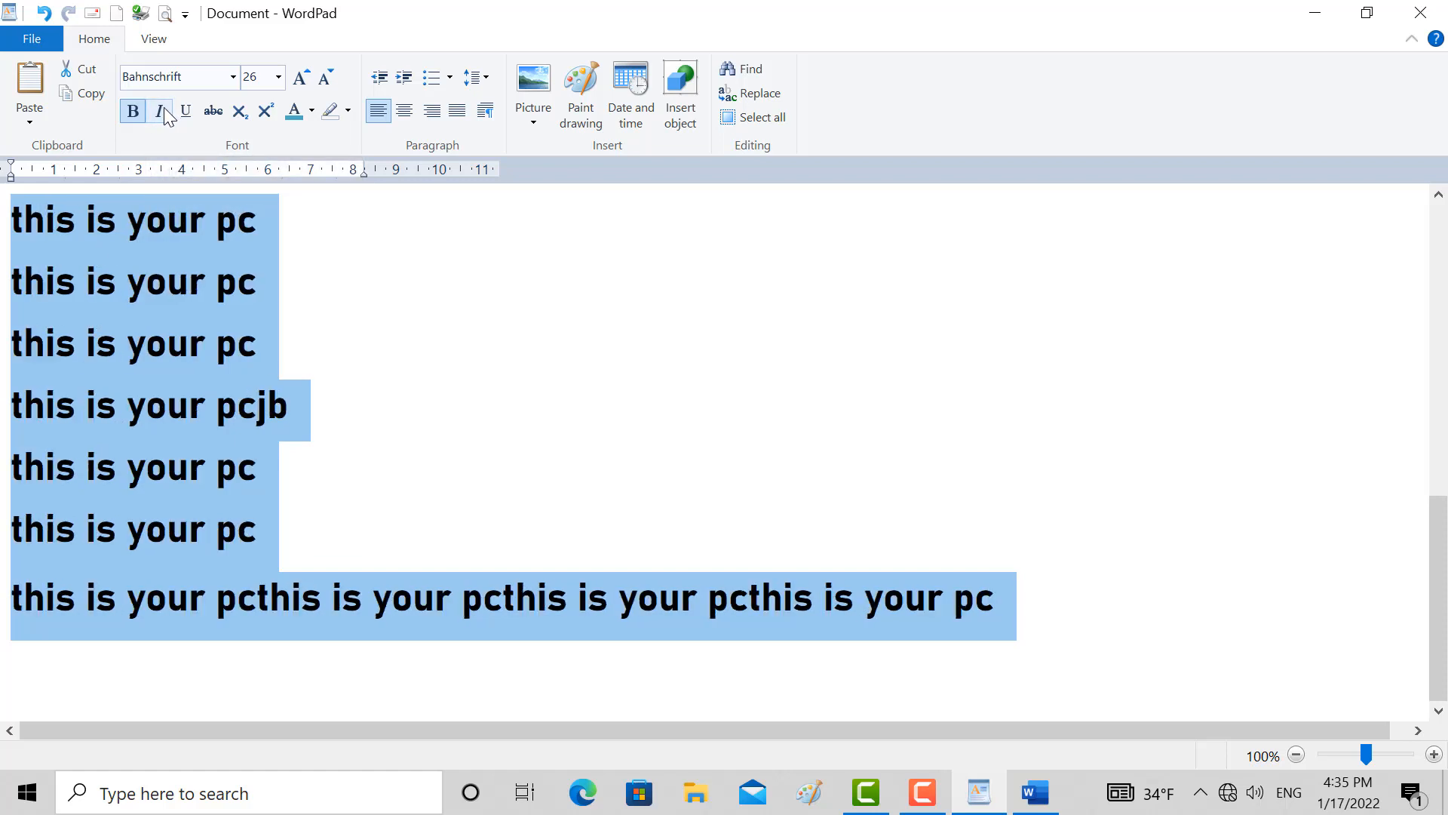
left_click(168, 117)
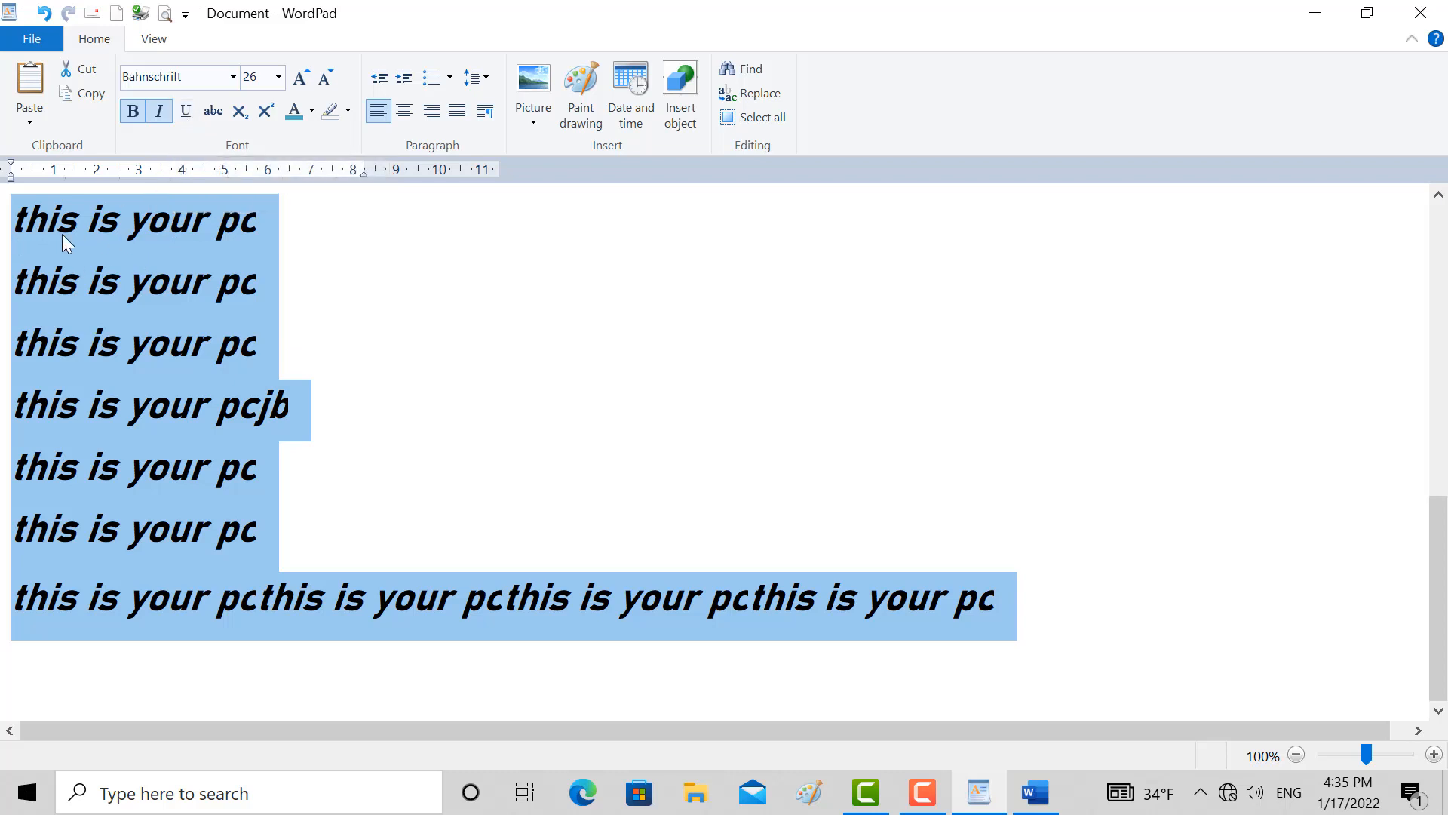
left_click(191, 110)
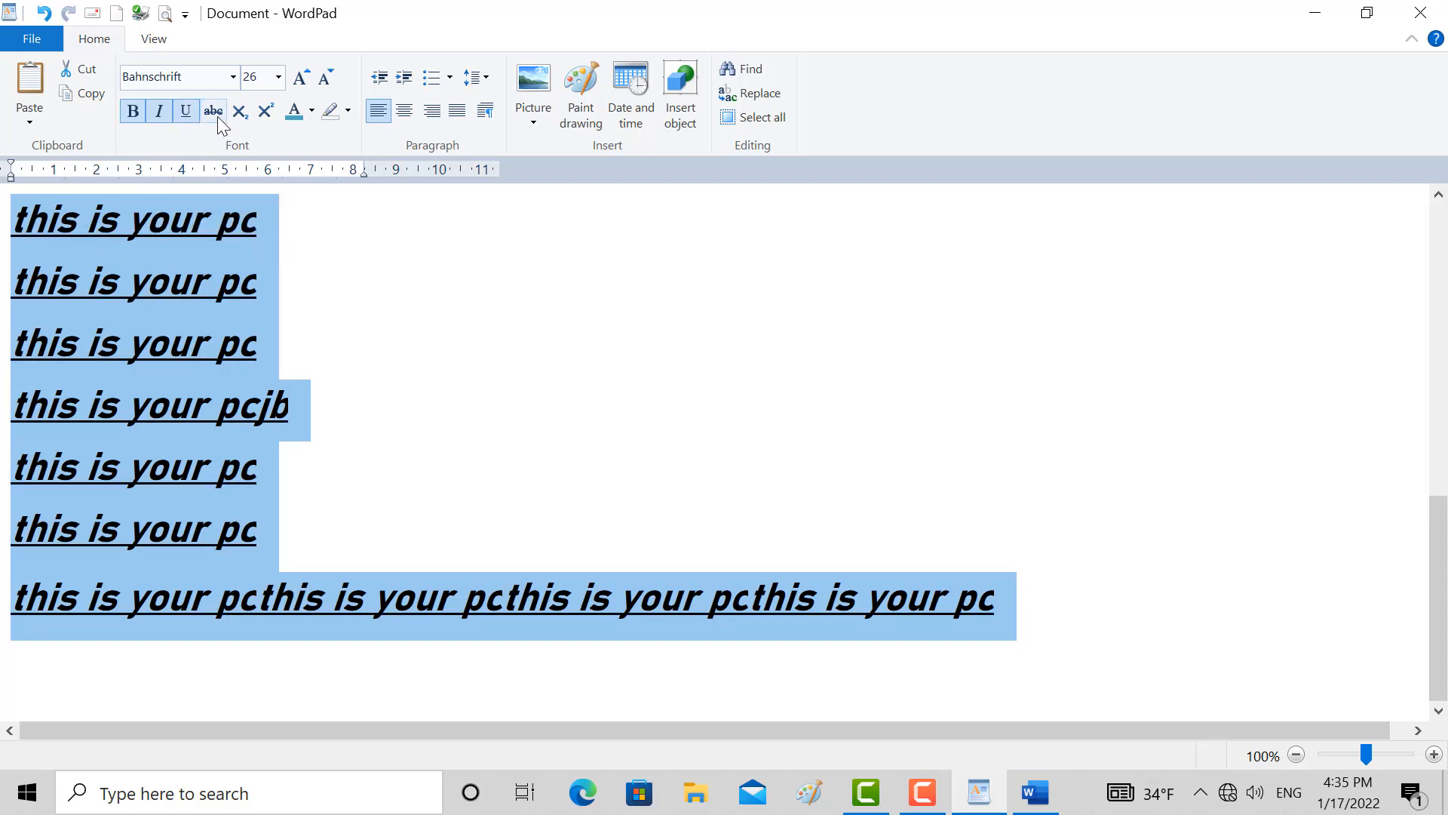
Strike through the word "your" in the first visible line and remove the strikethrough again
left_click(254, 231)
double_click(164, 228)
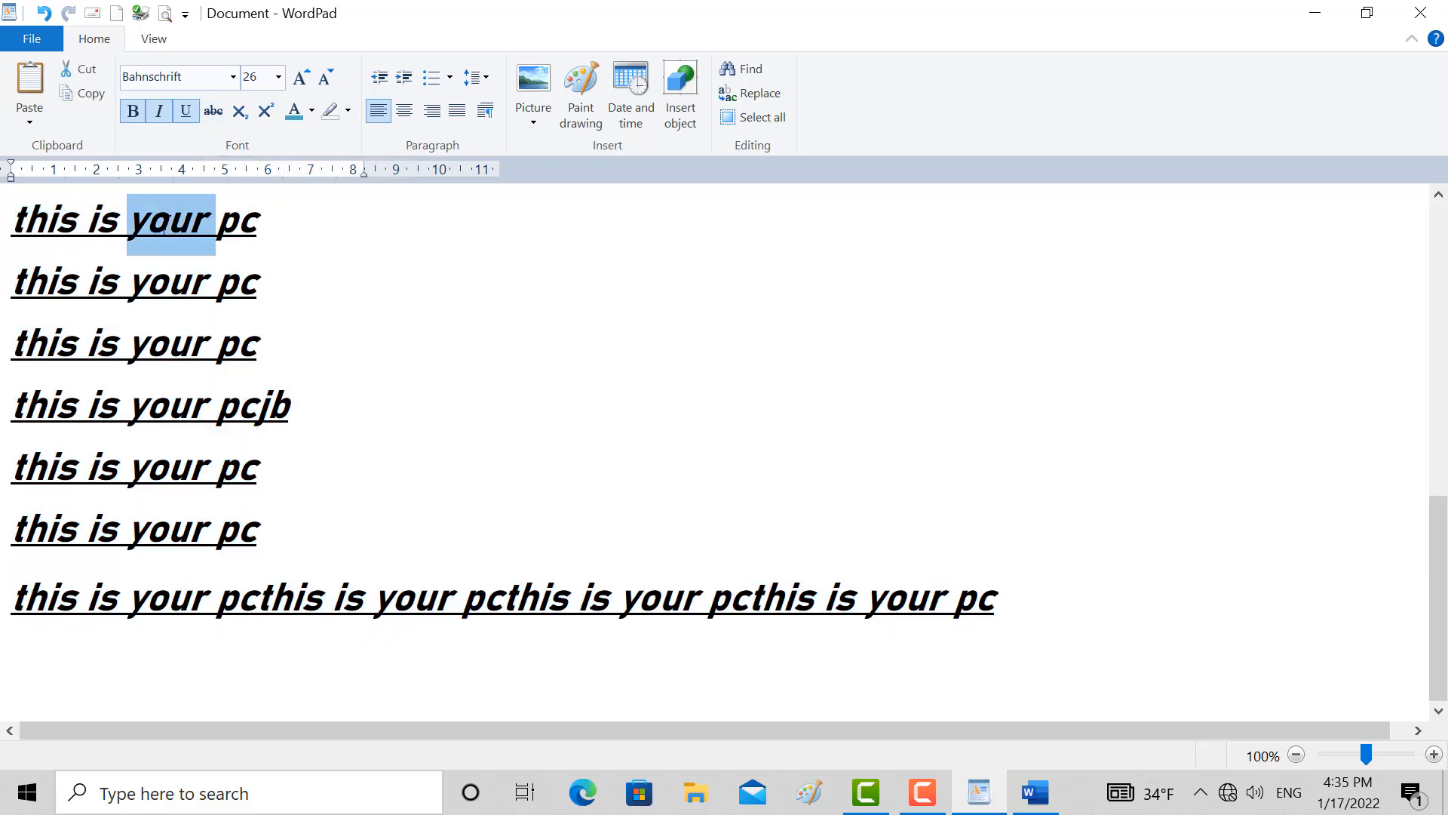
left_click(213, 111)
left_click(216, 116)
Strike through the whole second visible "this is your pc" line and place the cursor at its end
left_click_drag(267, 286, 60, 288)
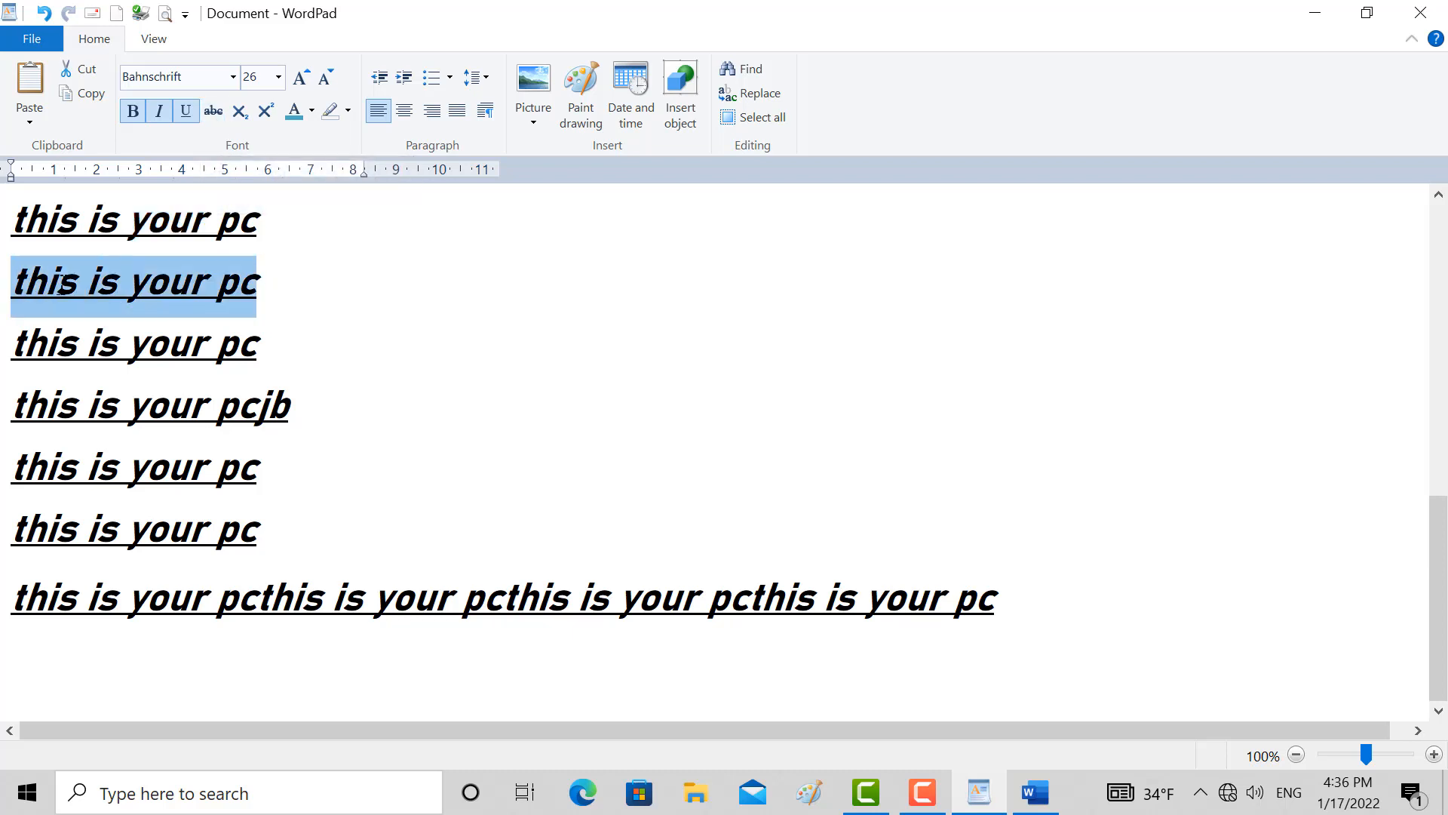
left_click(215, 107)
left_click(258, 278)
Add a new line beneath the struck-through line containing the text H20
key("Return")
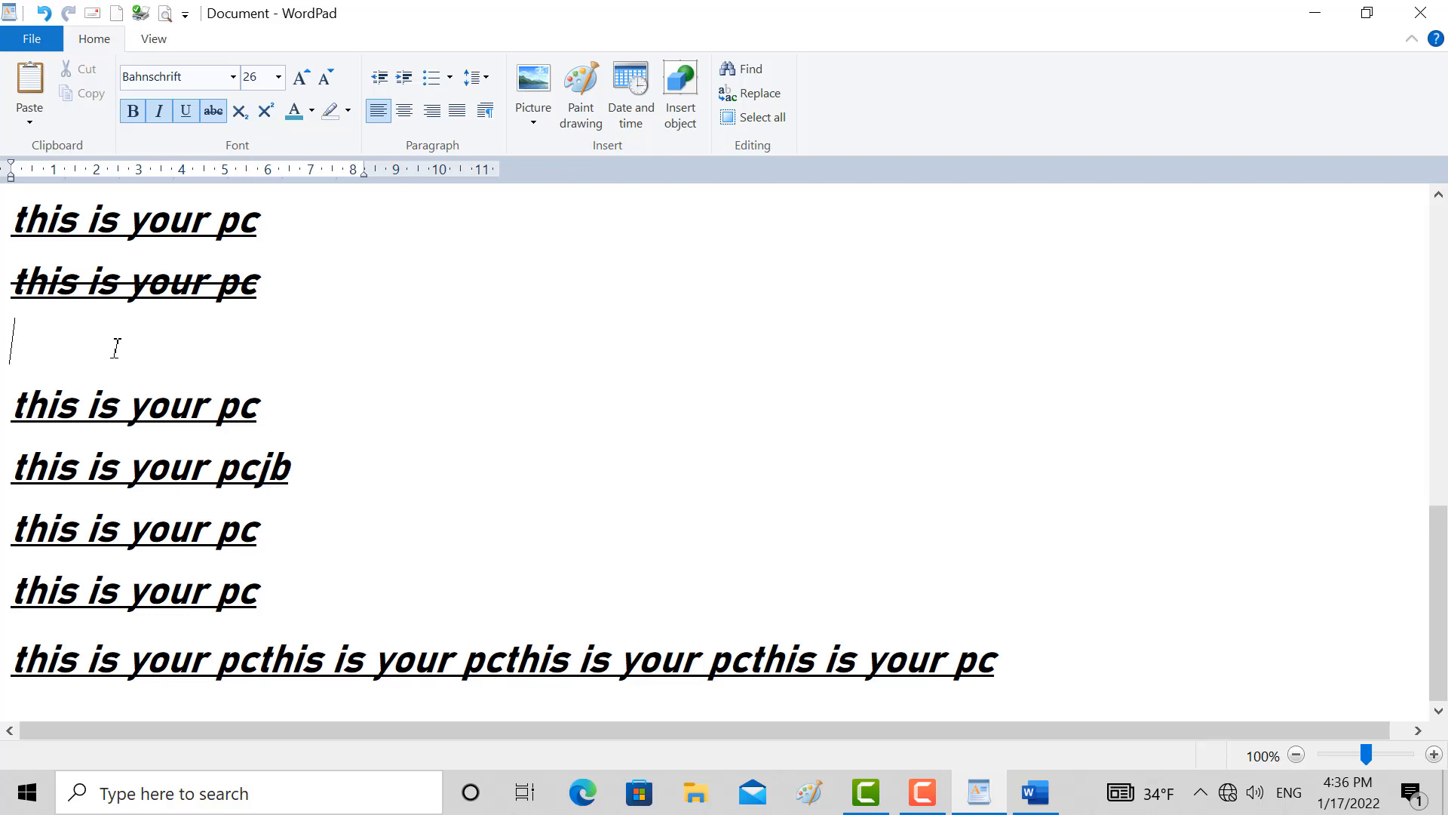
type("H@")
key("BackSpace")
type("20")
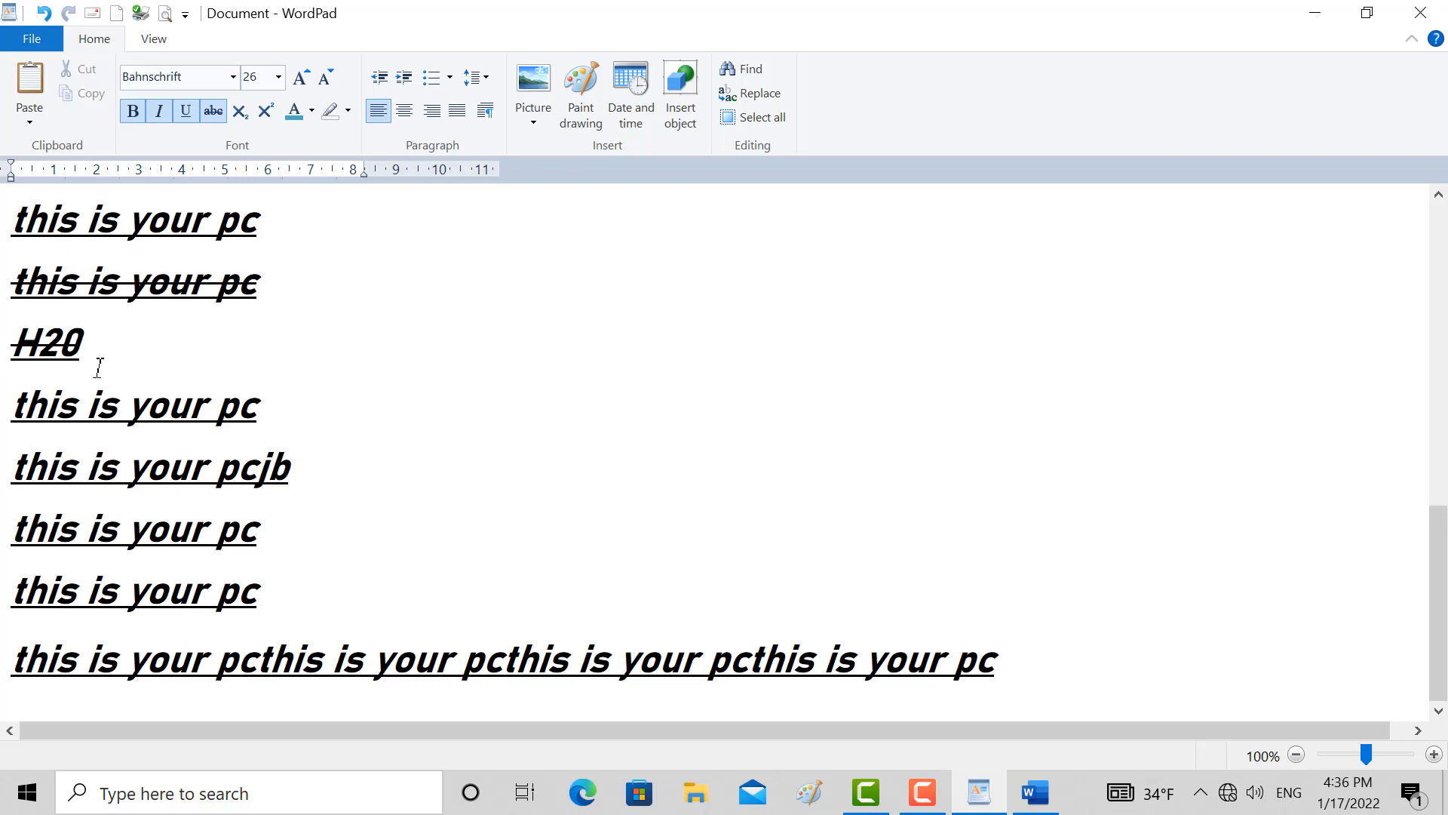
Remove the bold, italic, underline and strikethrough formatting from the H20 text
left_click_drag(84, 343, 4, 346)
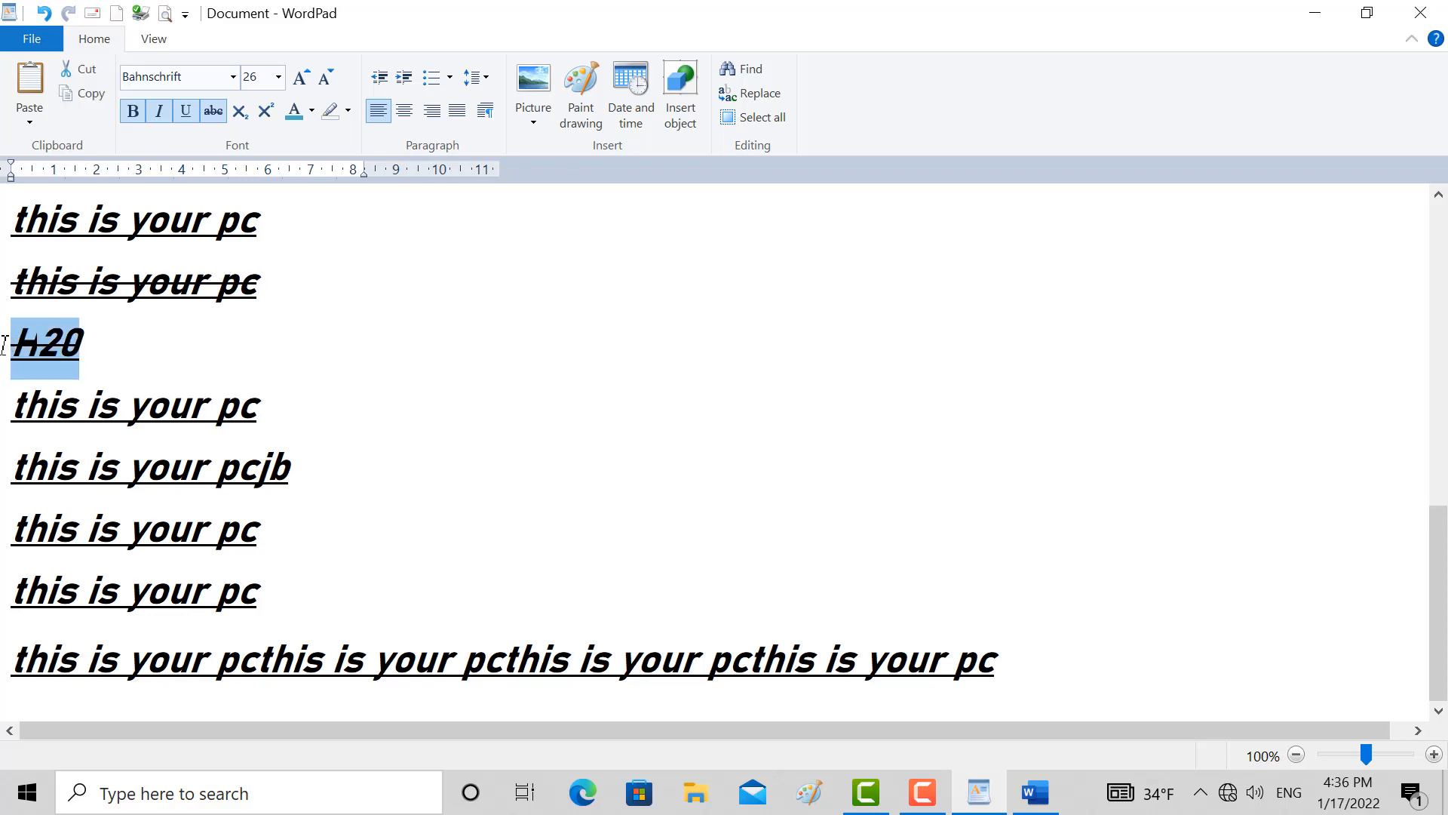
left_click(133, 111)
left_click(158, 111)
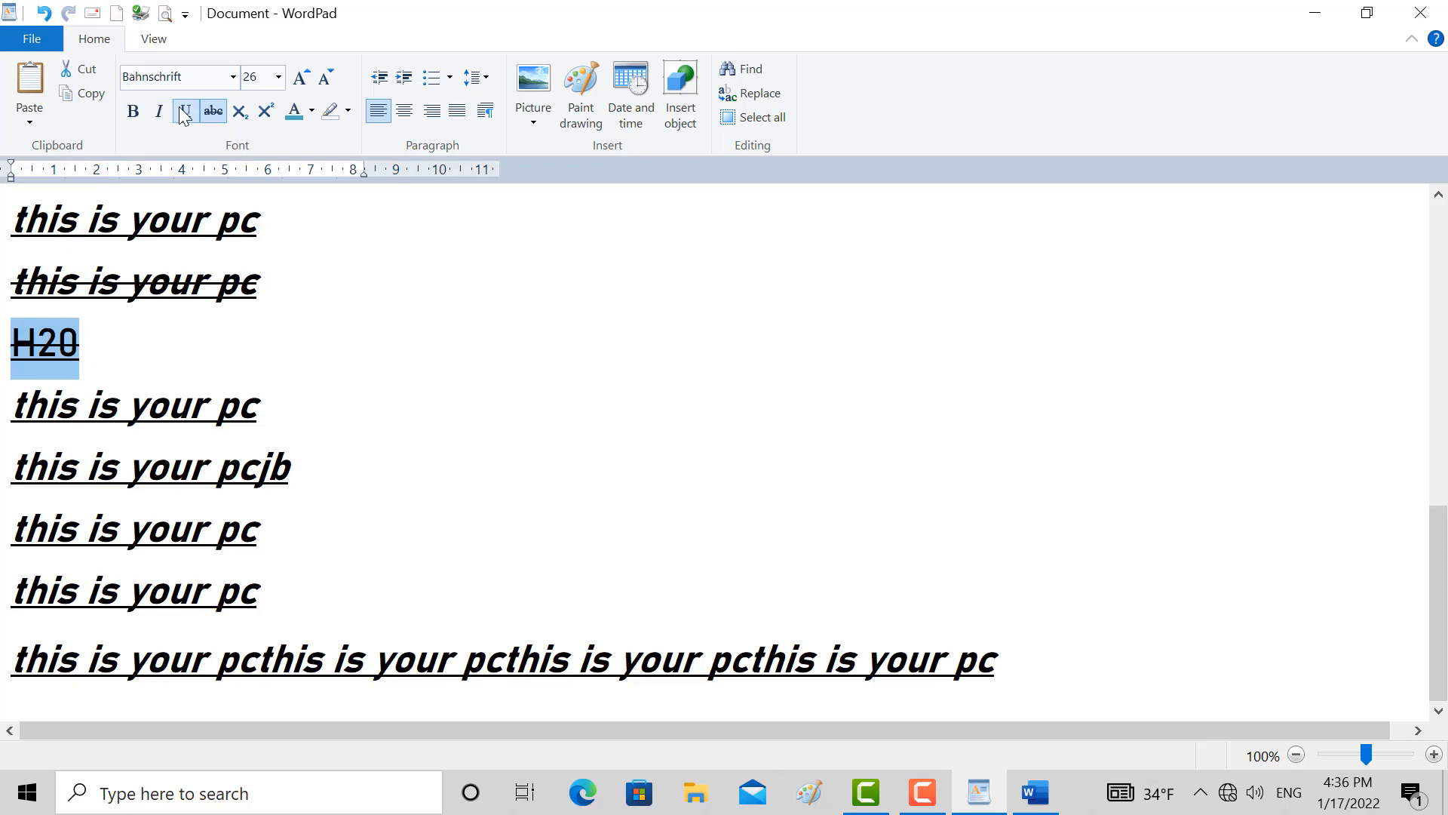
left_click(184, 111)
left_click(214, 111)
Format the 2 in H20 as subscript
left_click(60, 347)
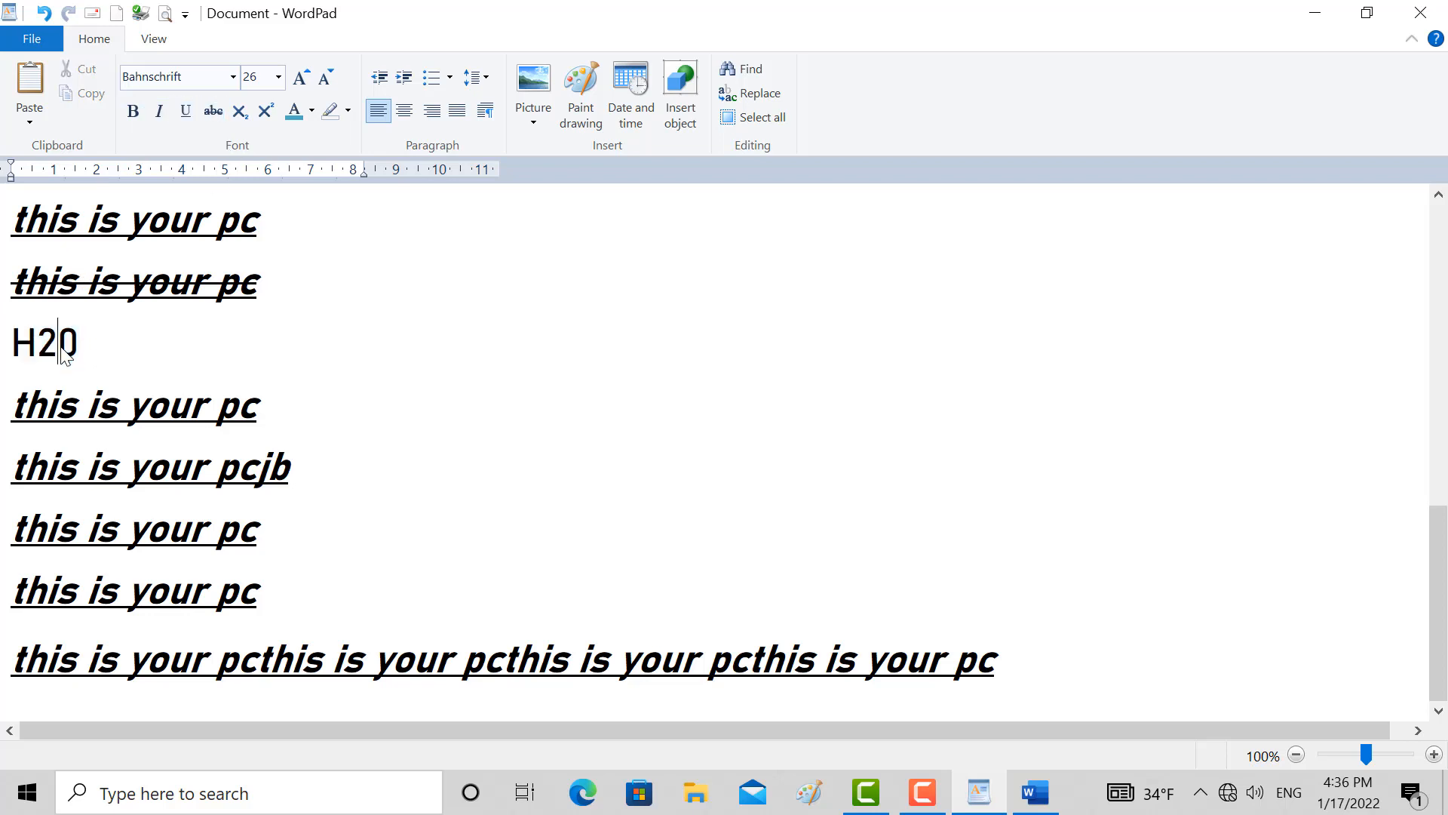
left_click_drag(53, 347, 39, 344)
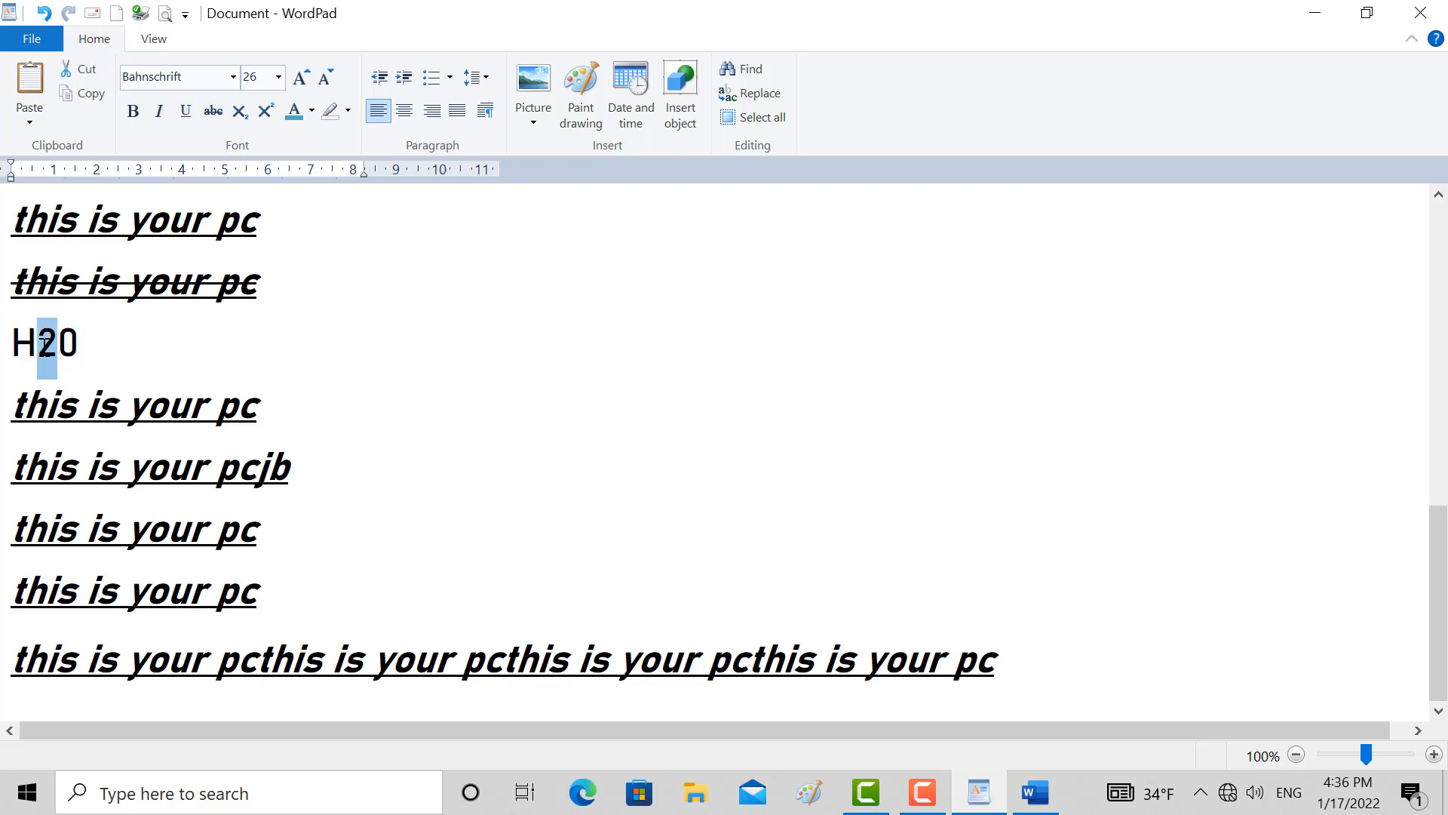
left_click(239, 111)
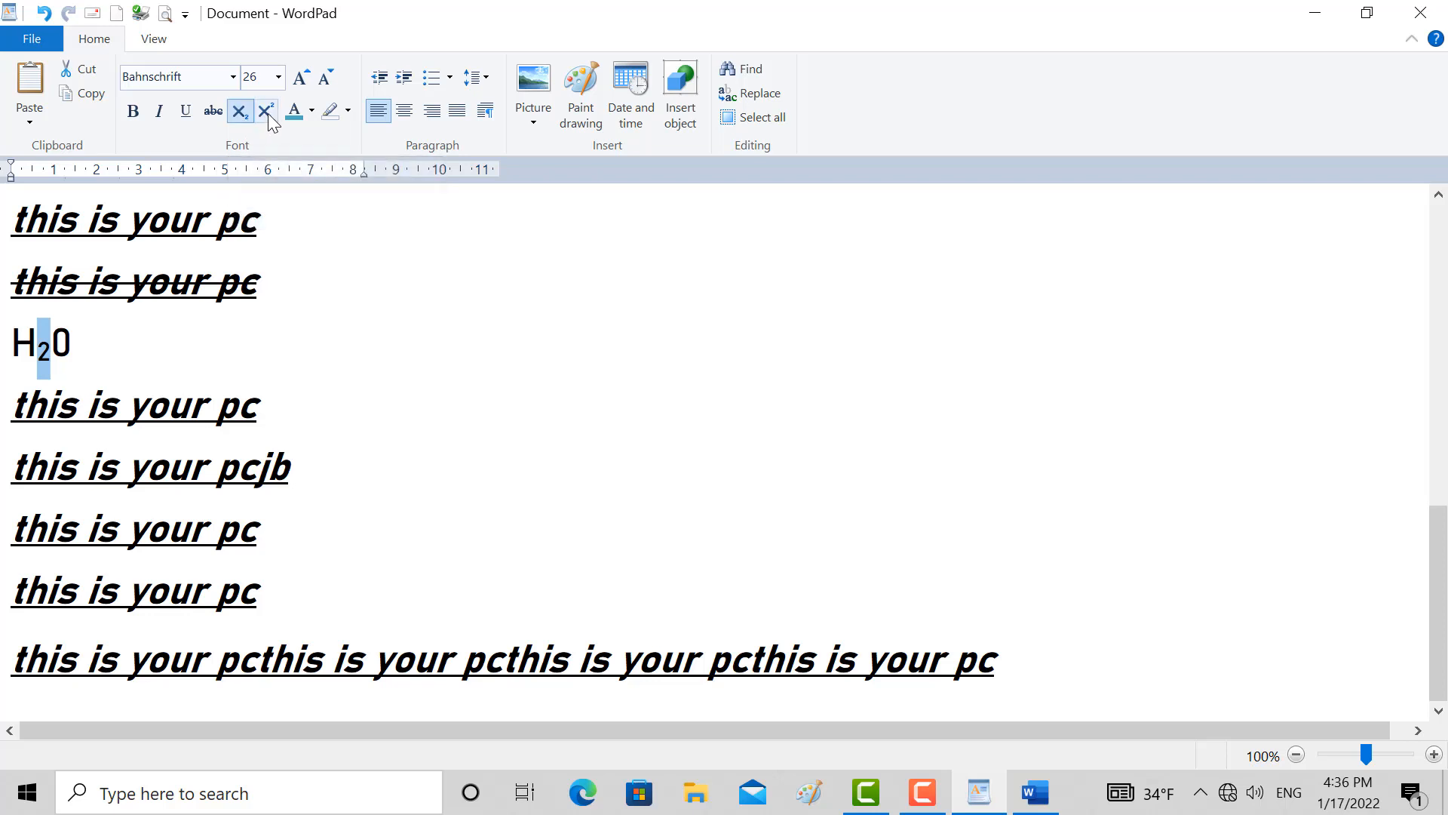
Add a new line beneath the H₂0 line containing the text x3
left_click(146, 343)
key("Return")
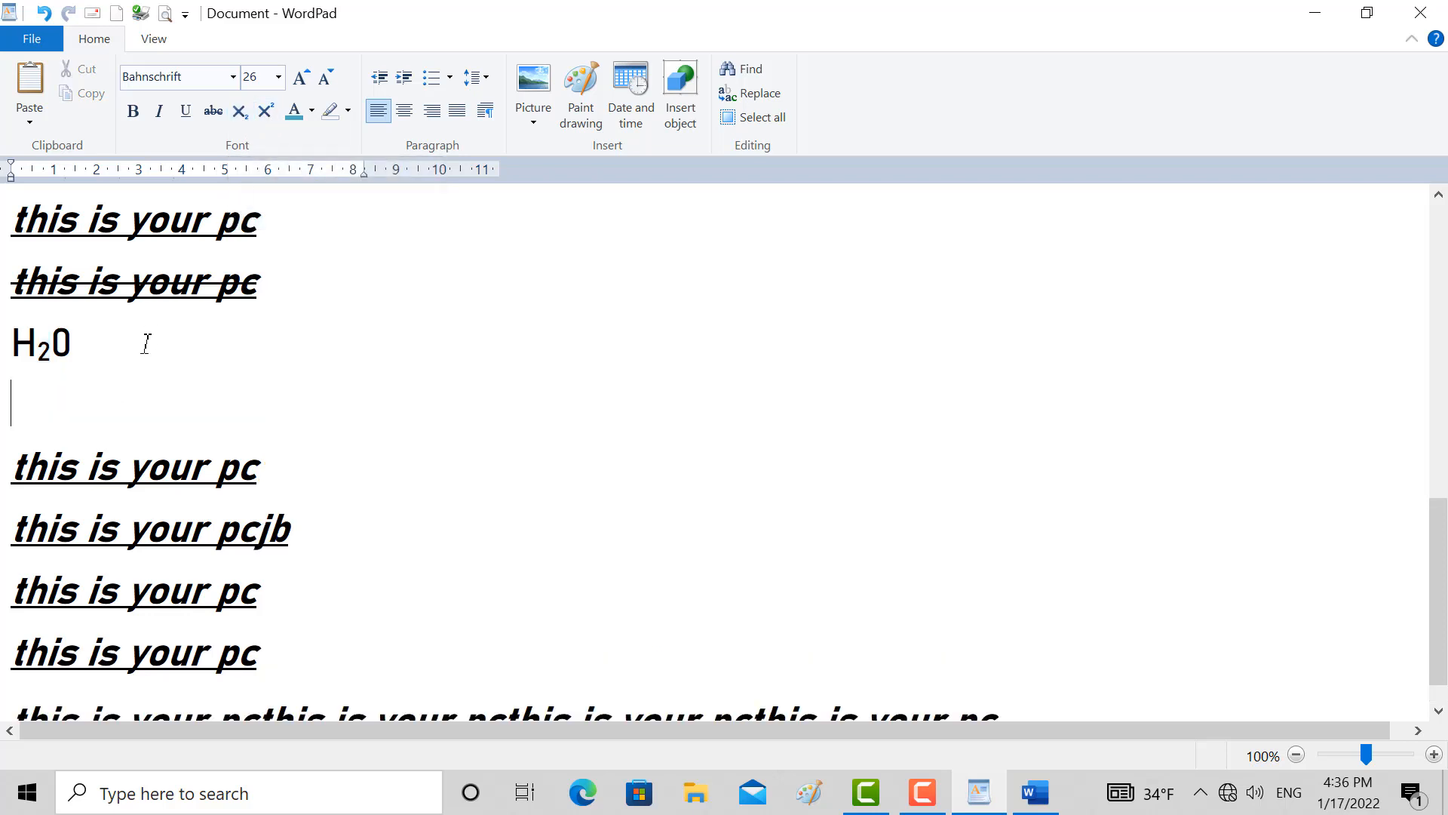
type("x3")
Format only the 3 in x3 as superscript
double_click(42, 405)
double_click(43, 404)
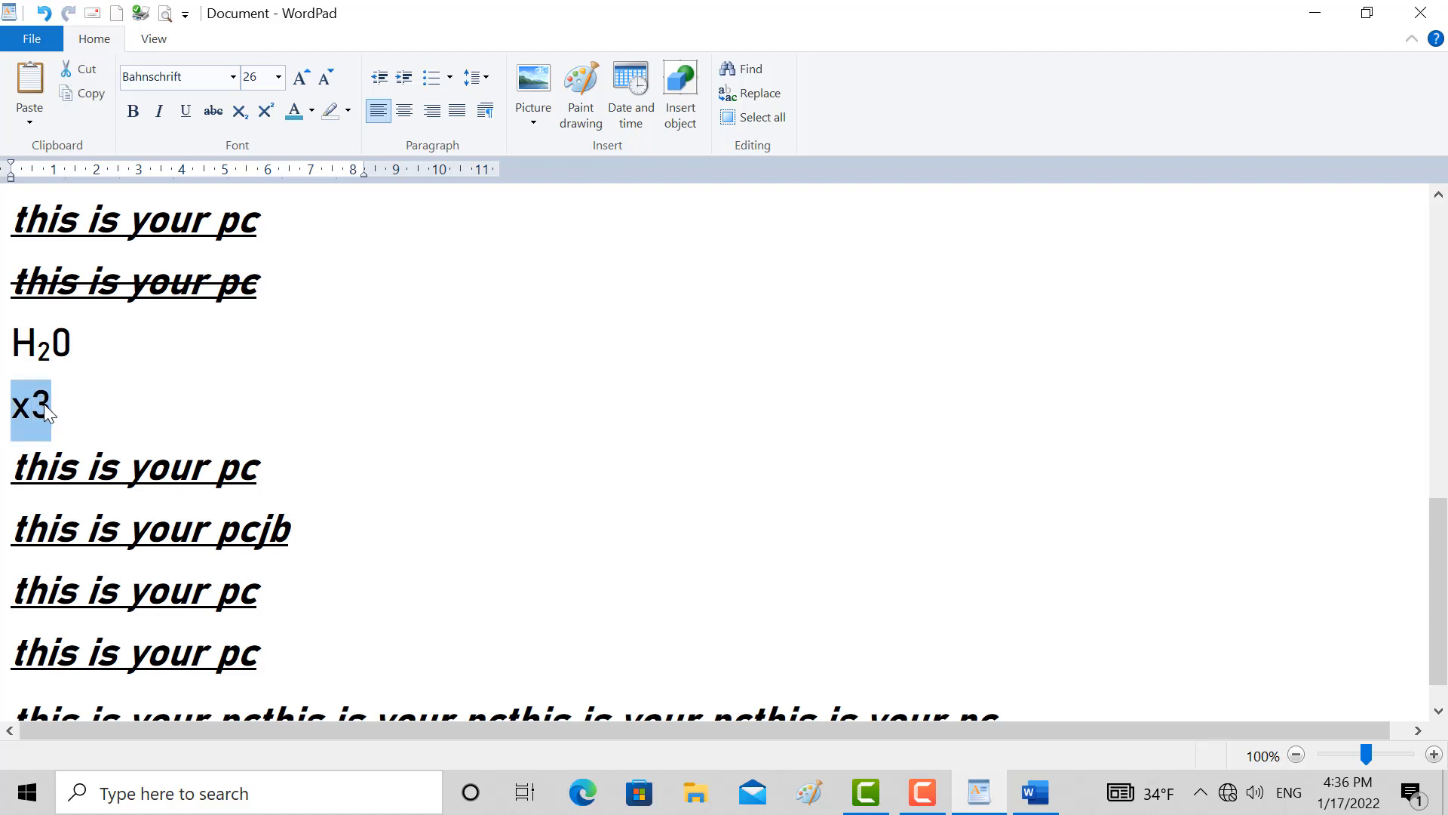
left_click(52, 404)
double_click(43, 405)
left_click(41, 405)
left_click_drag(43, 405, 48, 405)
left_click(266, 112)
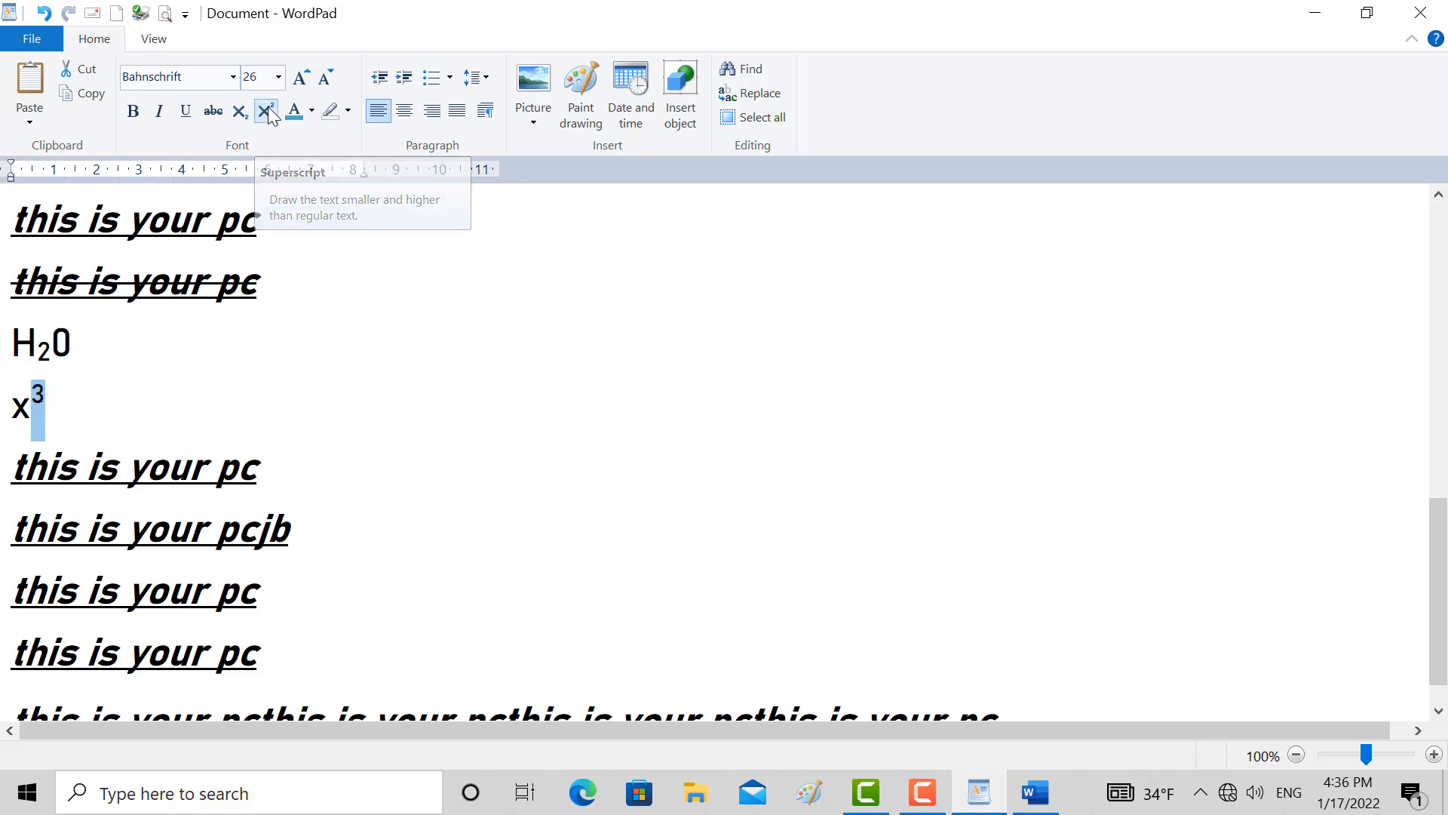
left_click(58, 408)
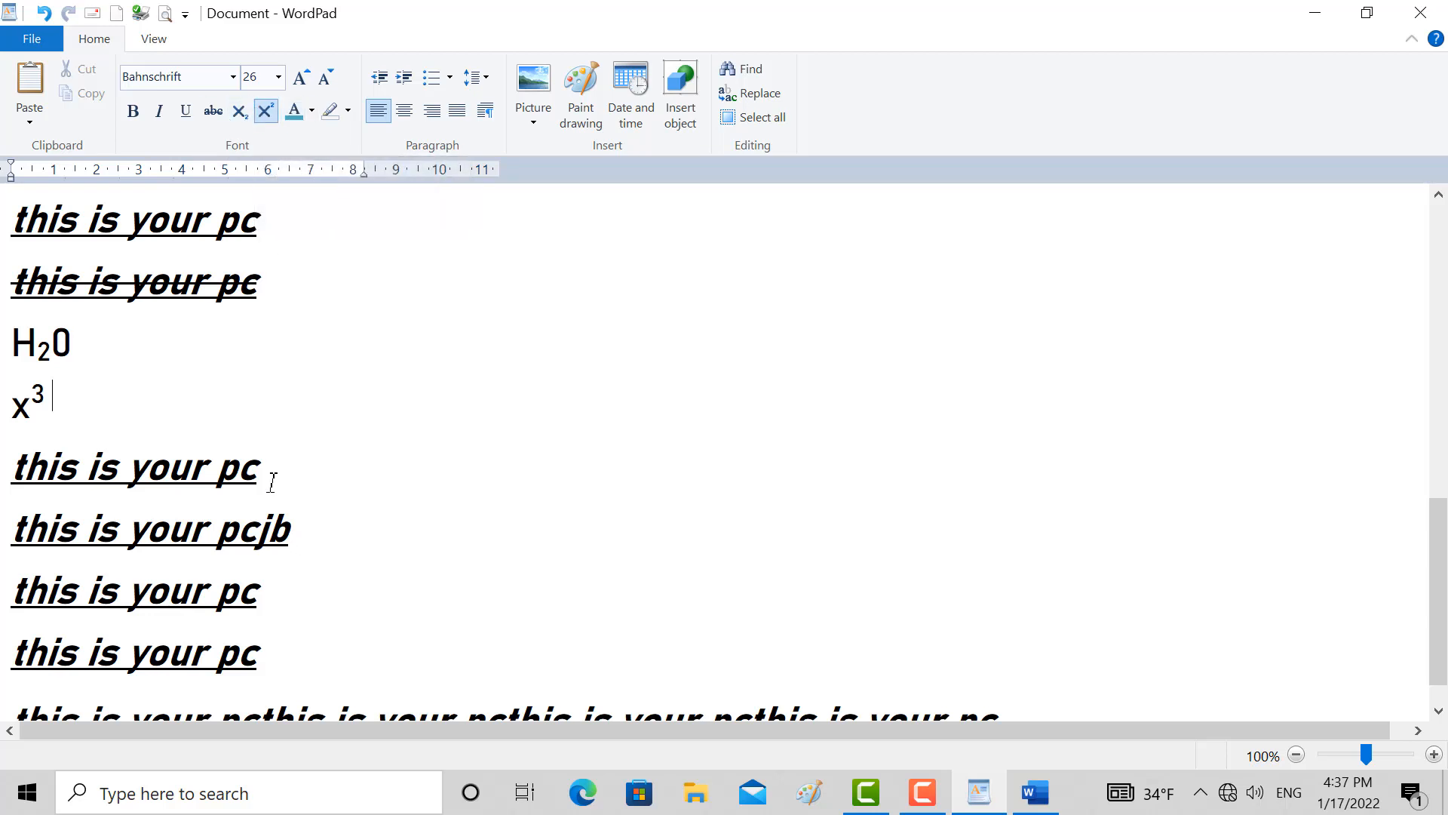
Select the eight visible lines above the long last line and change their font colour to grayish green, followed by orange
left_click_drag(285, 641, 2, 198)
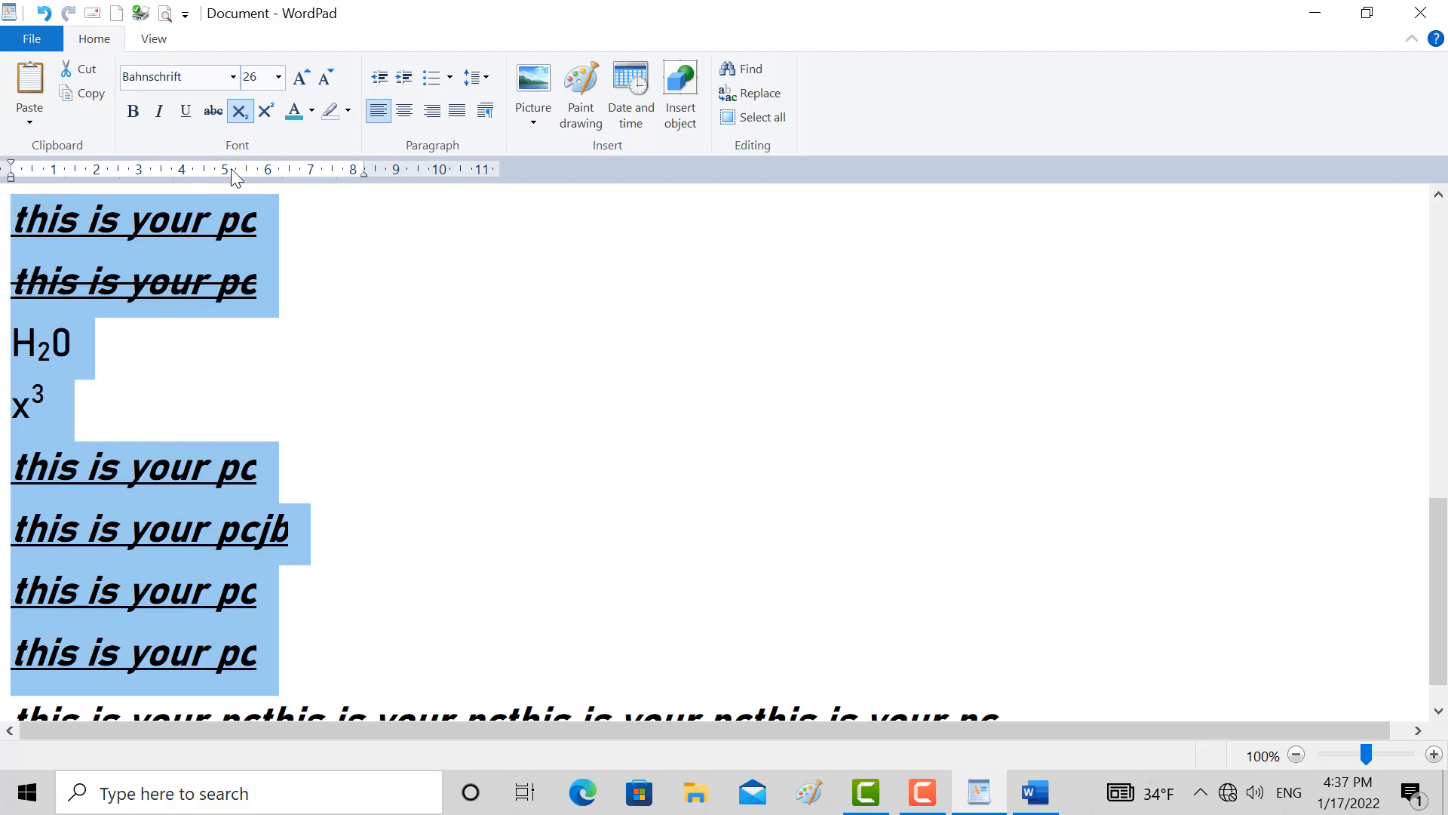
left_click(312, 111)
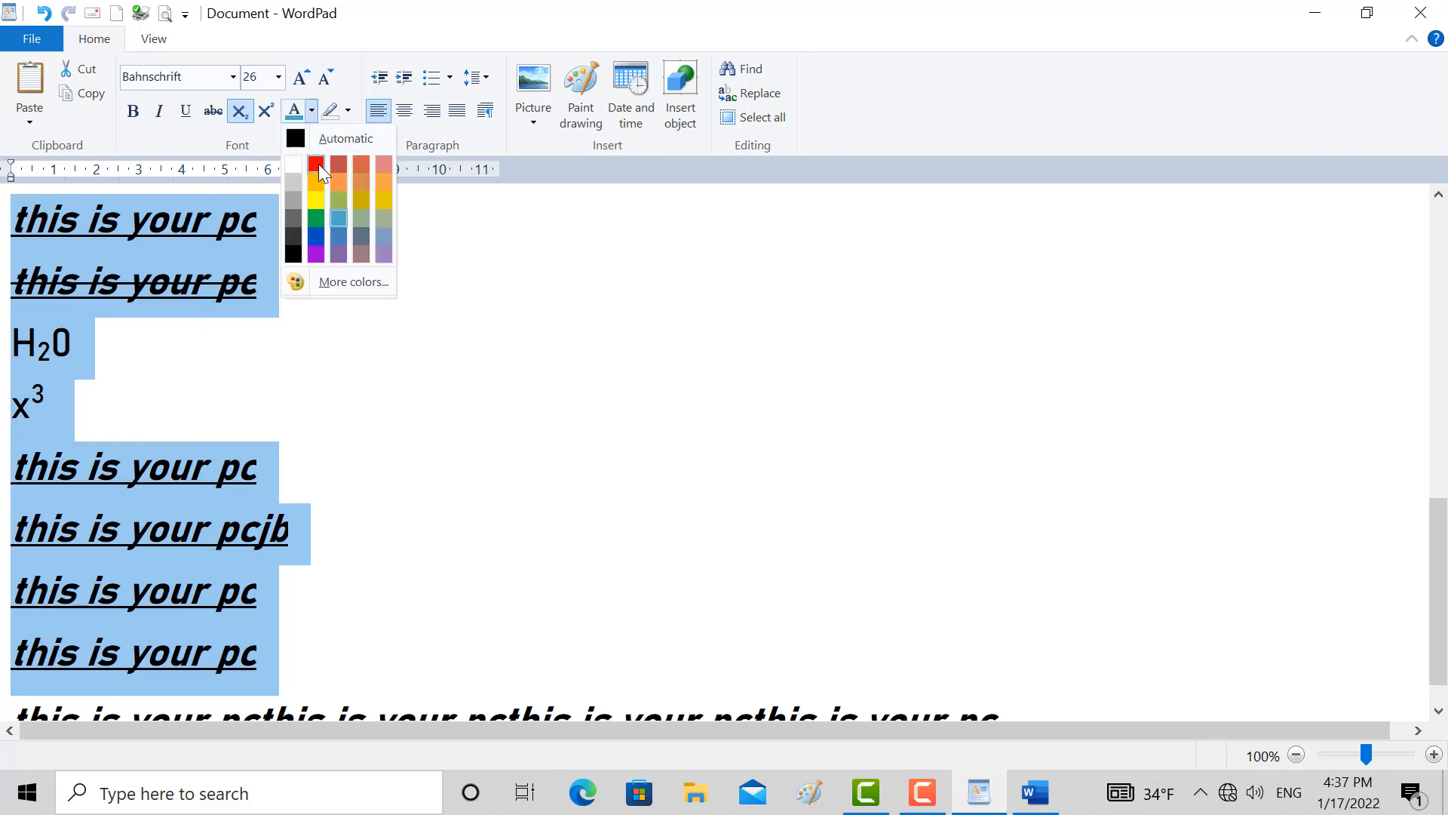
left_click(351, 223)
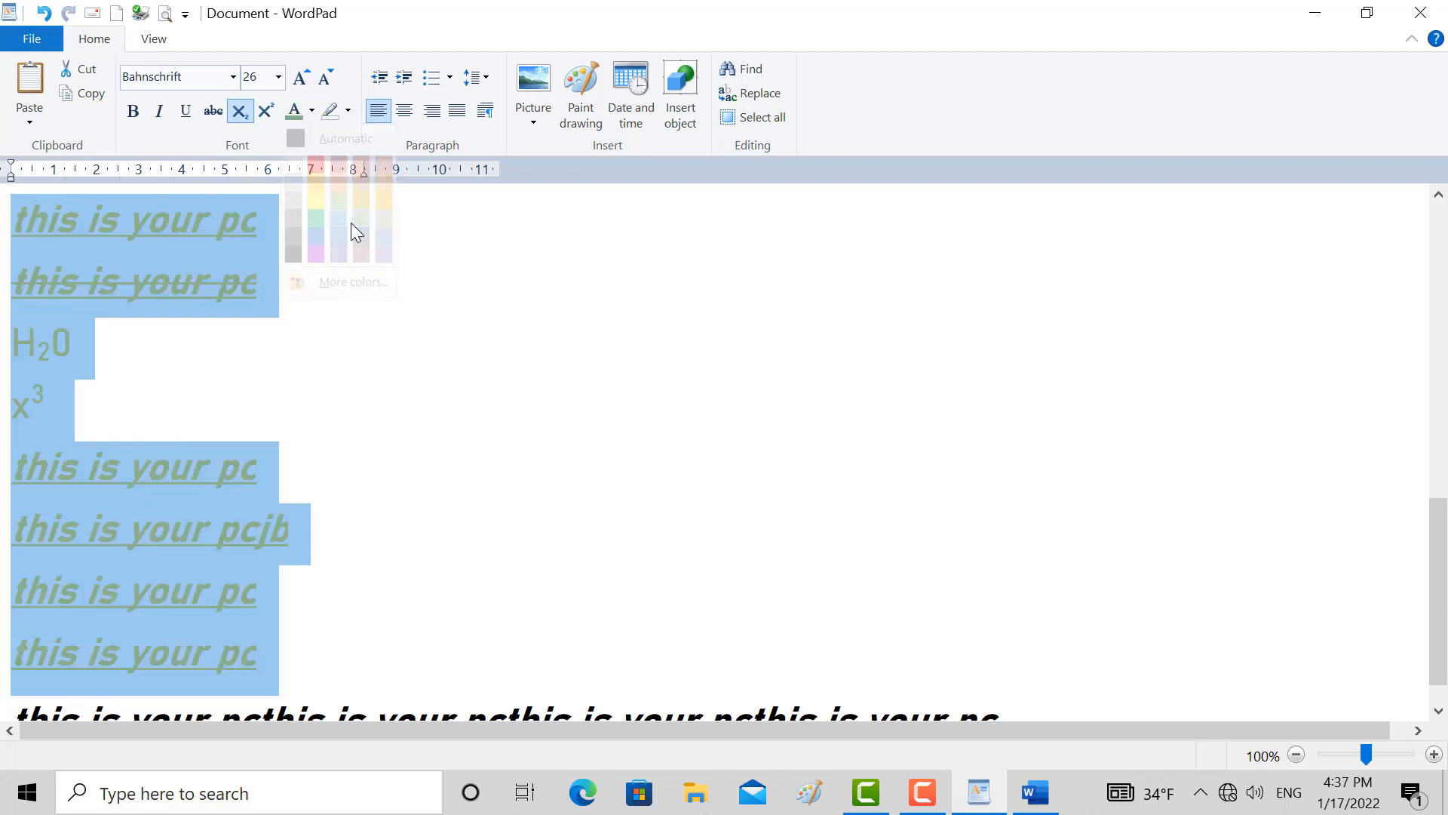
left_click(311, 111)
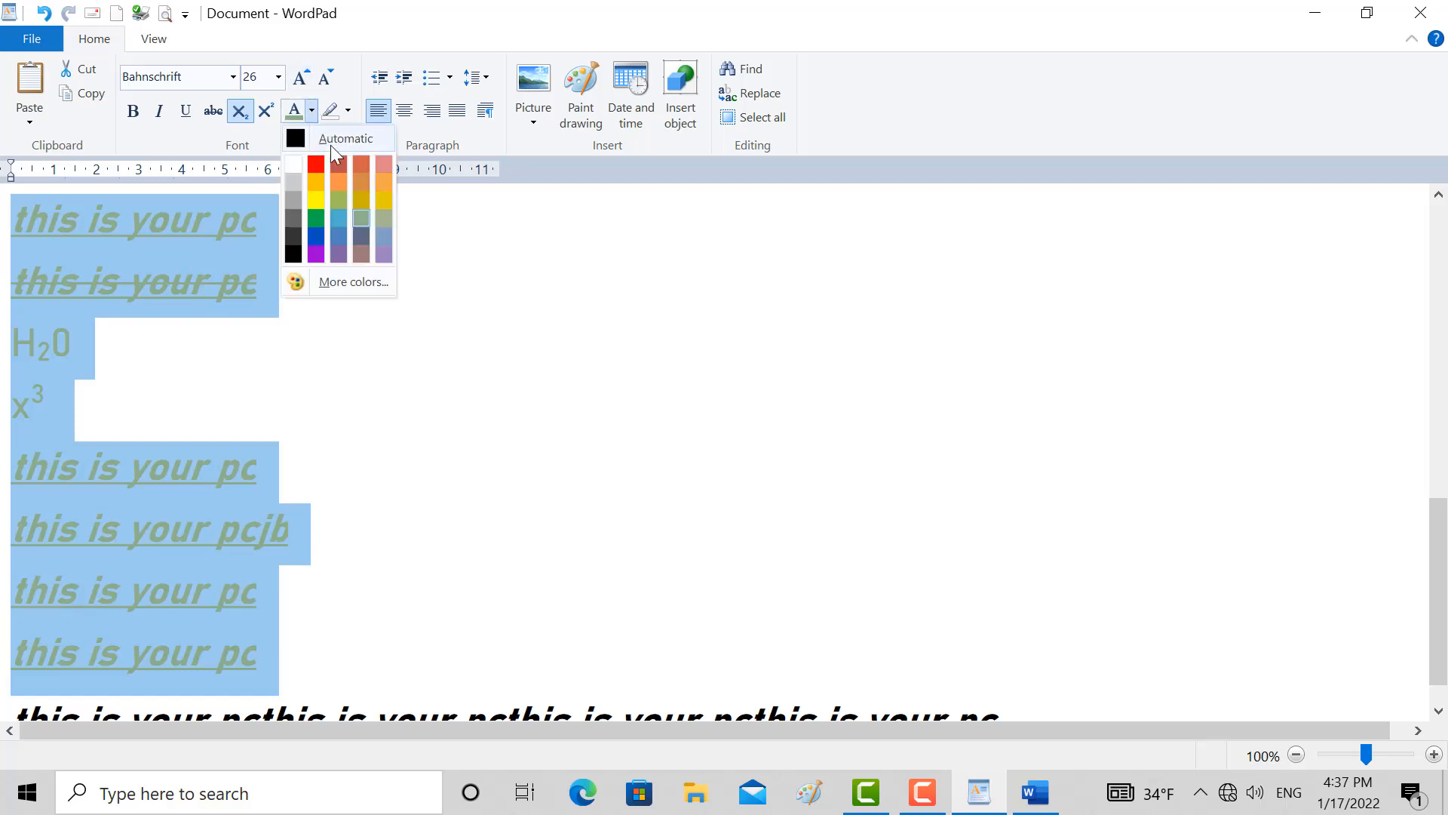
left_click(381, 183)
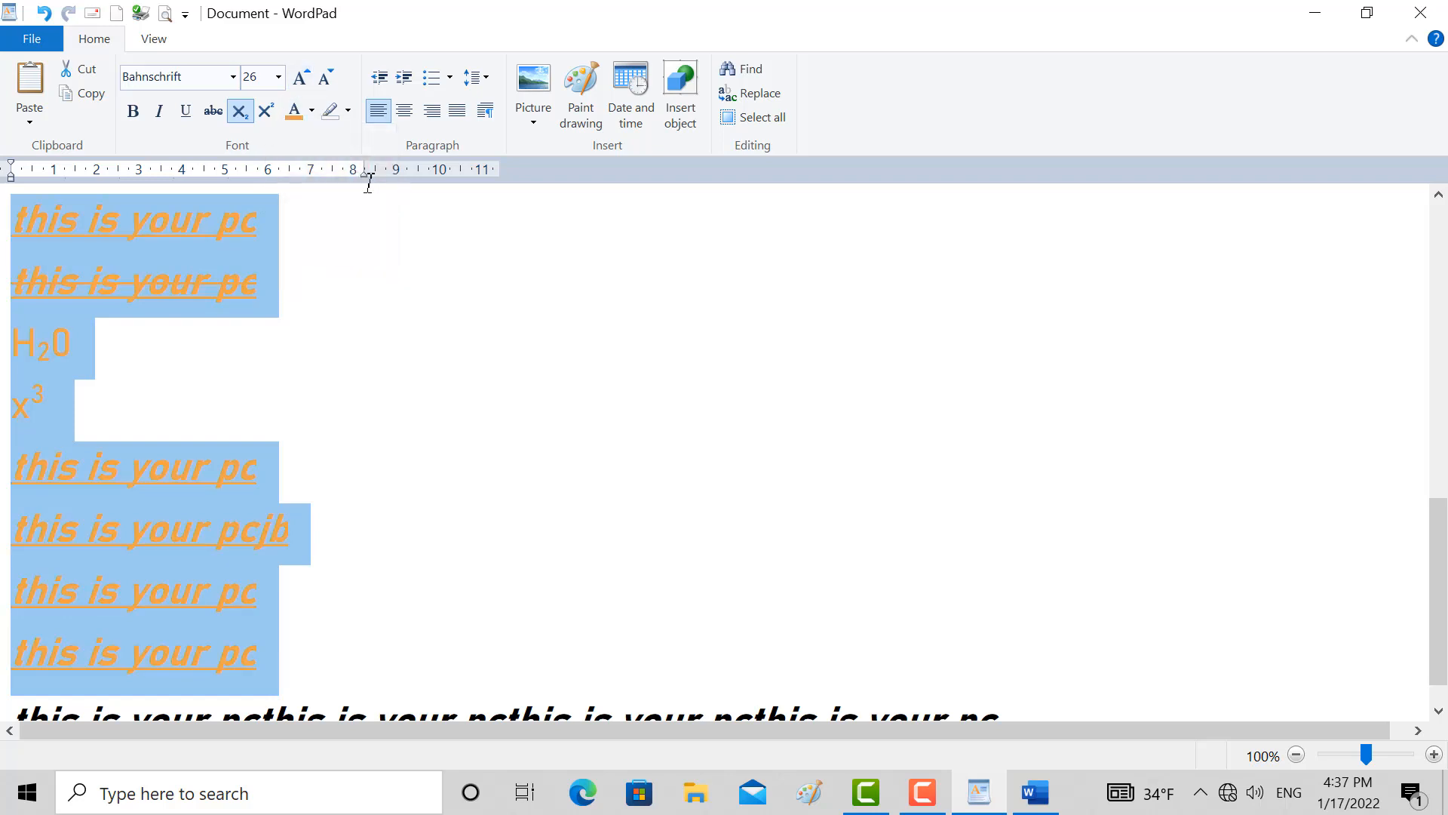
Recolour the selected lines with a custom green of hue 69, saturation 138, luminosity 120, and deselect them
left_click(312, 111)
left_click(326, 291)
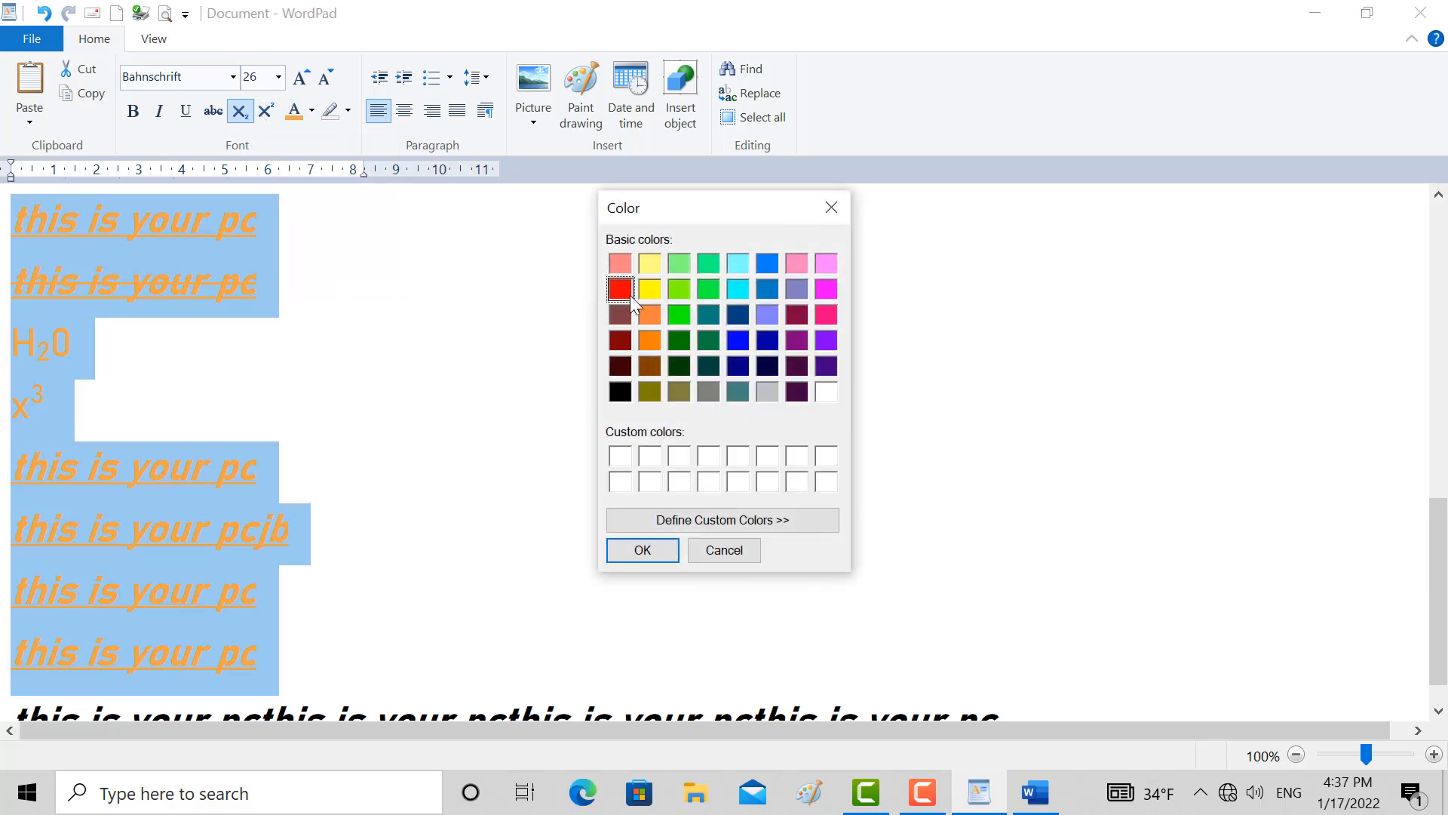
left_click(665, 523)
left_click(919, 330)
left_click(993, 358)
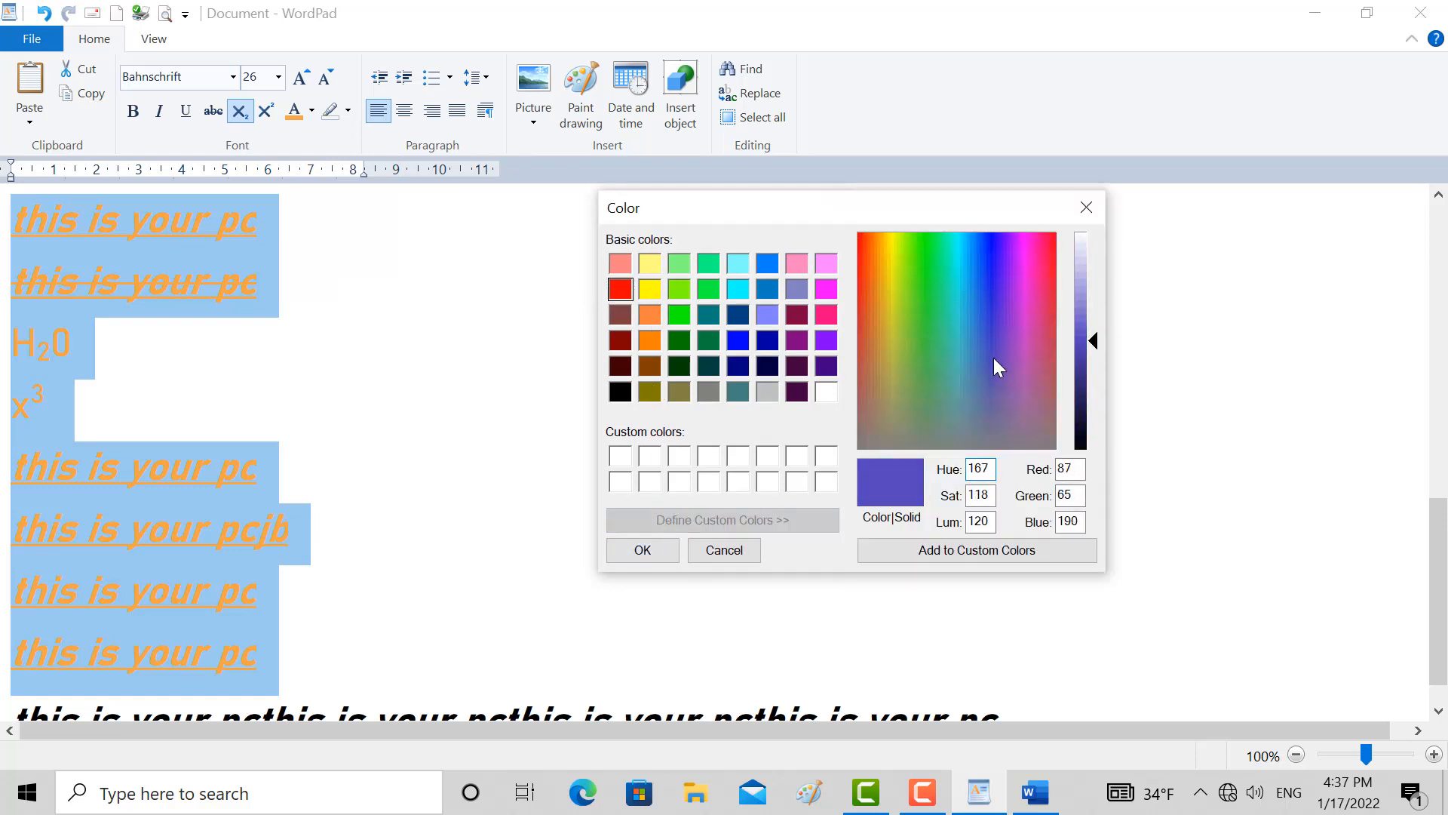
left_click_drag(993, 357, 915, 325)
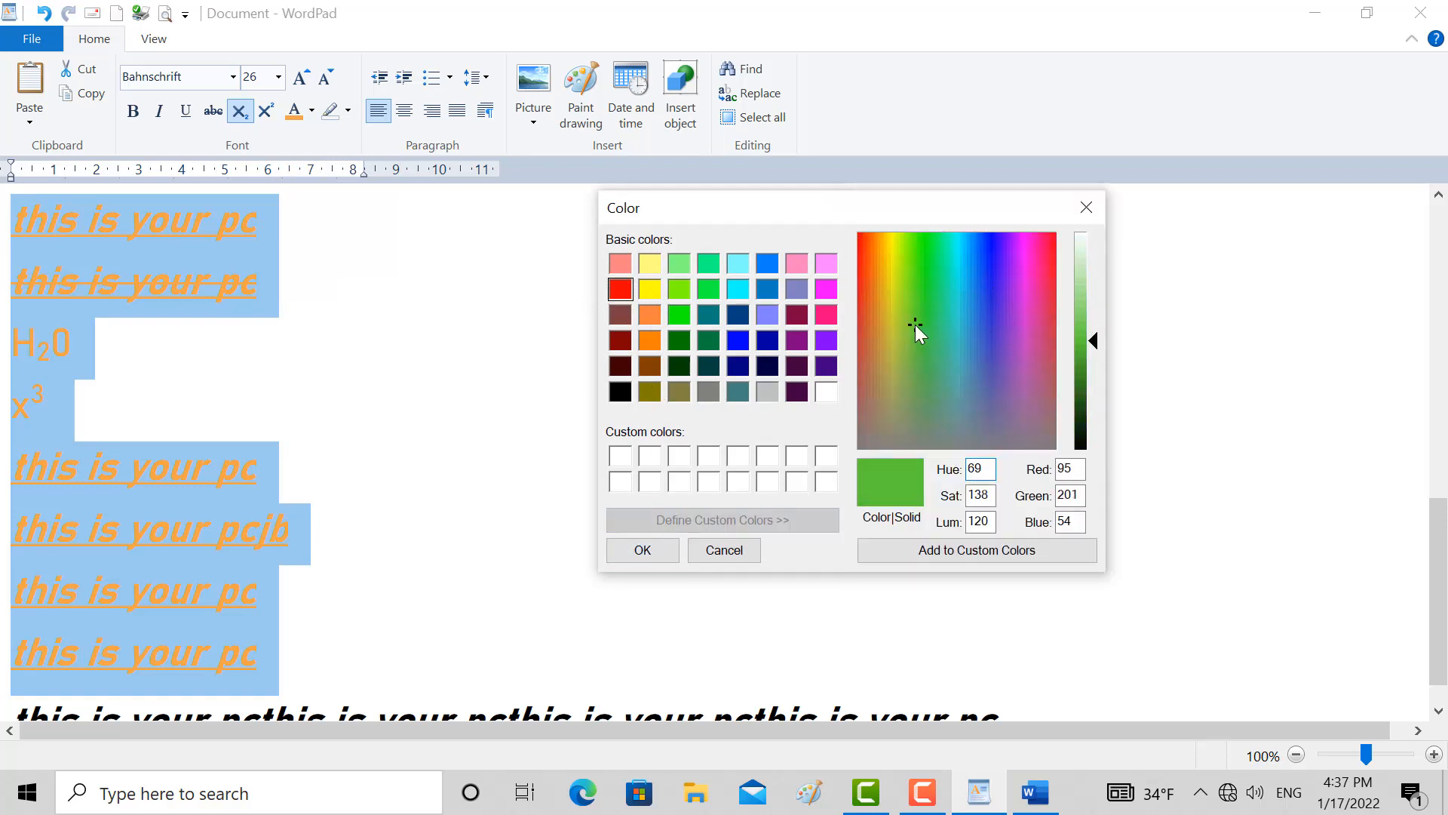
left_click(645, 550)
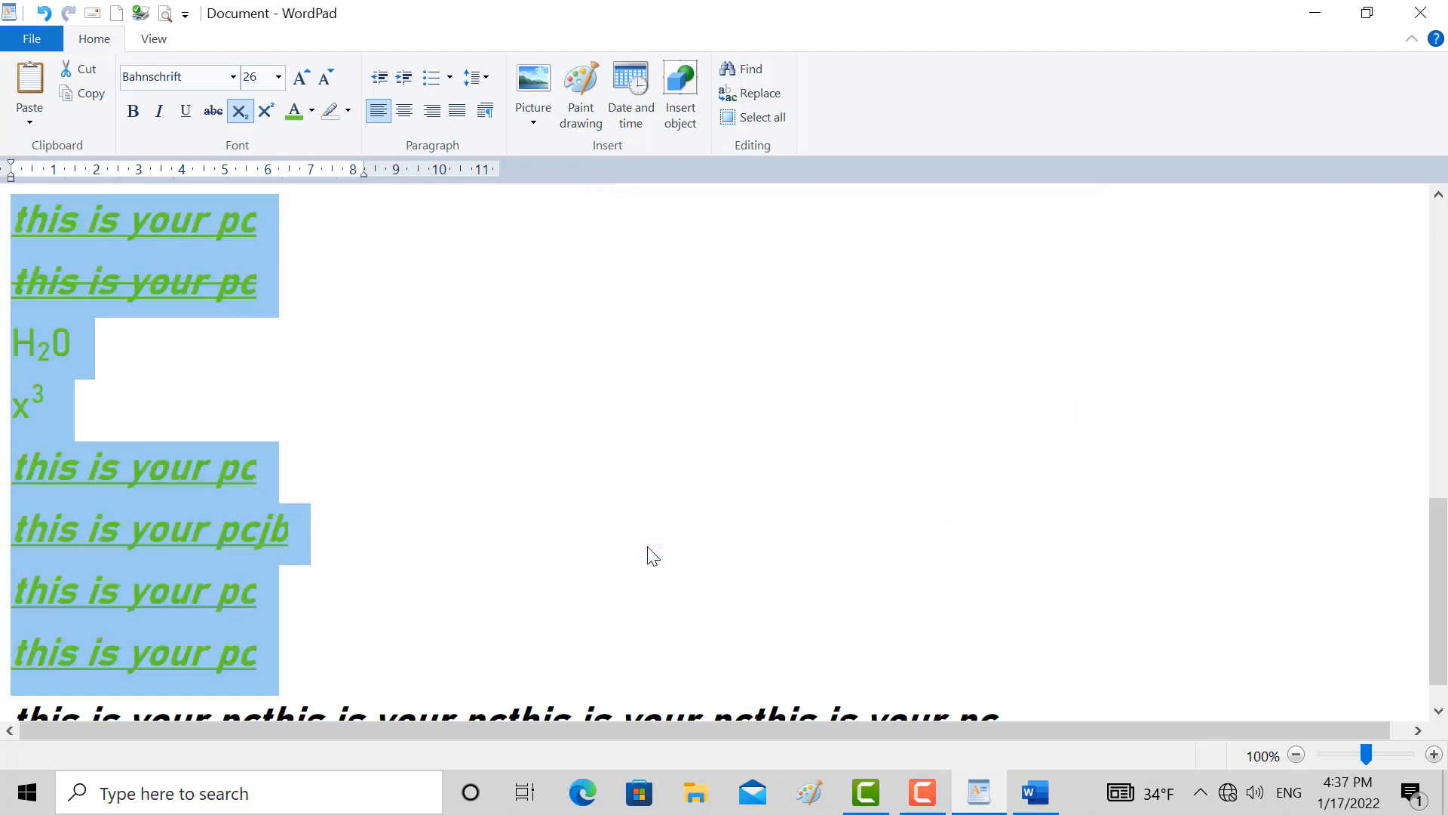
left_click(201, 326)
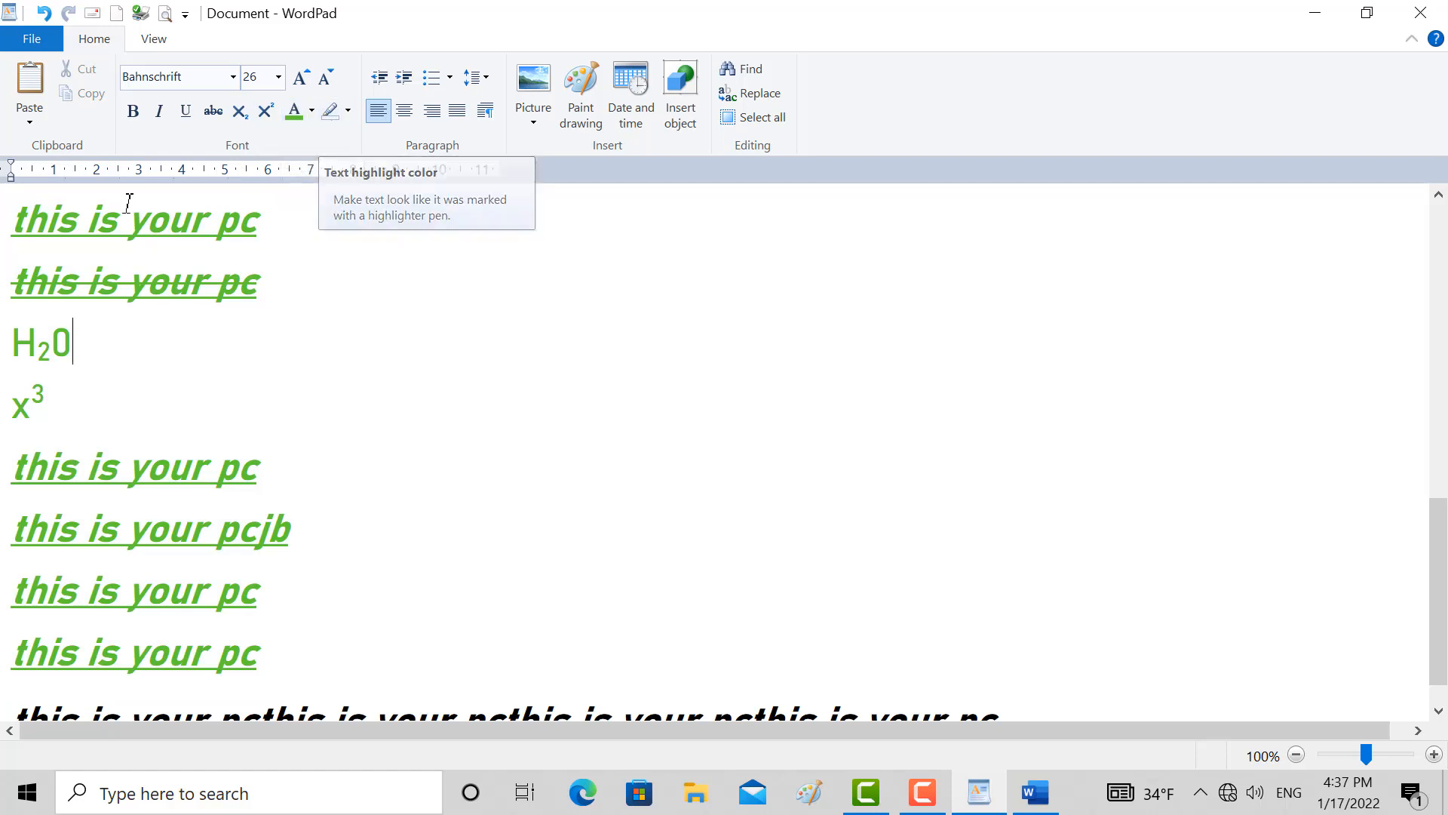
Highlight the lines from the first visible "this is your pc" through "this is your pcjb" in dark gray
left_click_drag(12, 214, 235, 556)
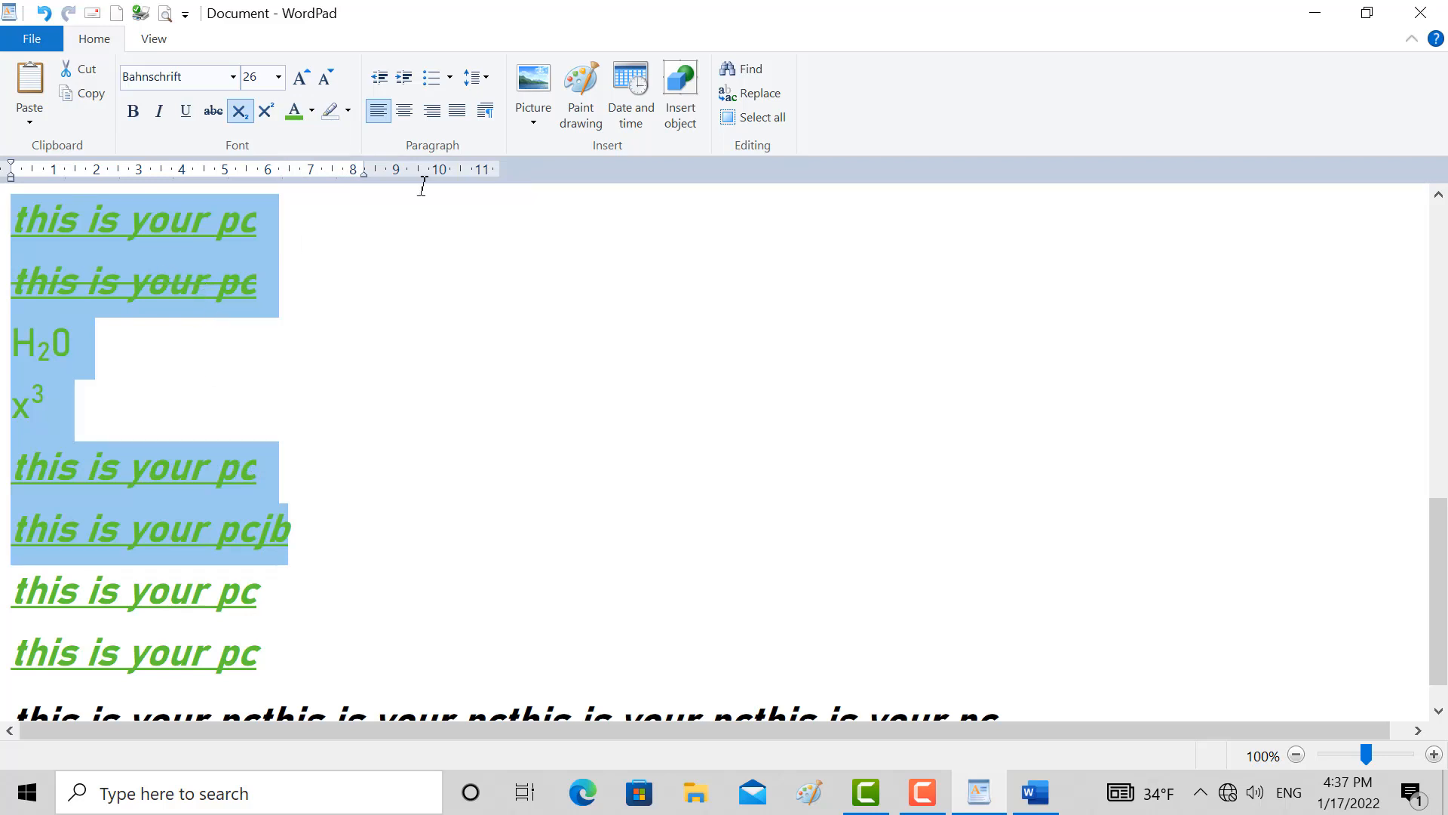
left_click(348, 111)
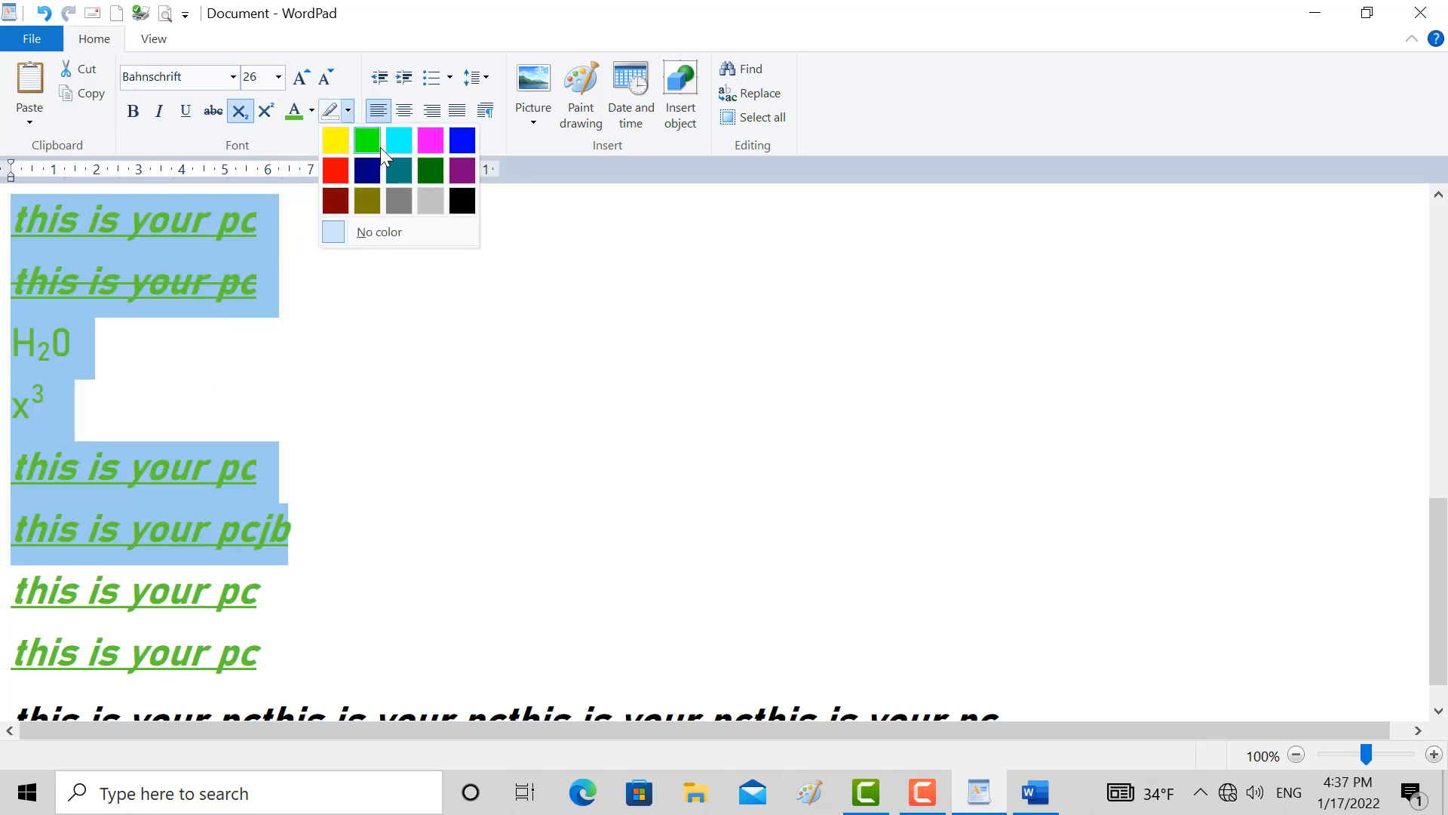
left_click(399, 200)
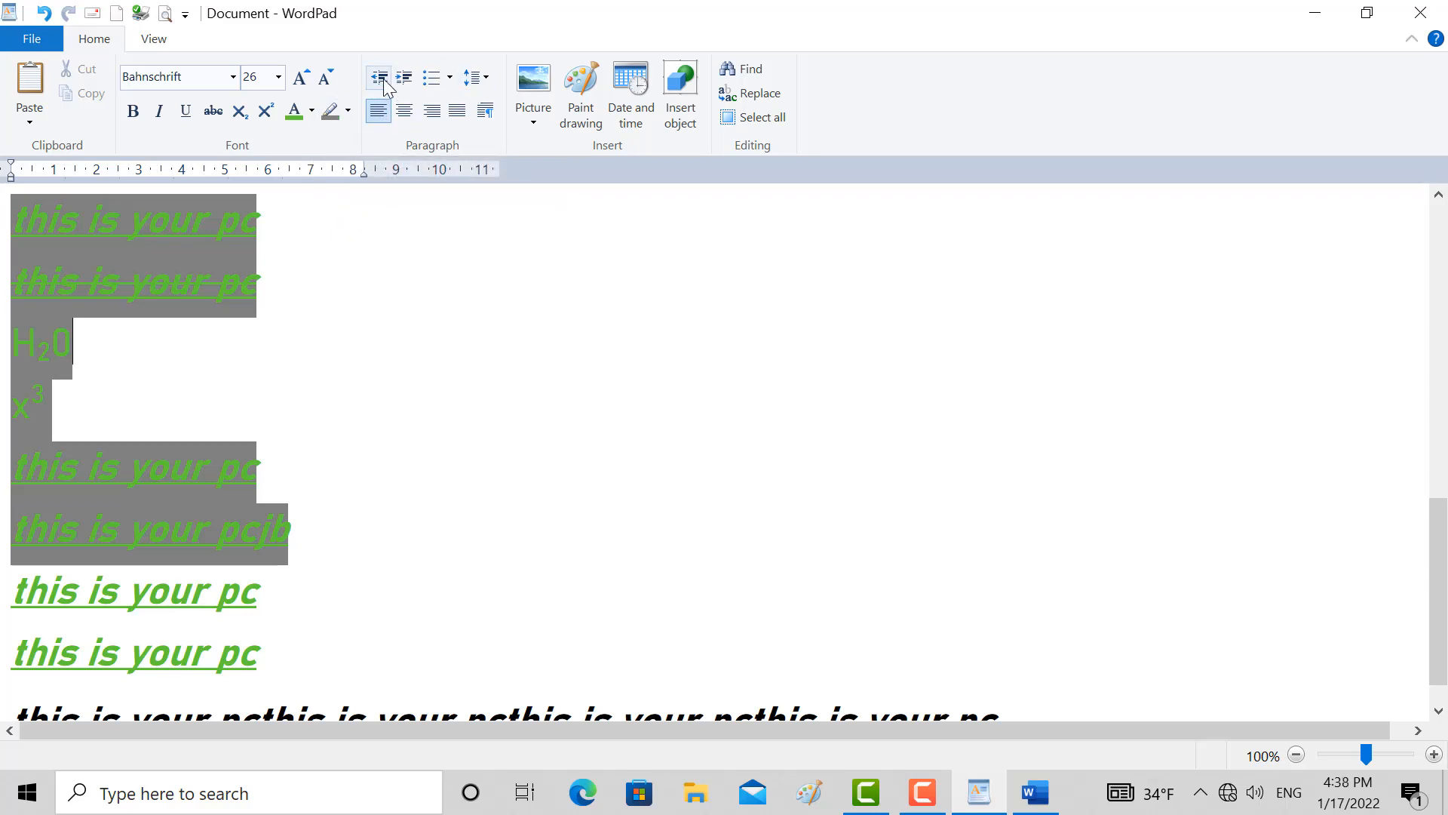
left_click(923, 793)
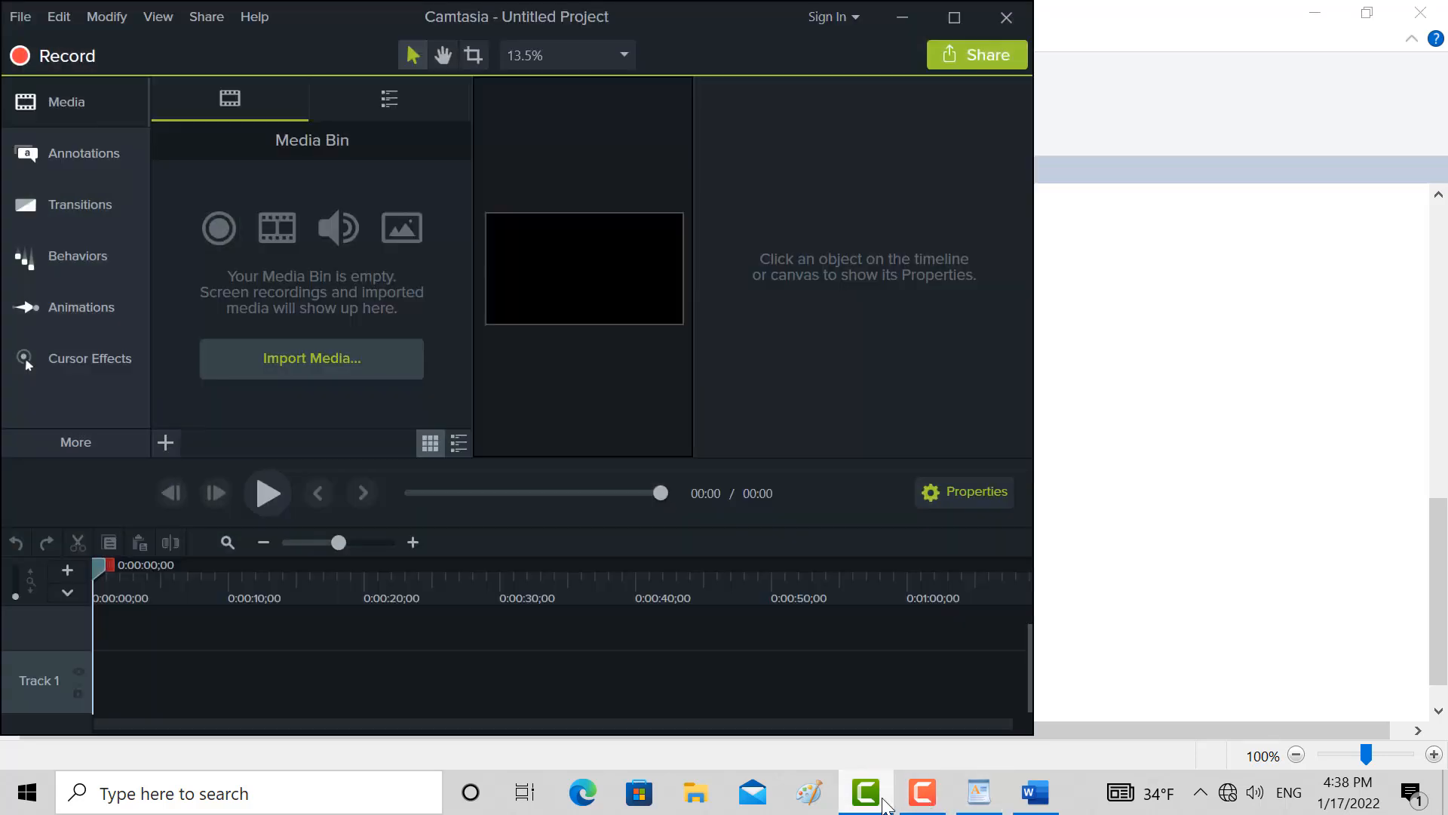
left_click(923, 794)
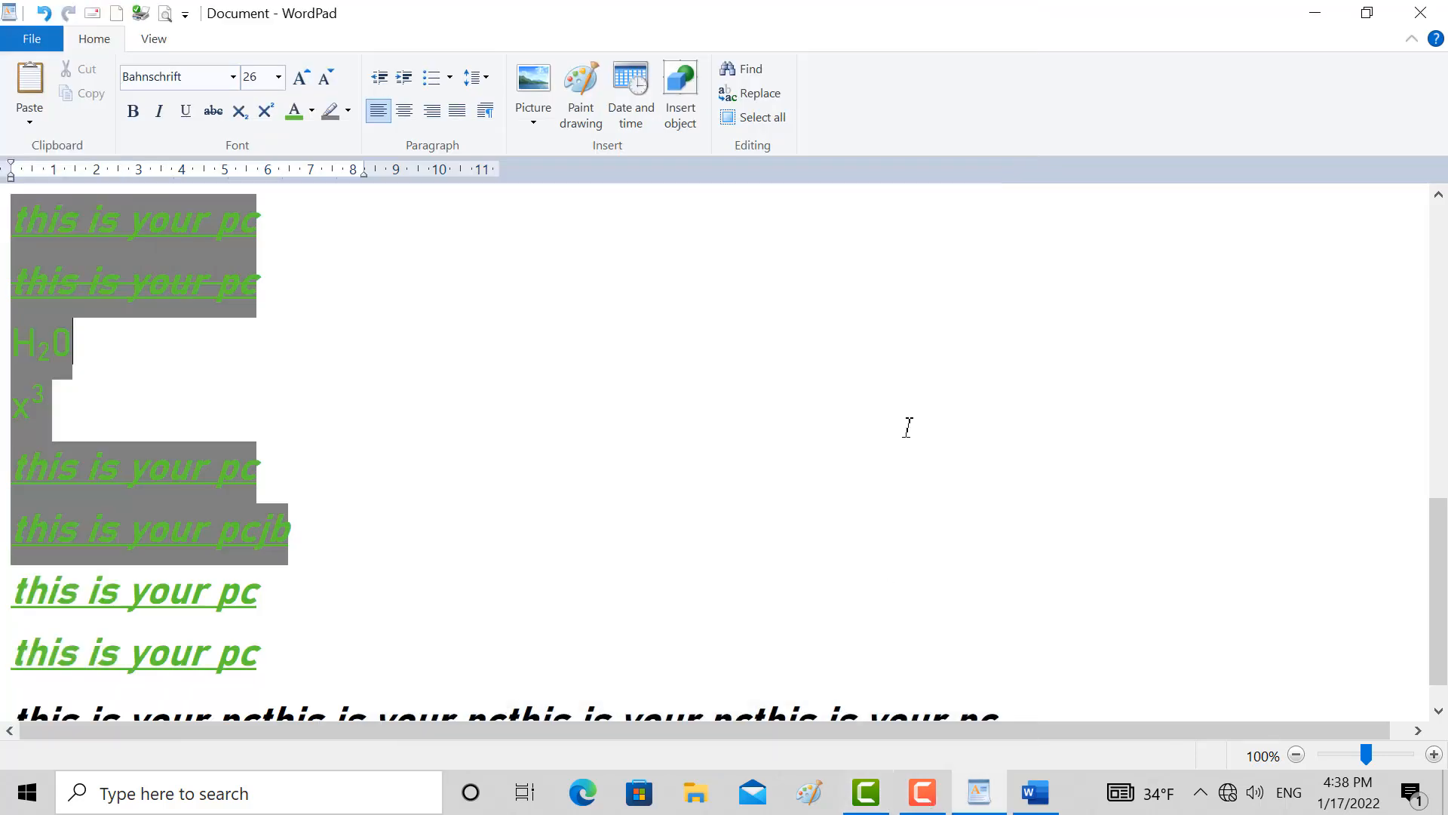
left_click(940, 807)
left_click(940, 811)
Increase the indent of the H₂0 line in several increments and decrease it back to the margin, twice
left_click(405, 77)
left_click(405, 77)
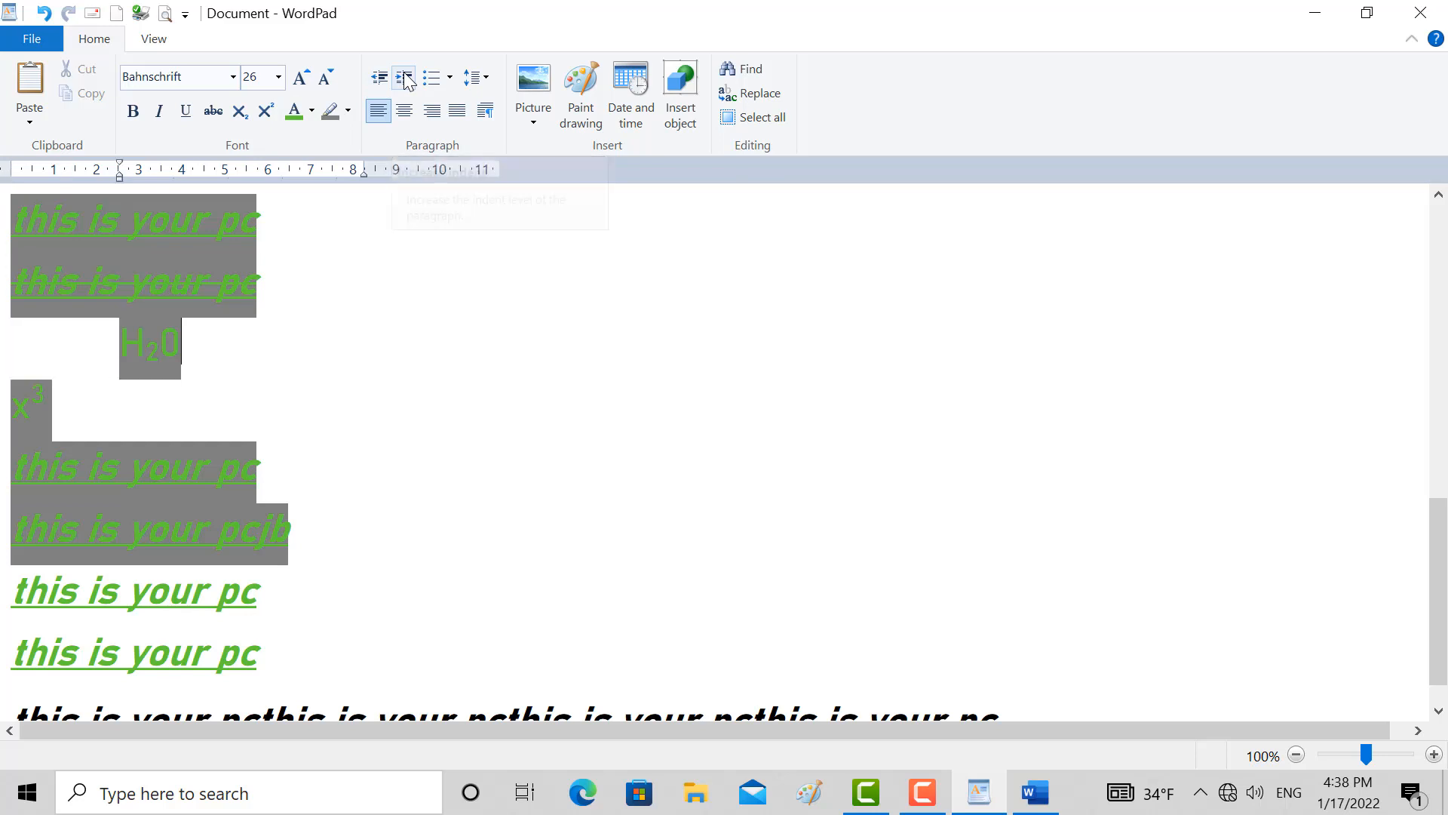
left_click(405, 78)
left_click(405, 77)
left_click(405, 78)
left_click(405, 77)
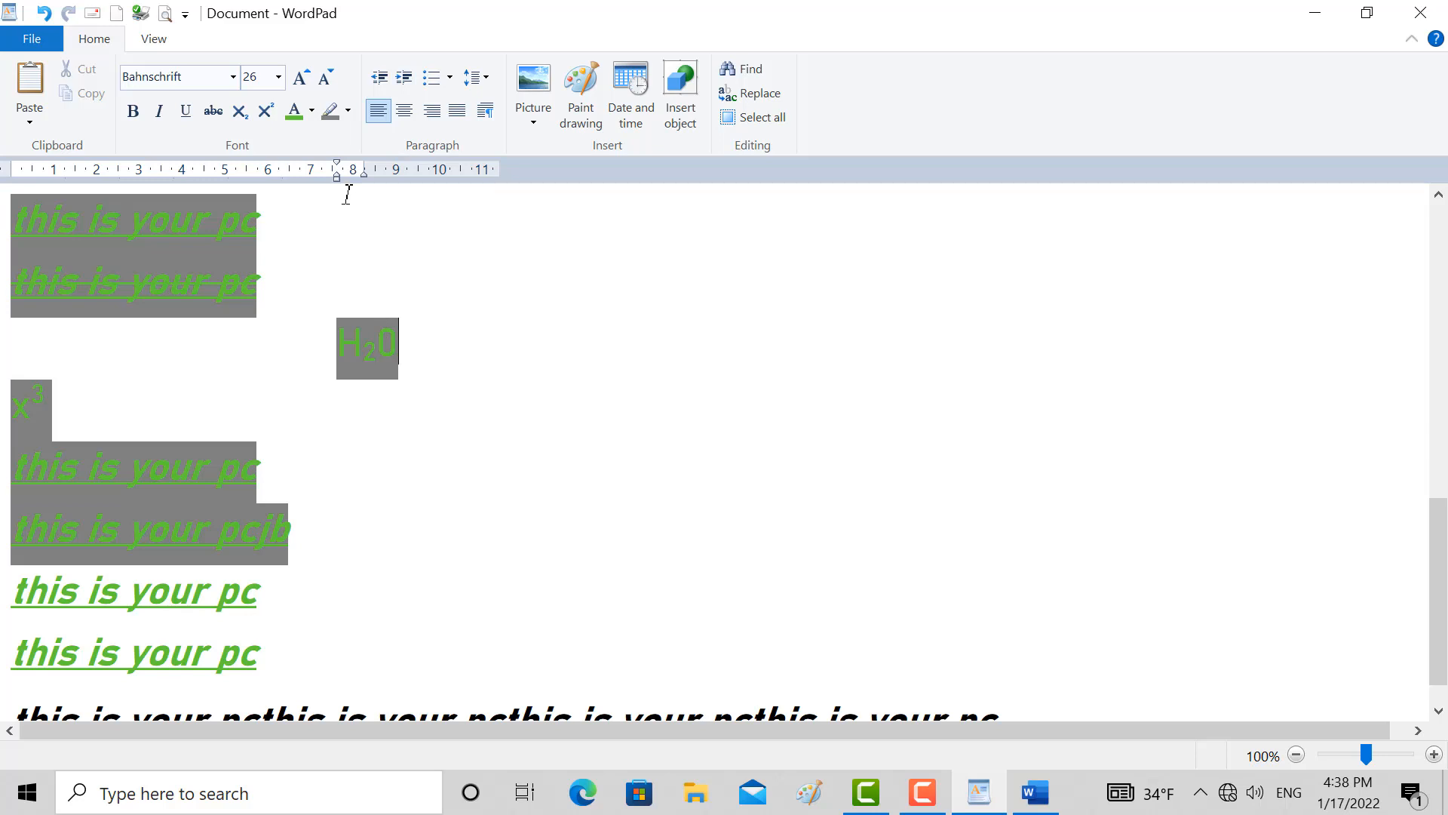
left_click(382, 78)
left_click(382, 78)
left_click(387, 81)
left_click(386, 80)
left_click(387, 81)
left_click(386, 81)
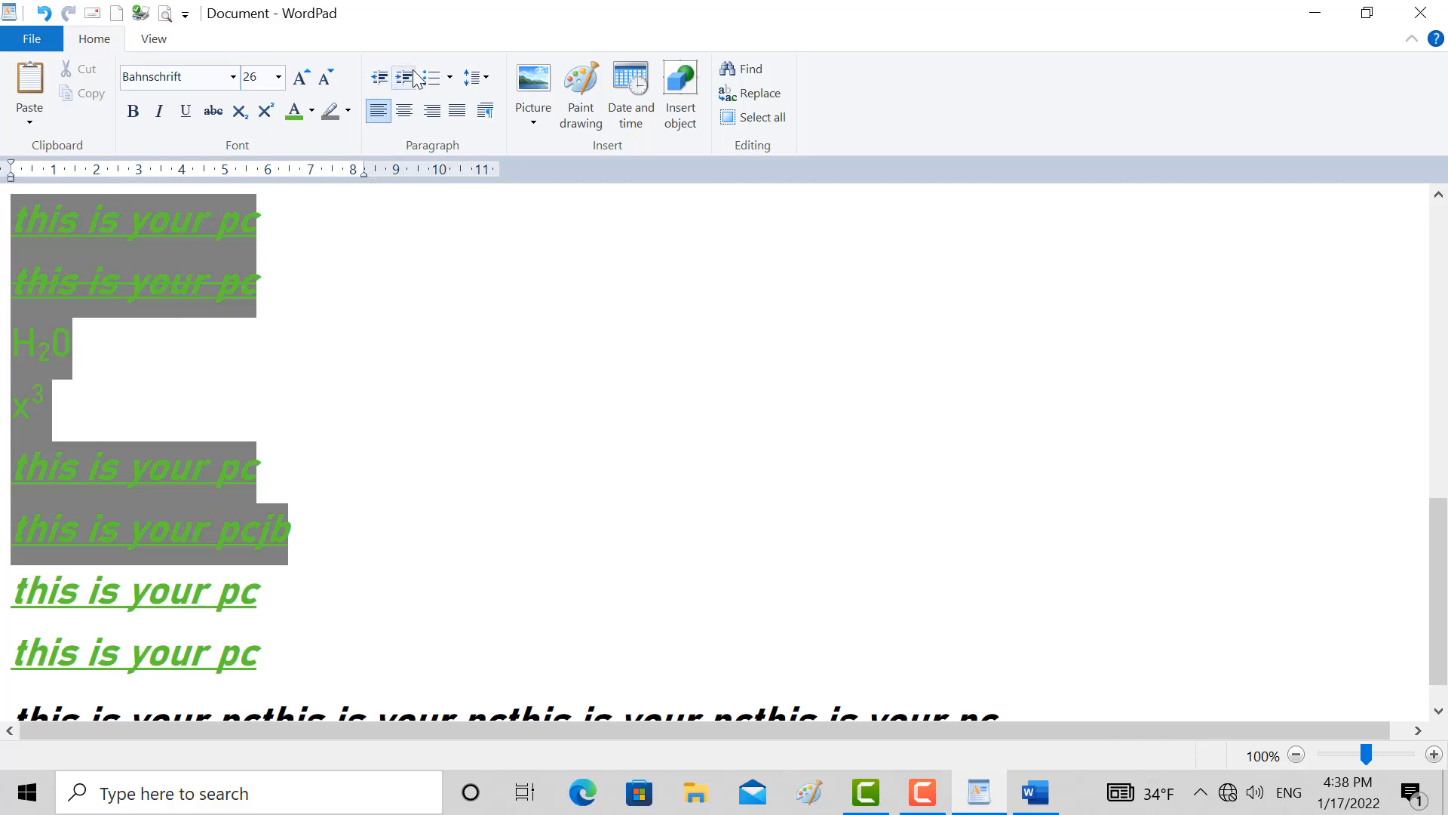
left_click(413, 80)
left_click(413, 80)
left_click(413, 80)
left_click(414, 80)
left_click(413, 79)
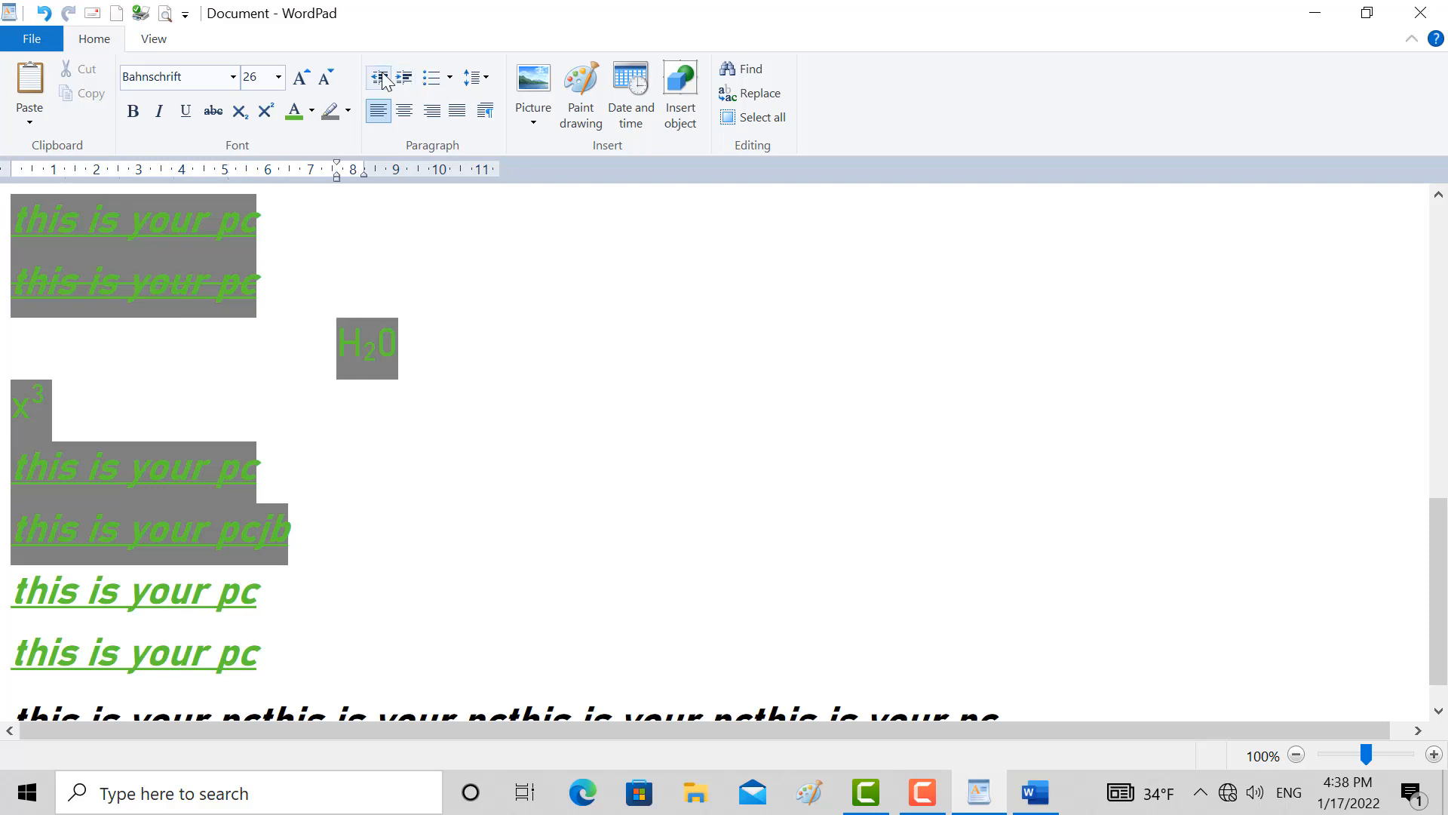
left_click(382, 78)
left_click(382, 78)
left_click(382, 77)
left_click(383, 77)
left_click(382, 78)
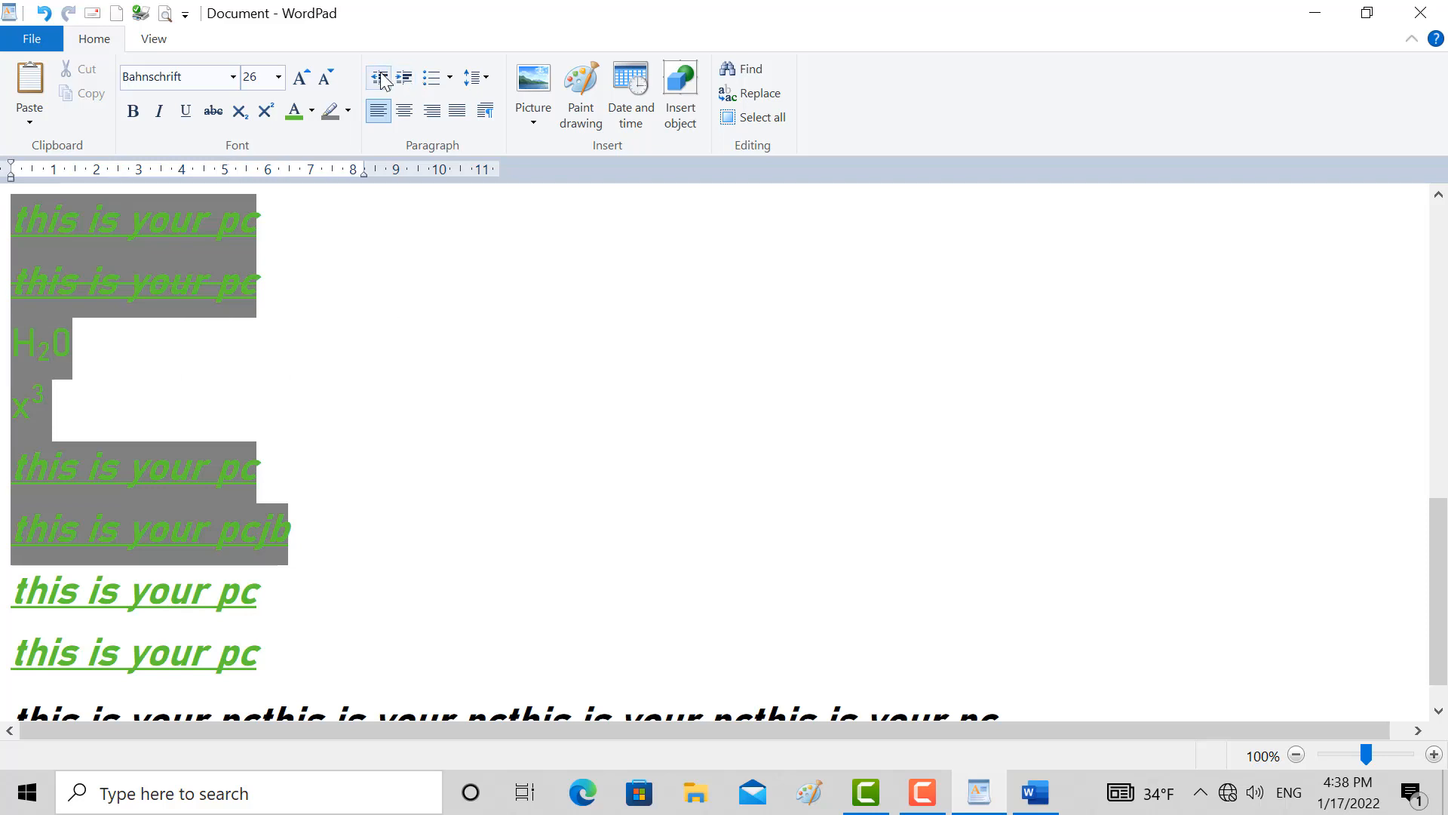
Step the H₂0 line's indent up and down, leaving it at about 7.6 on the ruler
left_click(404, 79)
left_click(404, 80)
left_click(405, 79)
left_click(404, 79)
left_click(404, 79)
left_click(404, 80)
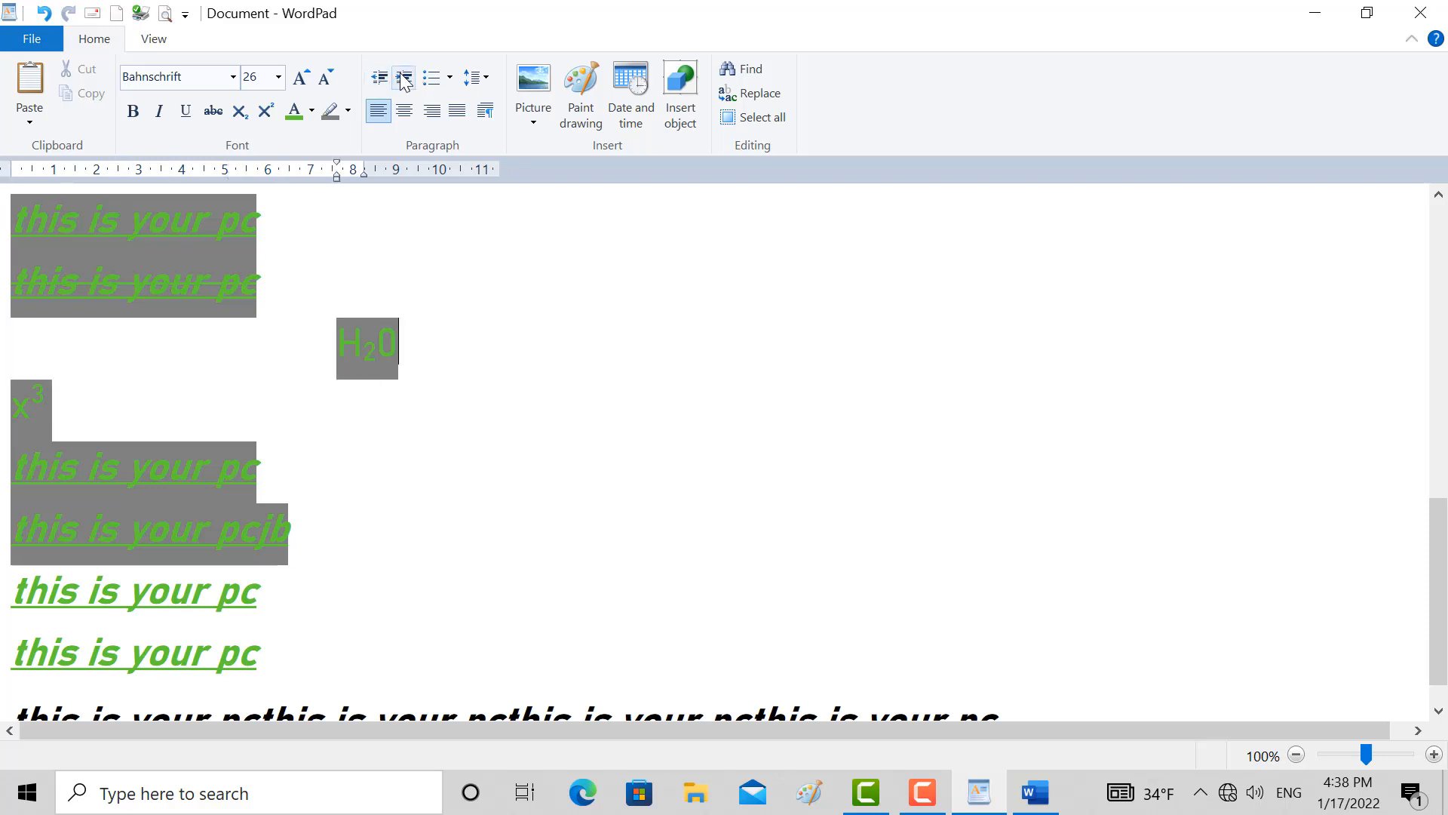
left_click(382, 86)
left_click(382, 86)
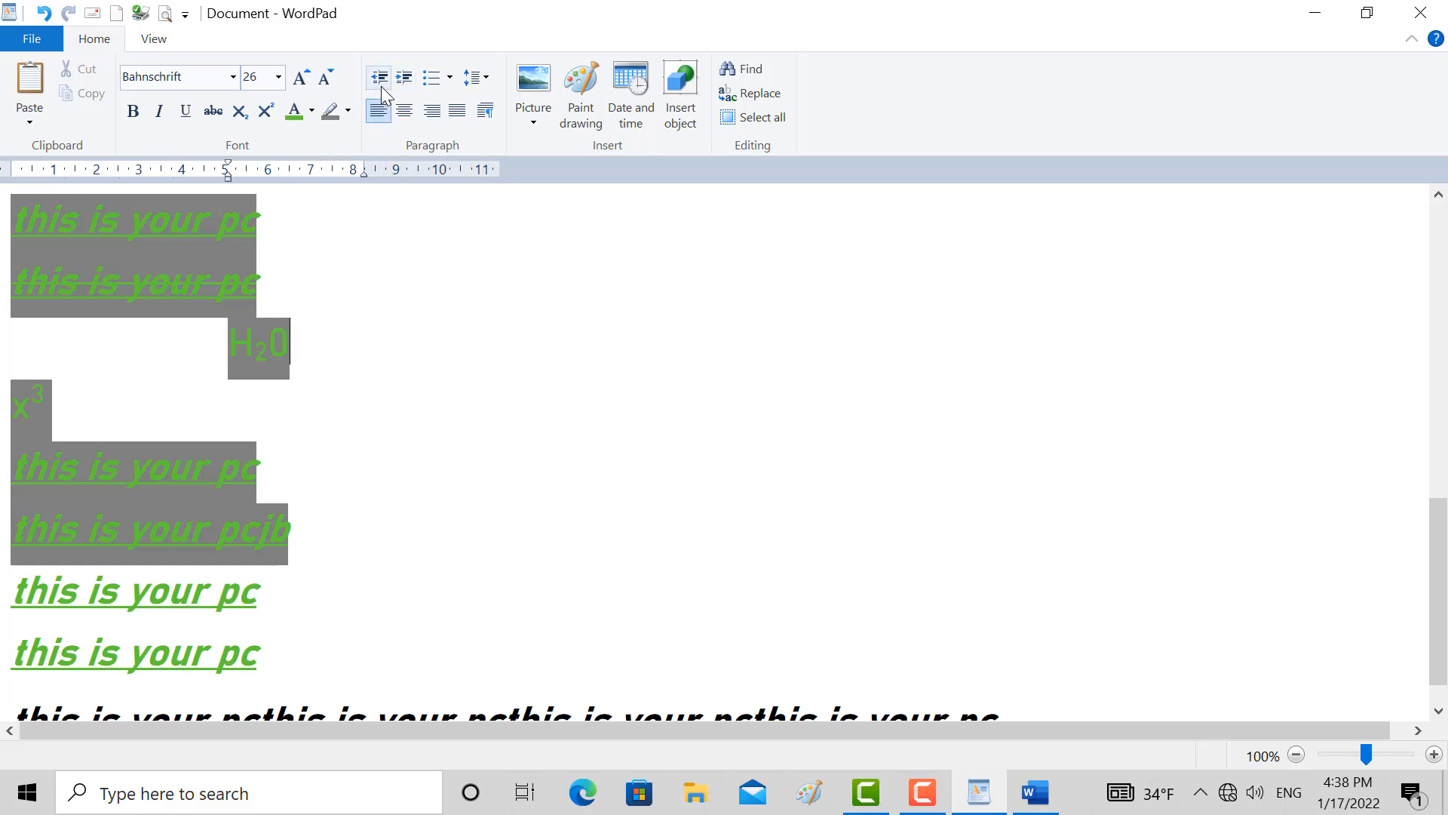
left_click(381, 86)
left_click(381, 86)
left_click(382, 86)
left_click(405, 89)
left_click(405, 89)
left_click(405, 89)
left_click(404, 89)
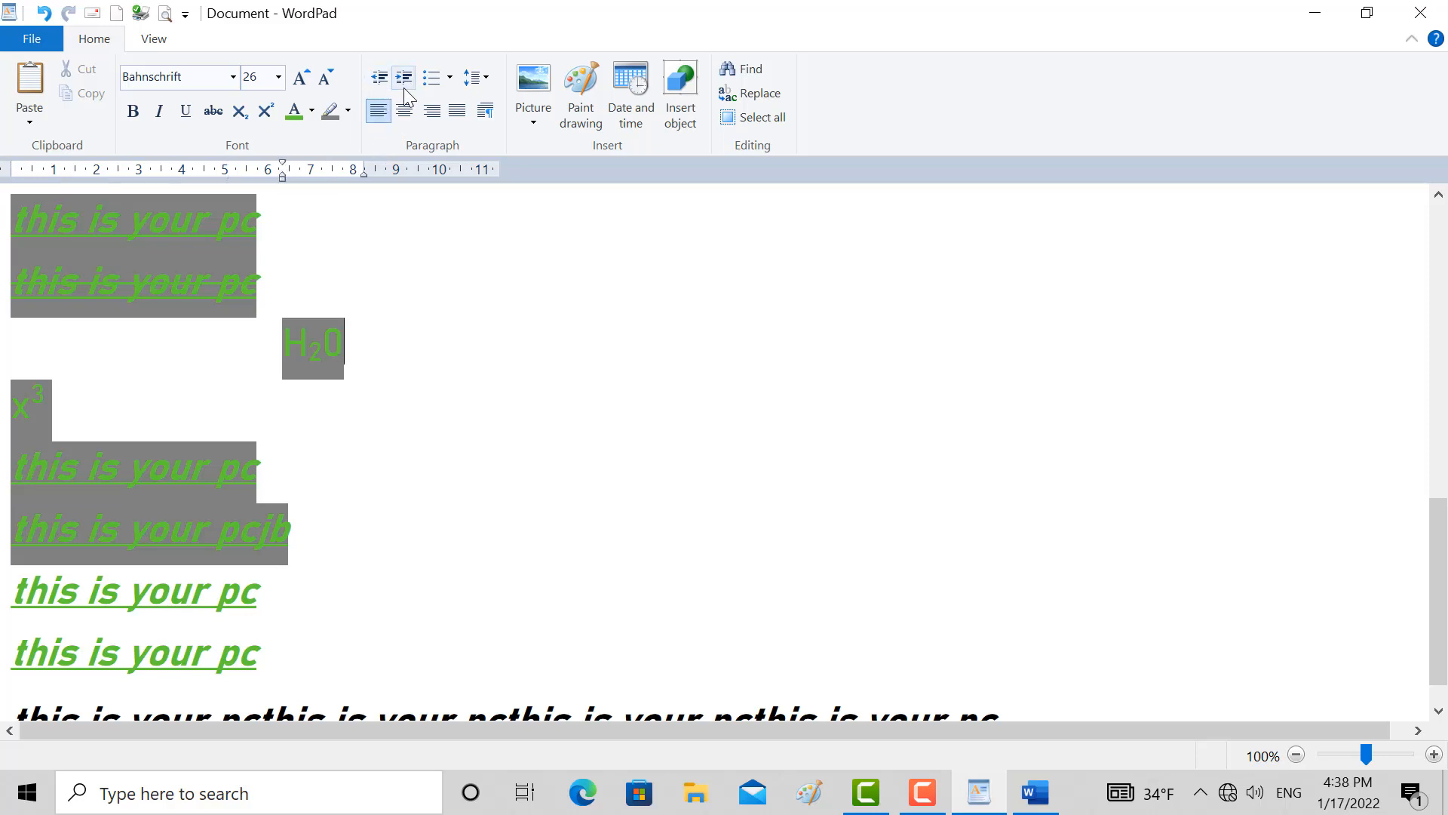
left_click(405, 89)
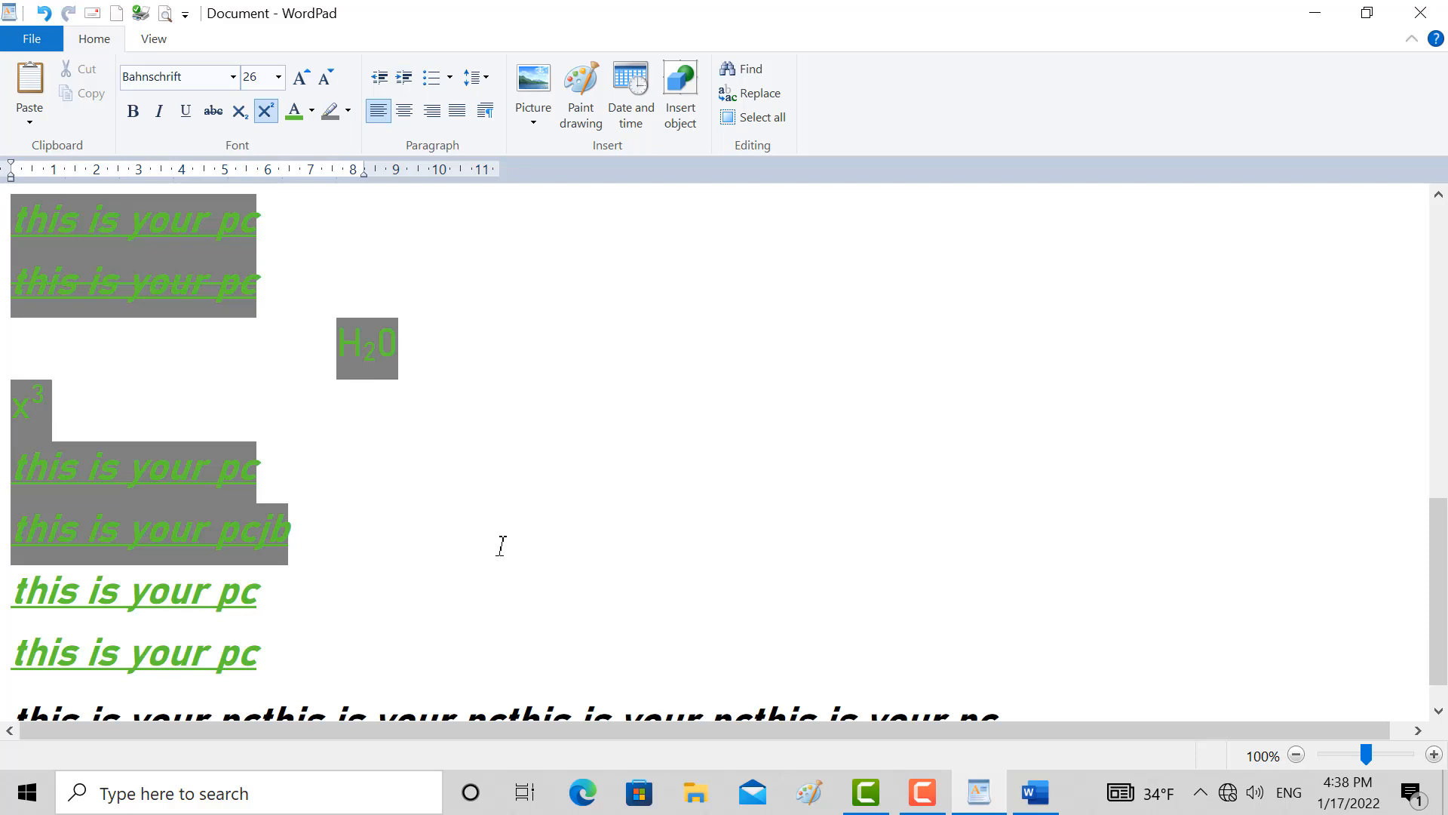
Add an empty line below the long last line, view the available list styles, and close them without choosing one
left_click(903, 595)
scroll(980, 611, "down", 1)
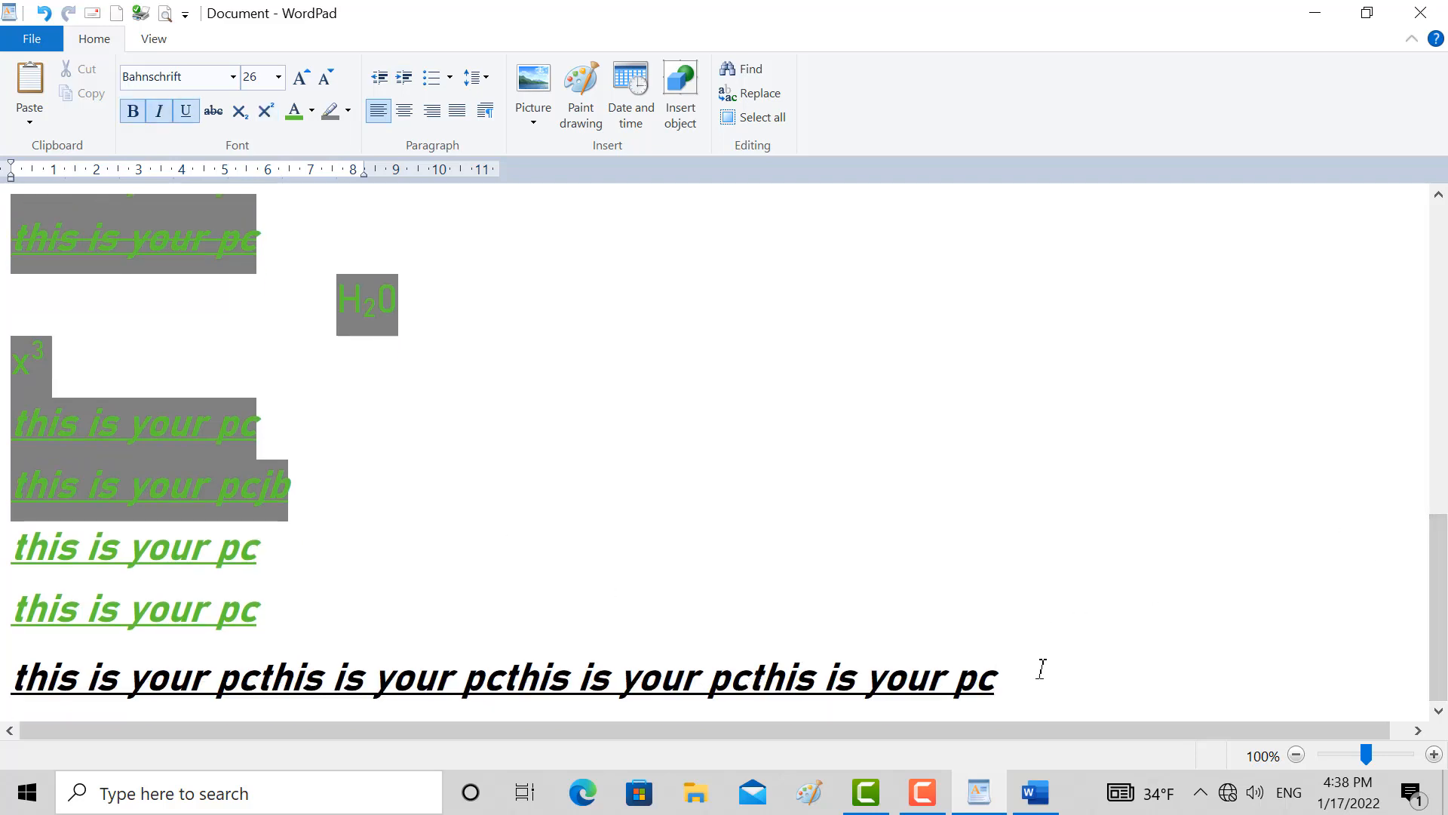
key("Return")
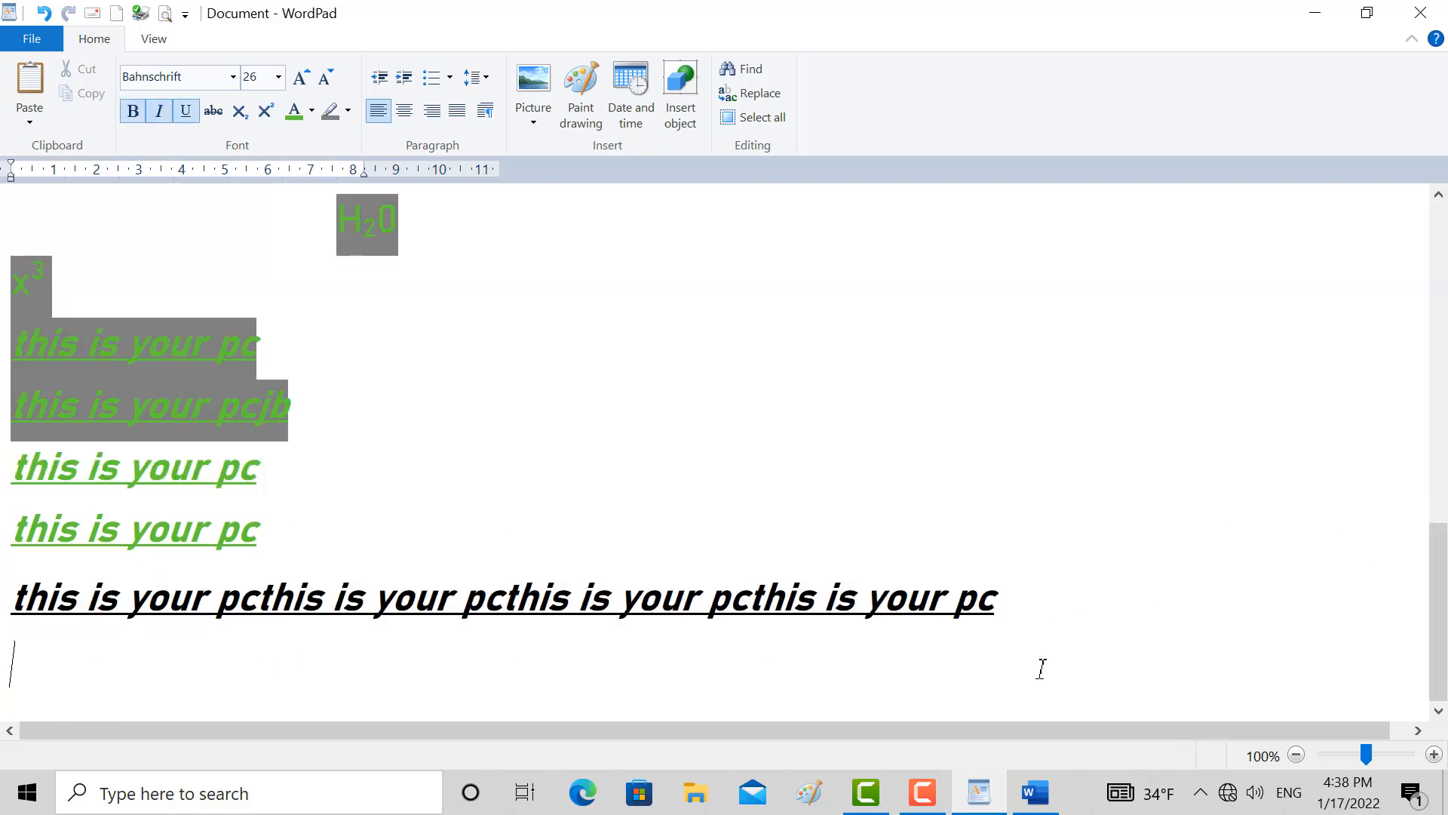
left_click(452, 79)
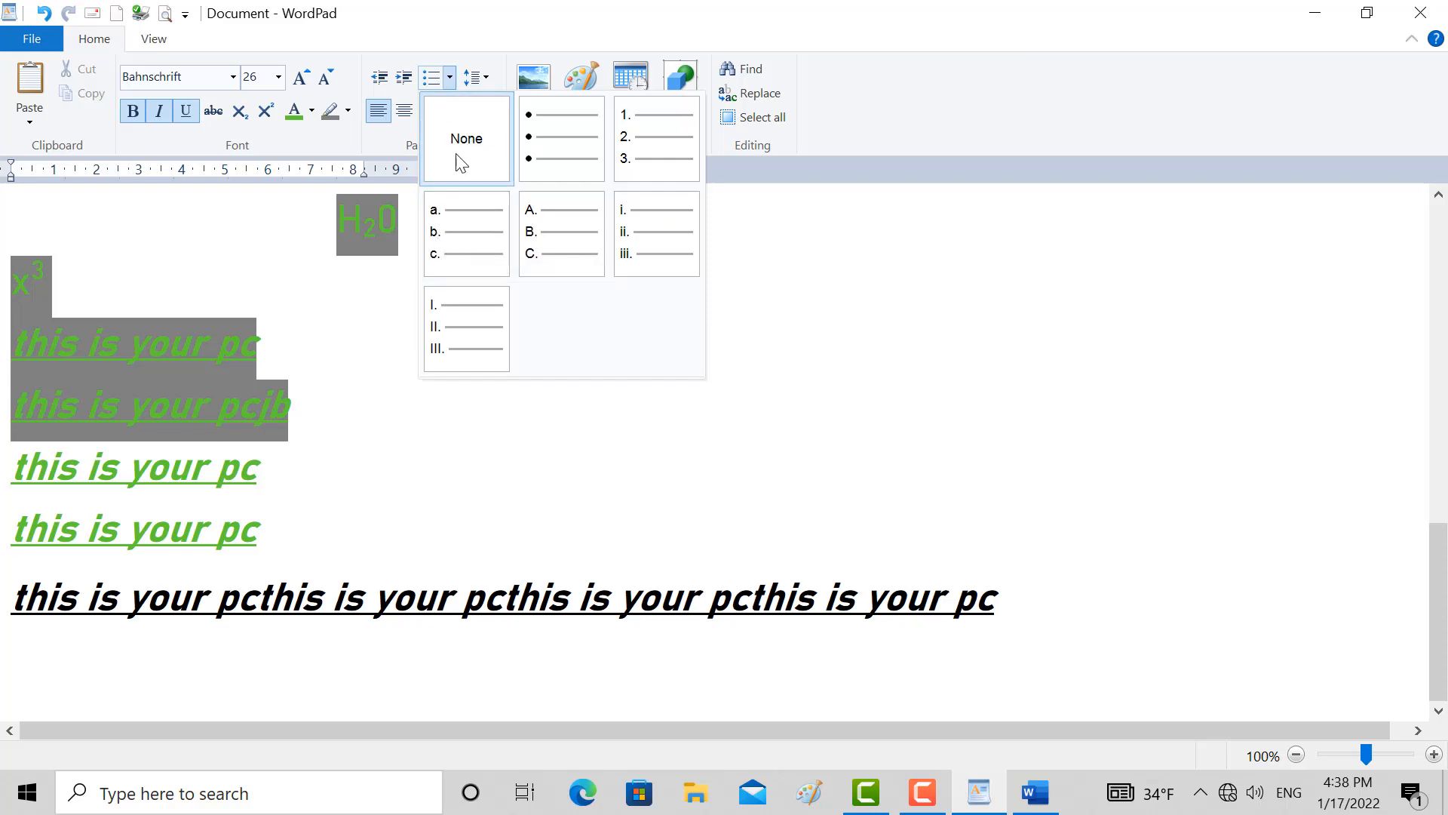
left_click(103, 667)
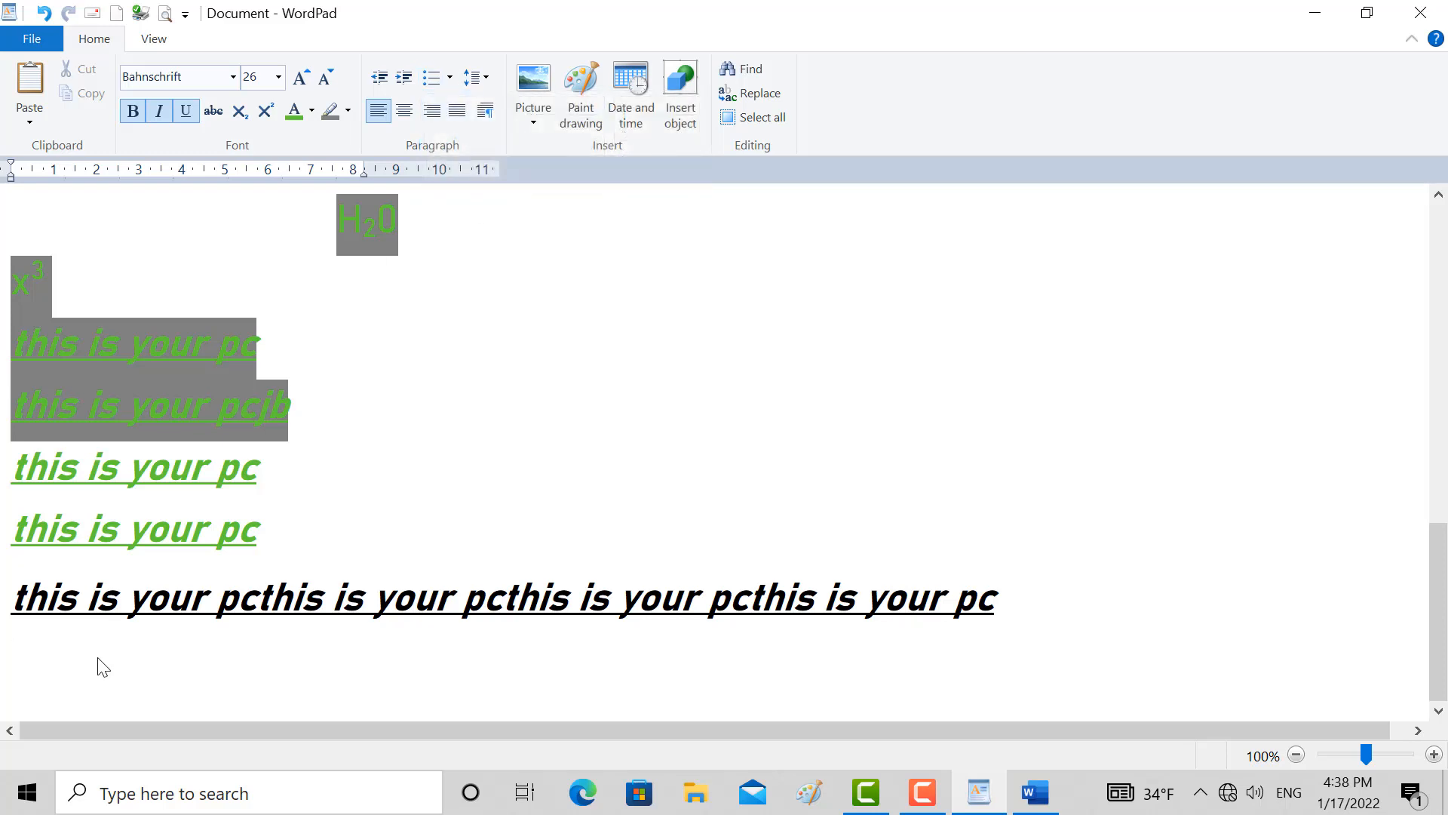
Write the question "what is capital of afghanistan?" below the long last line and start a new line under it
type("wh8a")
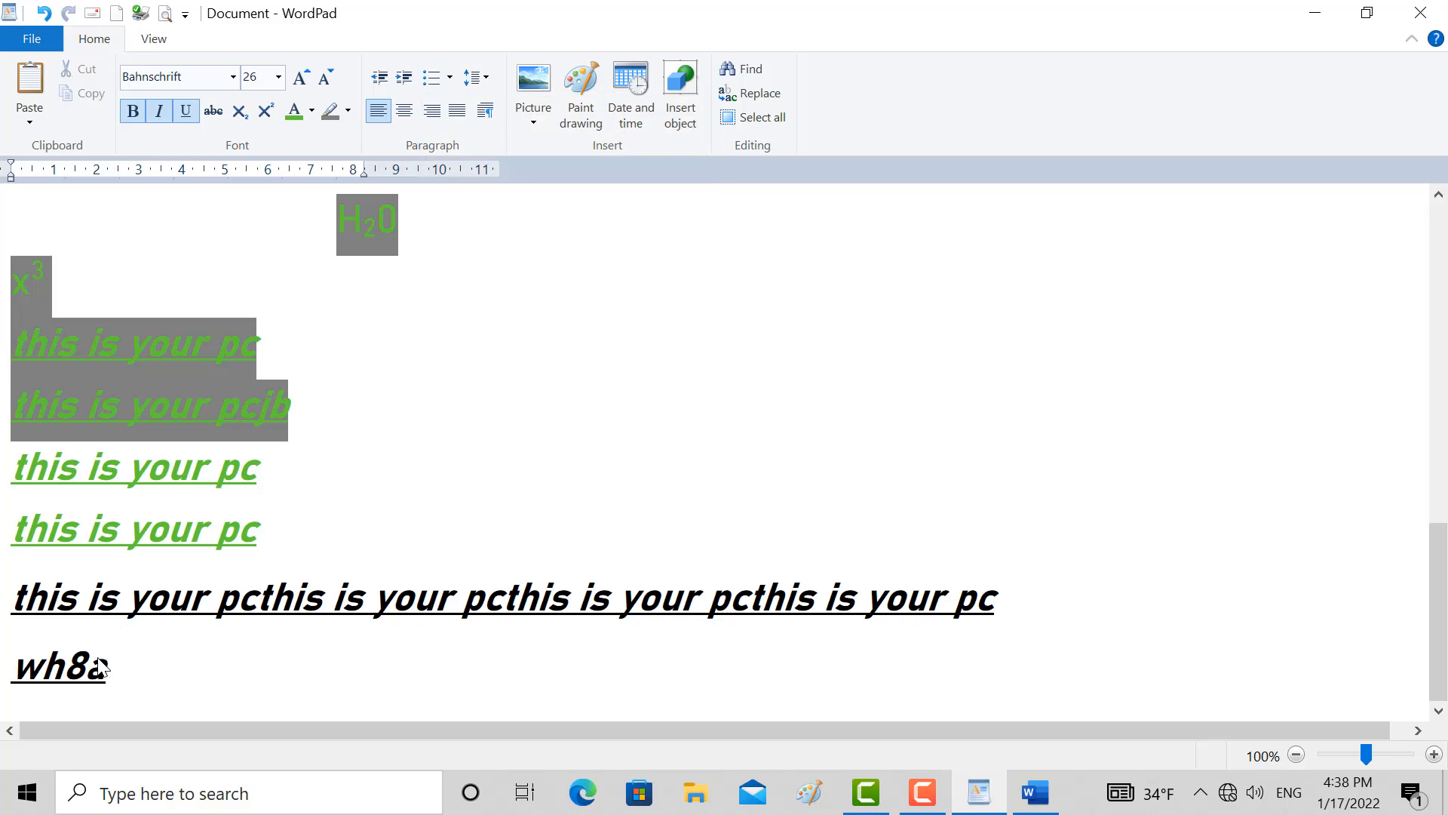
key("BackSpace")
key("BackSpace")
type("at is k")
key("BackSpace")
type("ca")
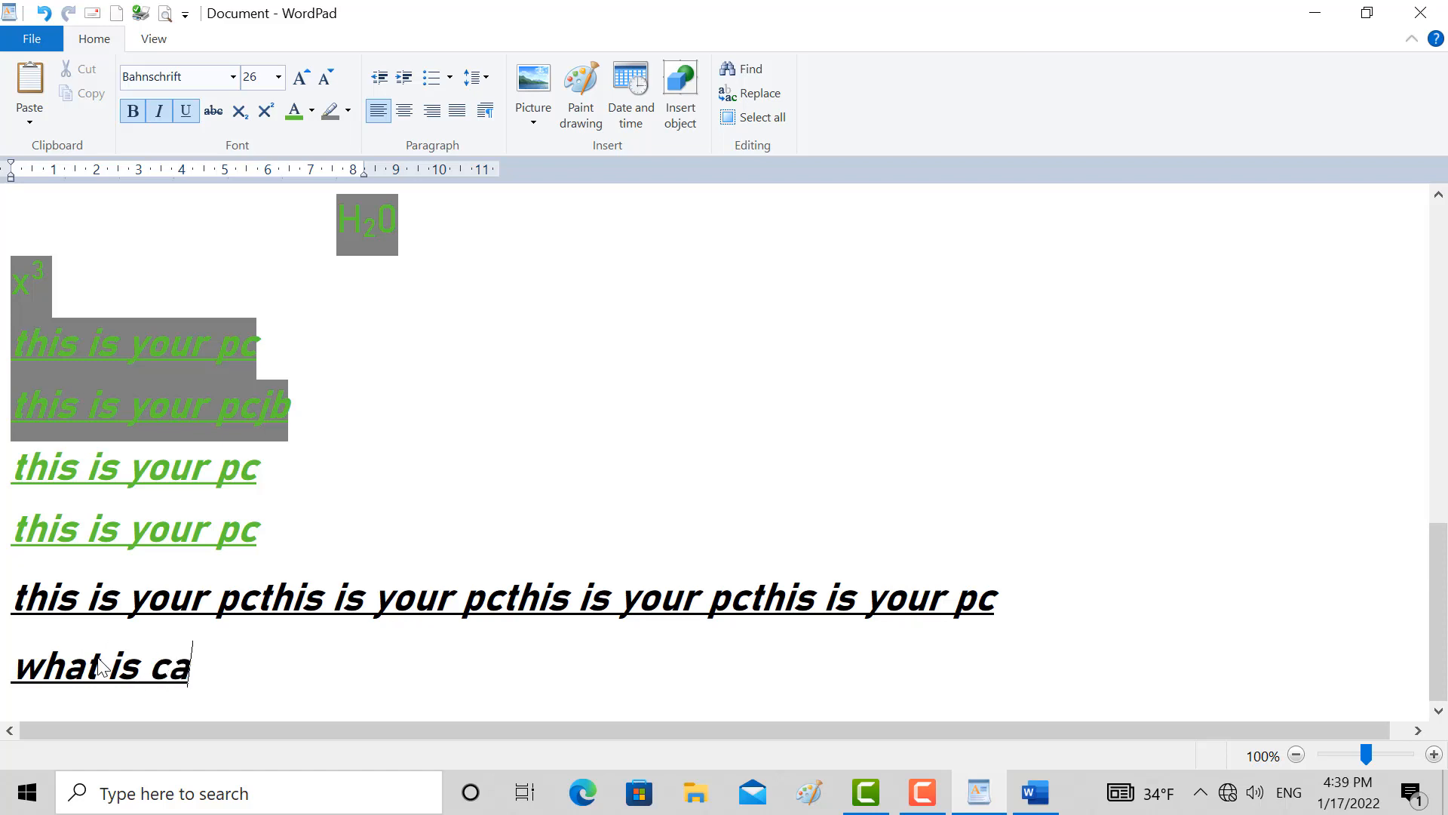
type("pital ")
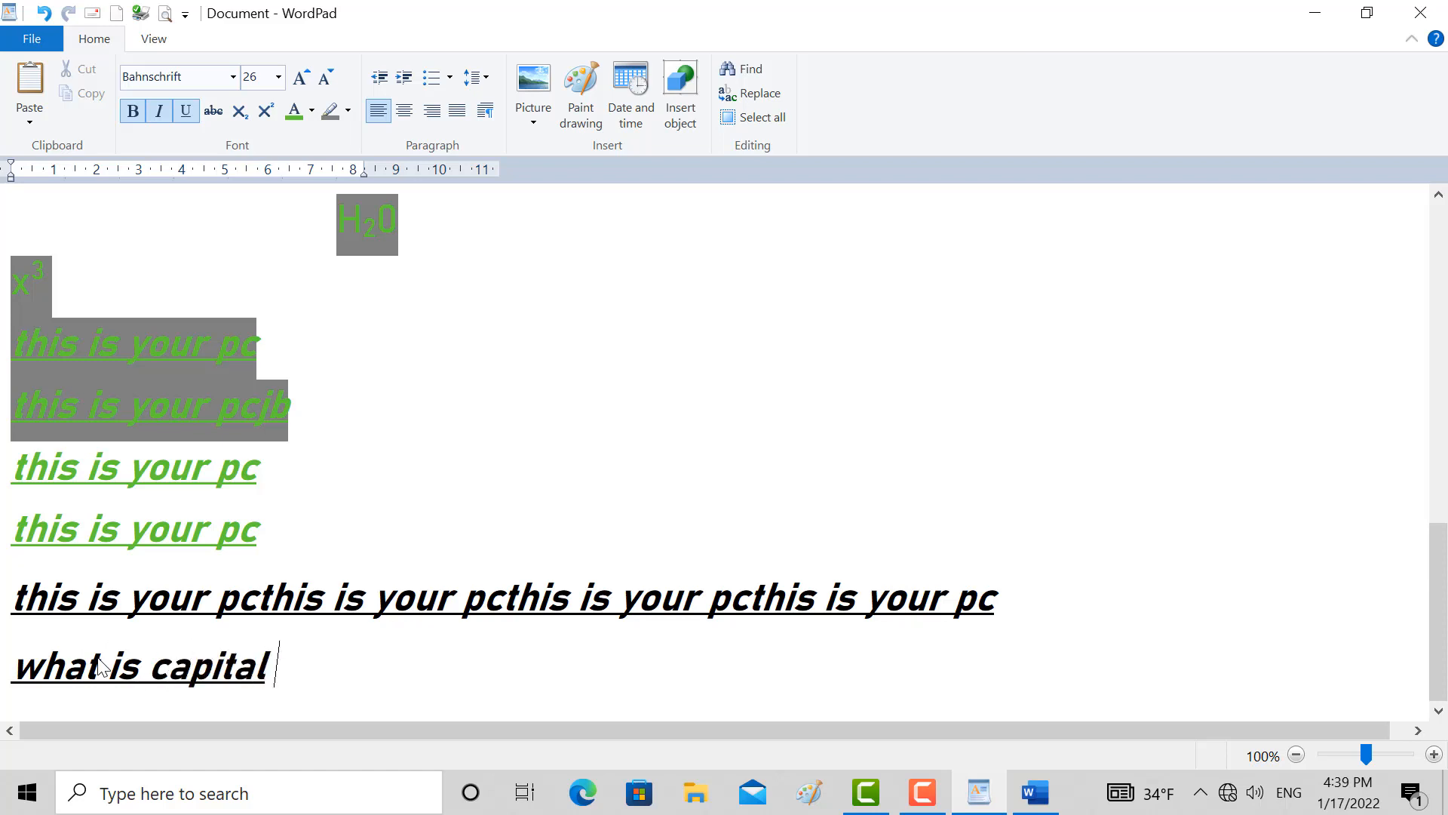
type("of a")
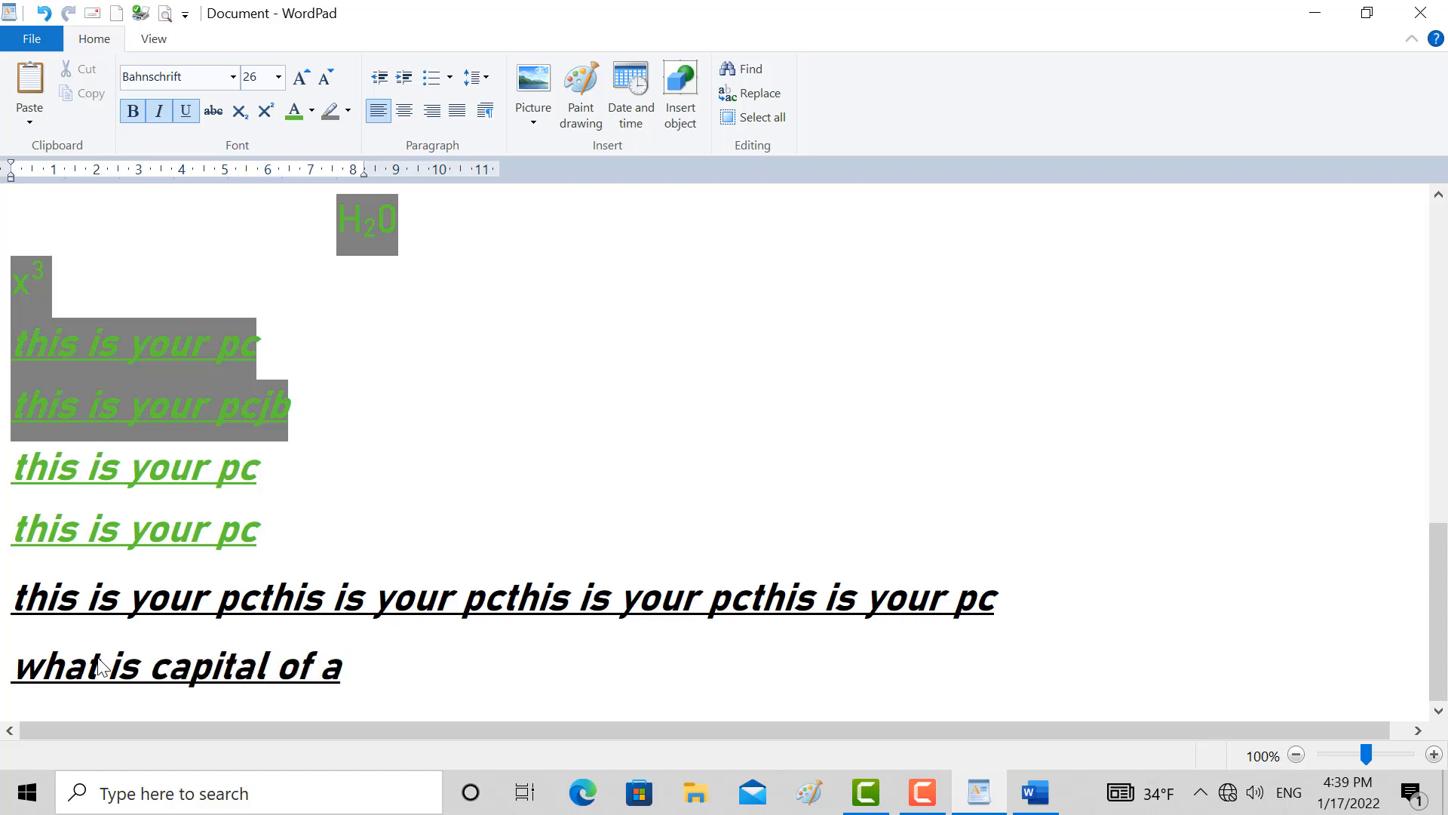
type("fghanusat")
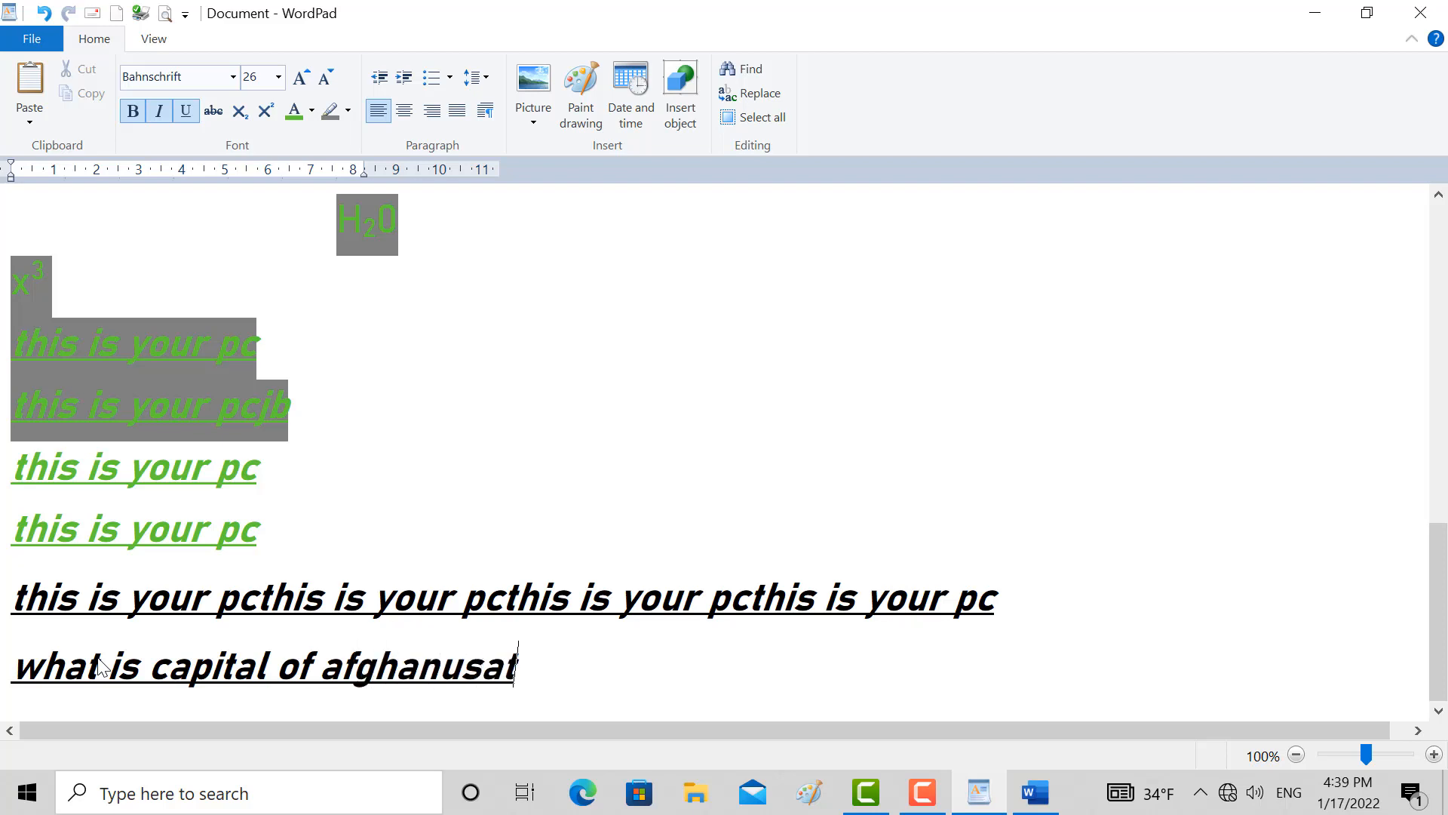
key("BackSpace")
key("BackSpace")
key("BackSpace")
key("BackSpace")
type("i")
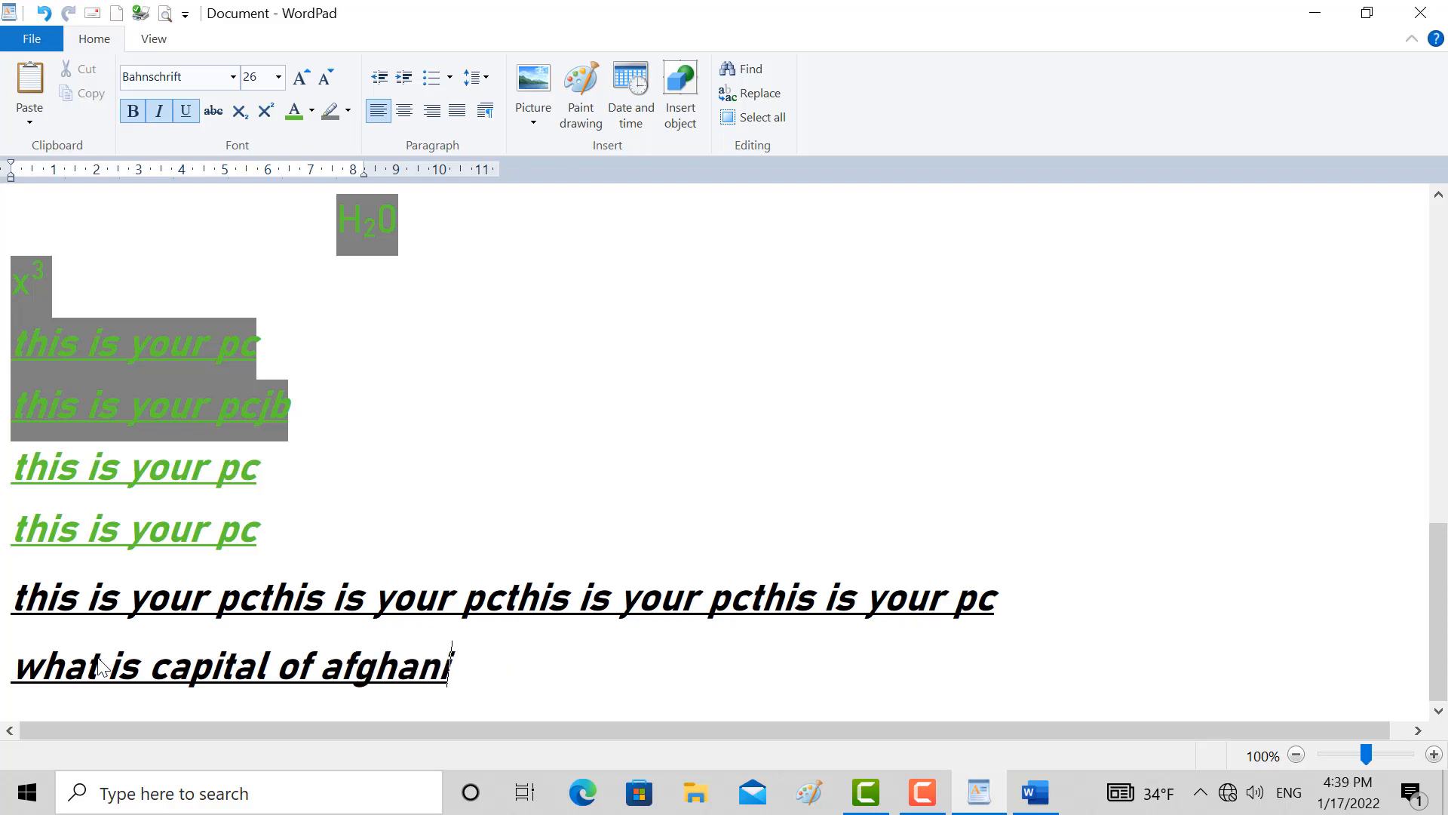
type("stan?")
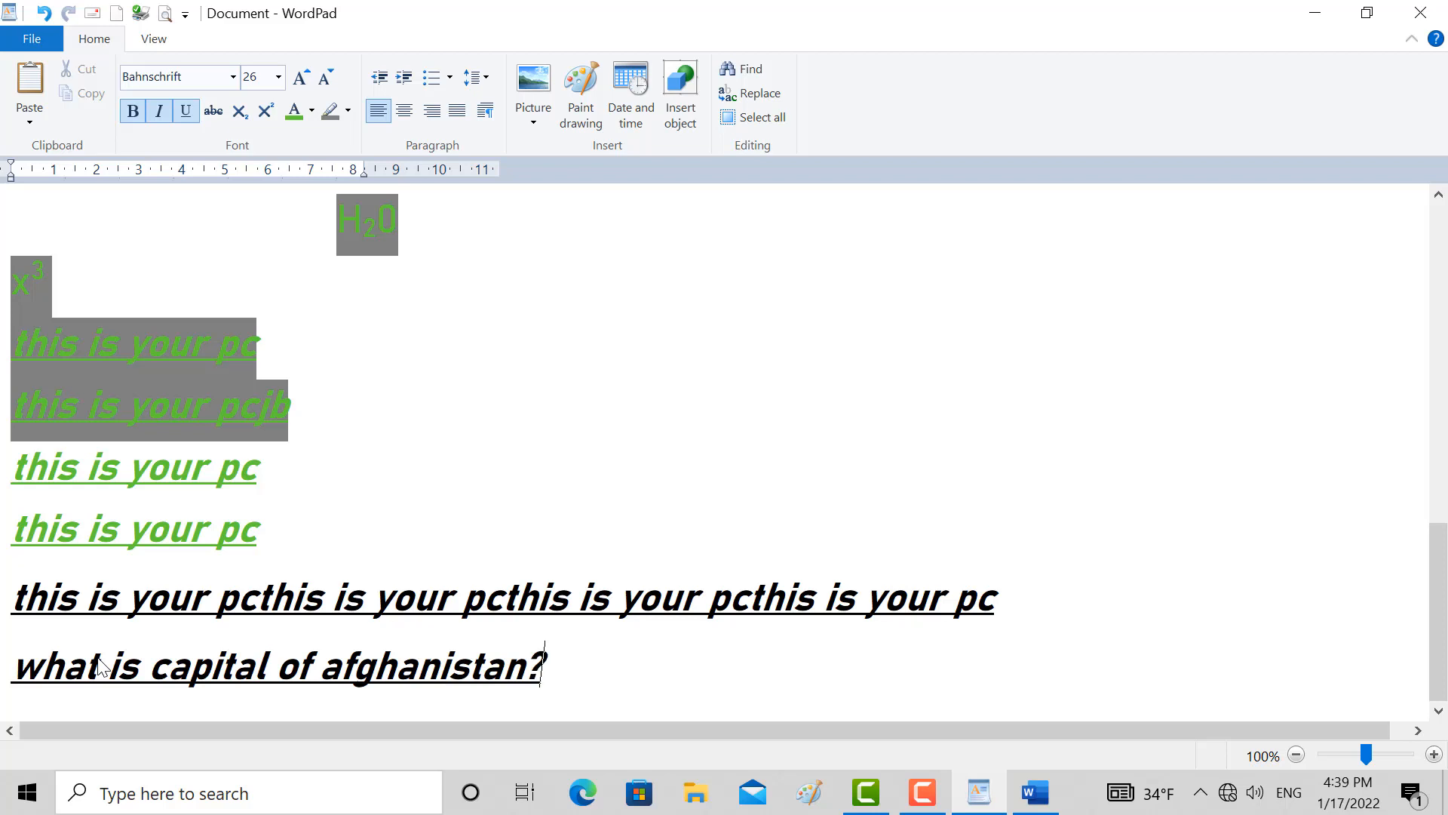
key("Return")
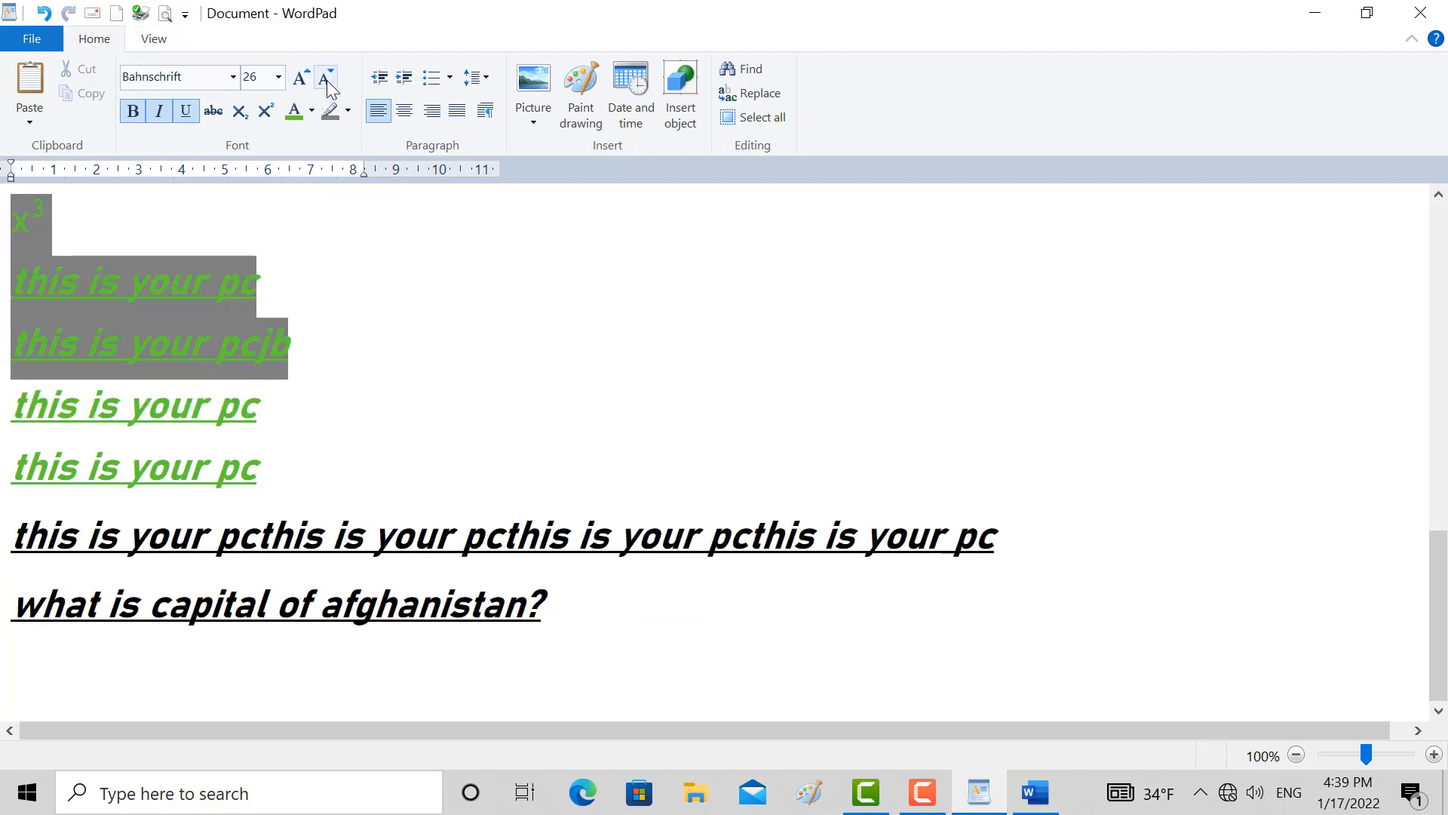
Make the empty line under the question the start of an uppercase lettered list (A, B, C)
left_click(434, 78)
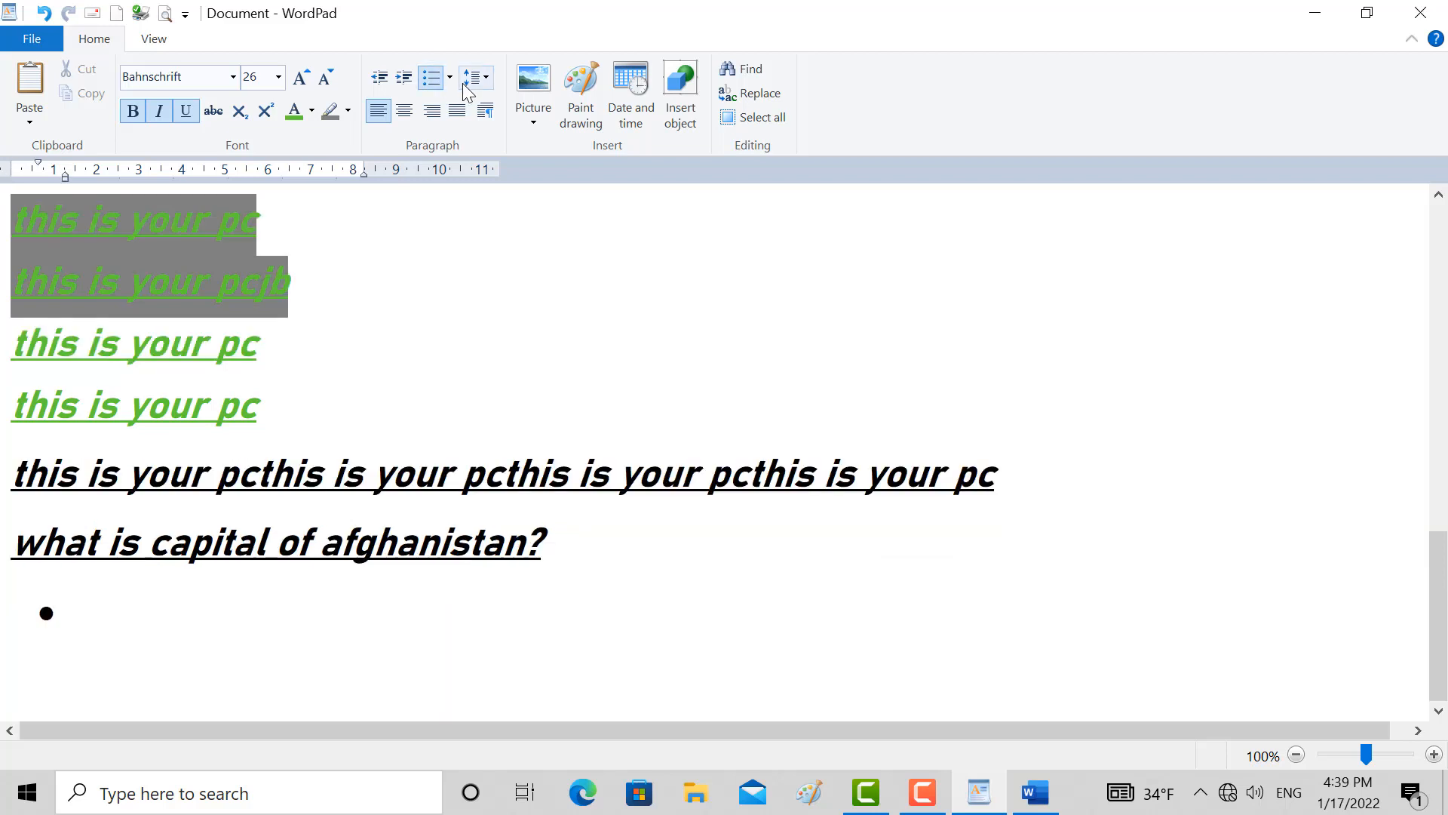
left_click(467, 79)
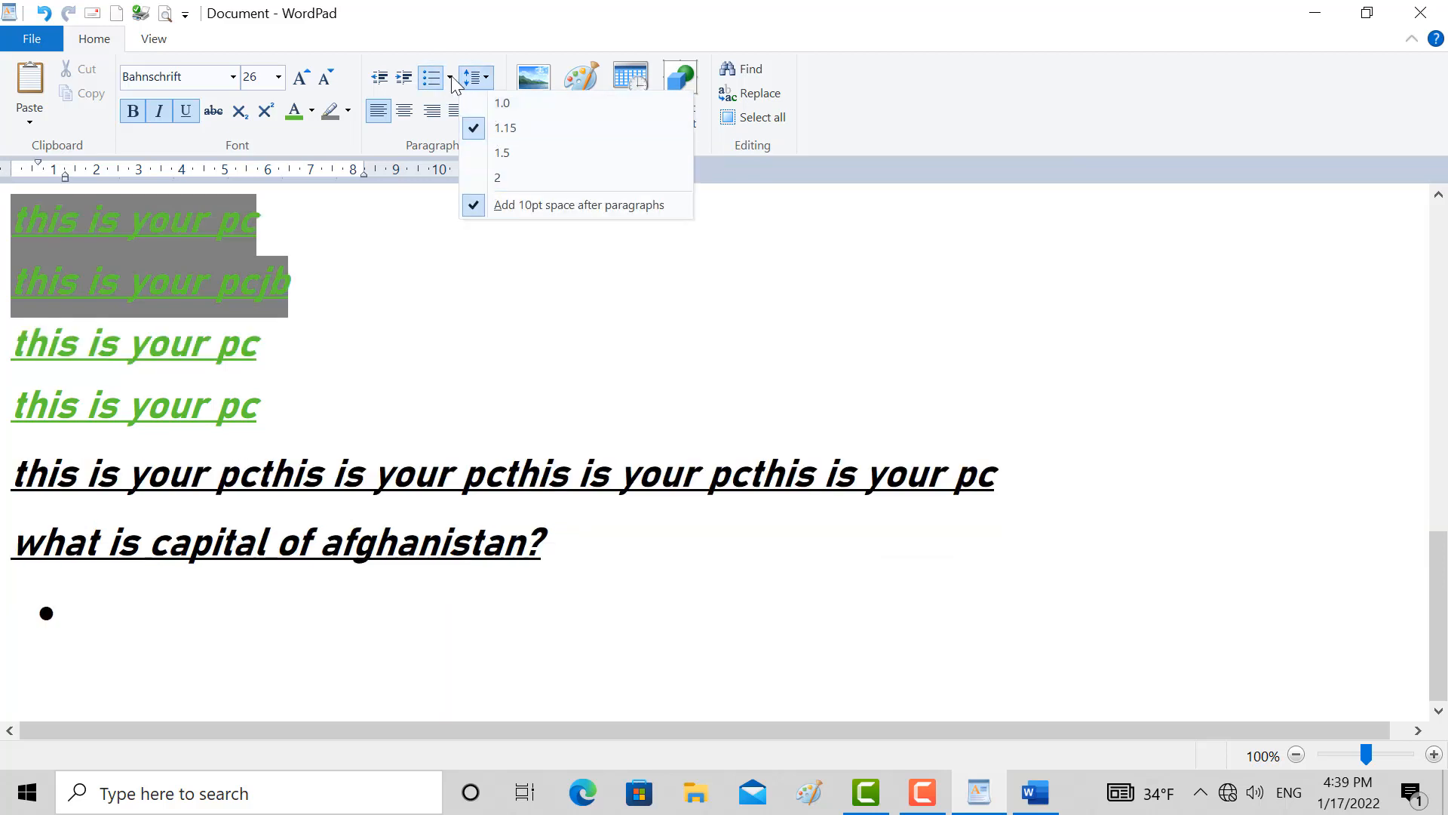
left_click(450, 78)
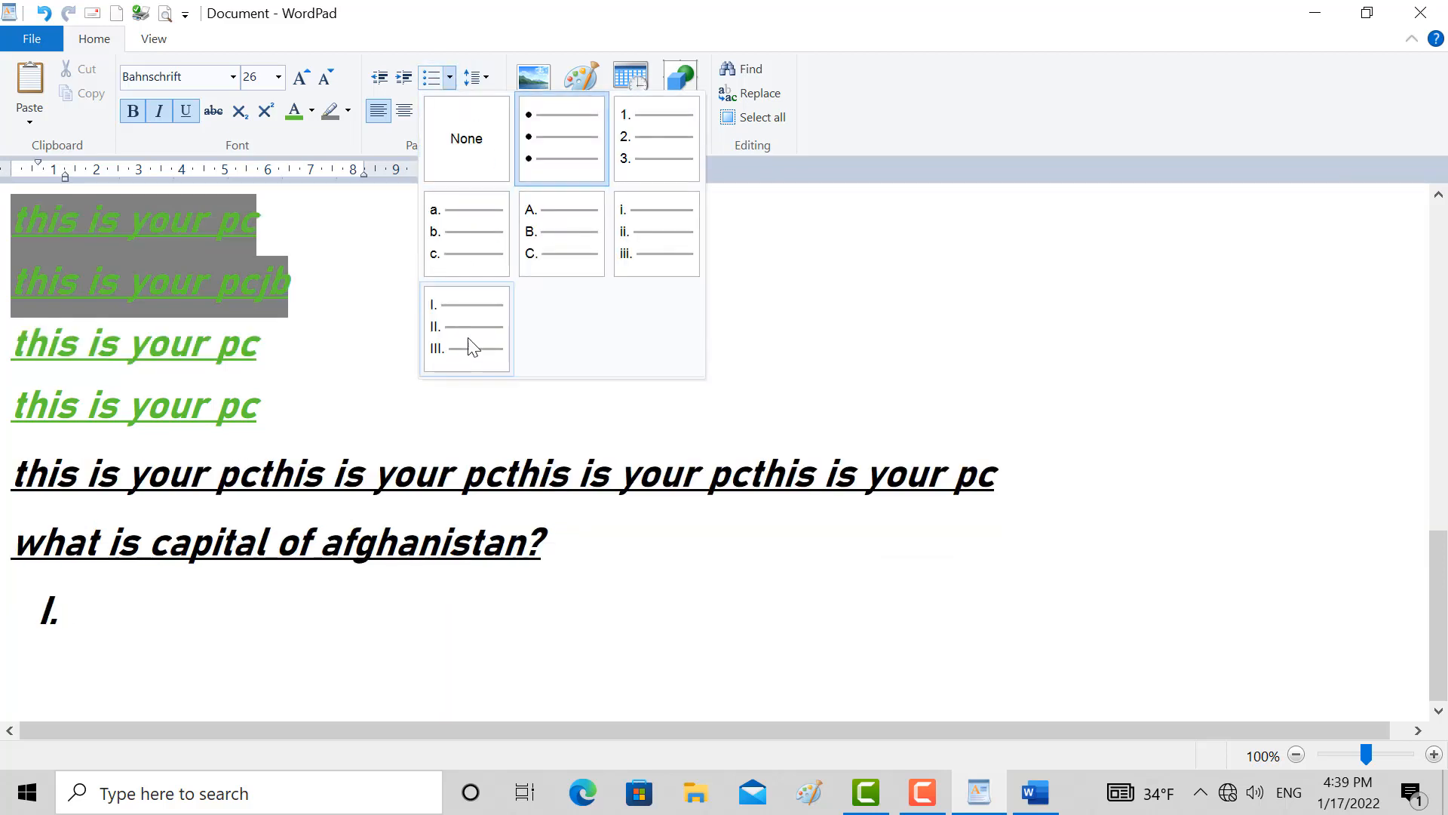
left_click(554, 233)
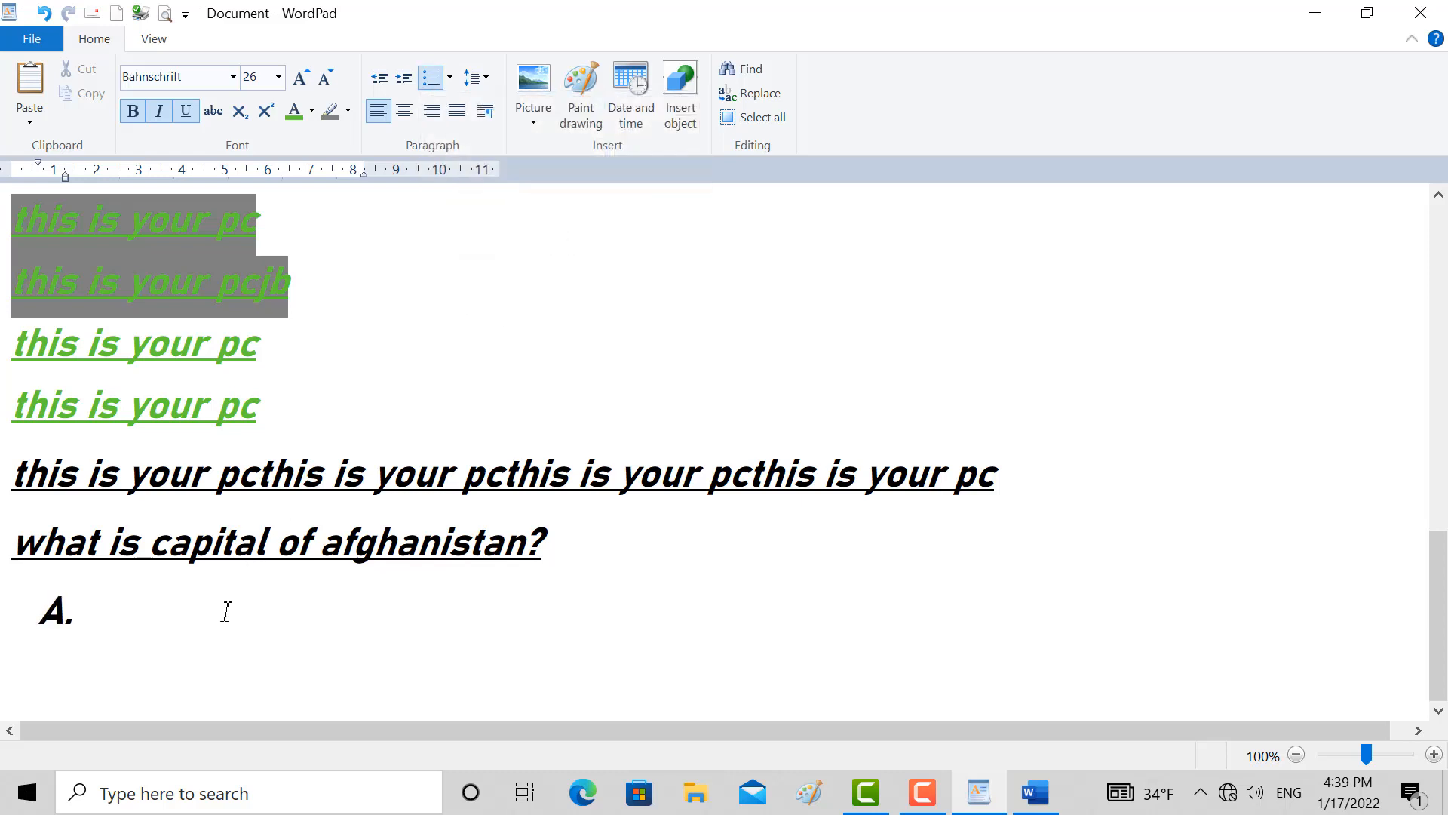
Enter kabul, ghazni and heroat as the three items of the lettered list
type("kabu")
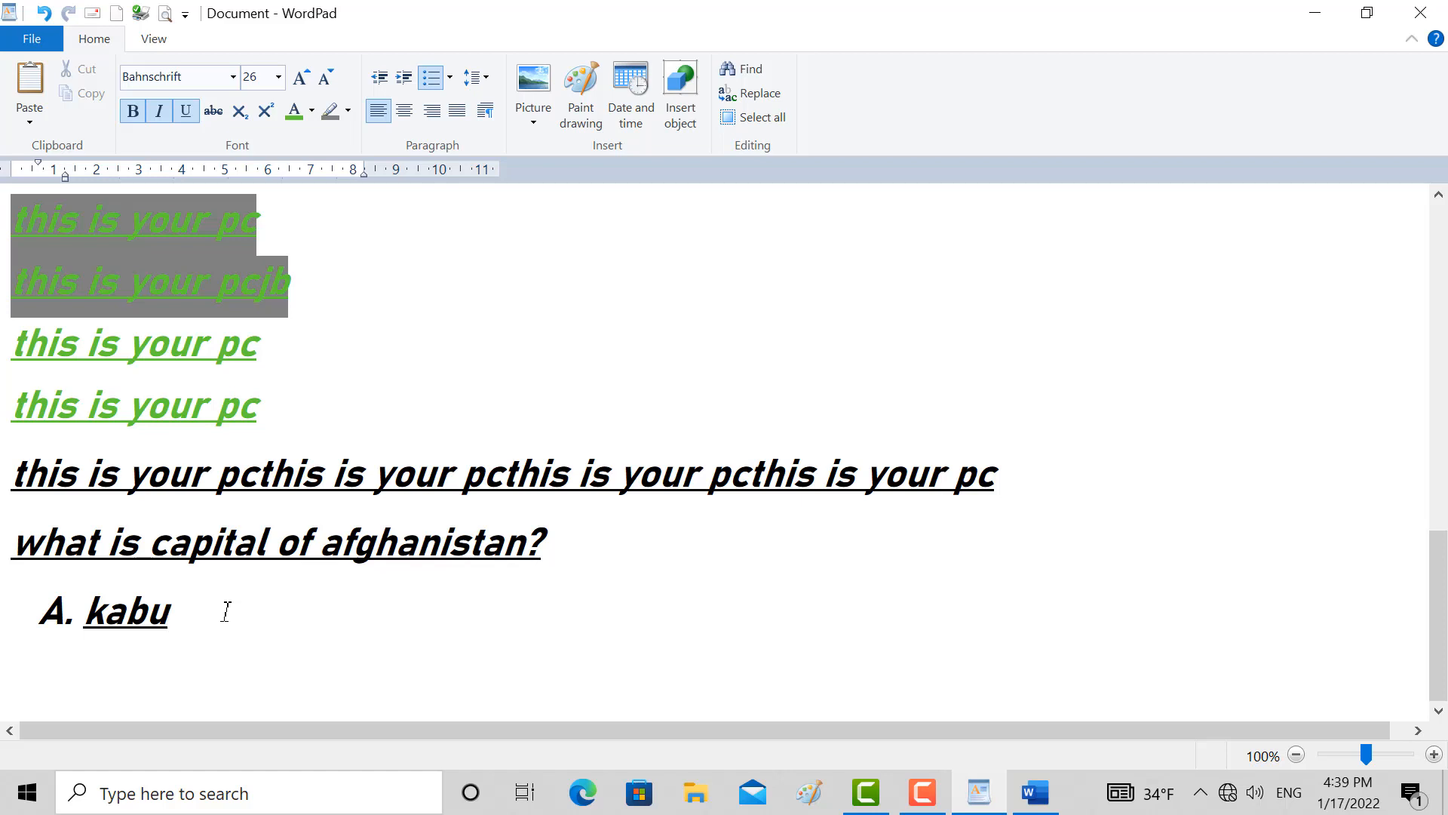
type("l")
key("Return")
type("ghazni")
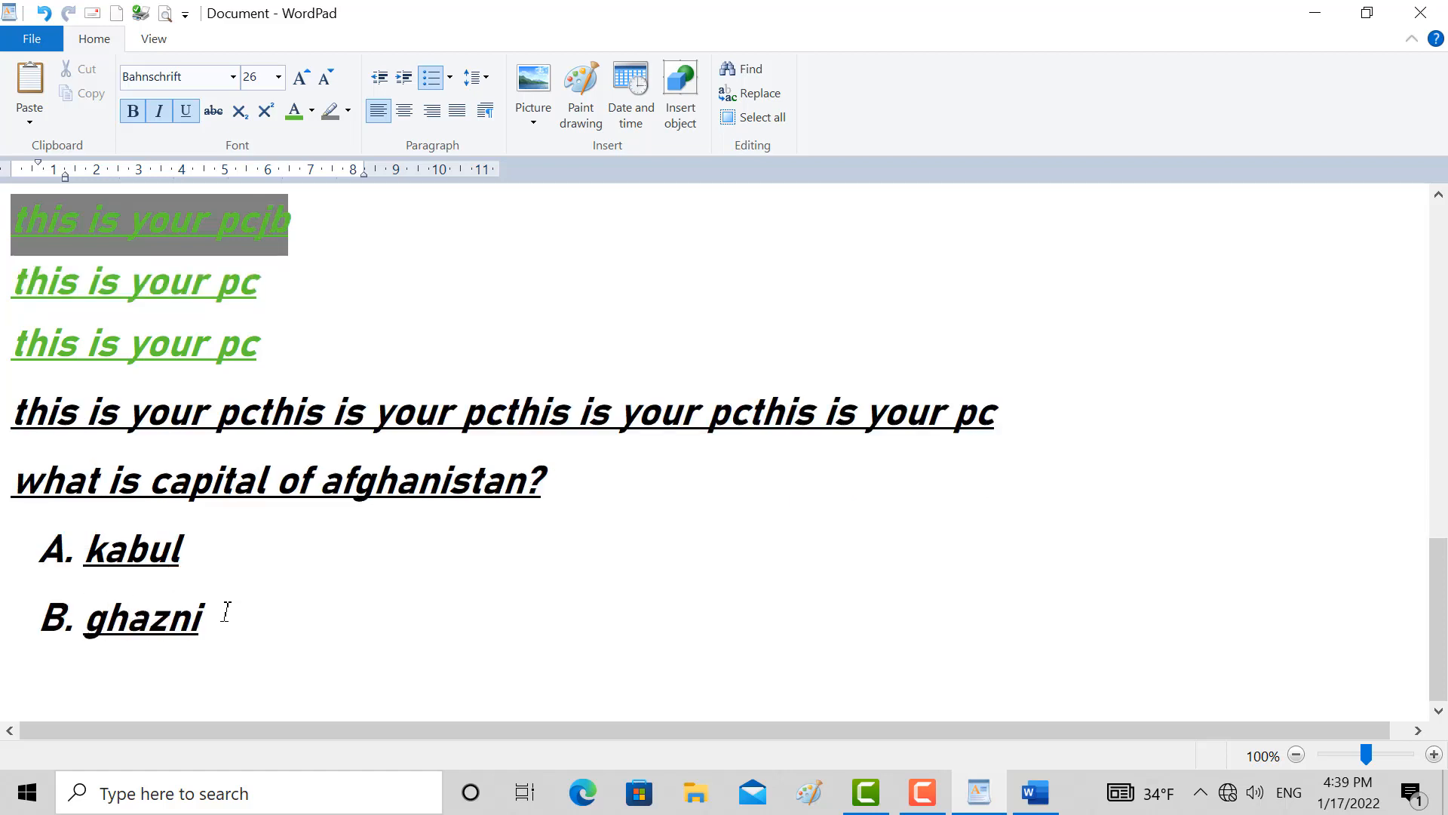
key("Return")
type("heroa")
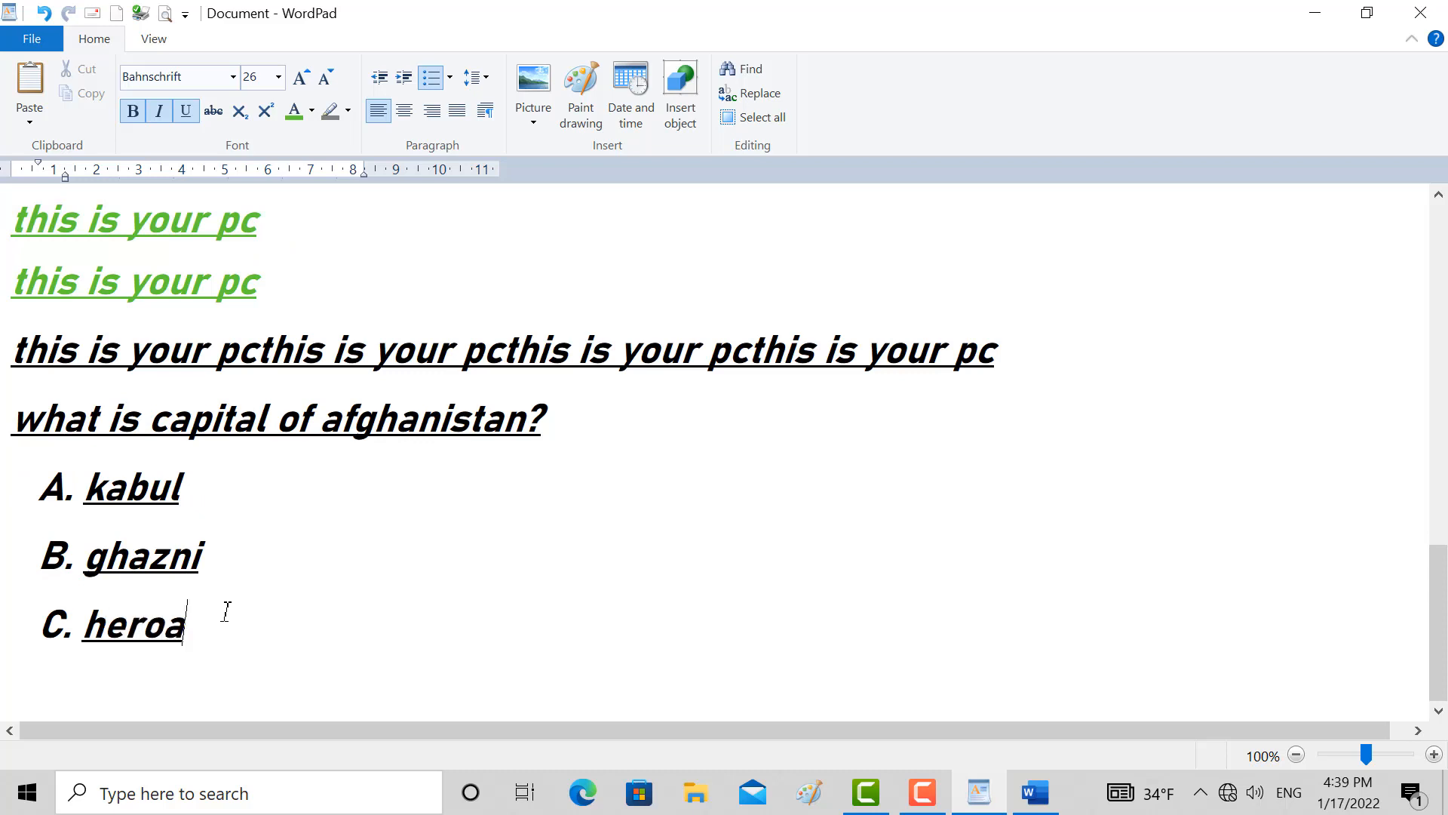
type("t")
Change the numbering of the kabul, ghazni and heroat items to uppercase Roman numerals
left_click(449, 78)
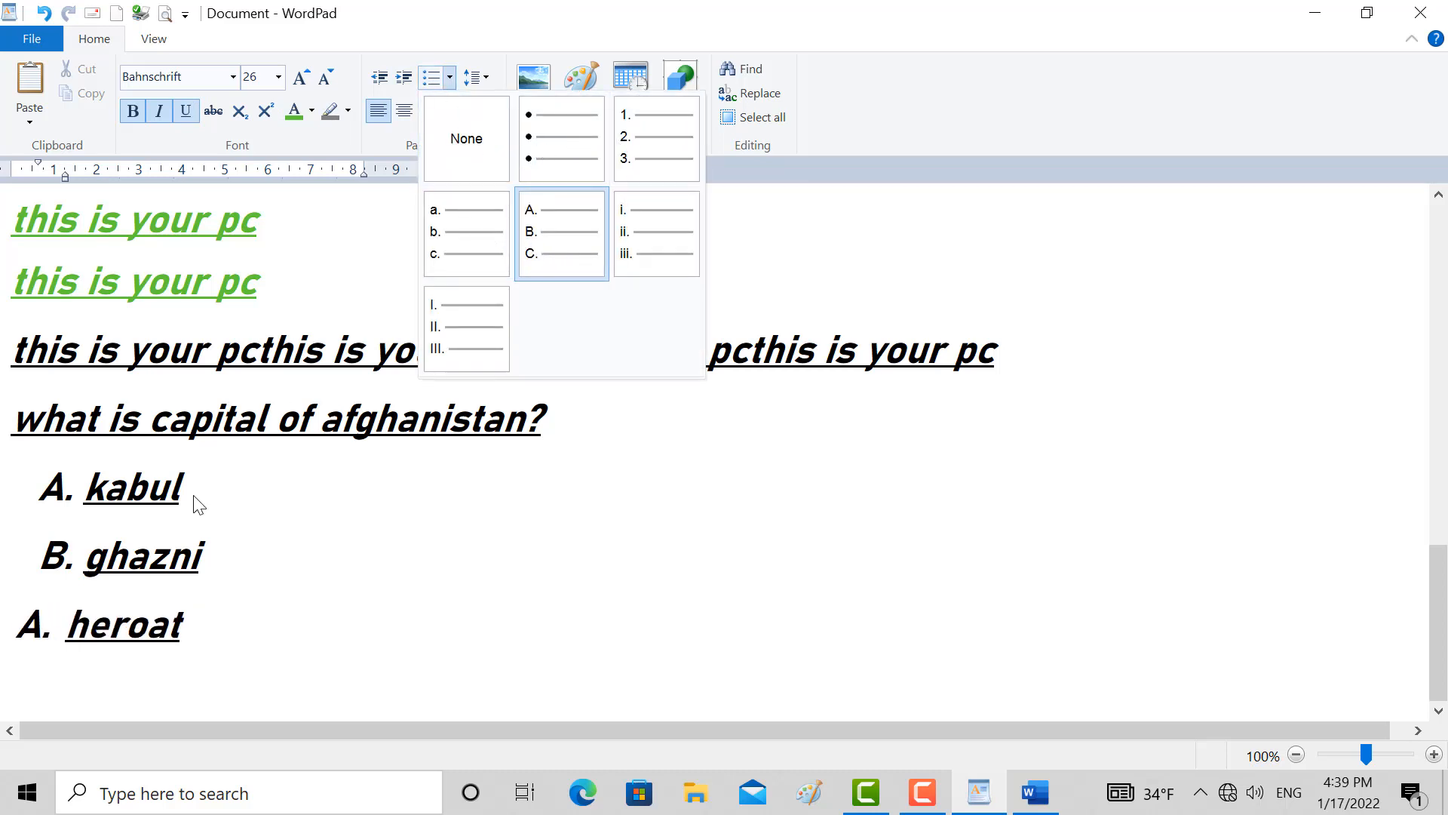
left_click(194, 651)
left_click_drag(197, 634, 59, 507)
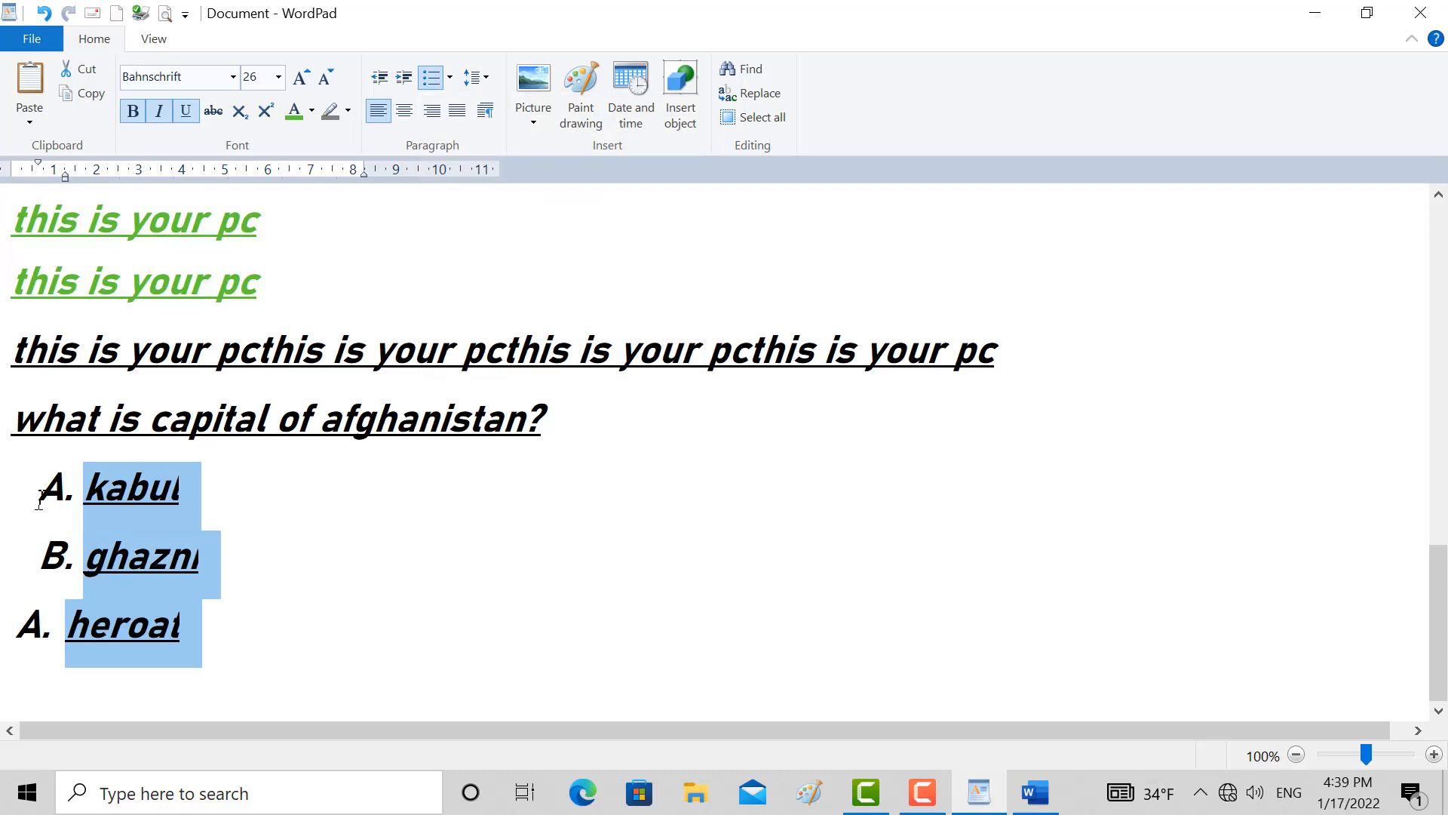
left_click(451, 77)
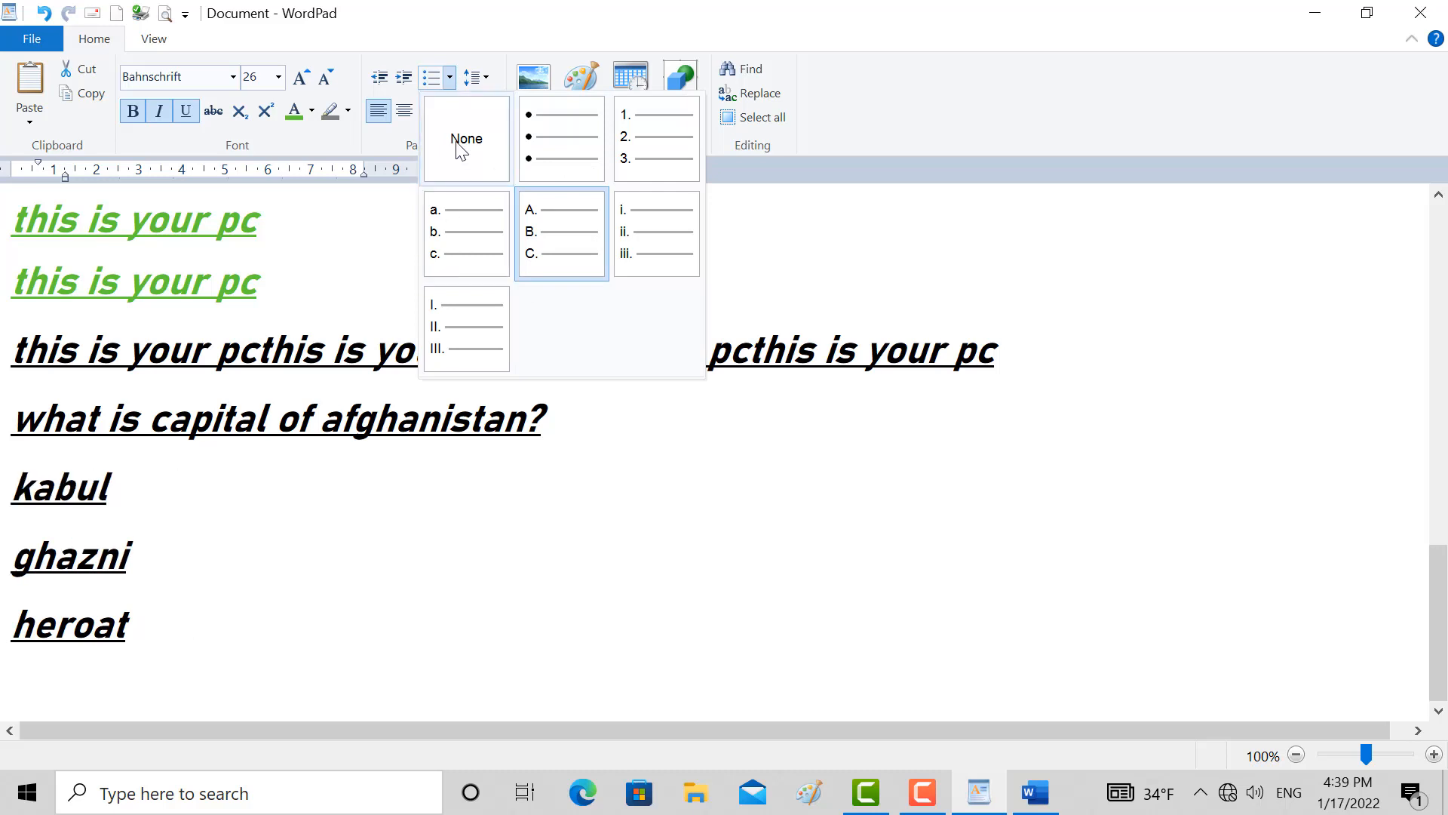
left_click(482, 324)
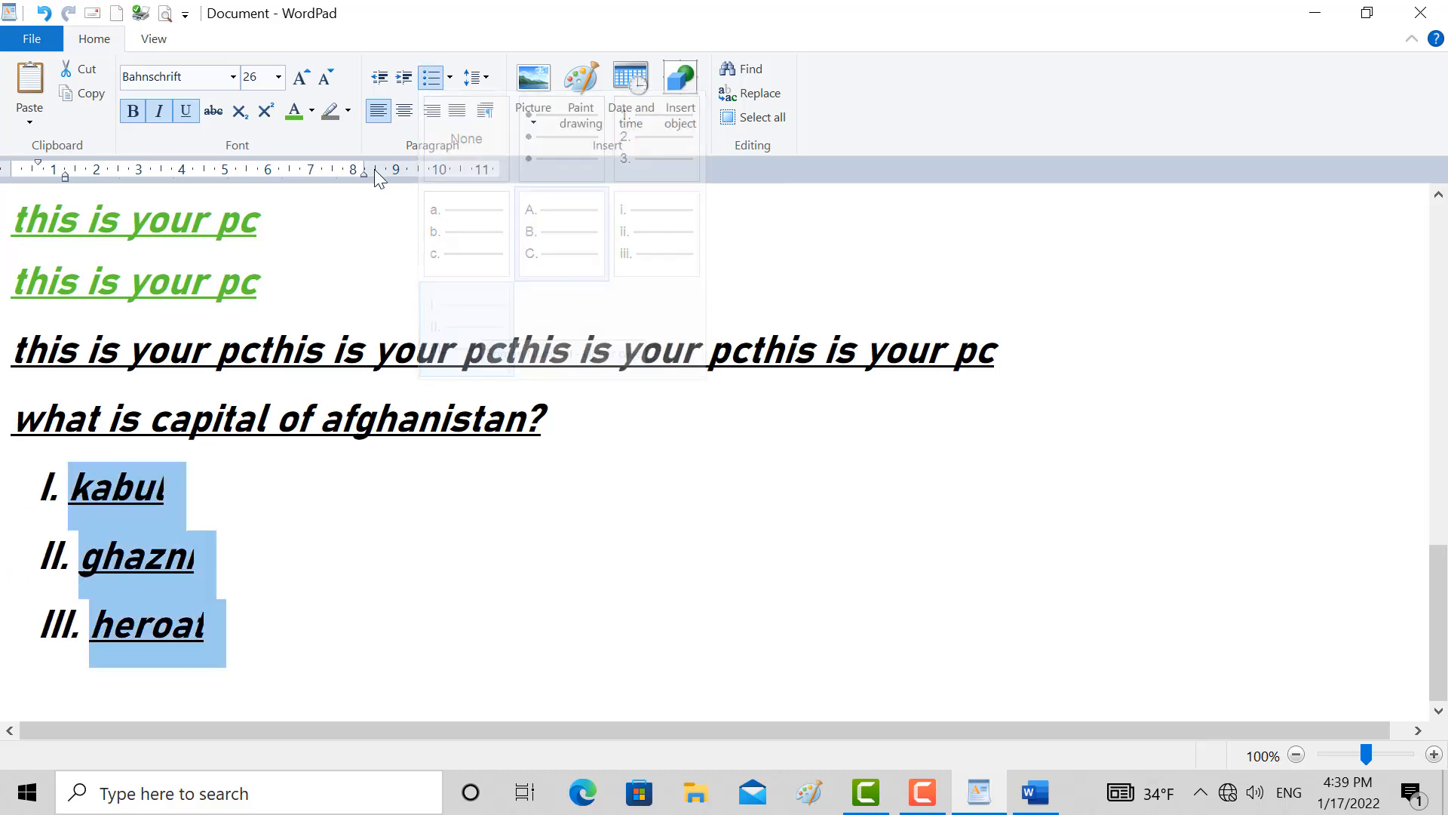
Set the line spacing to 1.0 for everything from the long black line through the heroat item
left_click(480, 93)
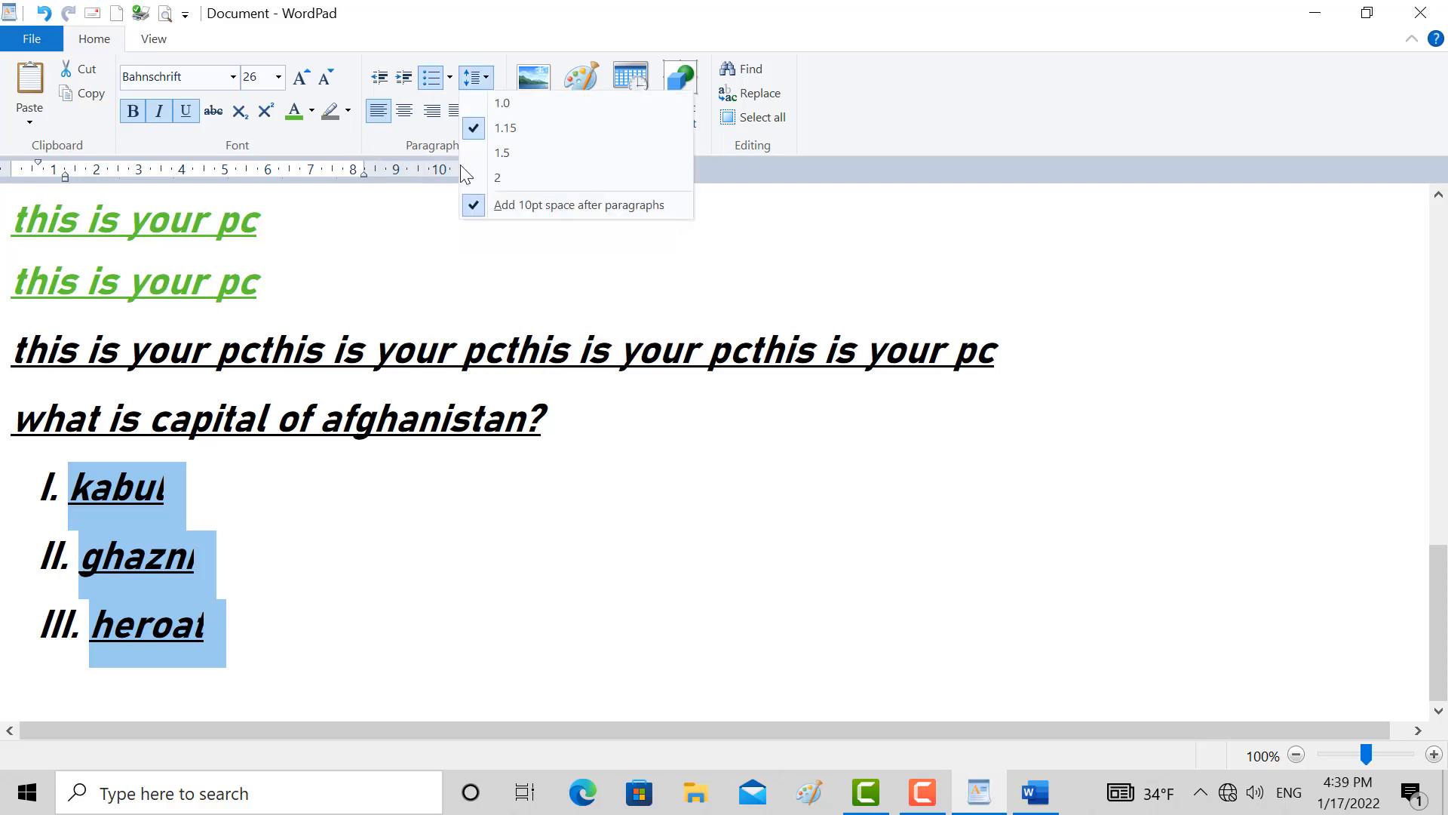
left_click_drag(196, 553, 253, 668)
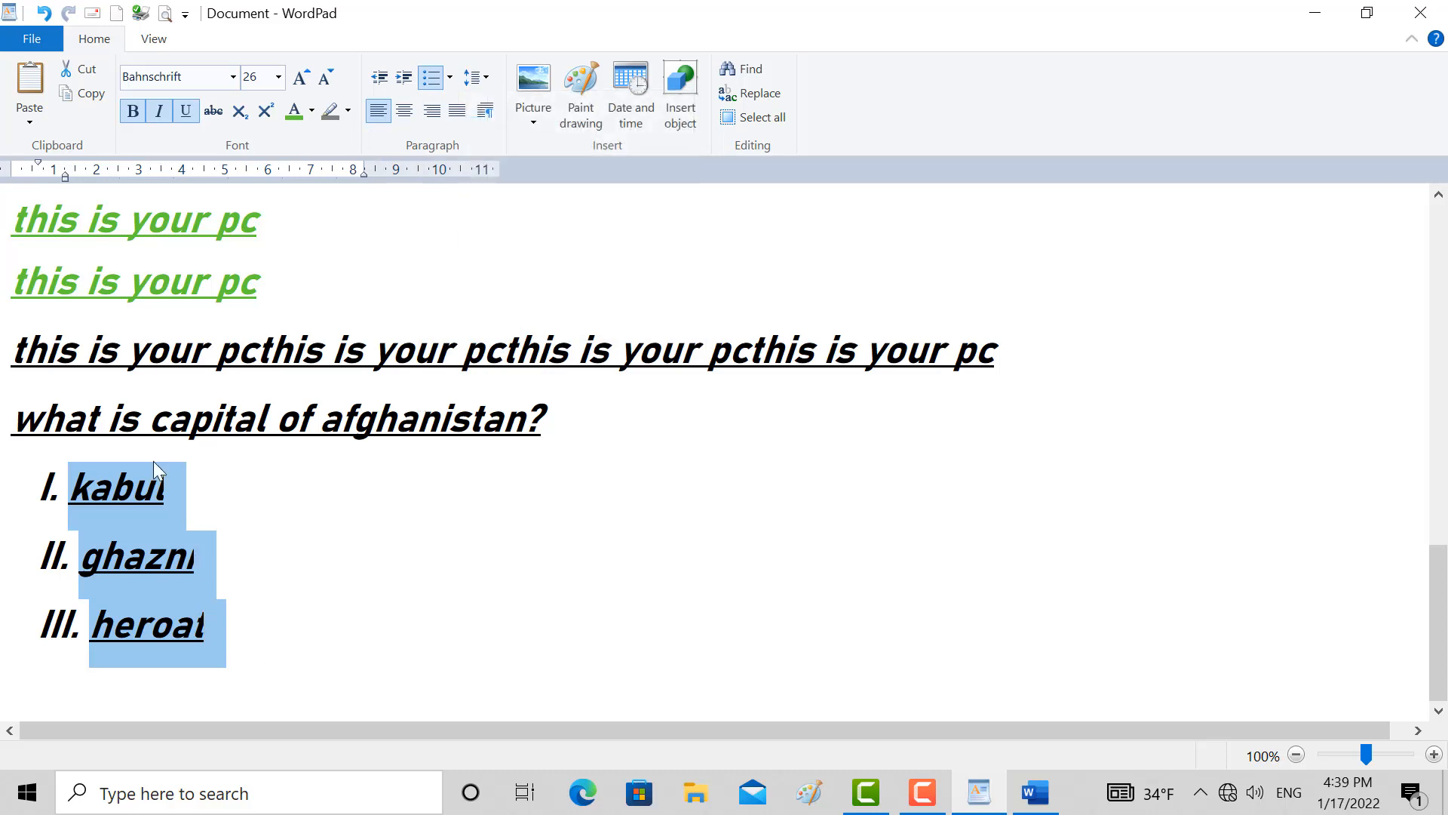
left_click(95, 362)
left_click(90, 498)
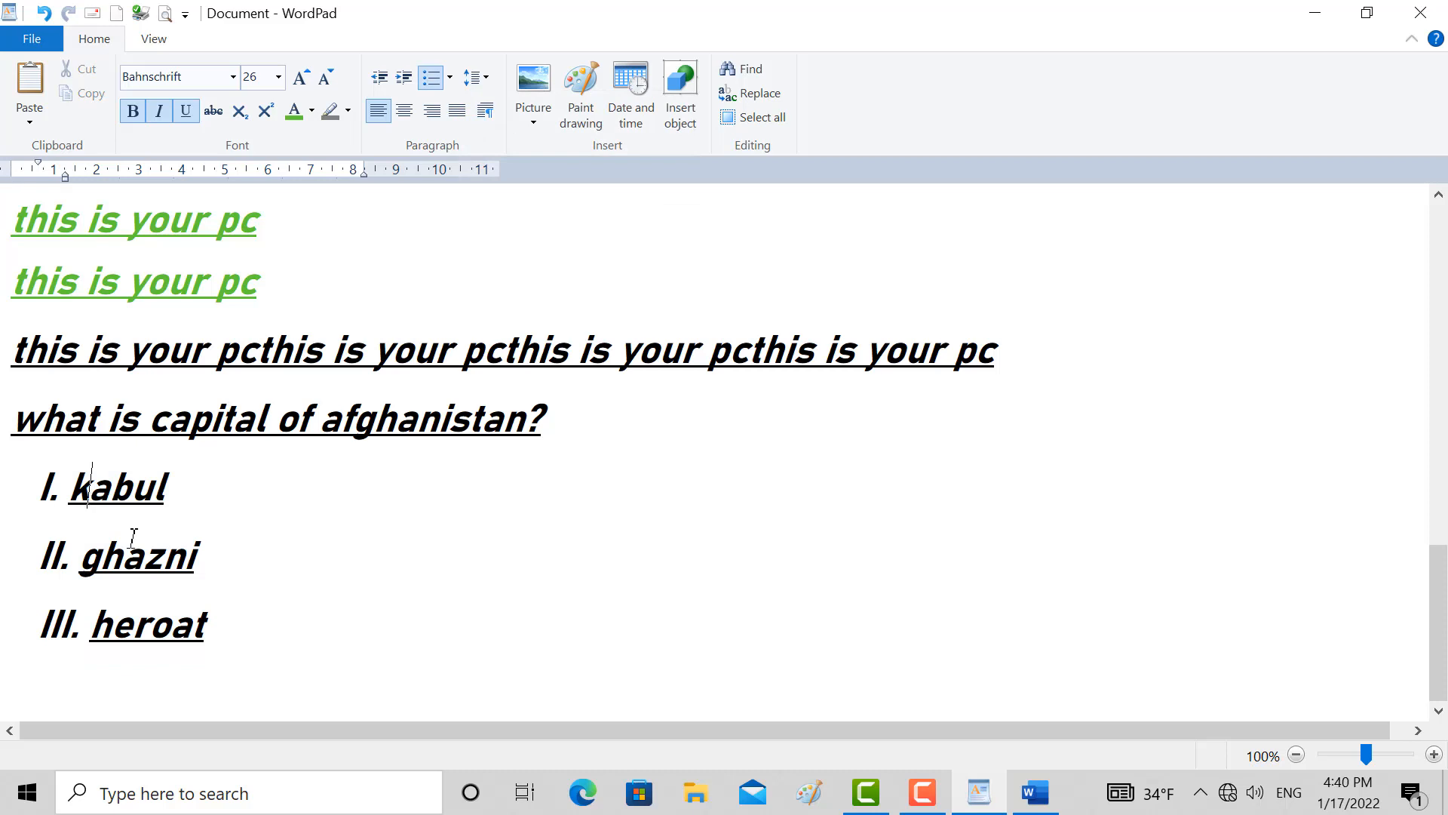
left_click_drag(195, 642, 38, 356)
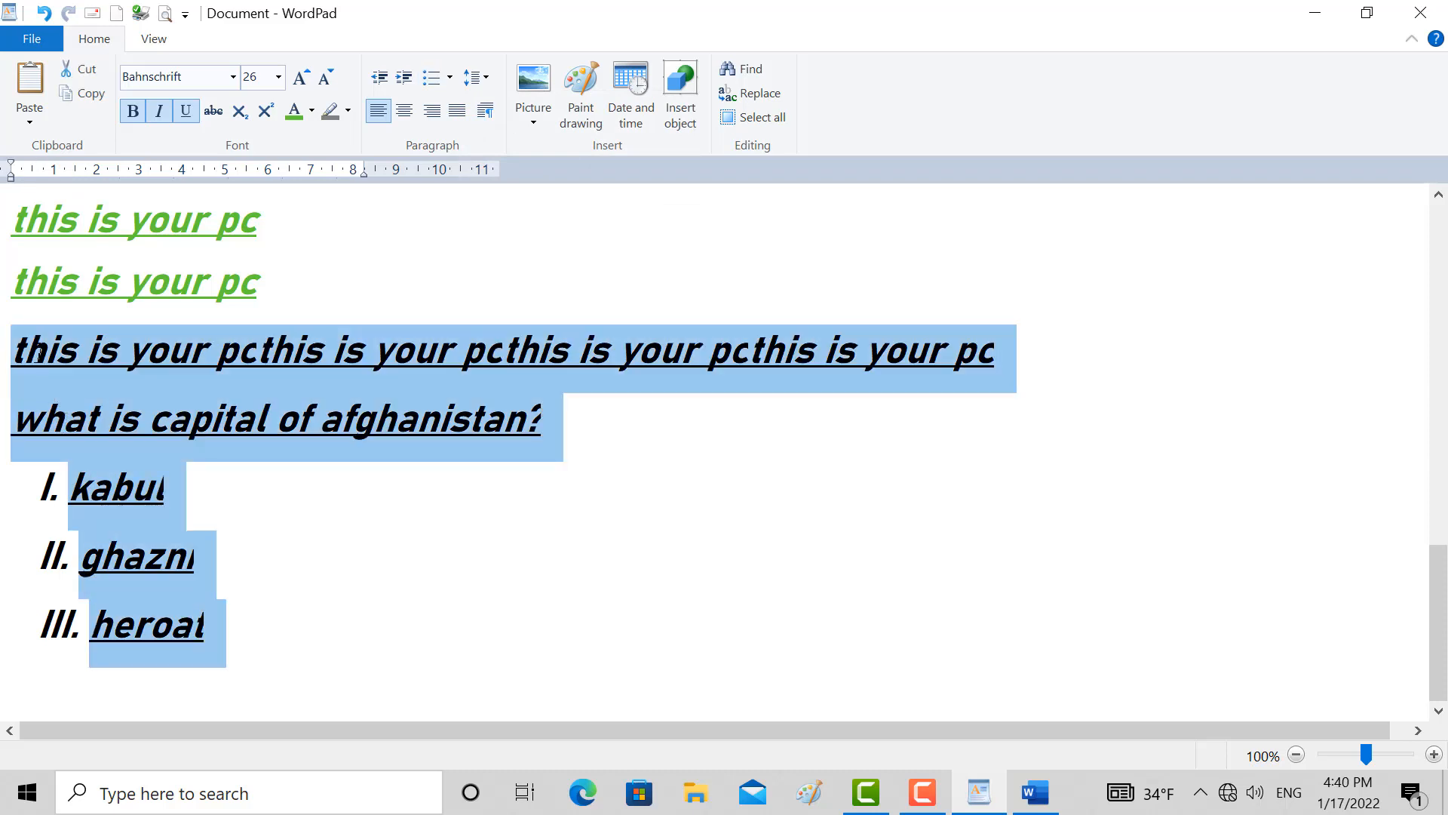
left_click(488, 78)
left_click(504, 104)
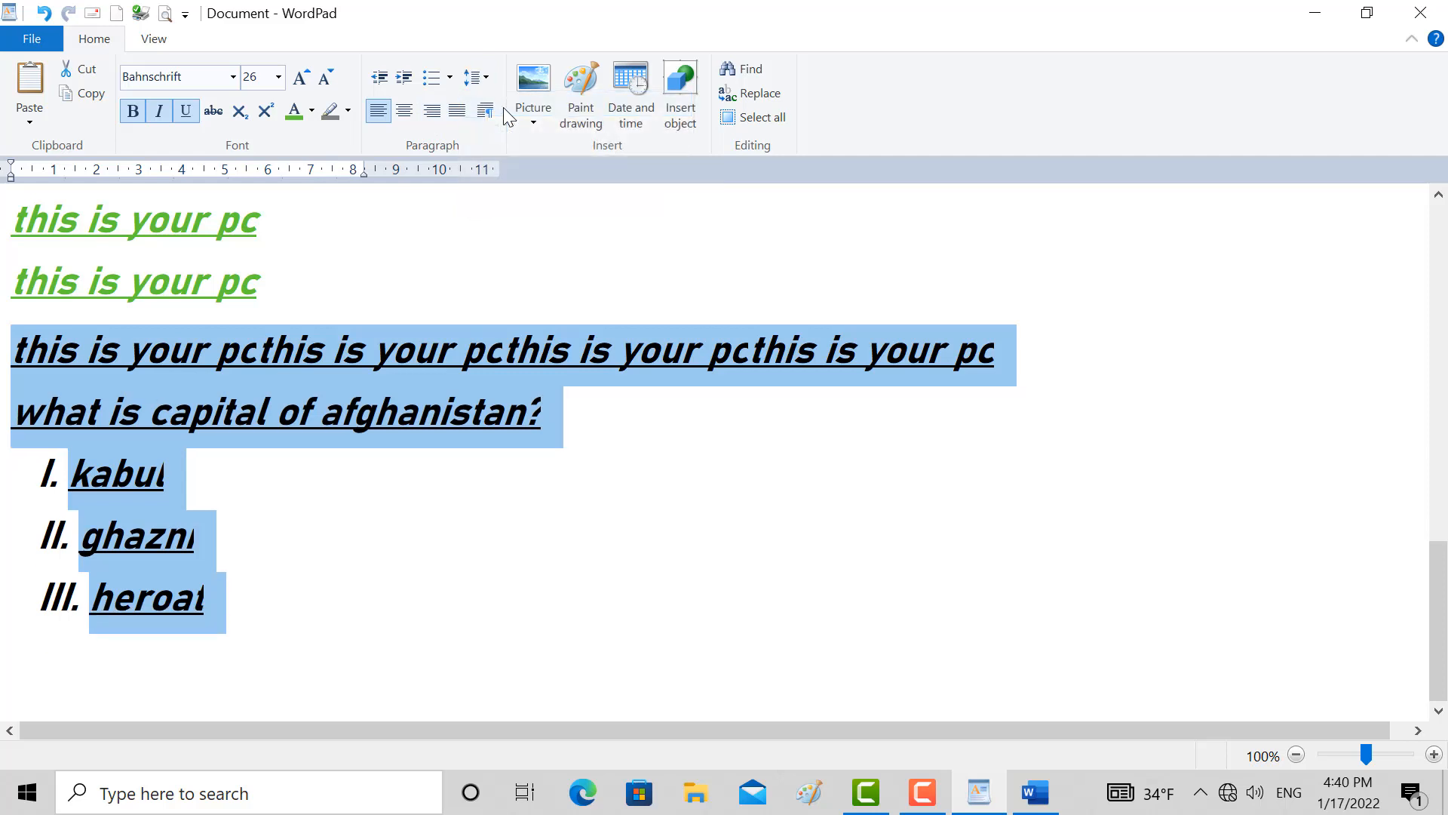
Try line spacings of 1.15 and 2 on the selected lines and return them to 1.0
left_click(488, 76)
left_click(505, 130)
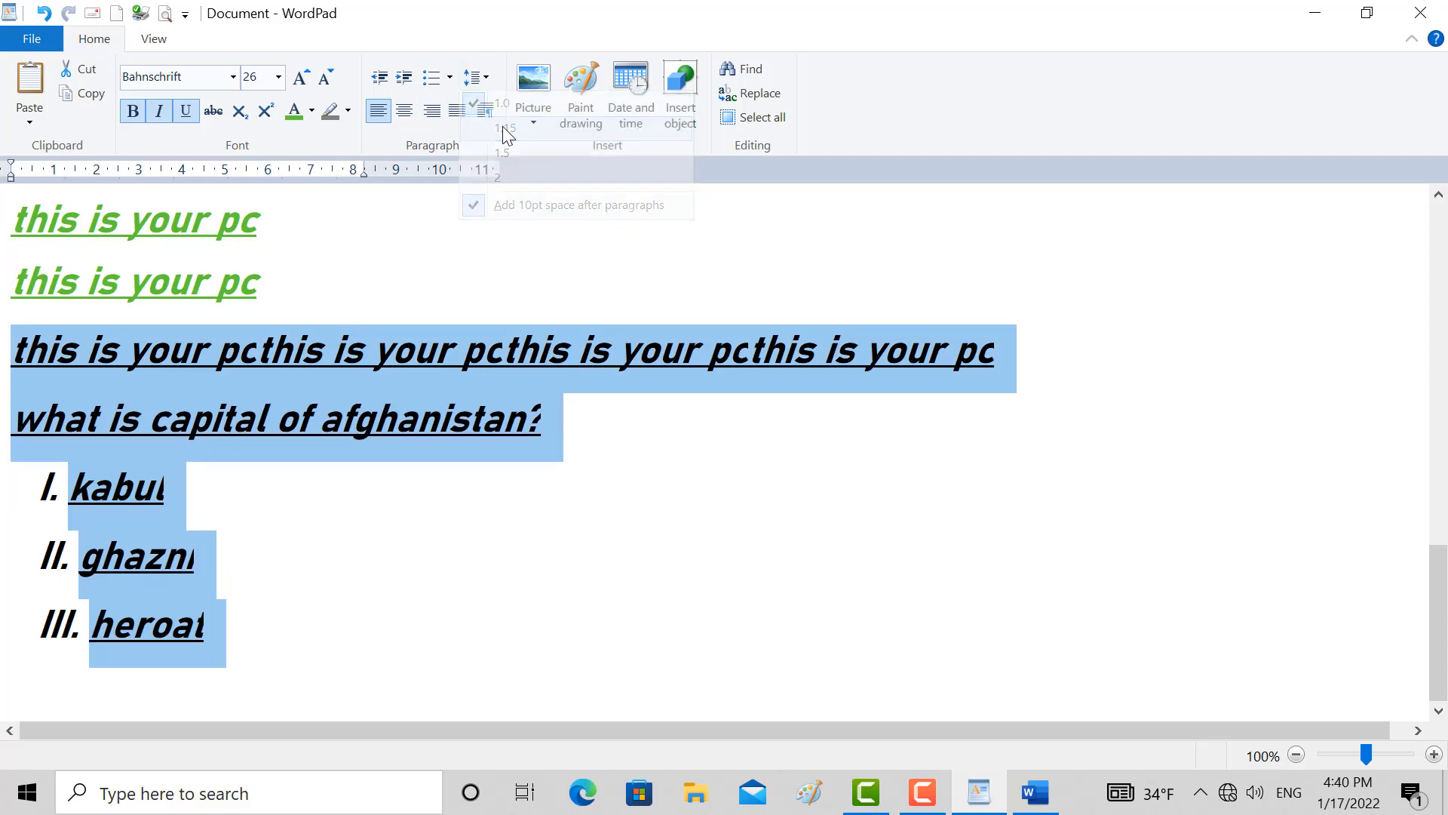
left_click(475, 77)
left_click(496, 179)
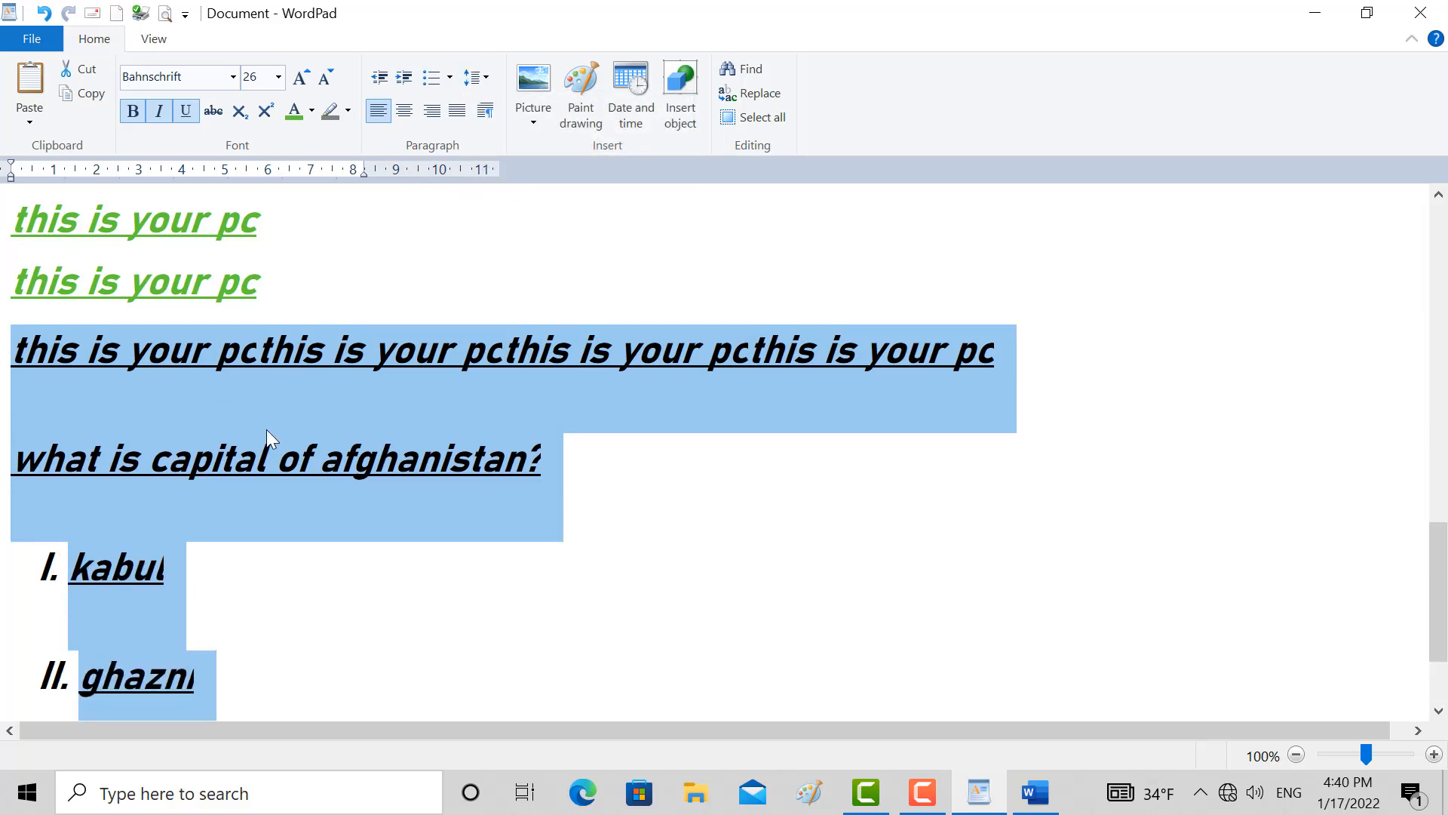
left_click(490, 79)
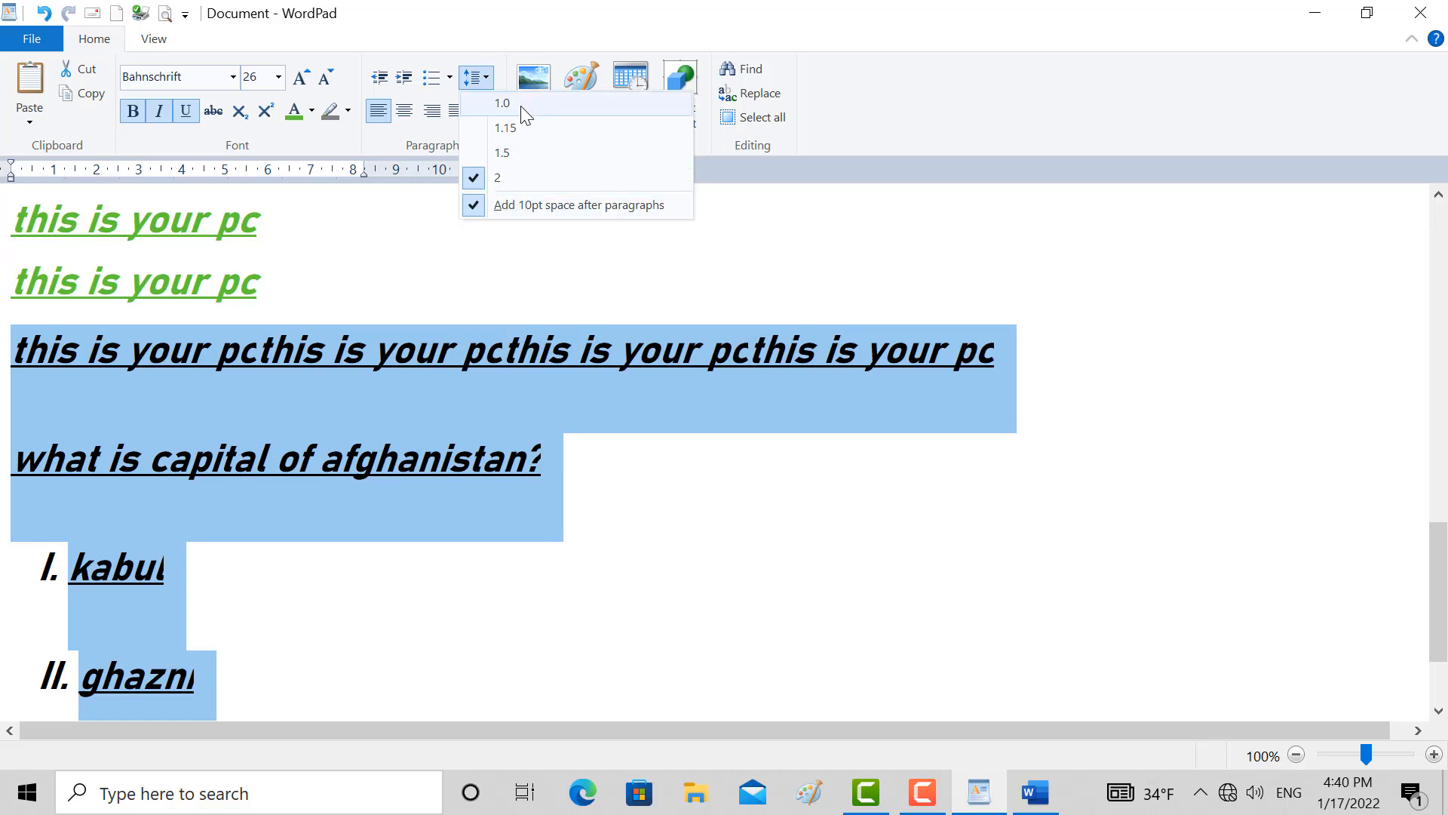
left_click(486, 103)
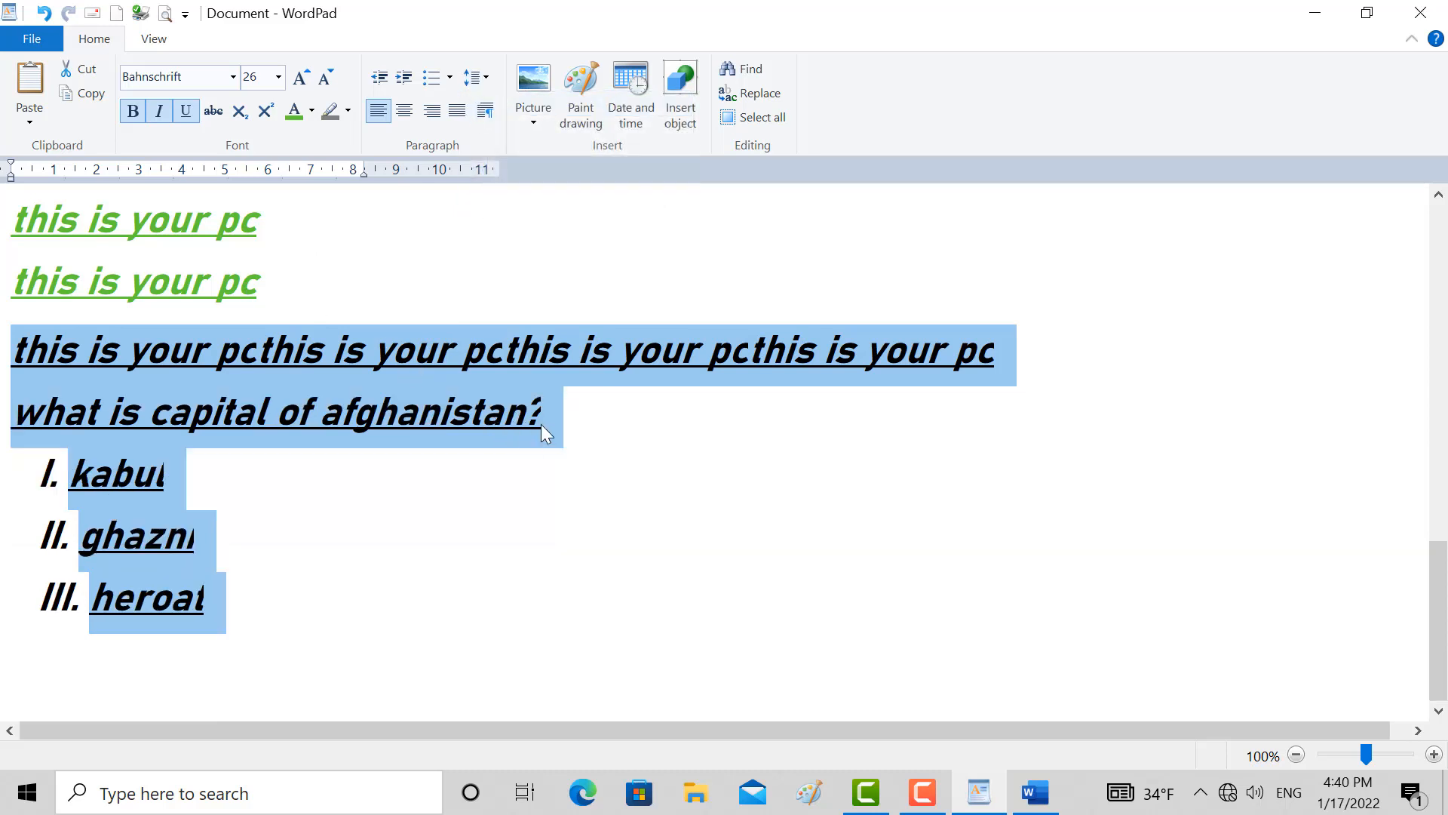
Turn off the 10 pt space after the selected paragraphs, turn it back on, and view the spacing options again
left_click_drag(541, 424, 14, 341)
left_click_drag(241, 660, 22, 440)
left_click_drag(8, 391, 4, 370)
left_click(486, 79)
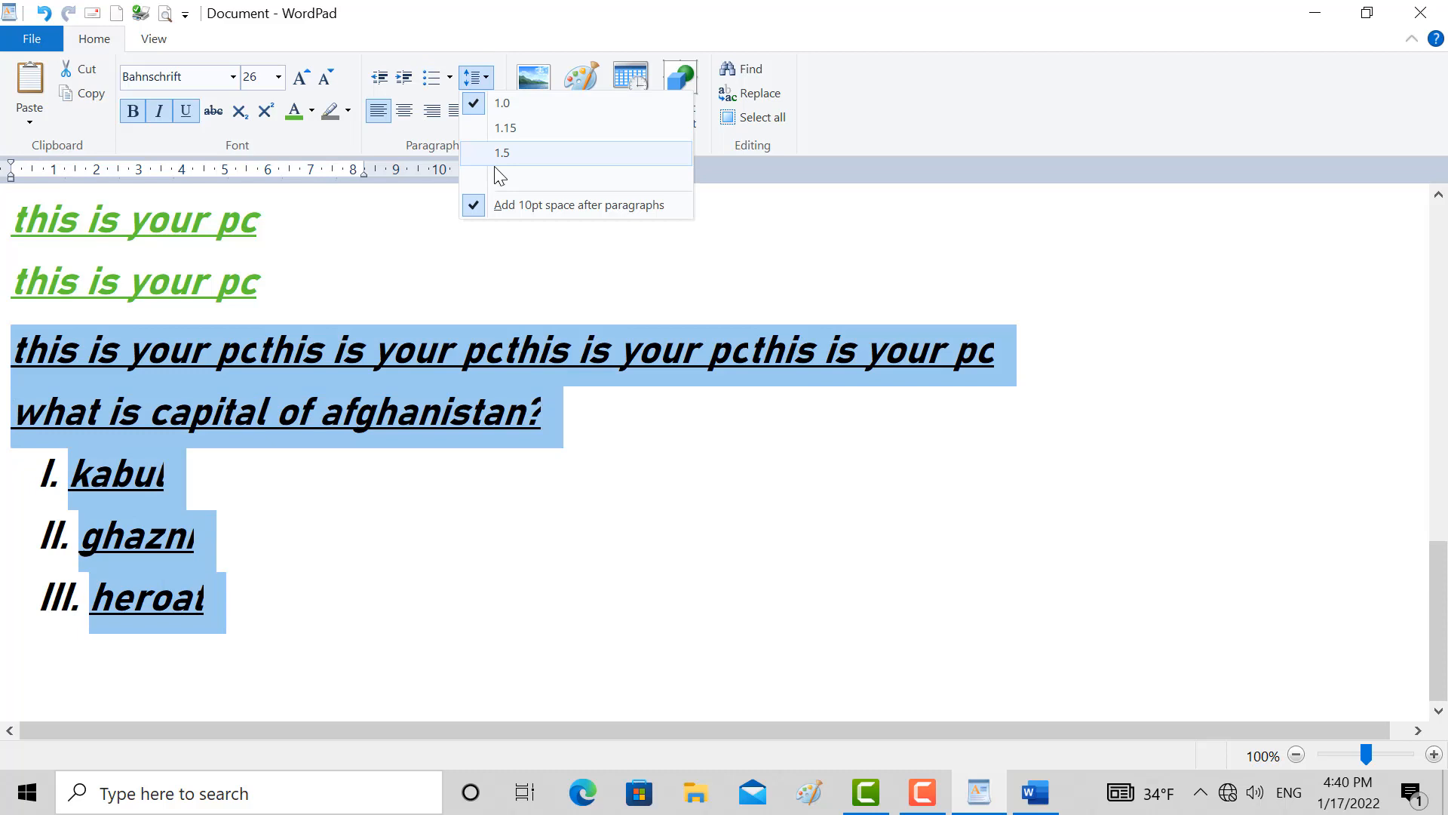
left_click(500, 205)
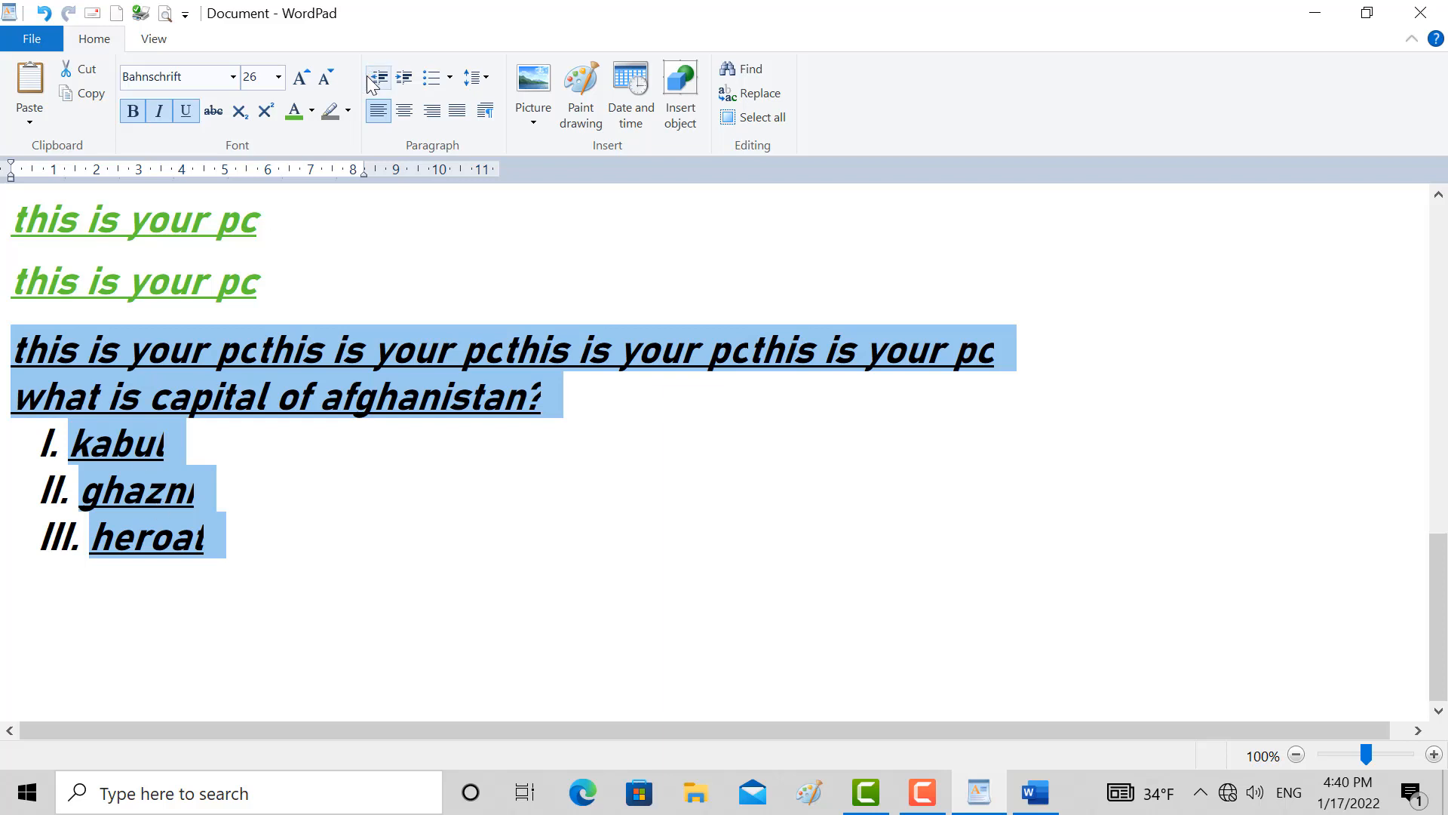
left_click(475, 77)
left_click(510, 205)
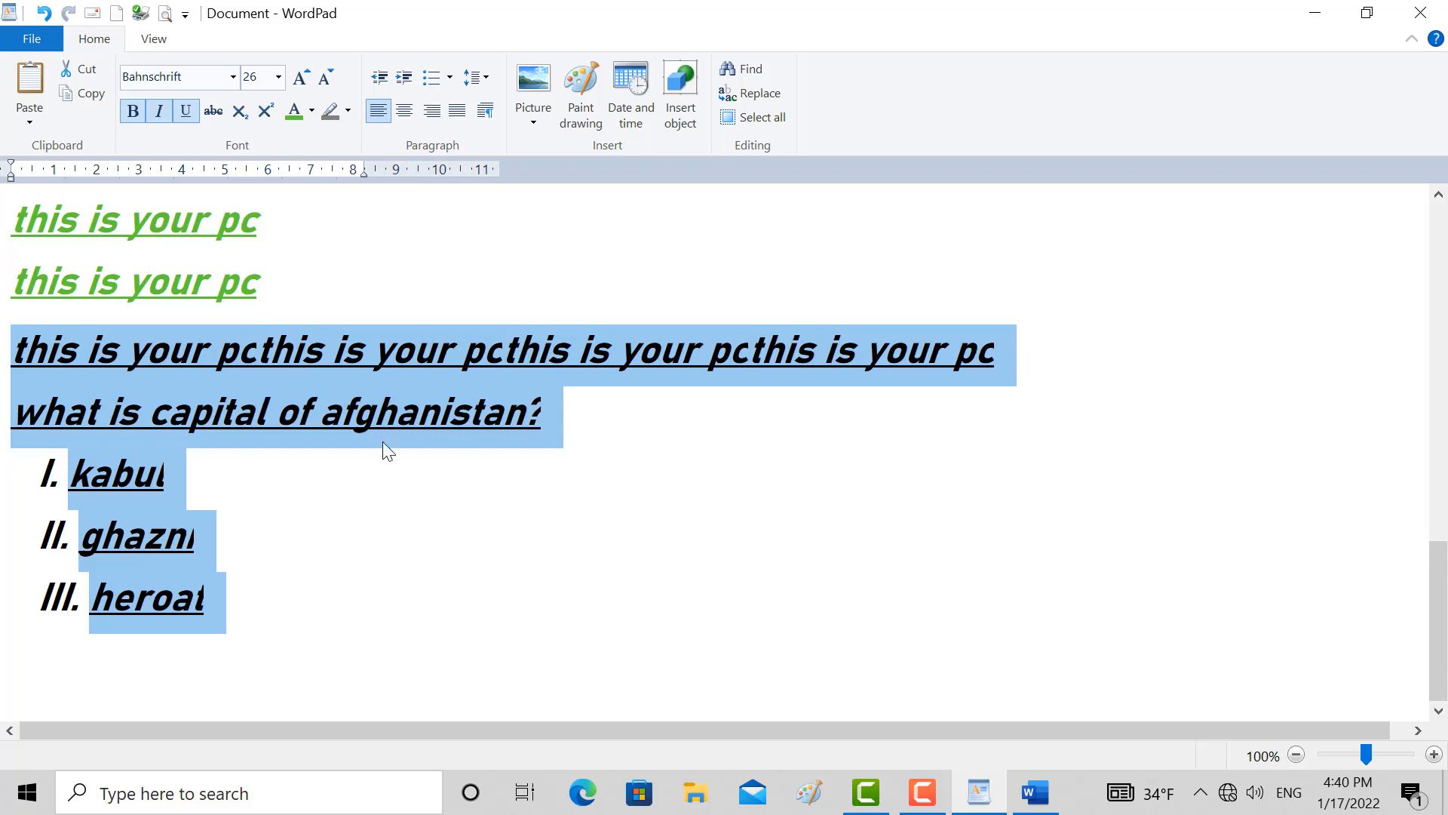
left_click(481, 80)
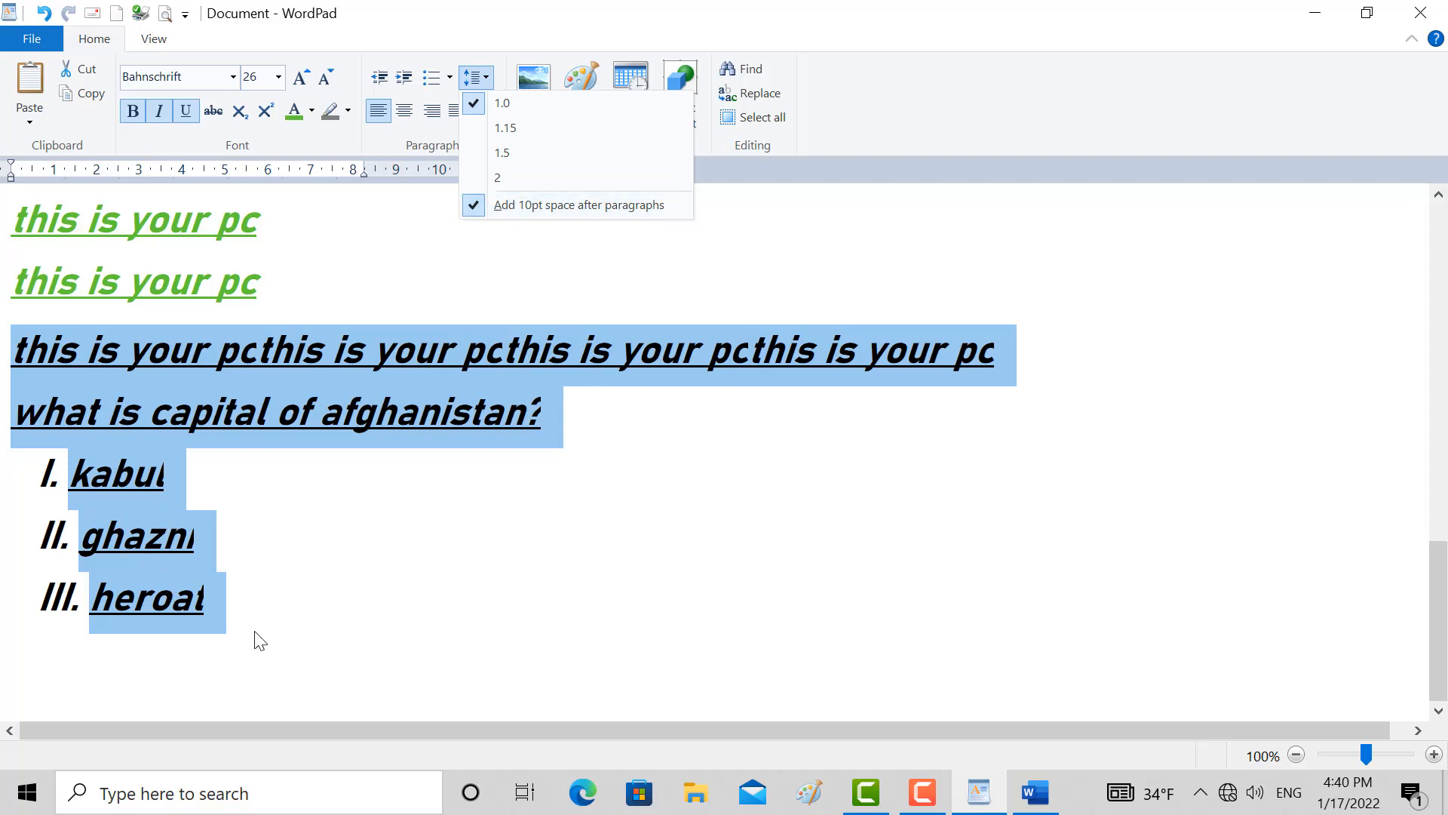
Switch to the Word document and add space before its selected paragraphs
left_click(1051, 802)
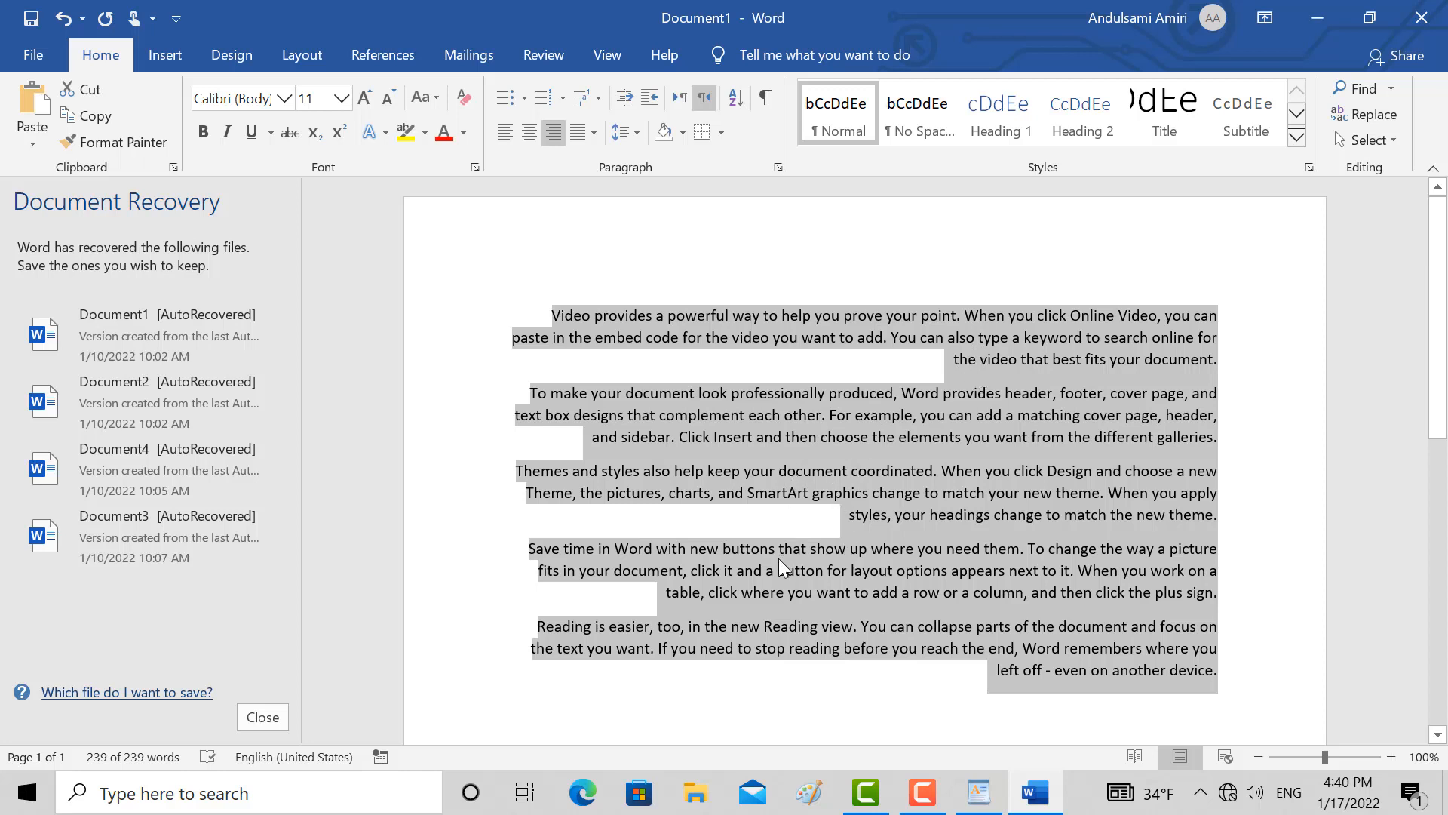
left_click(641, 134)
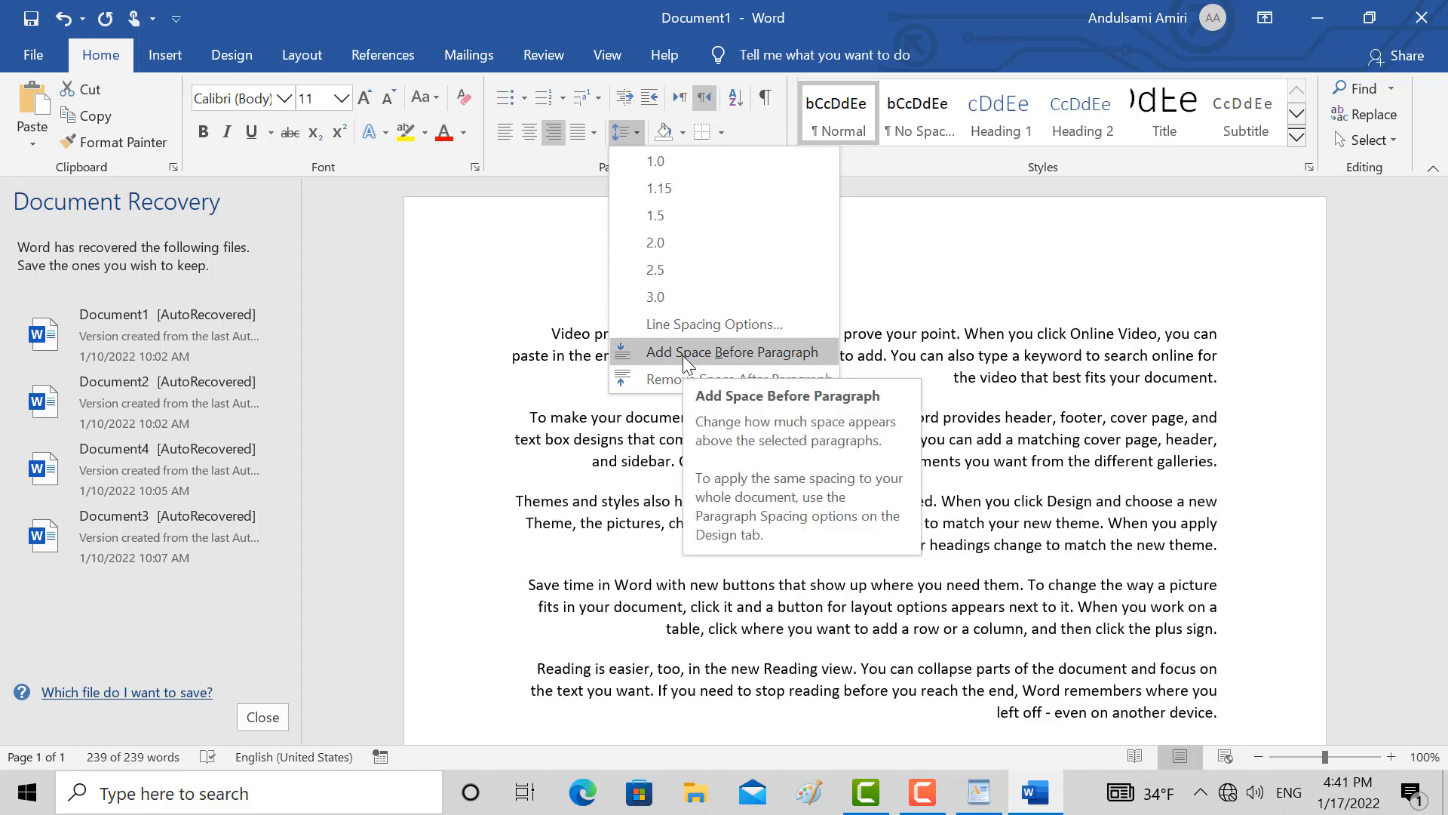
left_click(684, 358)
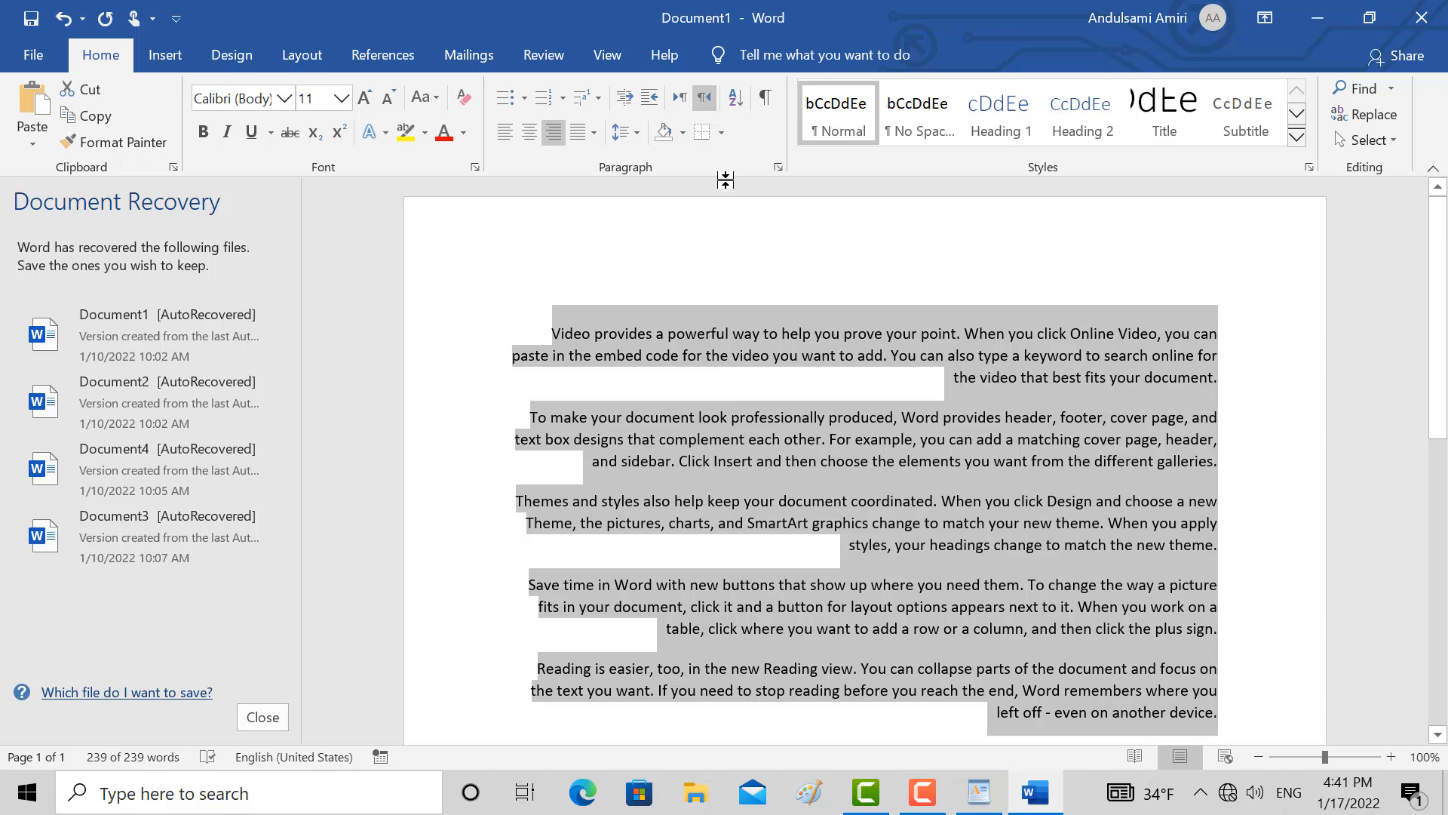
Remove the space after and the space before the selected paragraphs in the Word document
left_click(641, 140)
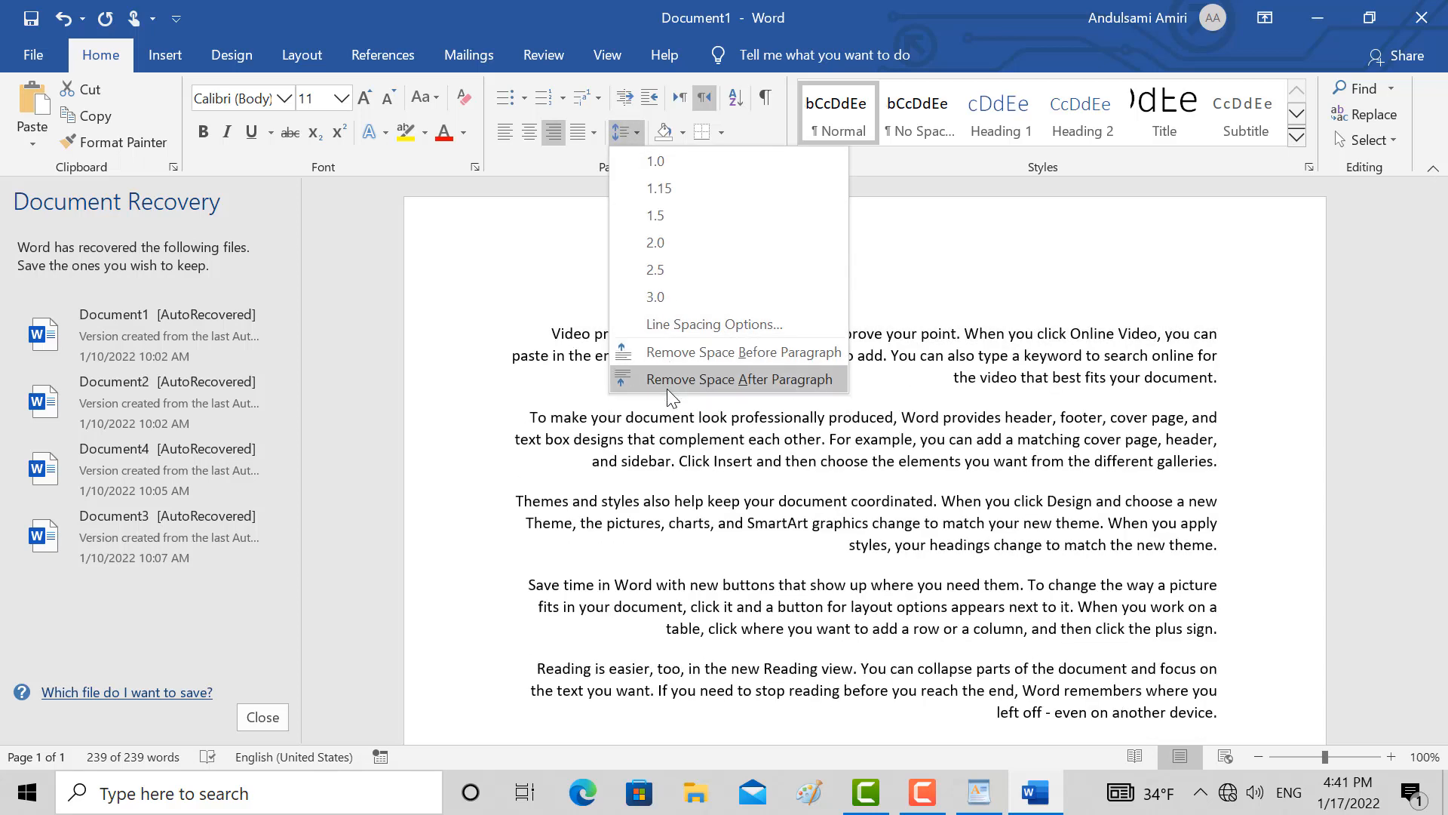
left_click(671, 379)
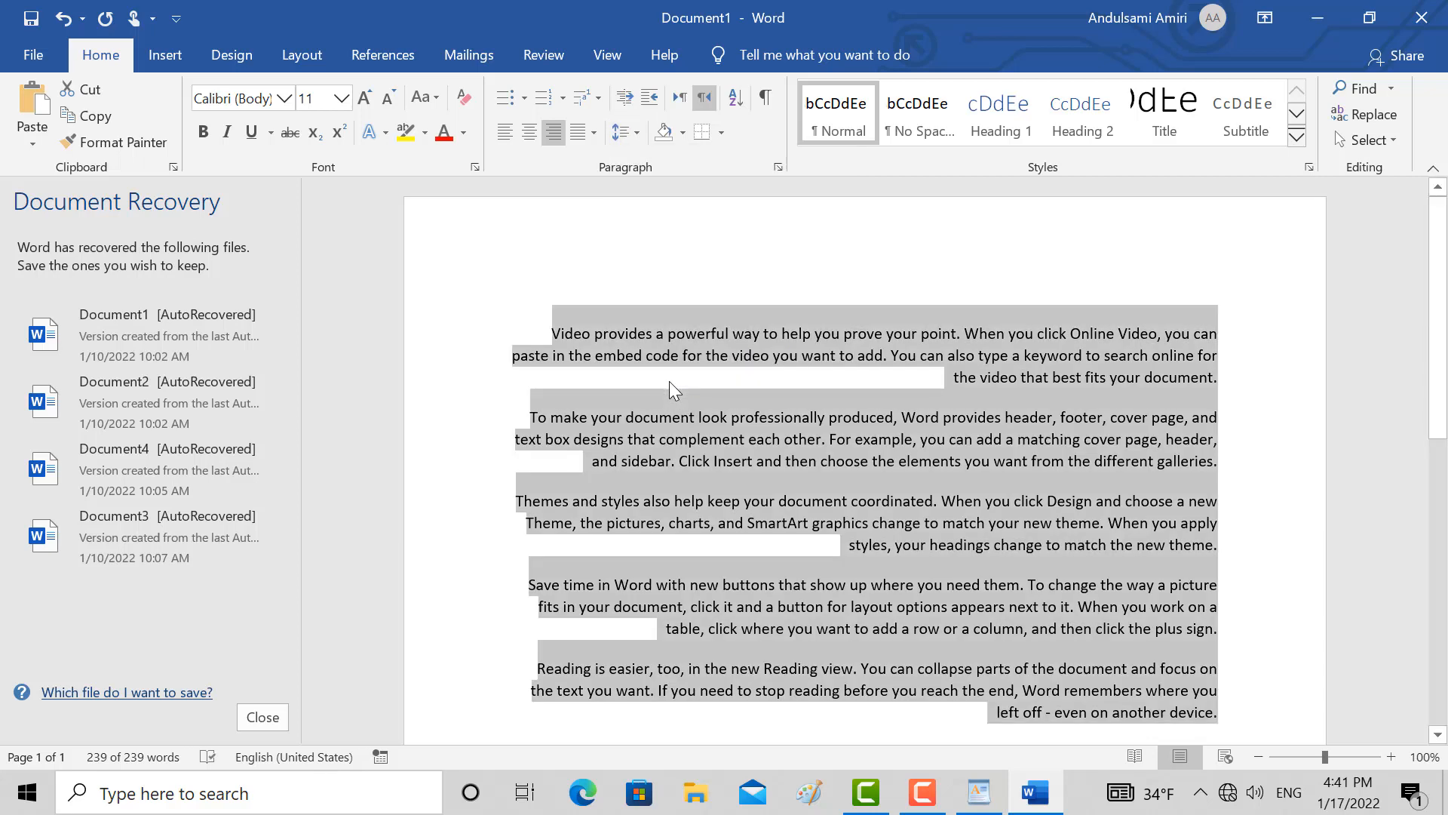
left_click(626, 134)
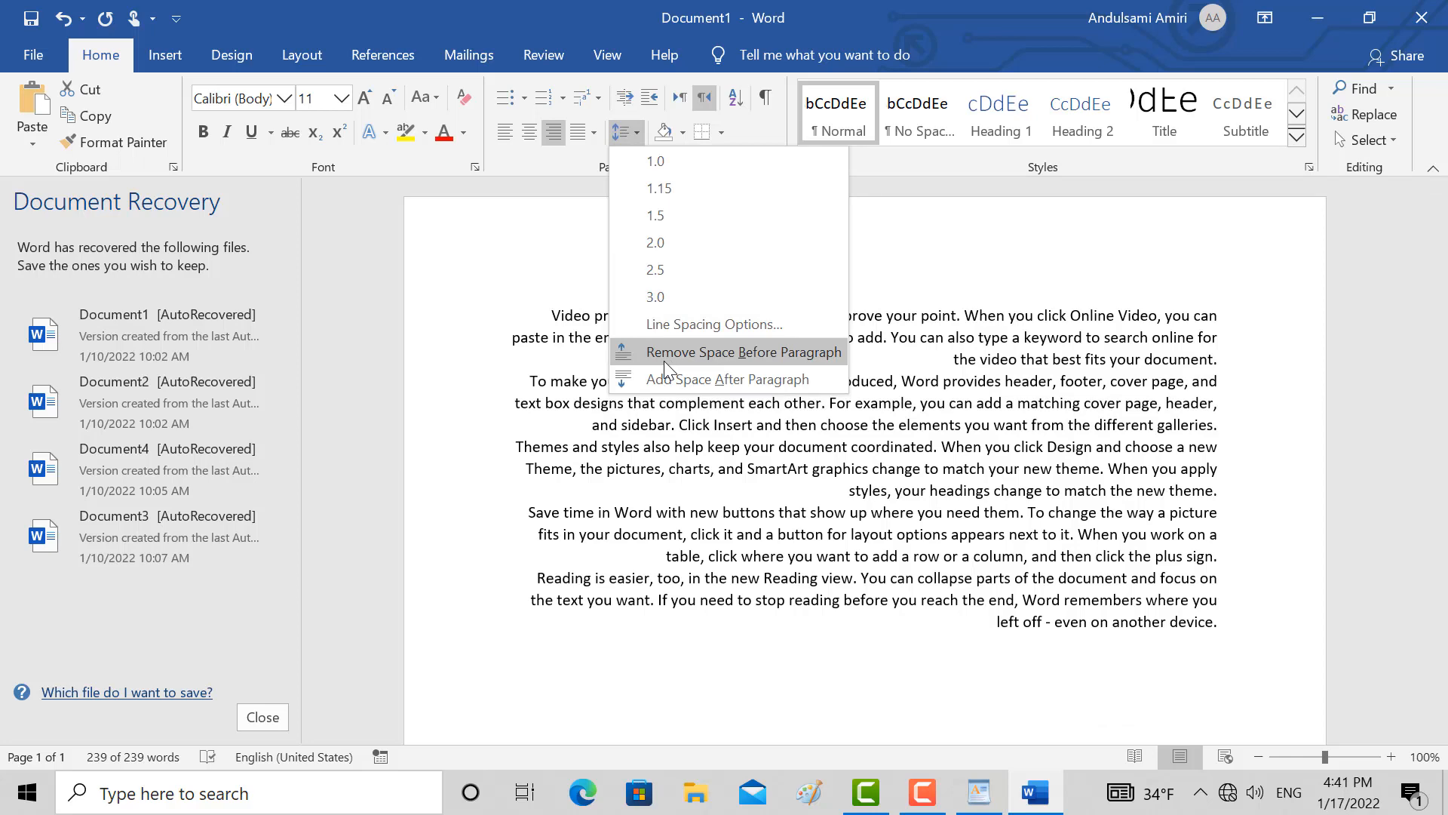
left_click(665, 365)
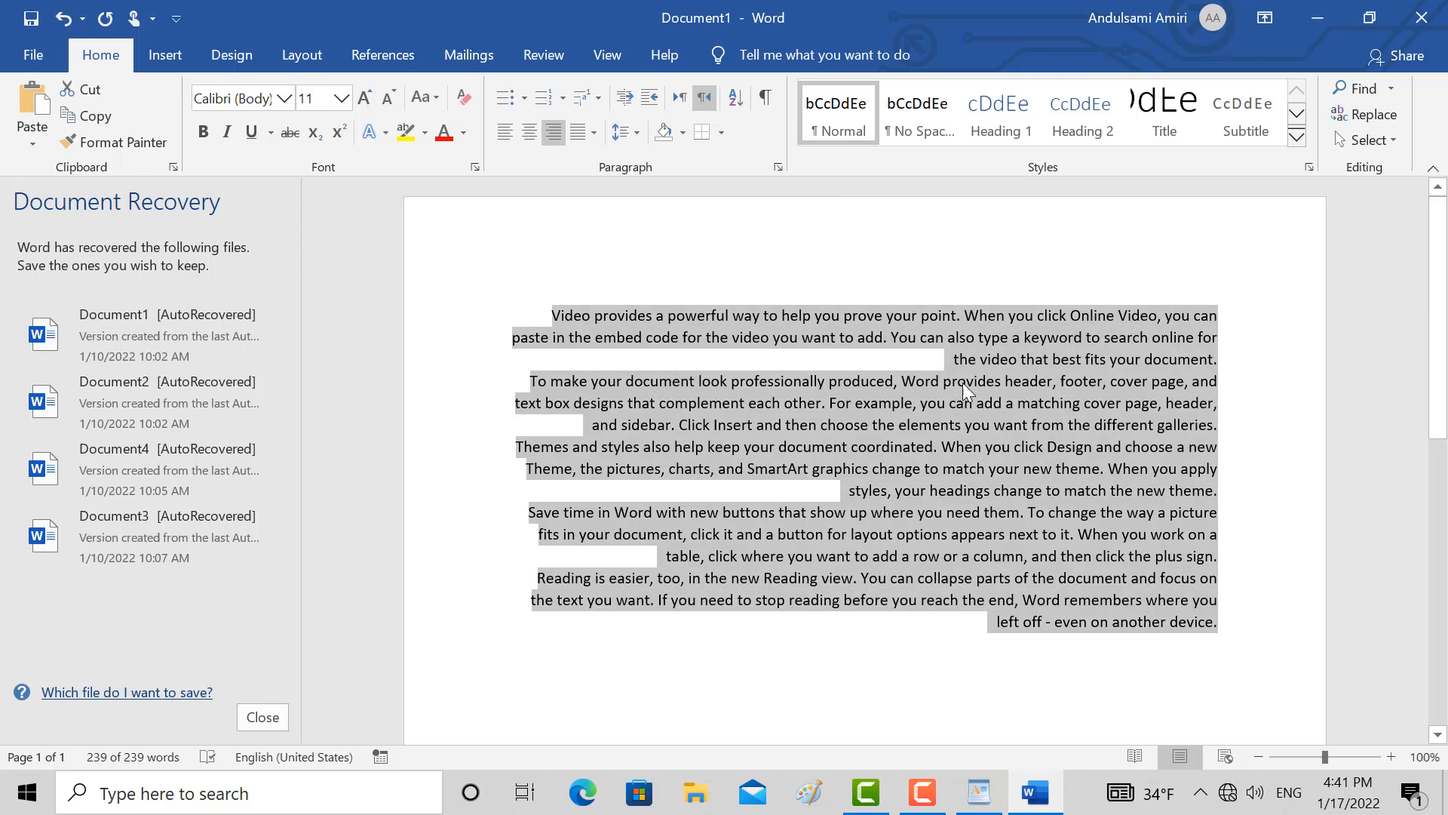
Switch to WordPad and add a new line reading "Exam" between the last green line and the long black line
left_click(987, 807)
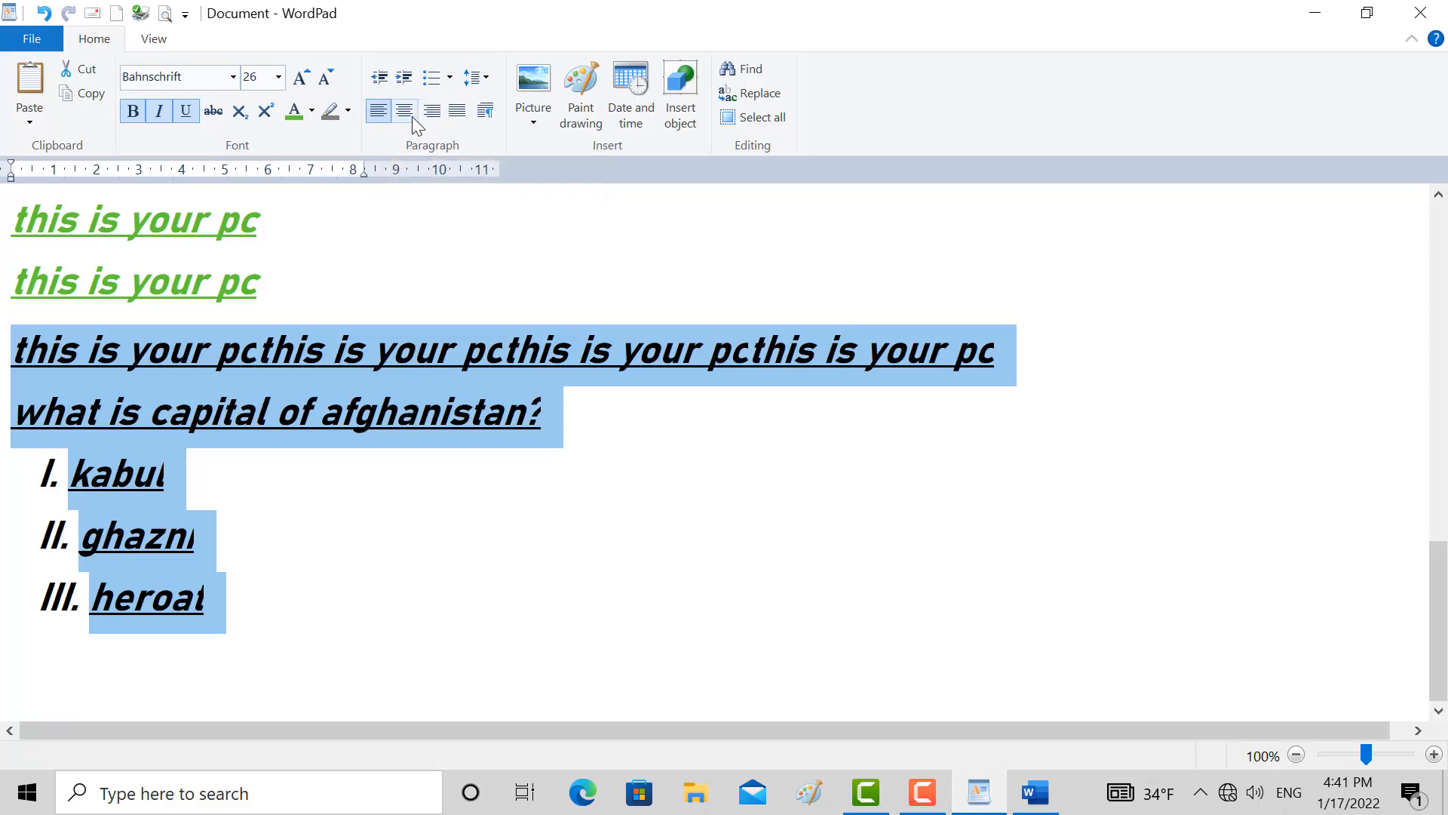
left_click(586, 515)
double_click(316, 513)
left_click_drag(255, 574, 250, 394)
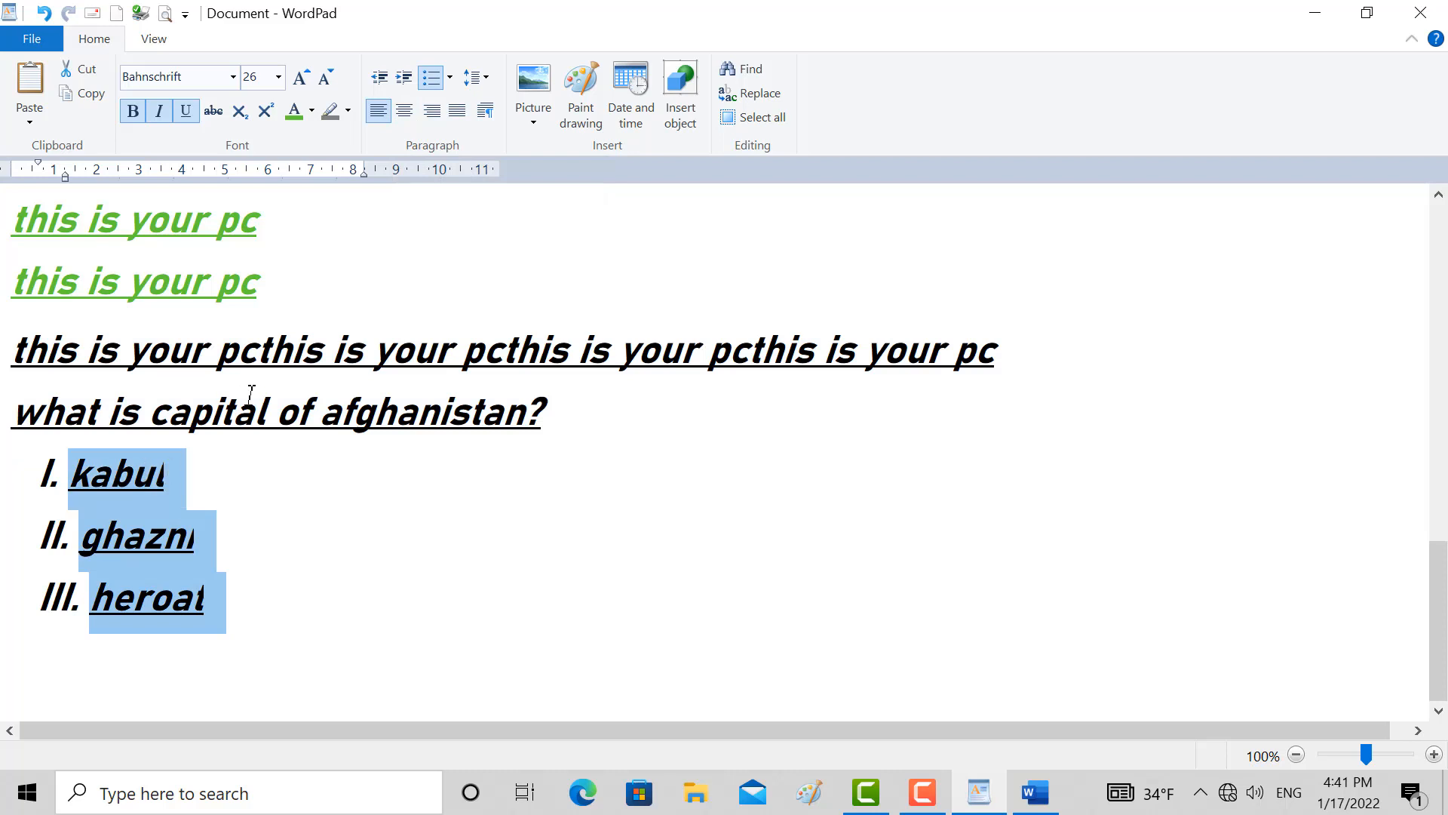
left_click(294, 322)
key("Return")
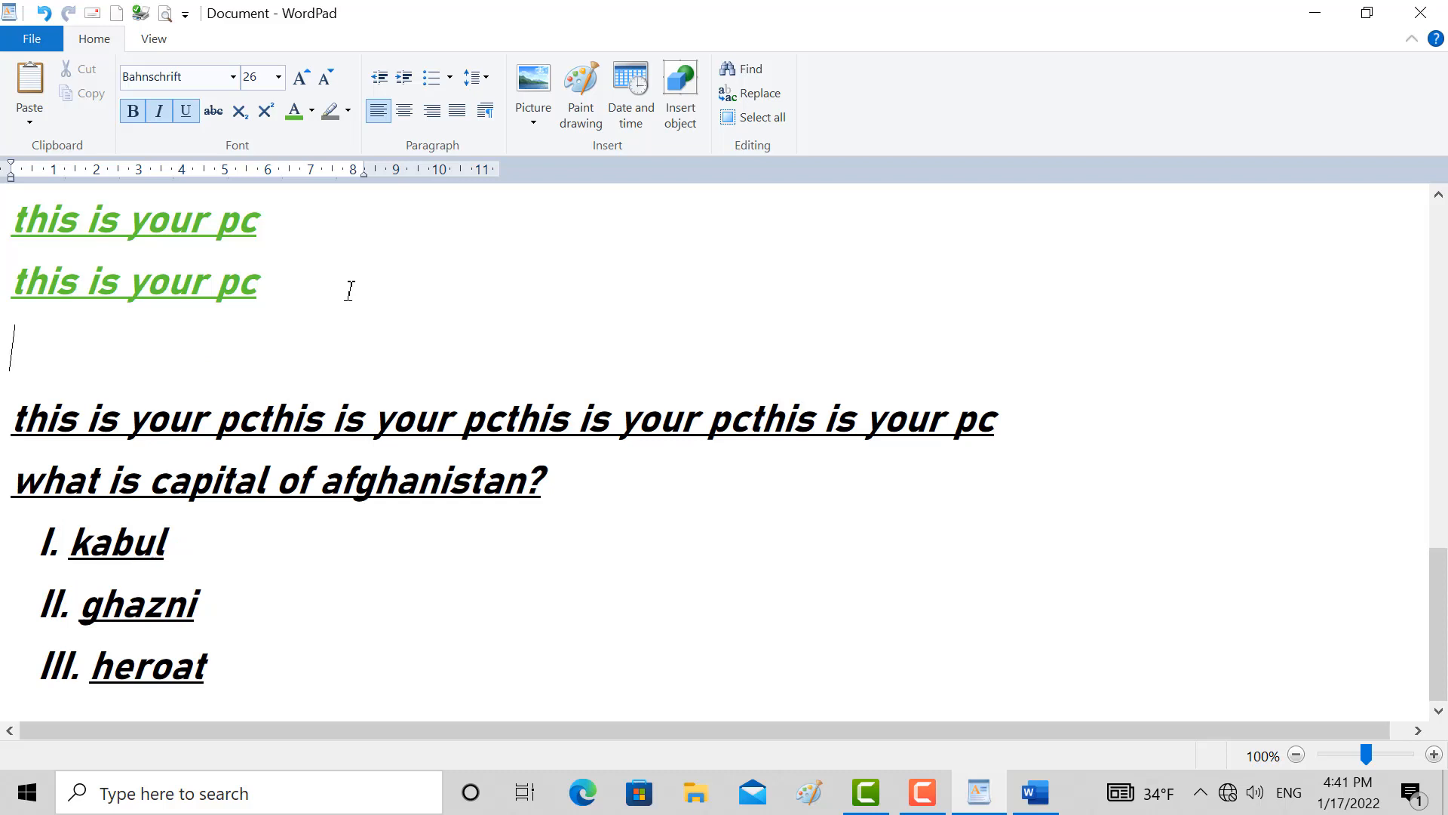
type("Exam")
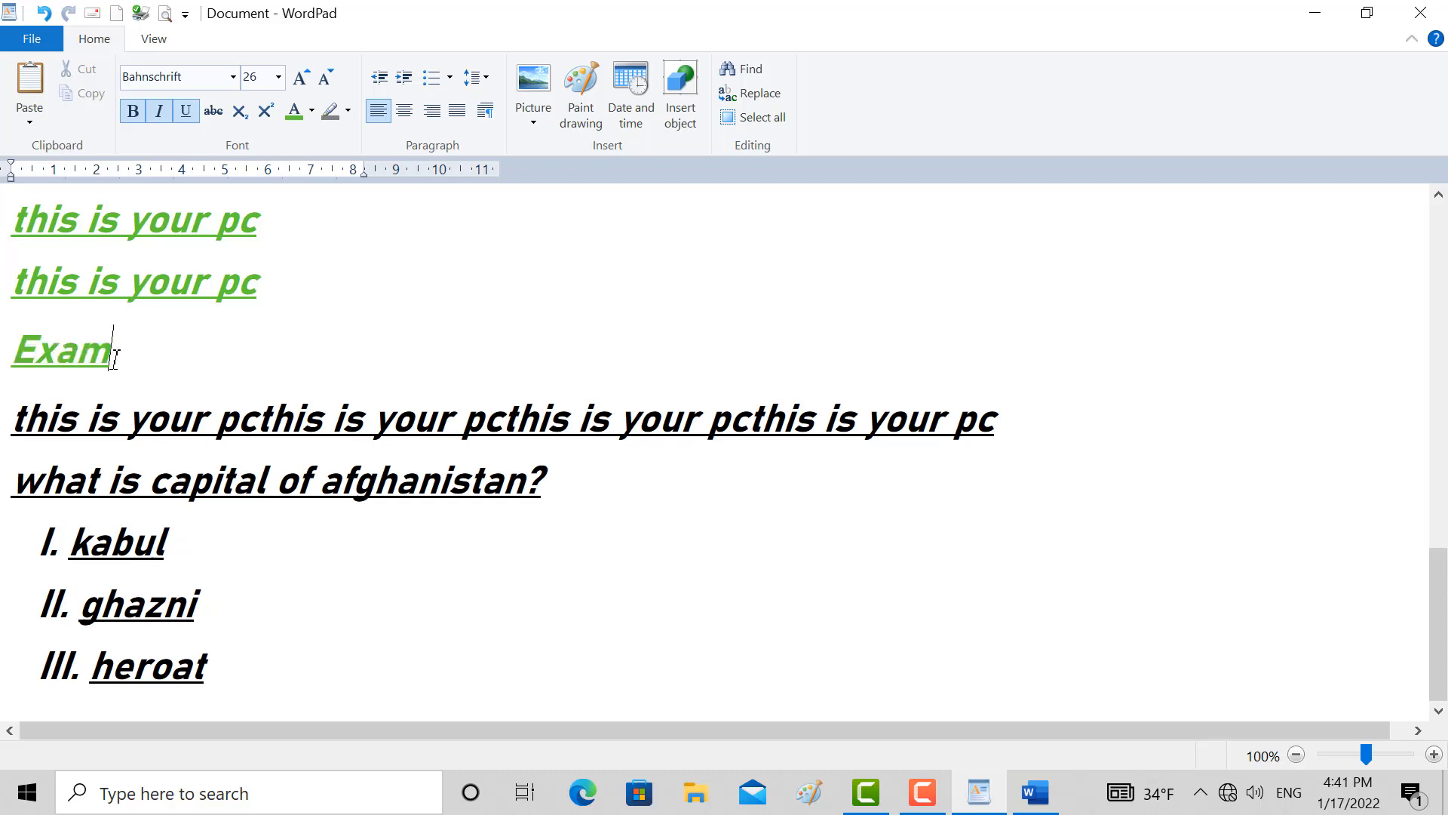
Try centre, right and justified alignment on the Exam line and return it to left alignment
left_click(404, 111)
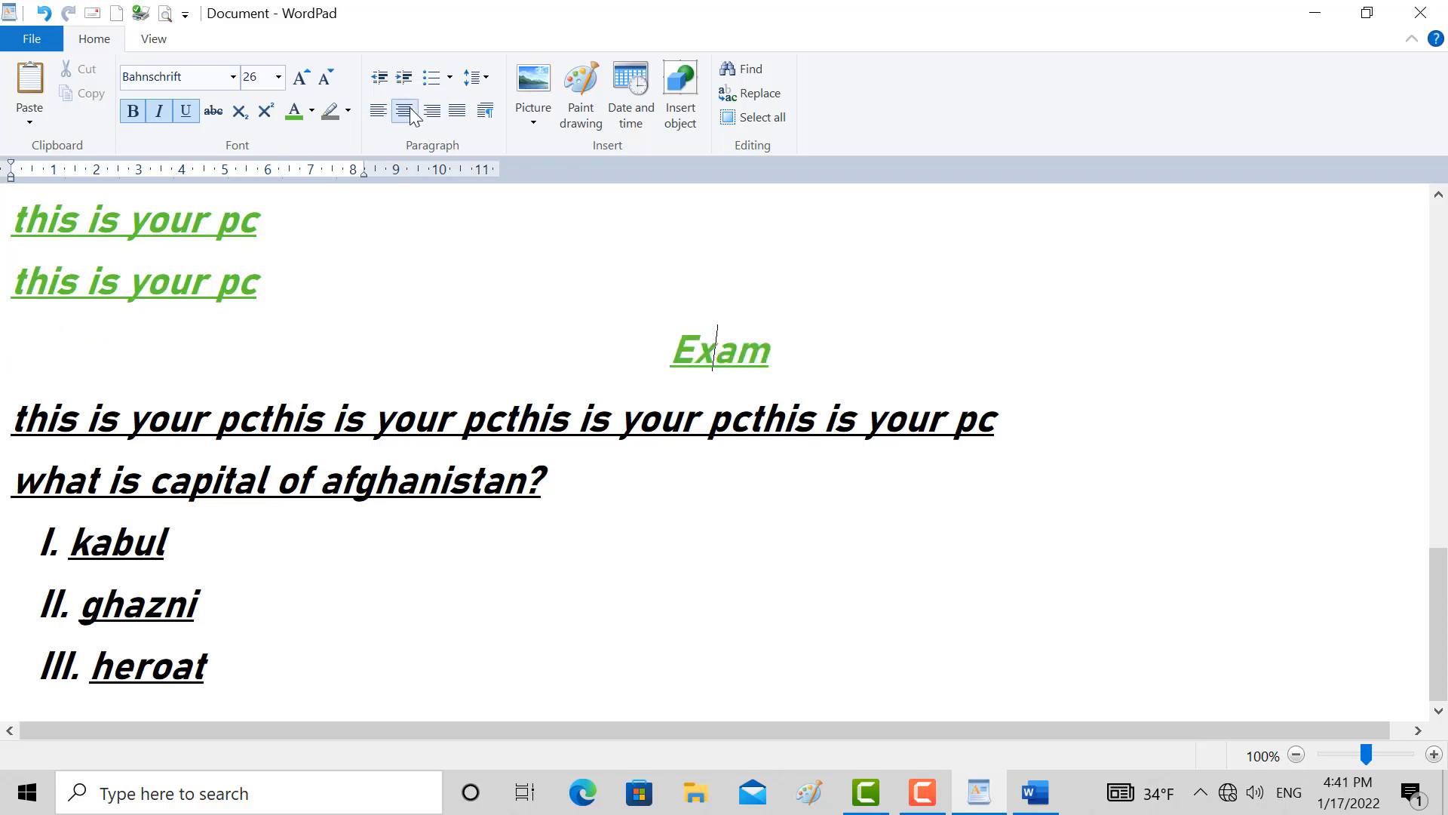
left_click(379, 111)
left_click(431, 111)
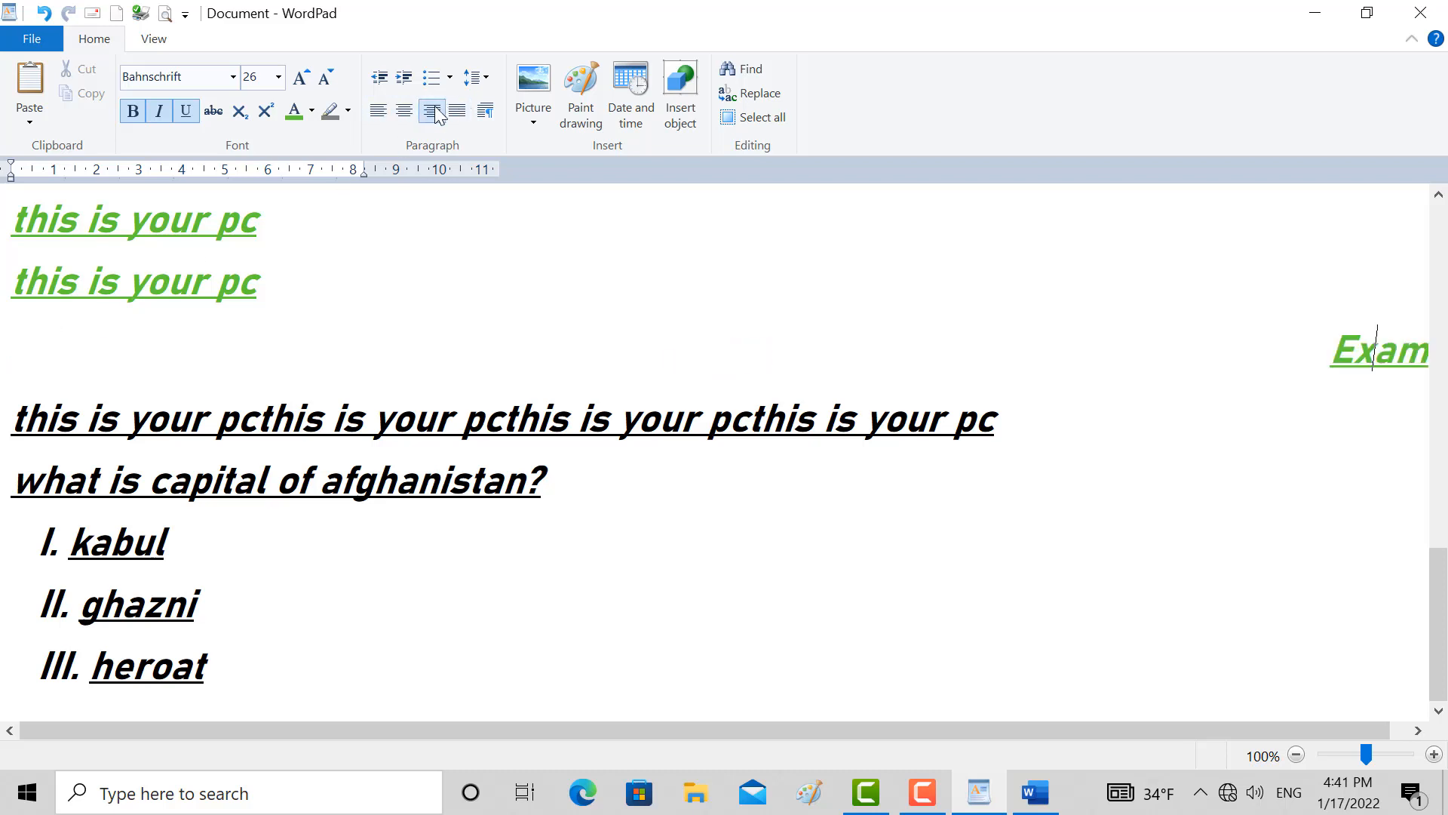
left_click(456, 111)
left_click(431, 111)
left_click(405, 111)
left_click(378, 111)
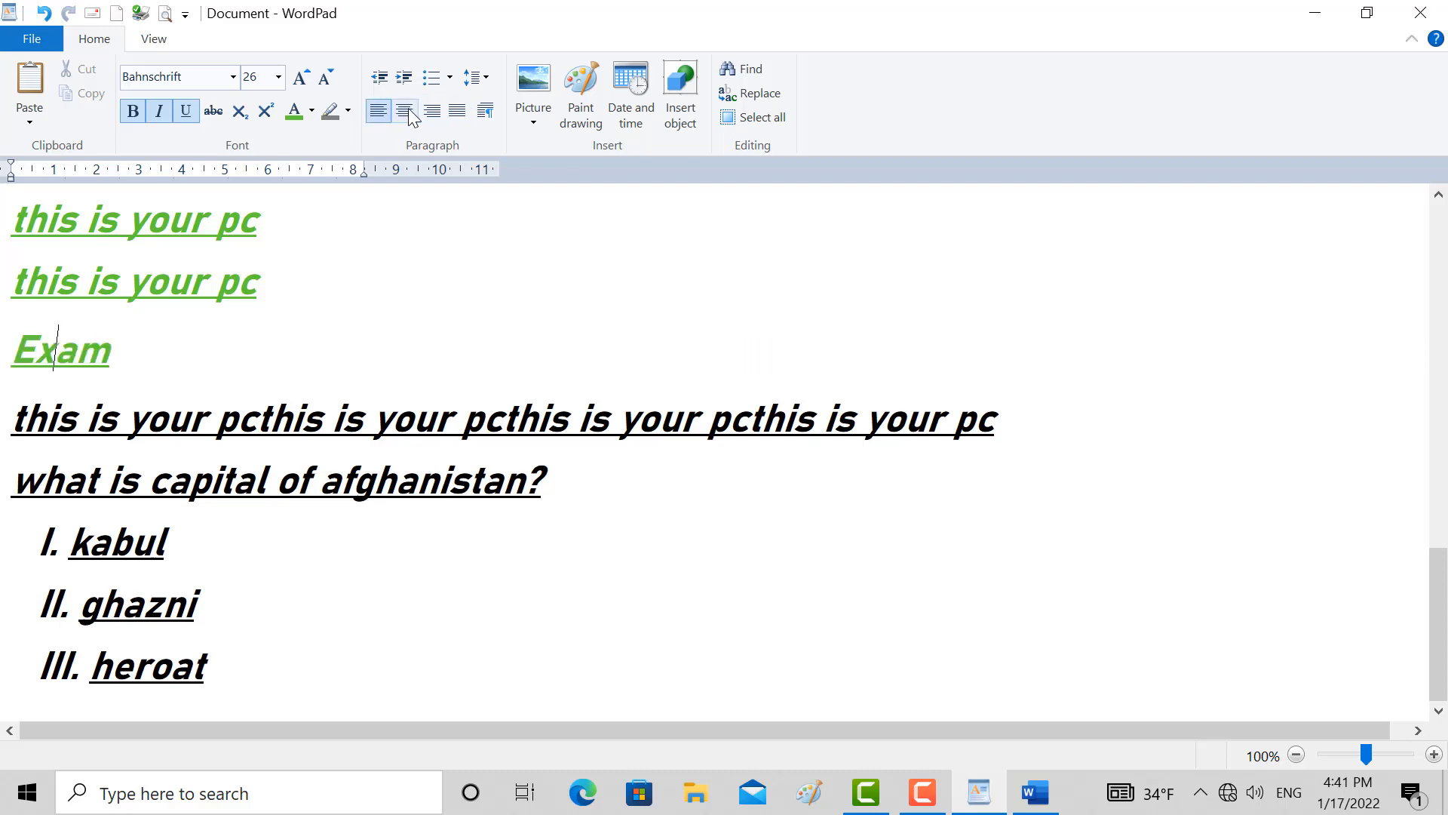
Compare the right and justified alignments on the Exam line again and leave it centred
left_click(404, 110)
left_click(431, 111)
left_click(456, 112)
left_click(432, 111)
left_click(405, 113)
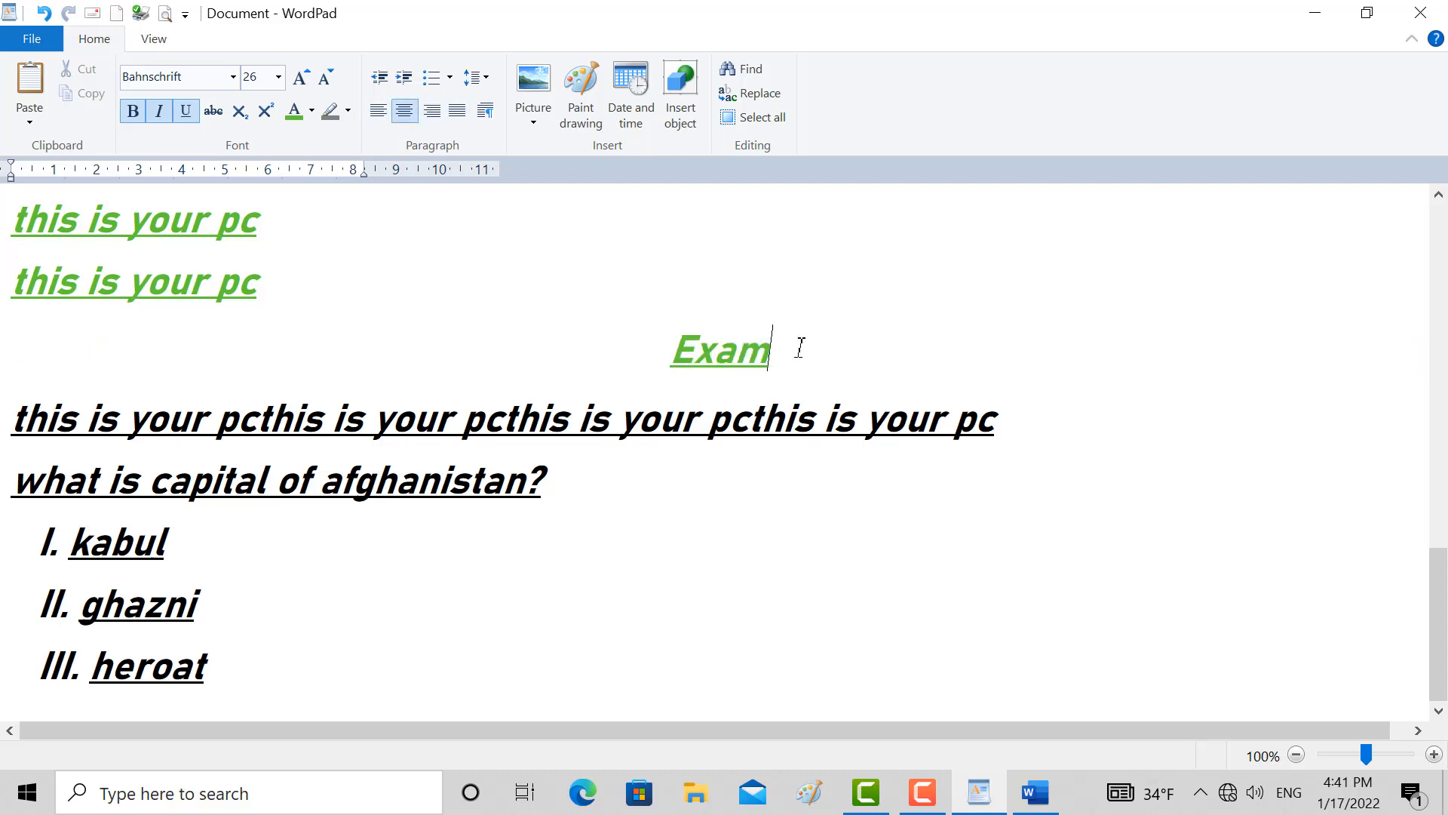
left_click(457, 117)
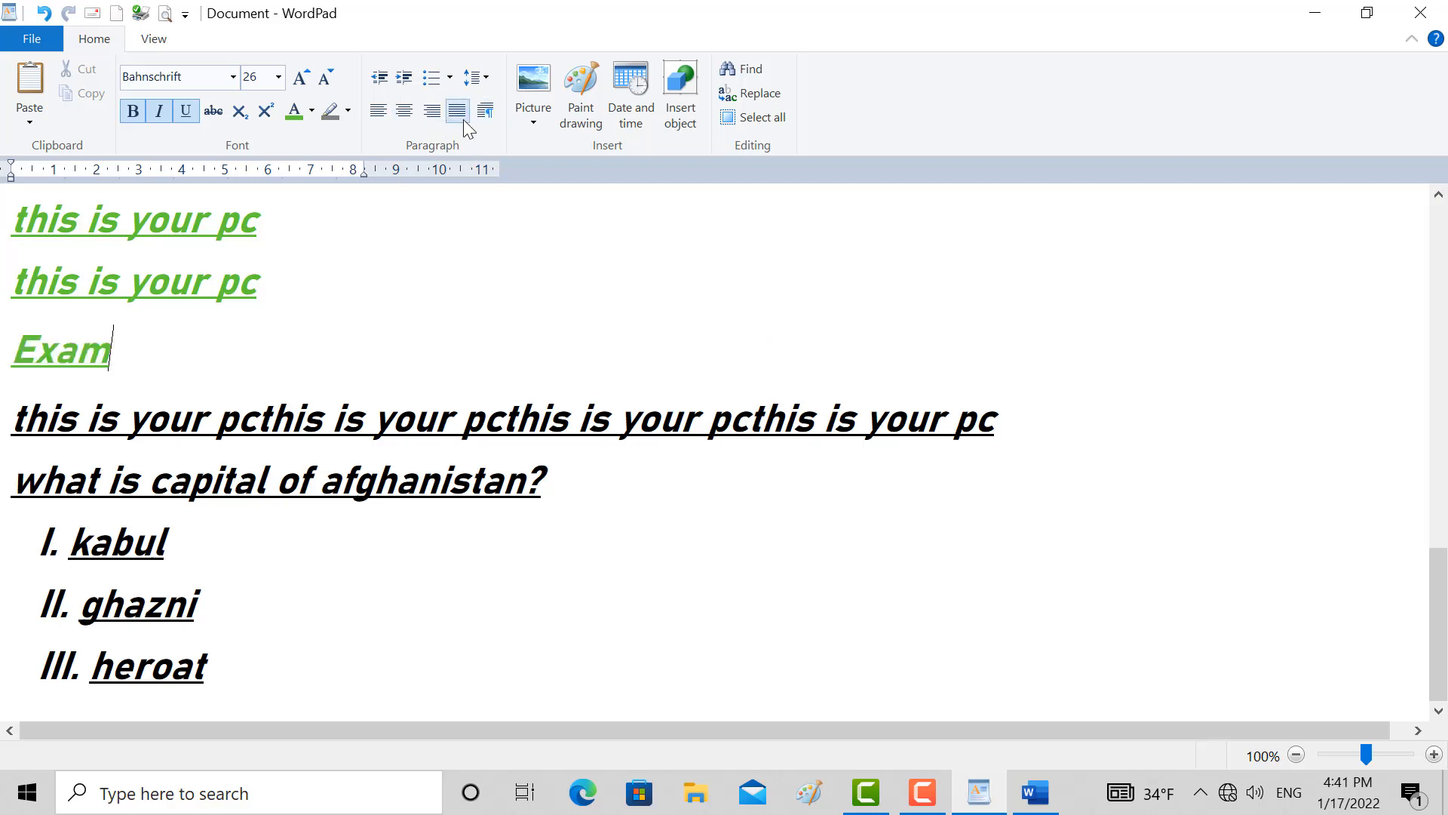
left_click(432, 112)
left_click(408, 114)
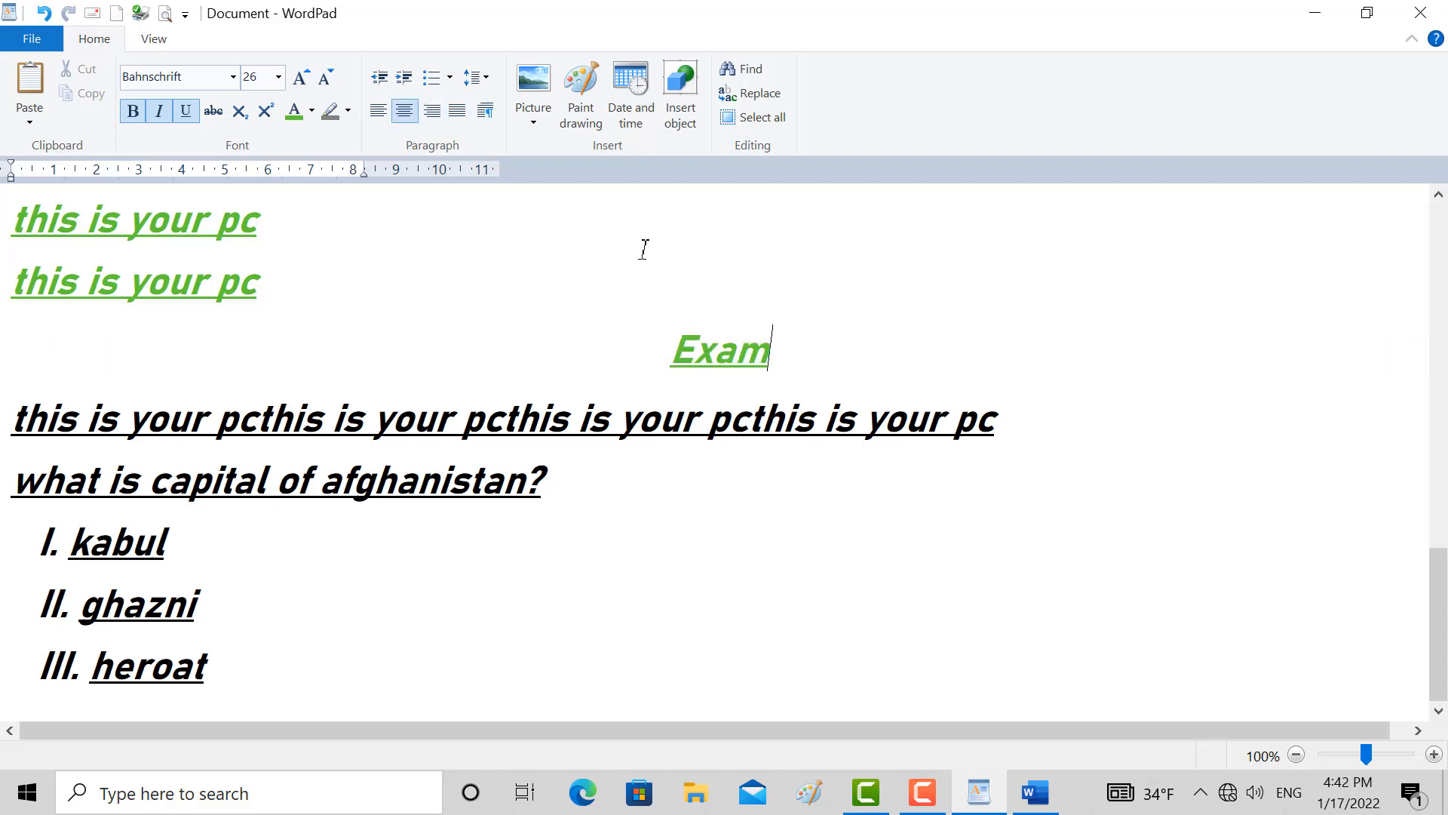
Review the indentation, spacing and alignment settings of the Exam paragraph, then close them unchanged
left_click(491, 115)
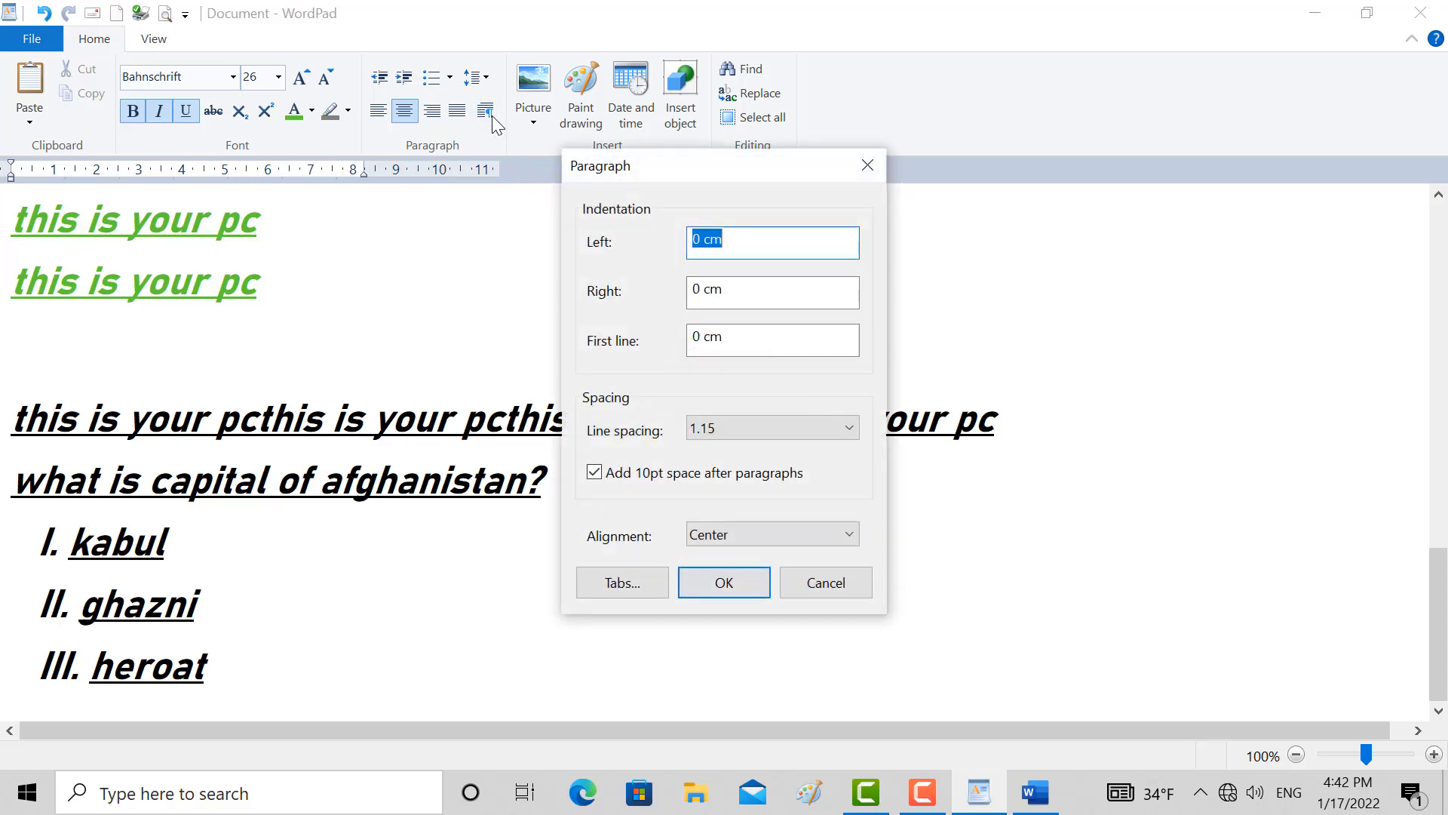
left_click_drag(658, 173, 521, 153)
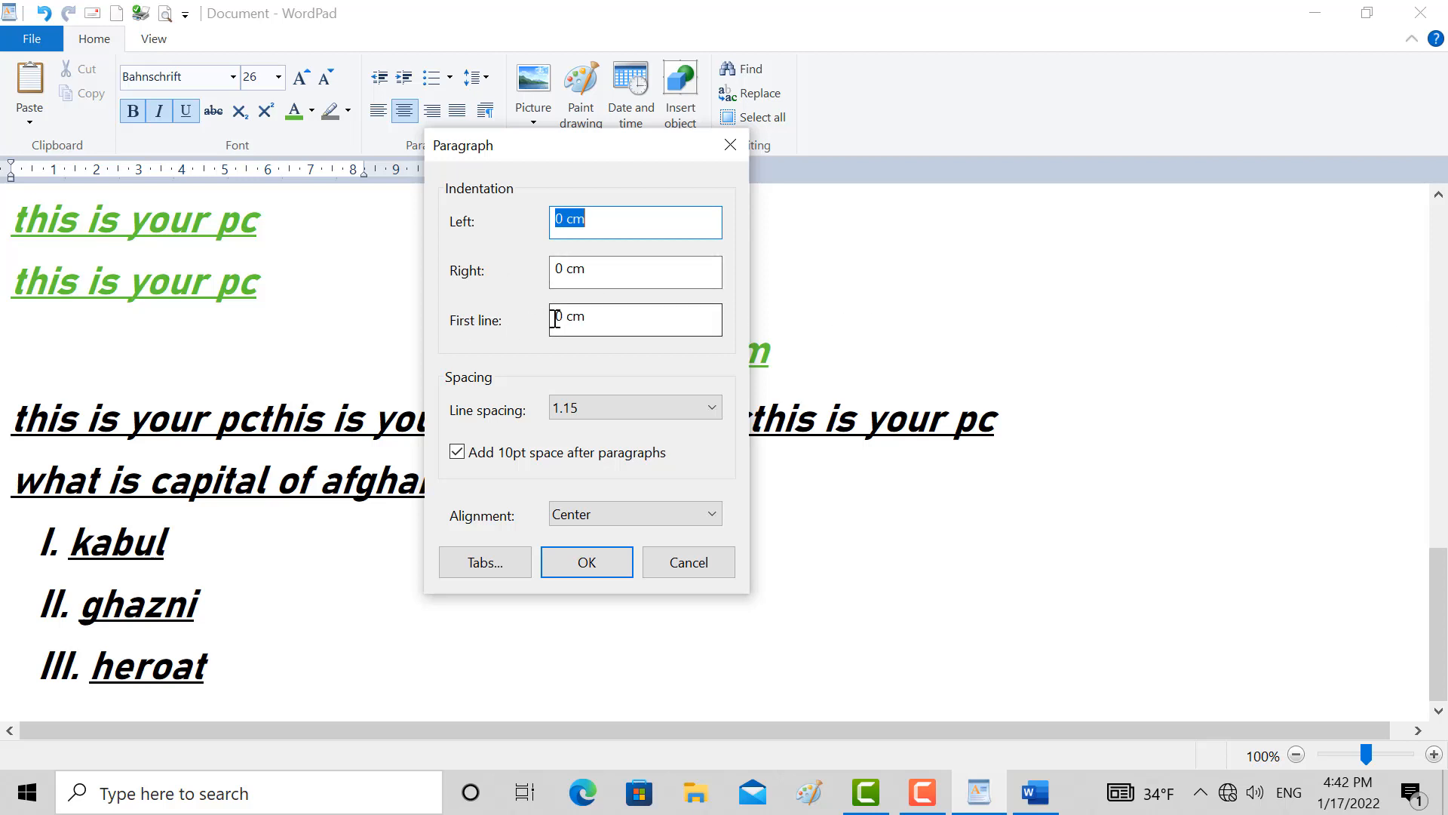
left_click(731, 143)
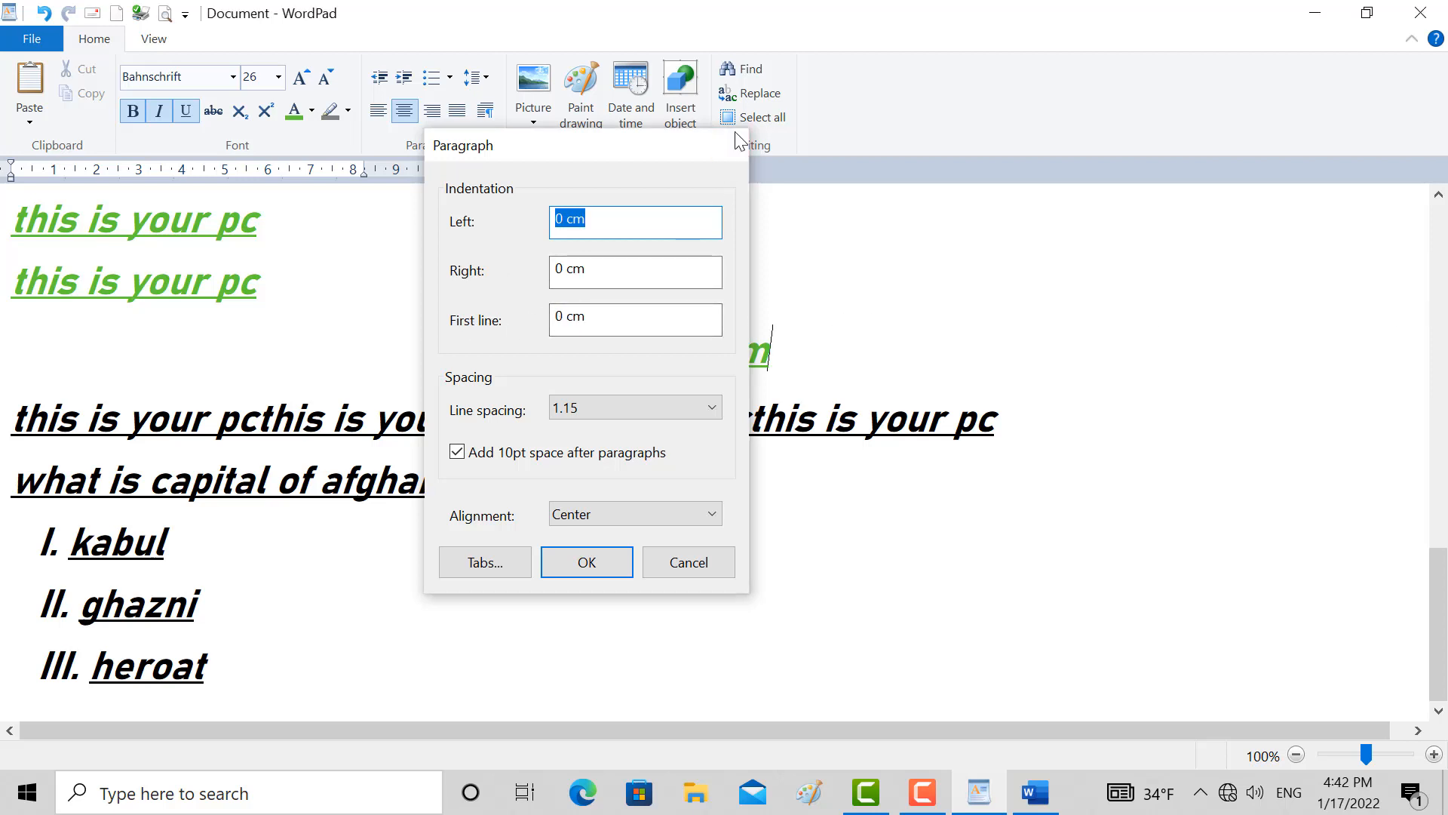
Give the long black line and the capital question a left indent of 3 cm and a first-line indent of 1 cm
left_click_drag(566, 476, 64, 447)
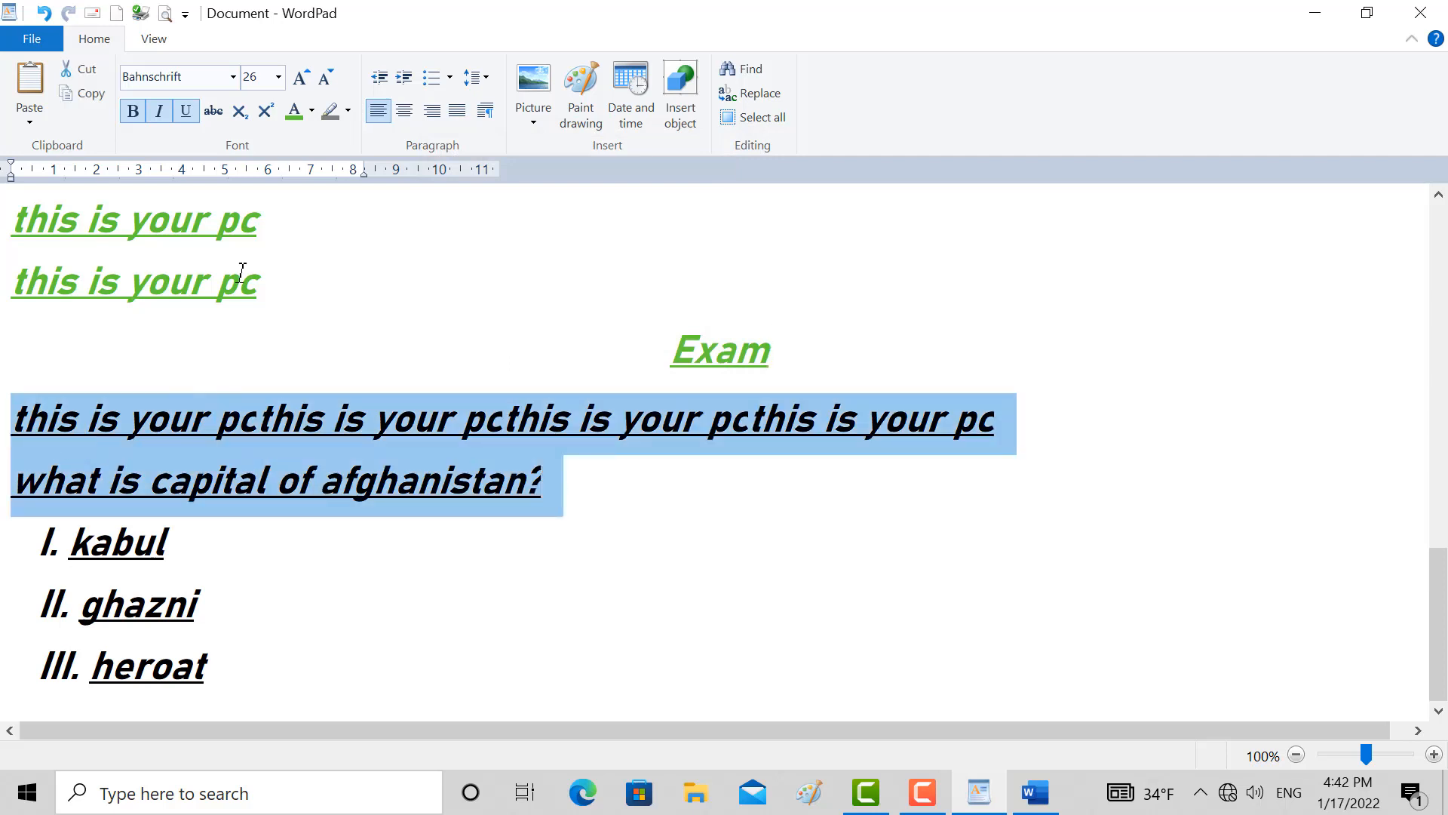
left_click(484, 110)
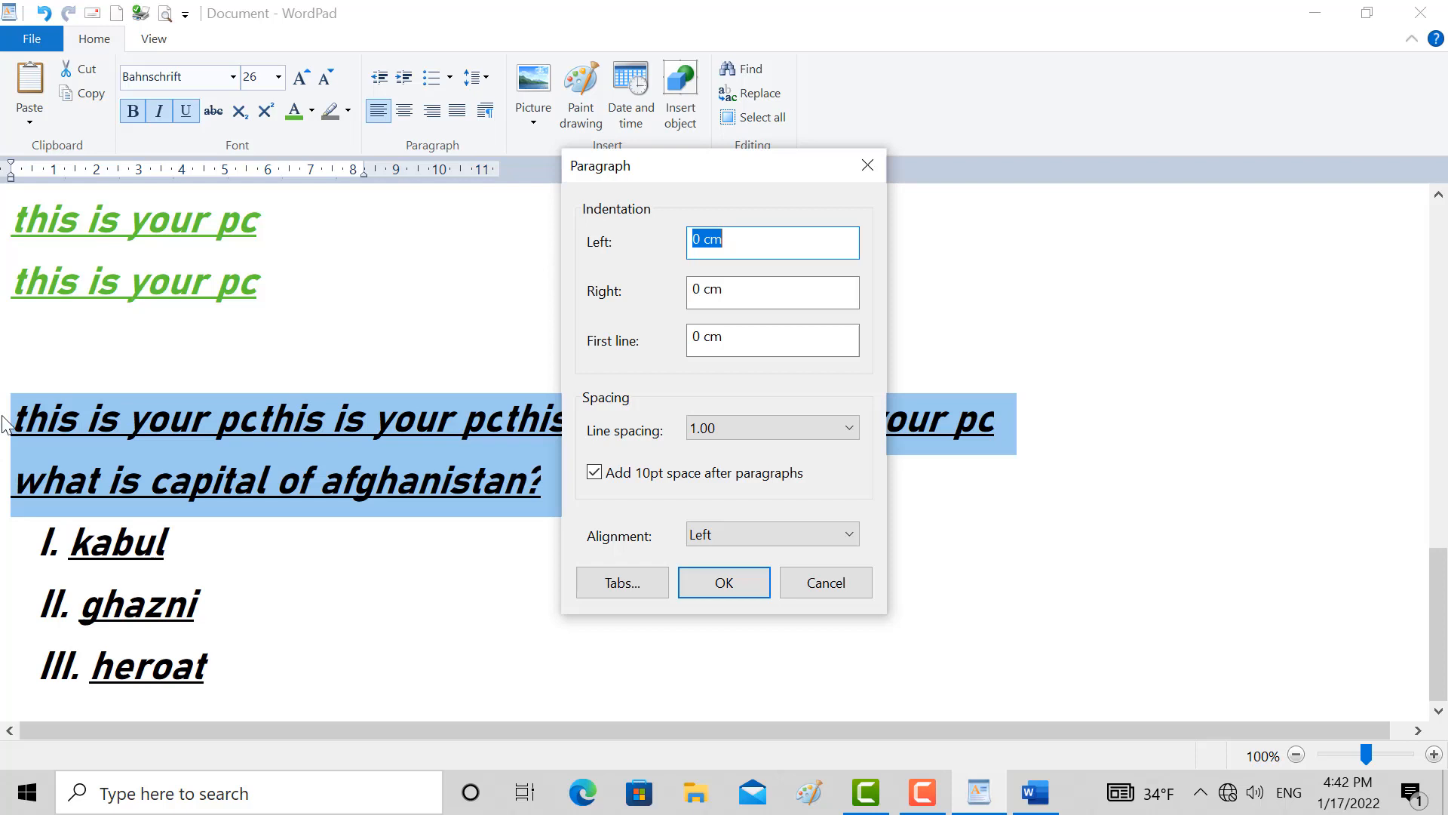
type("1")
left_click(709, 294)
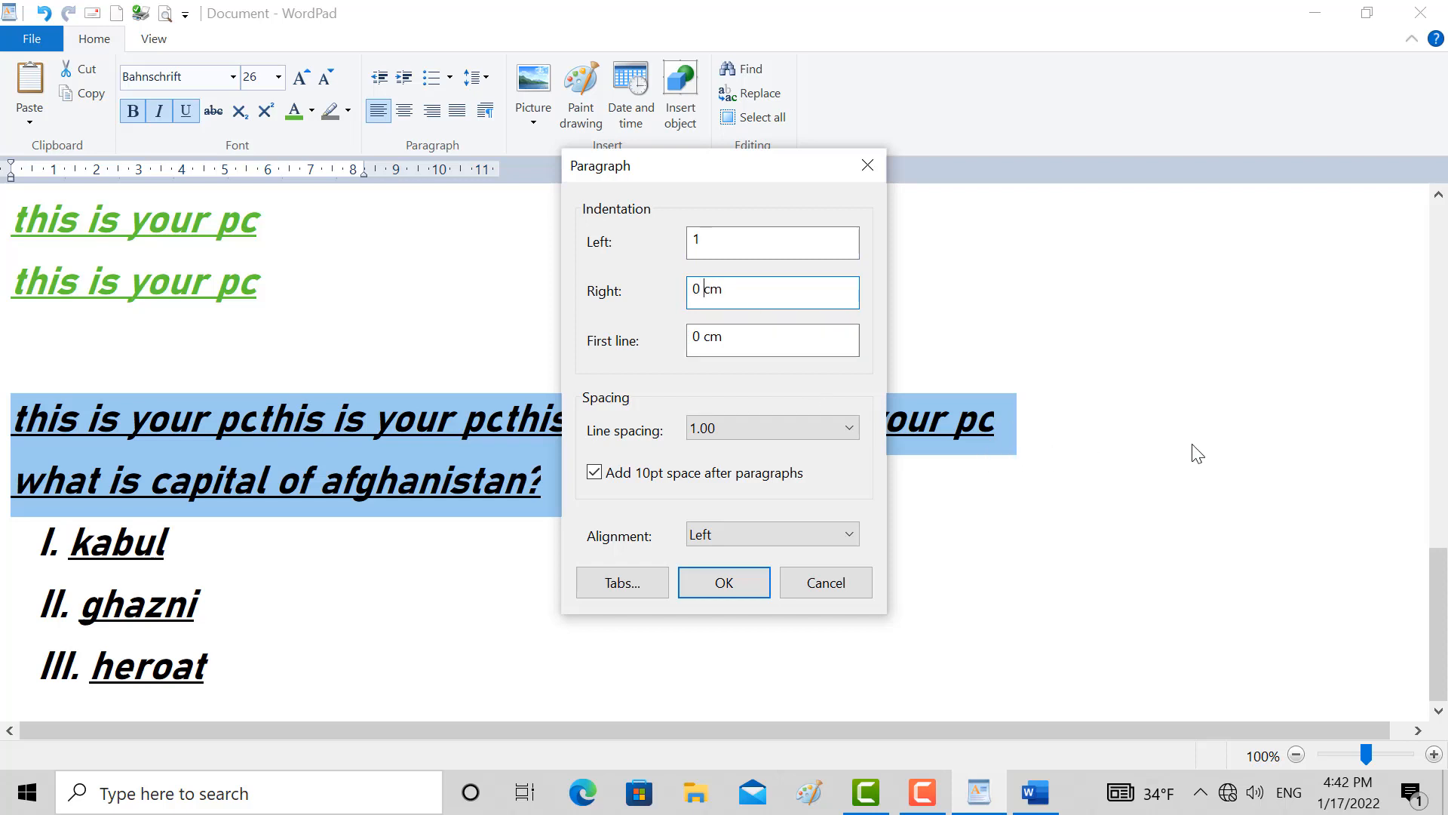
left_click(695, 351)
left_click(722, 249)
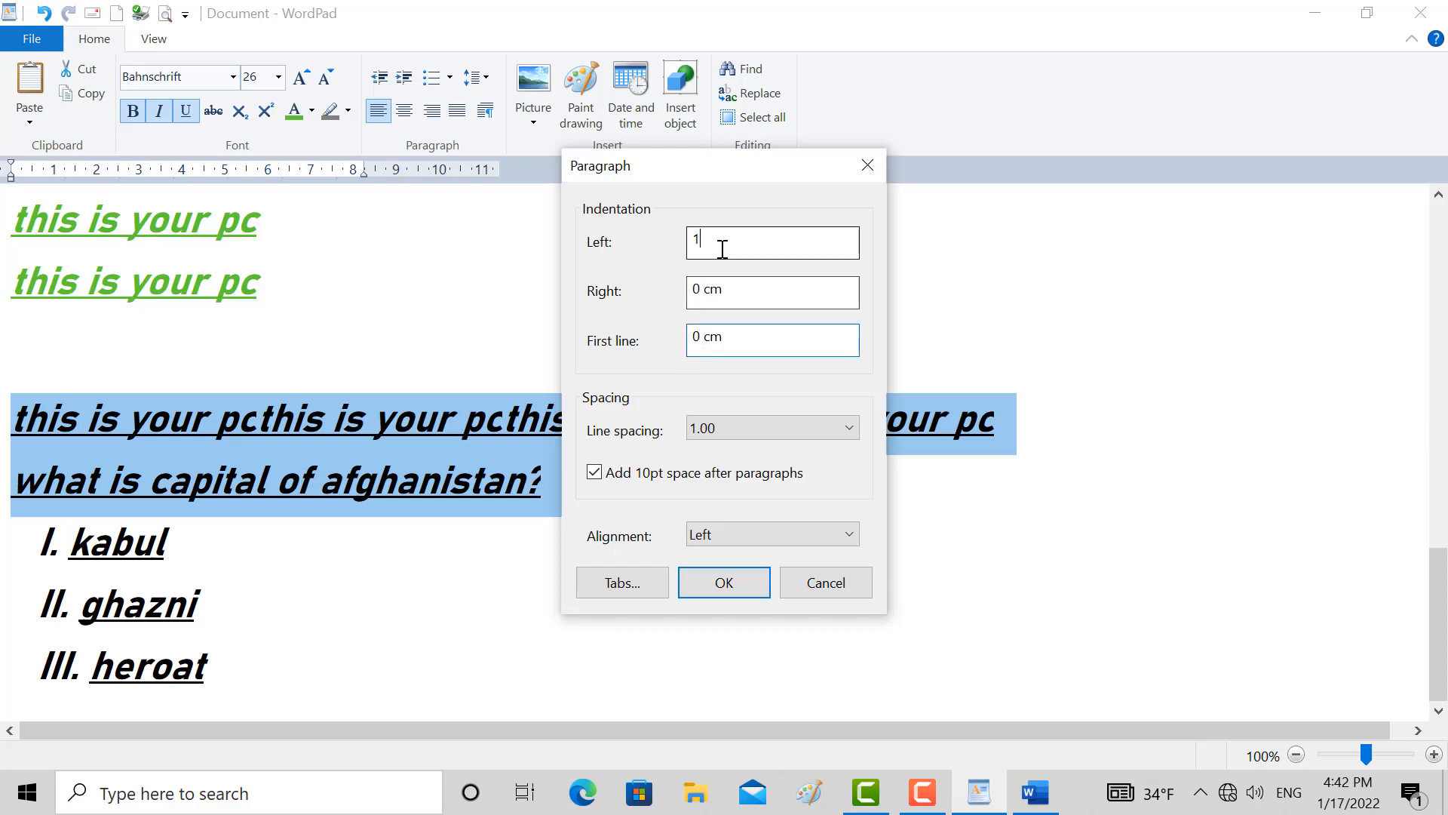
key("BackSpace")
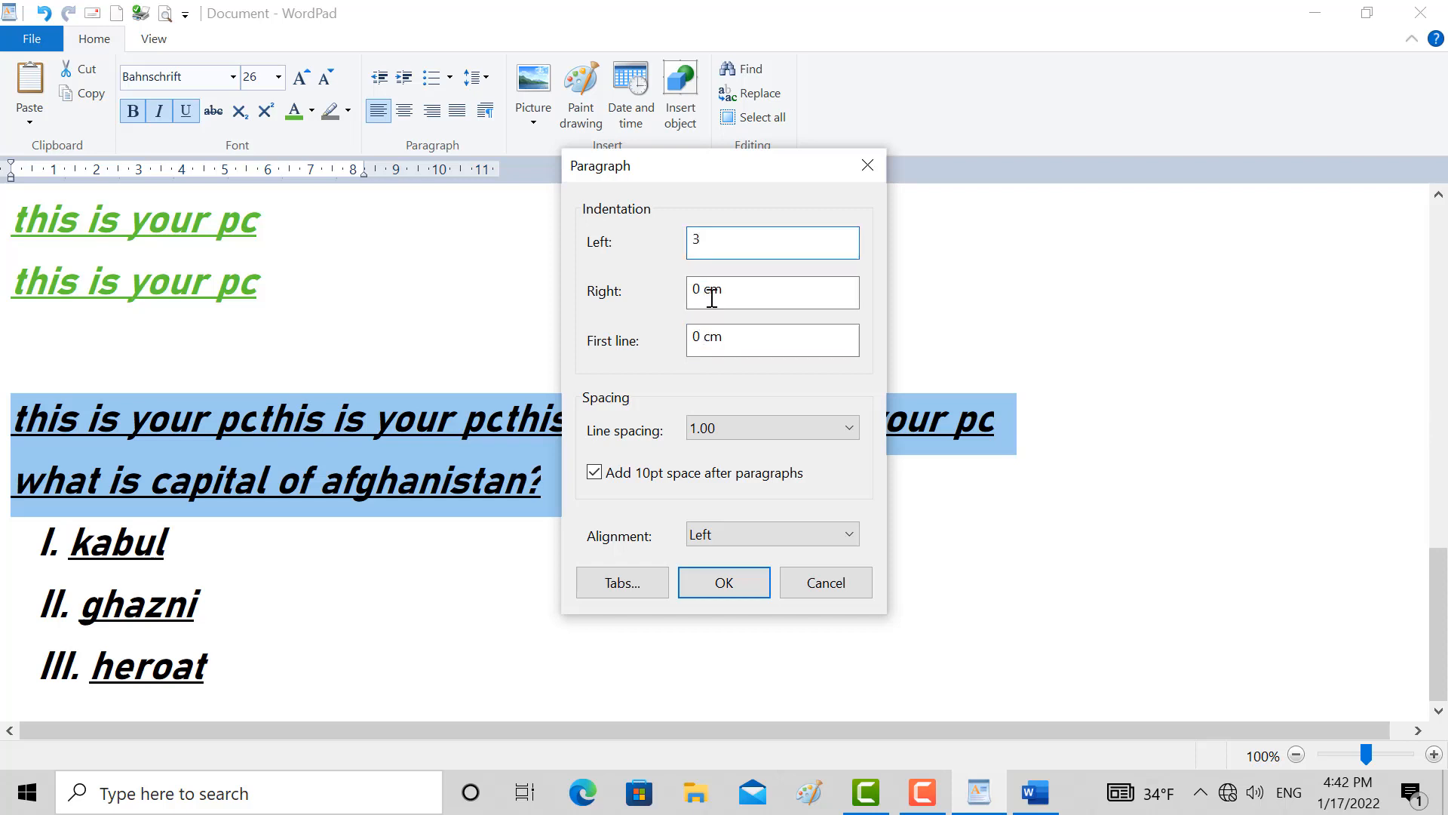
left_click(701, 336)
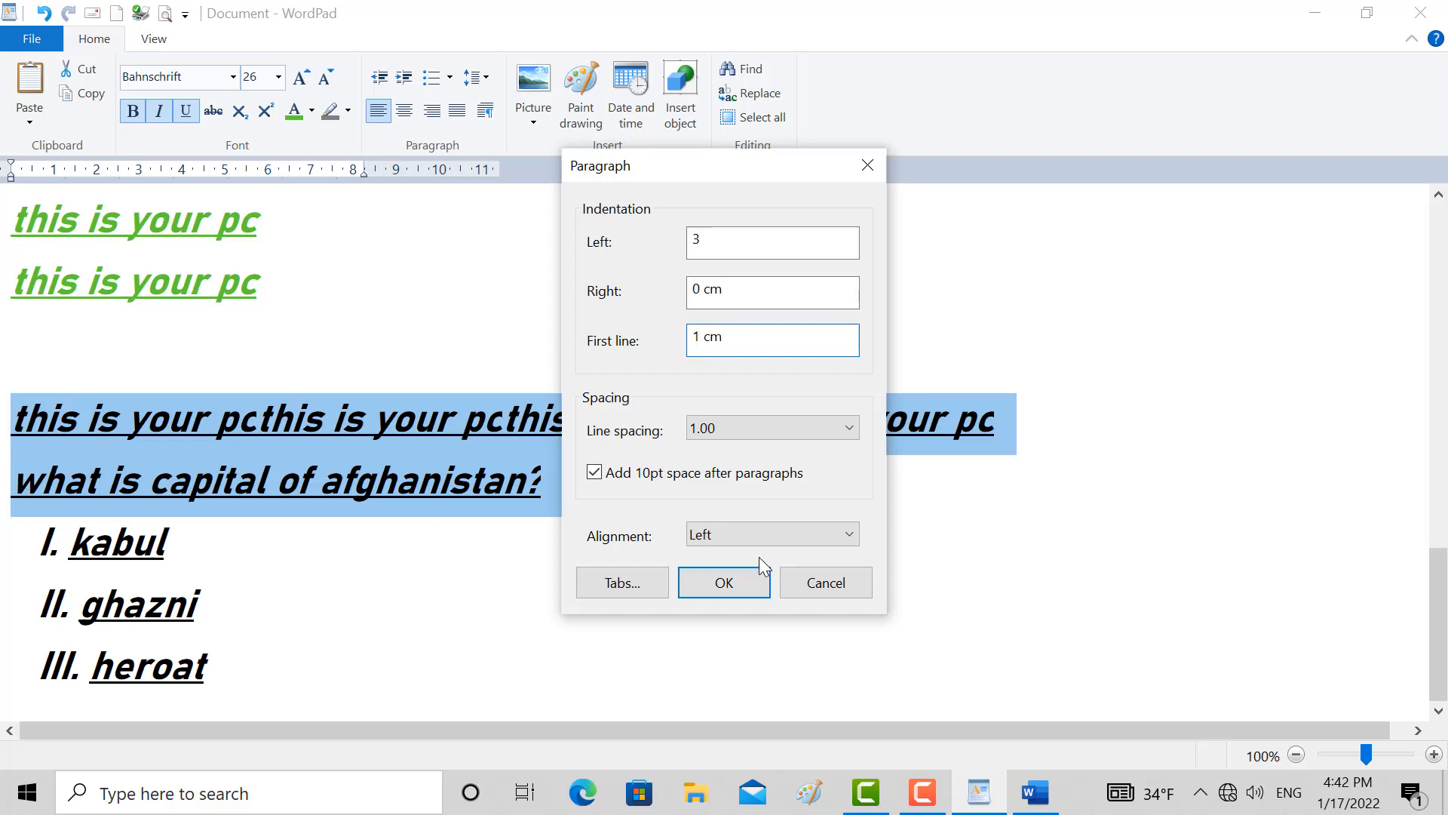
left_click(724, 592)
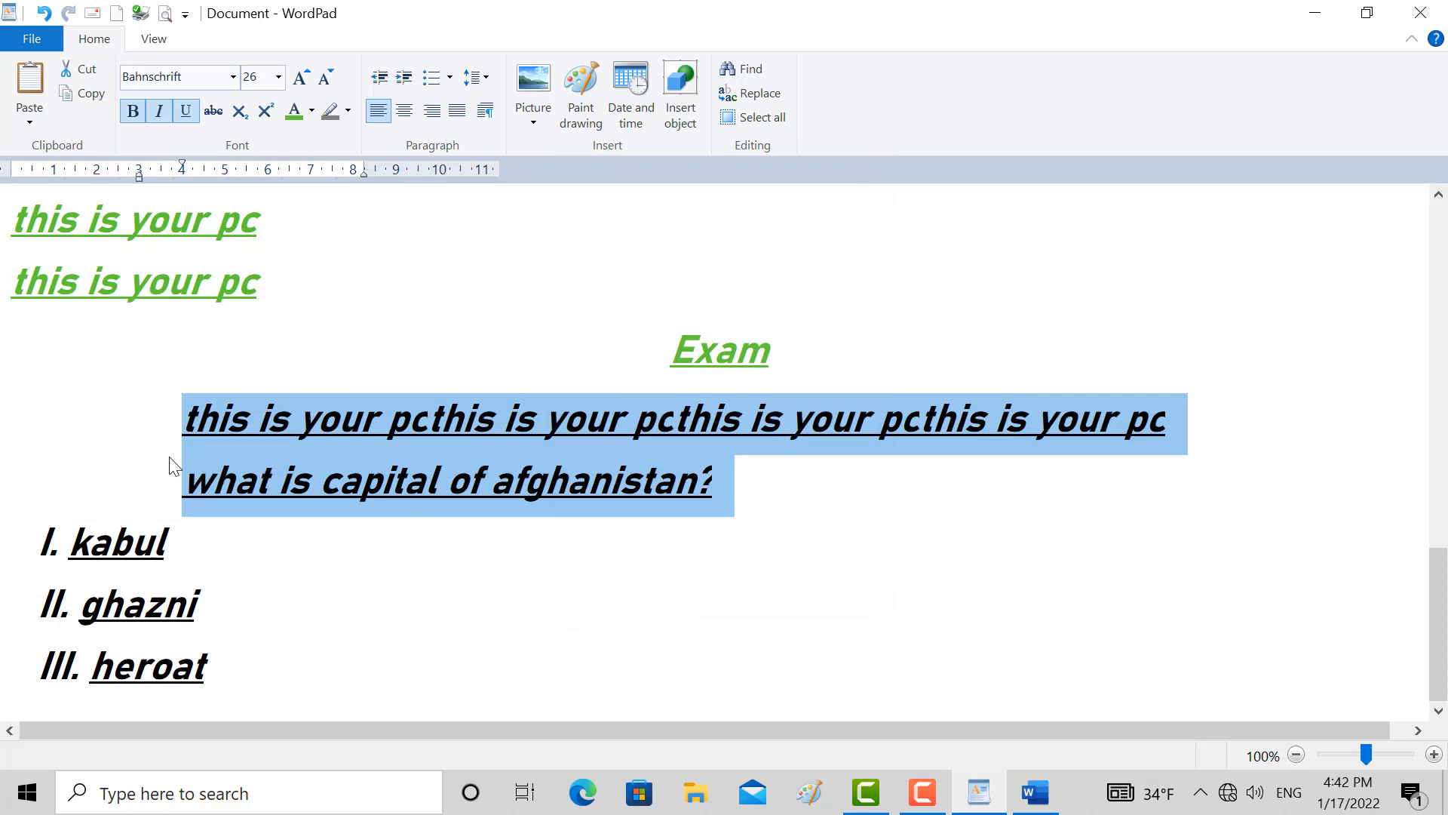
Set the first-line indent of the two selected black paragraphs to 2 cm
left_click(485, 111)
left_click(704, 337)
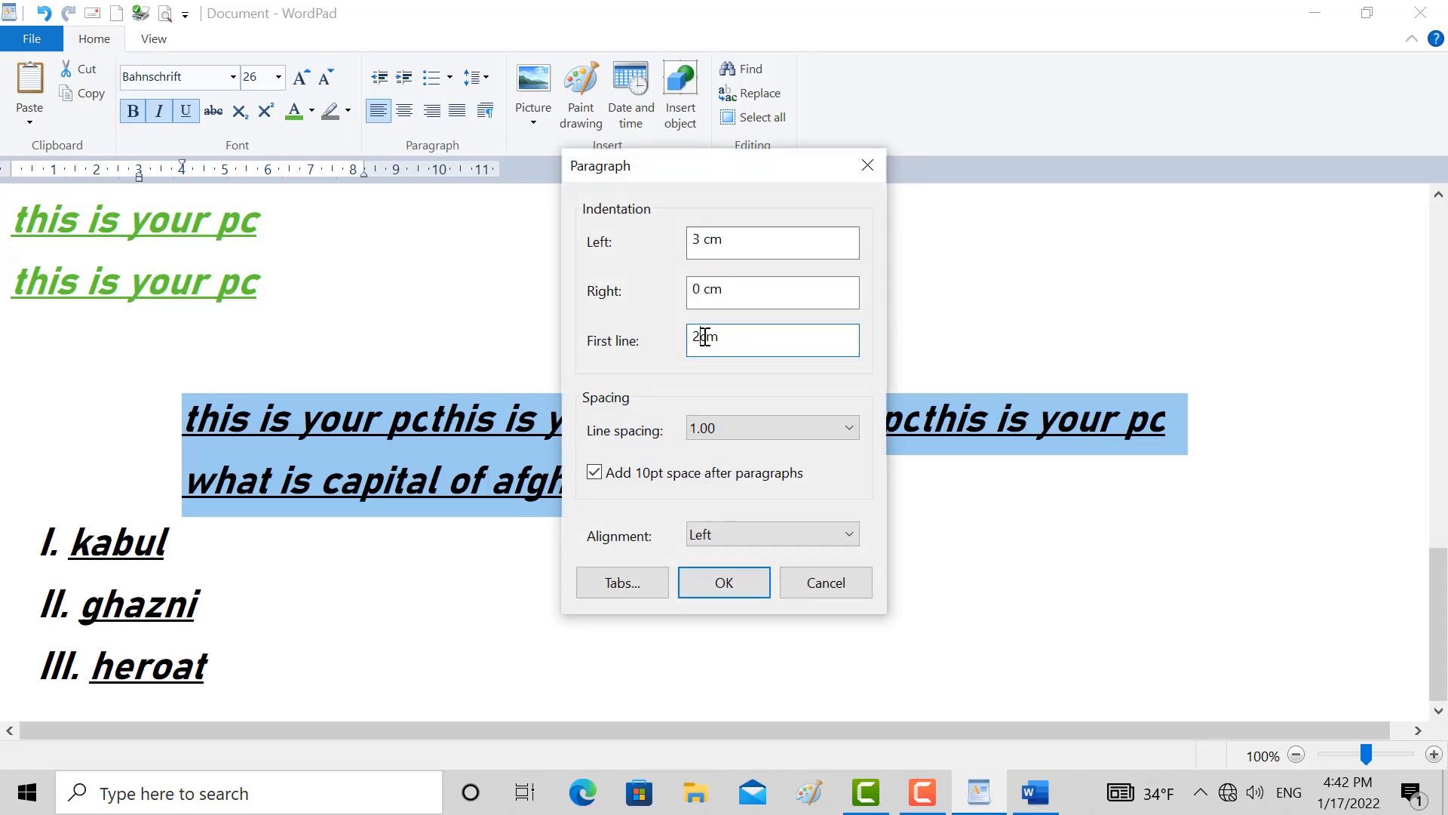
left_click(734, 587)
left_click(245, 414)
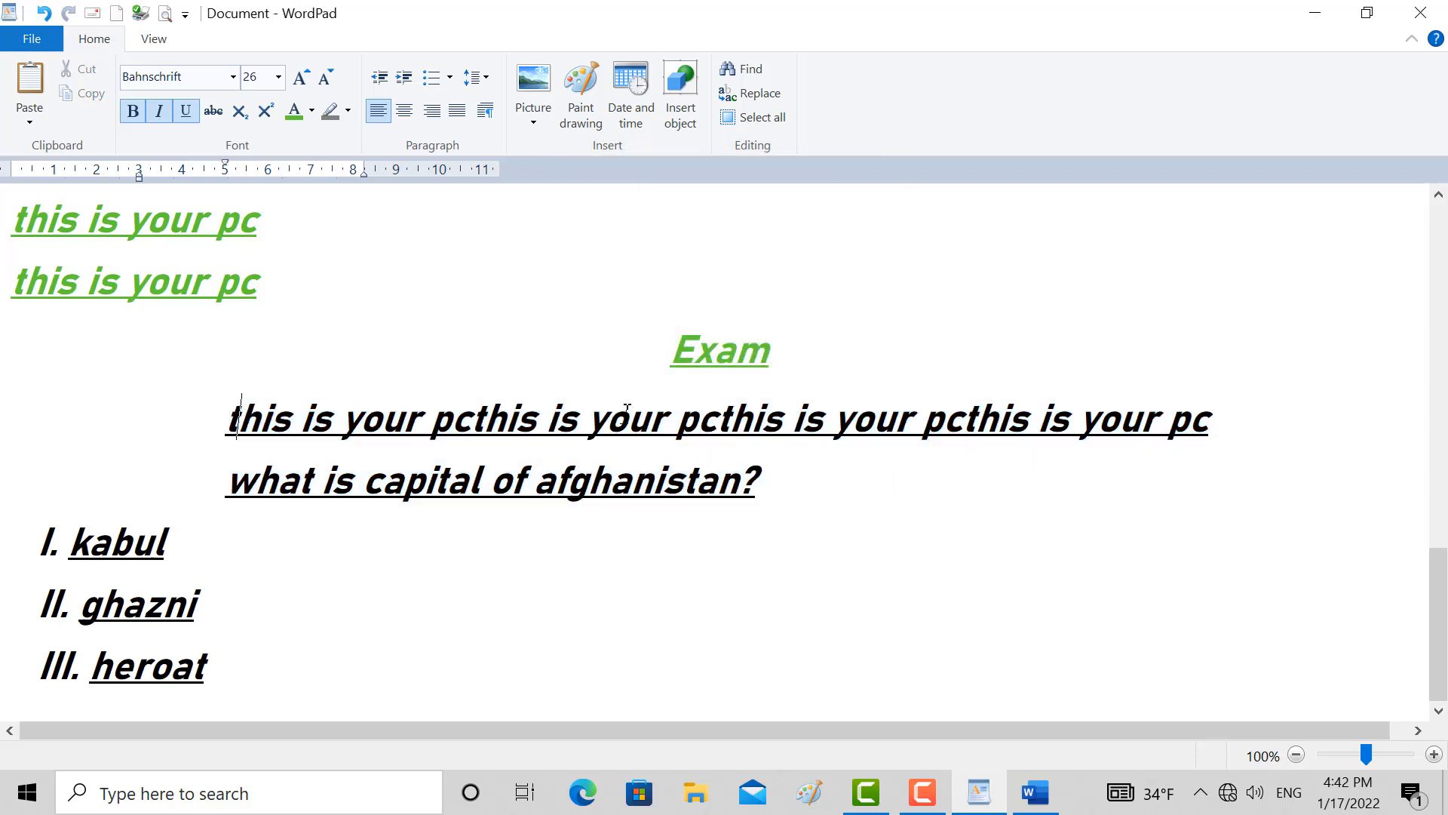
Examine the line spacing and alignment choices in the Exam heading's paragraph settings and close them without changes
left_click(672, 349)
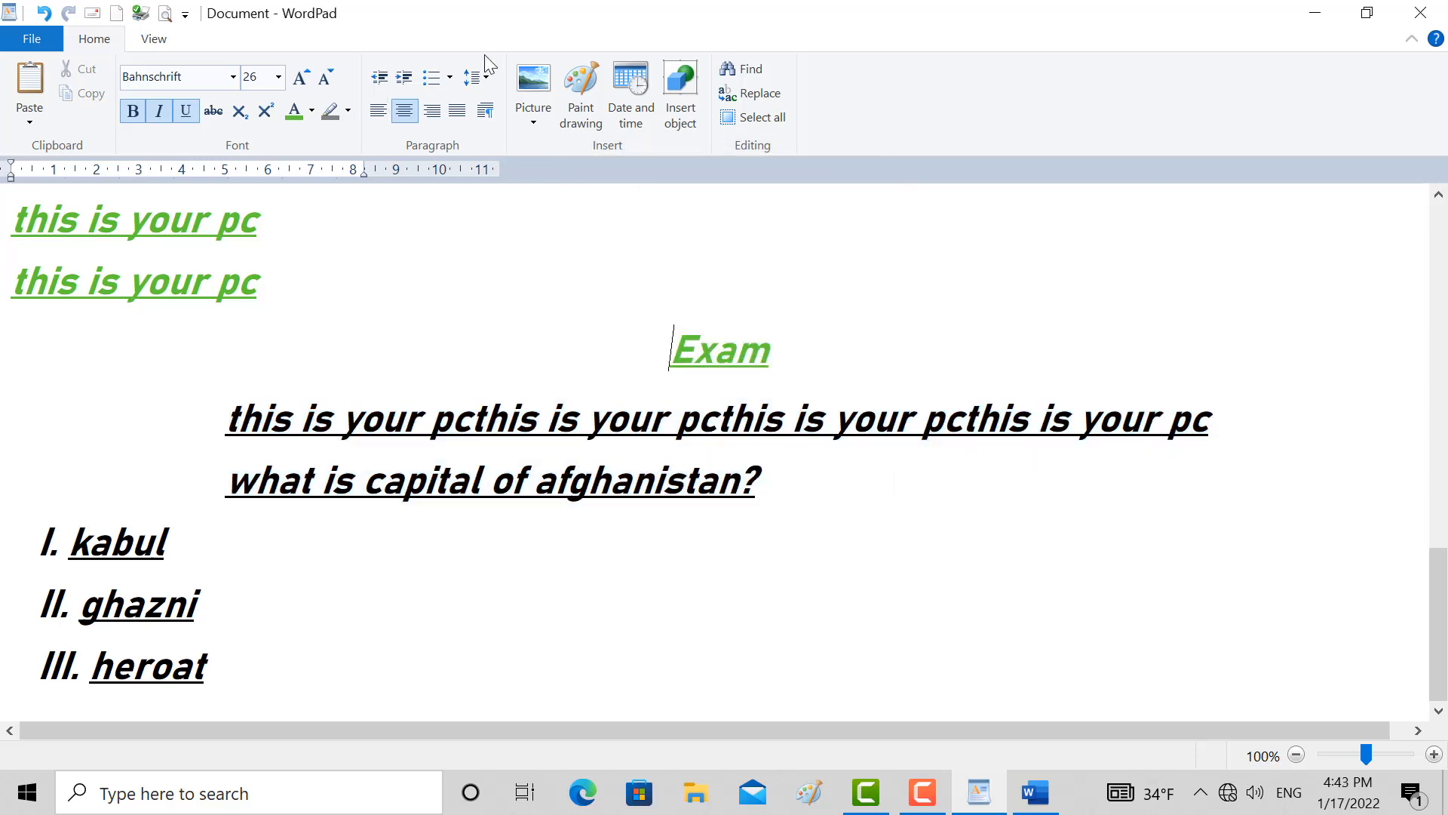
left_click(487, 112)
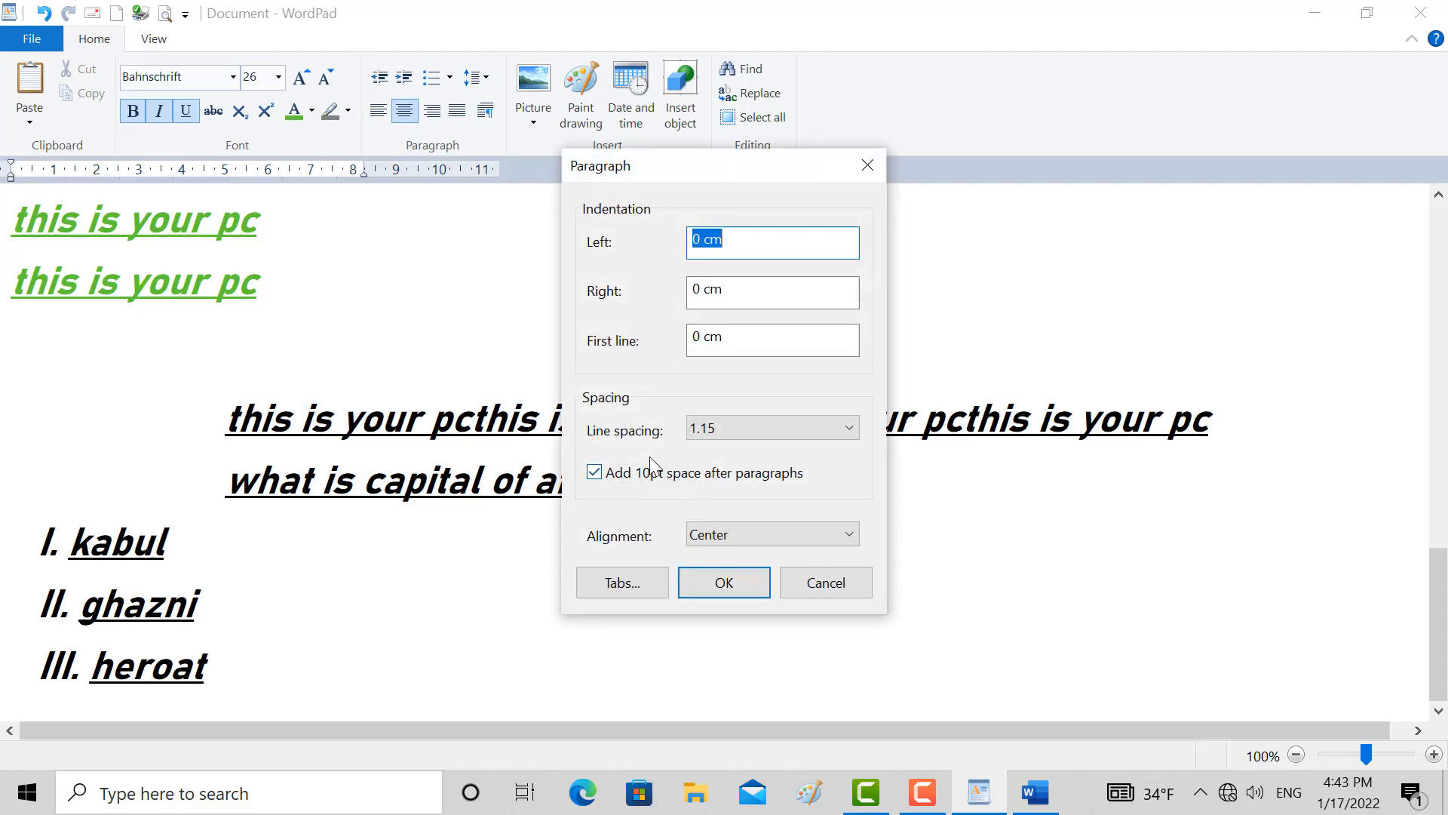
left_click(843, 434)
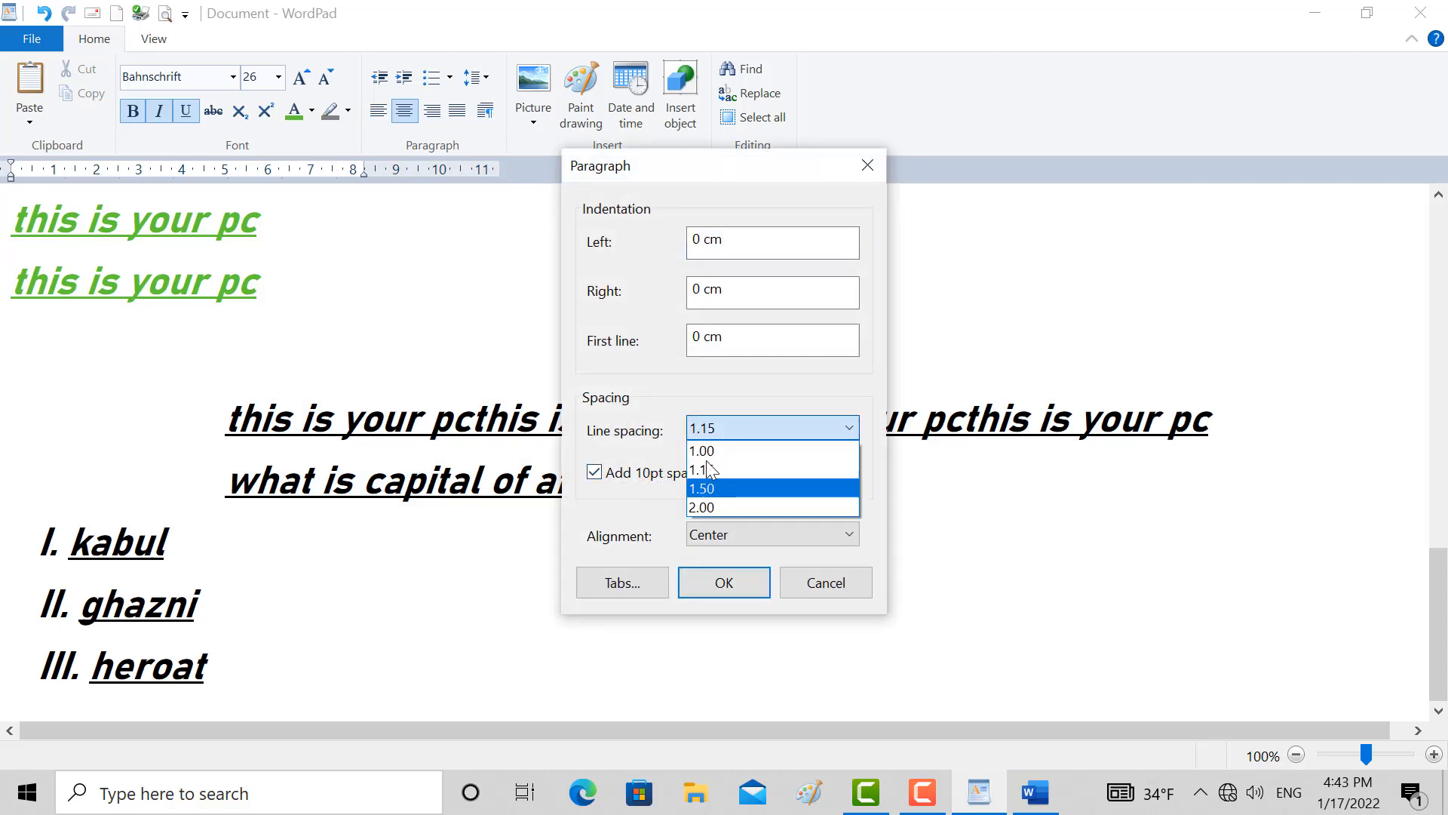
left_click(598, 341)
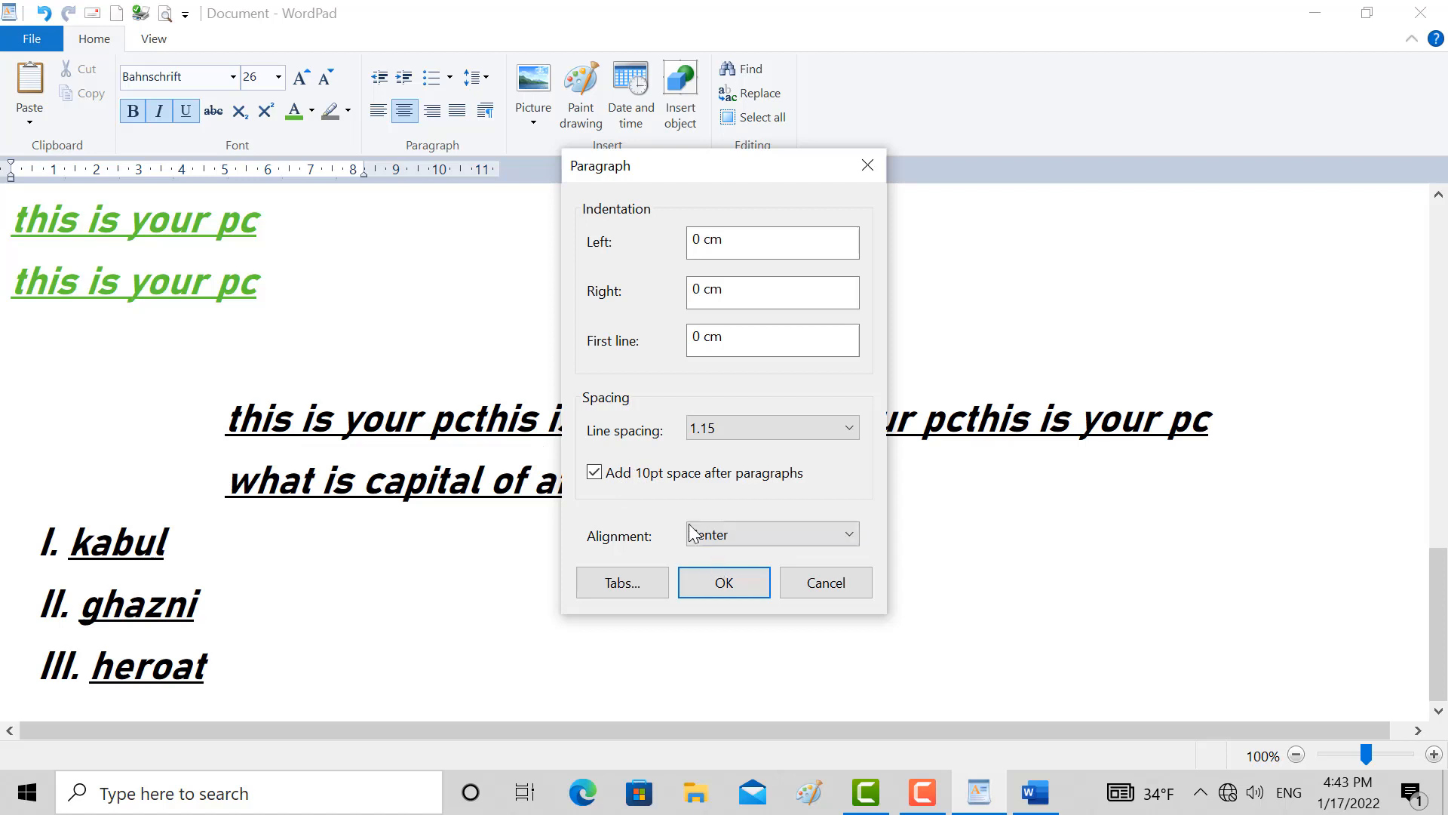
left_click(716, 537)
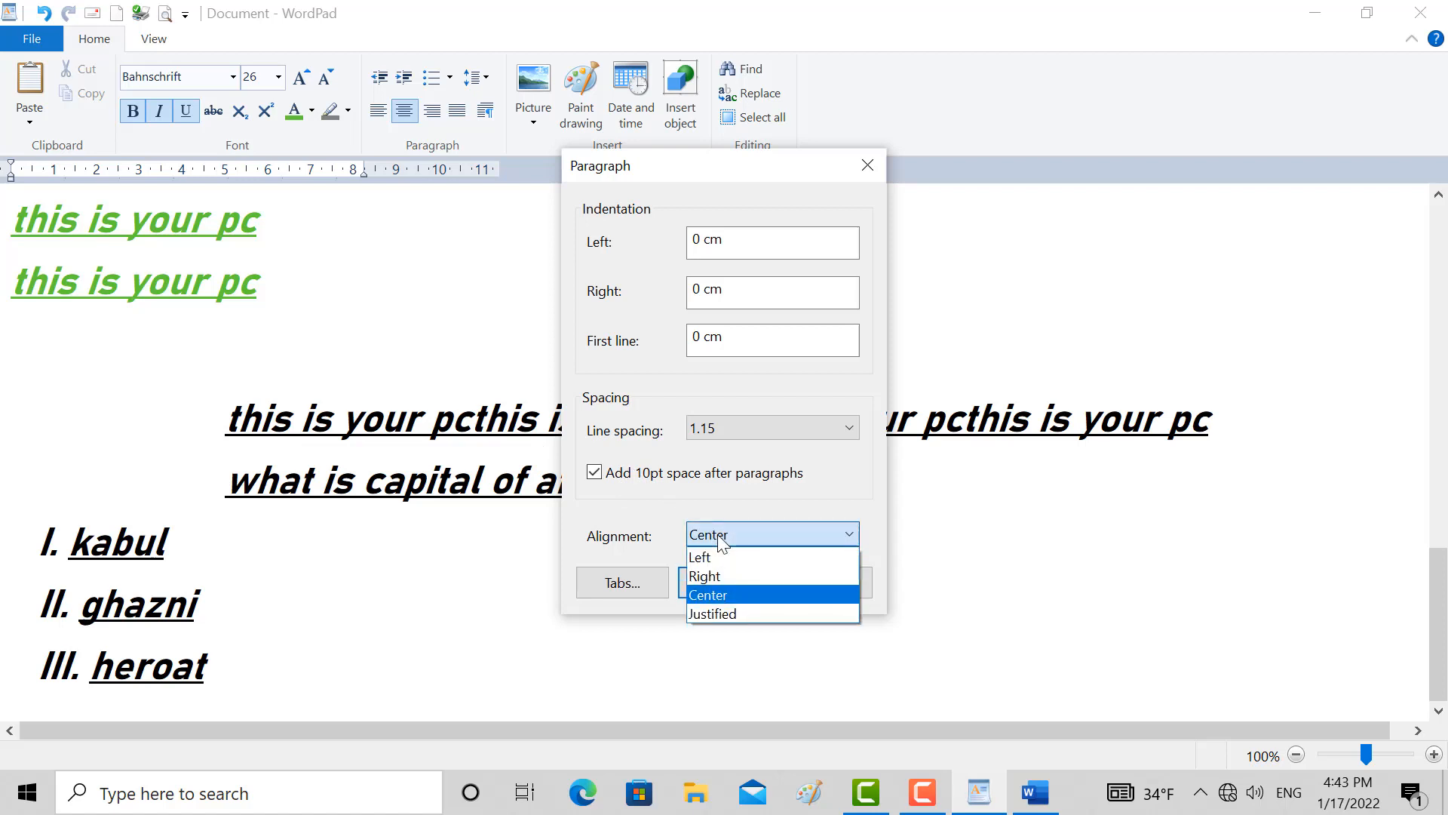
left_click(869, 166)
left_click(868, 170)
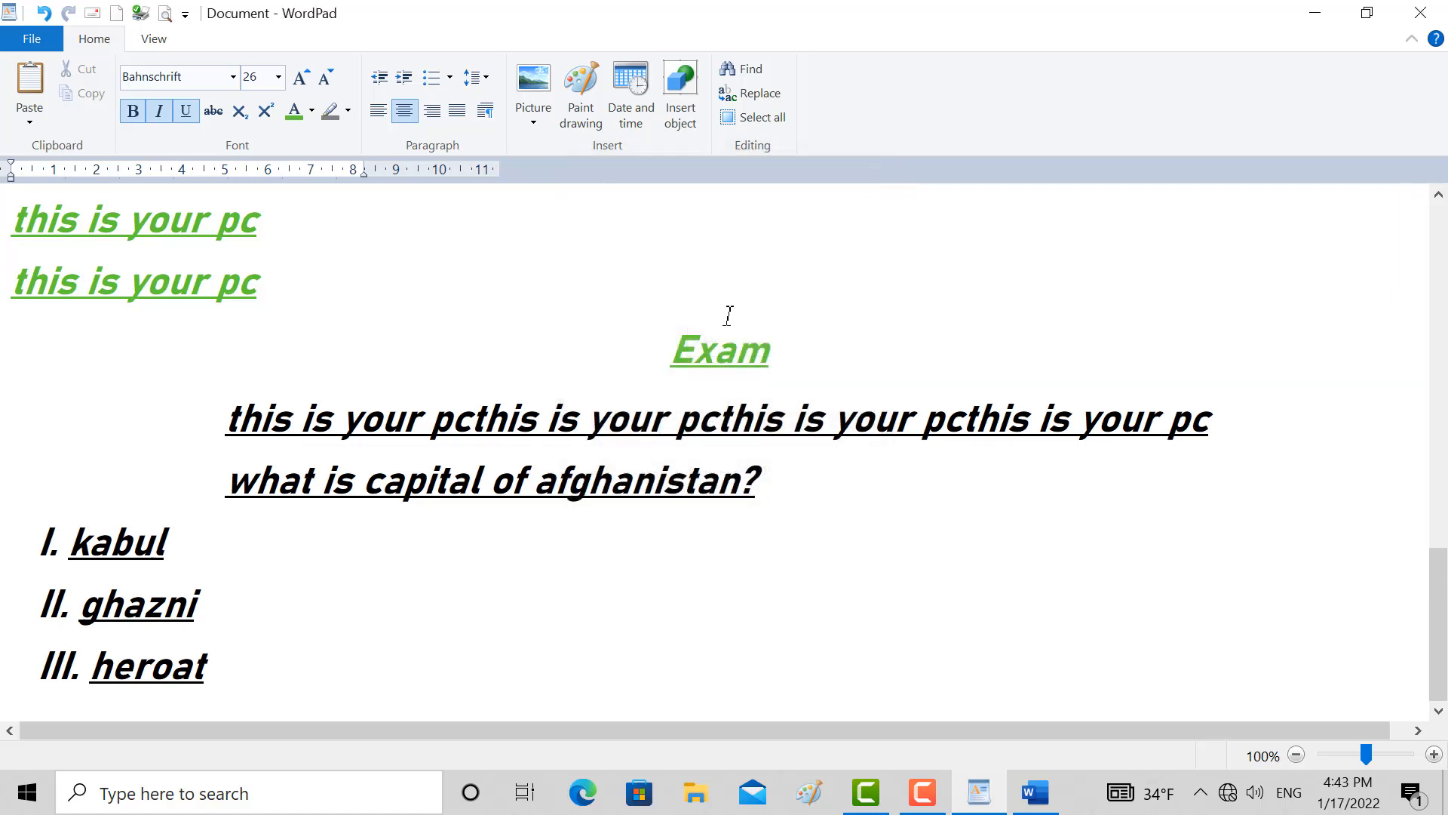
Try left and right alignment on the Exam heading and return it to centre
left_click(715, 343)
left_click(378, 111)
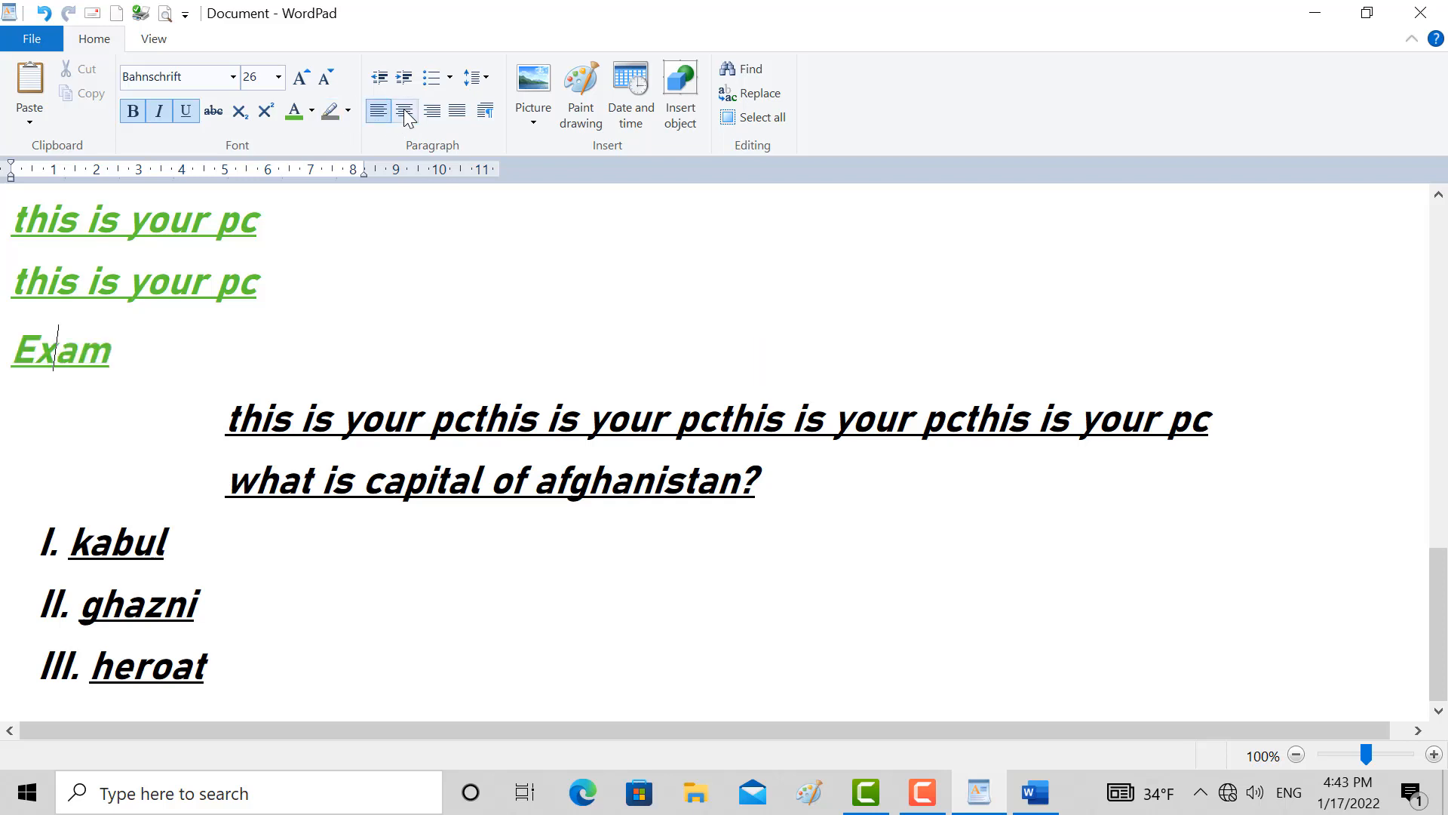
left_click(405, 114)
left_click(431, 111)
left_click(405, 110)
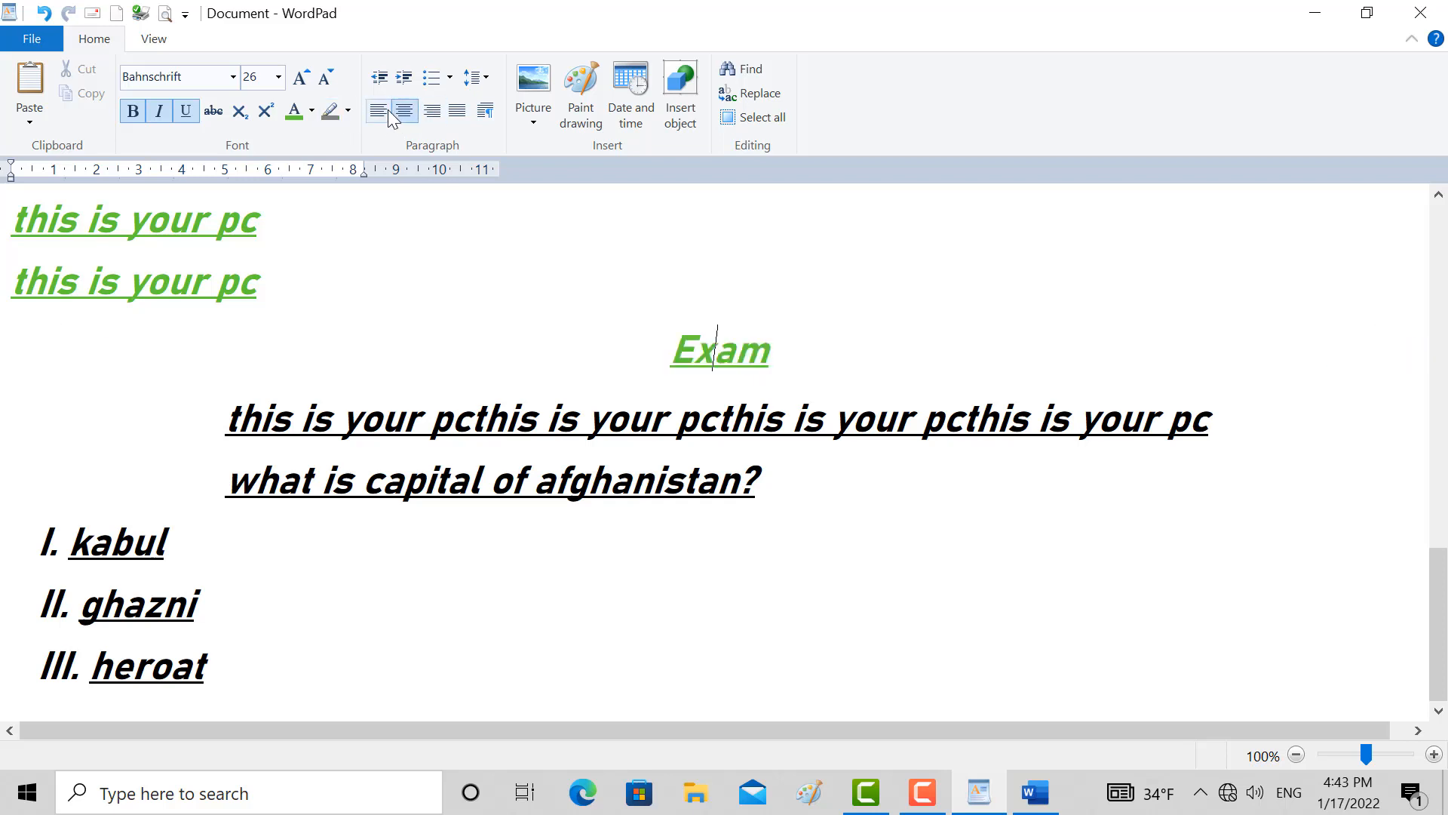
Examine the alignment and line spacing options in the Exam heading's paragraph settings and close them without changes
left_click(486, 112)
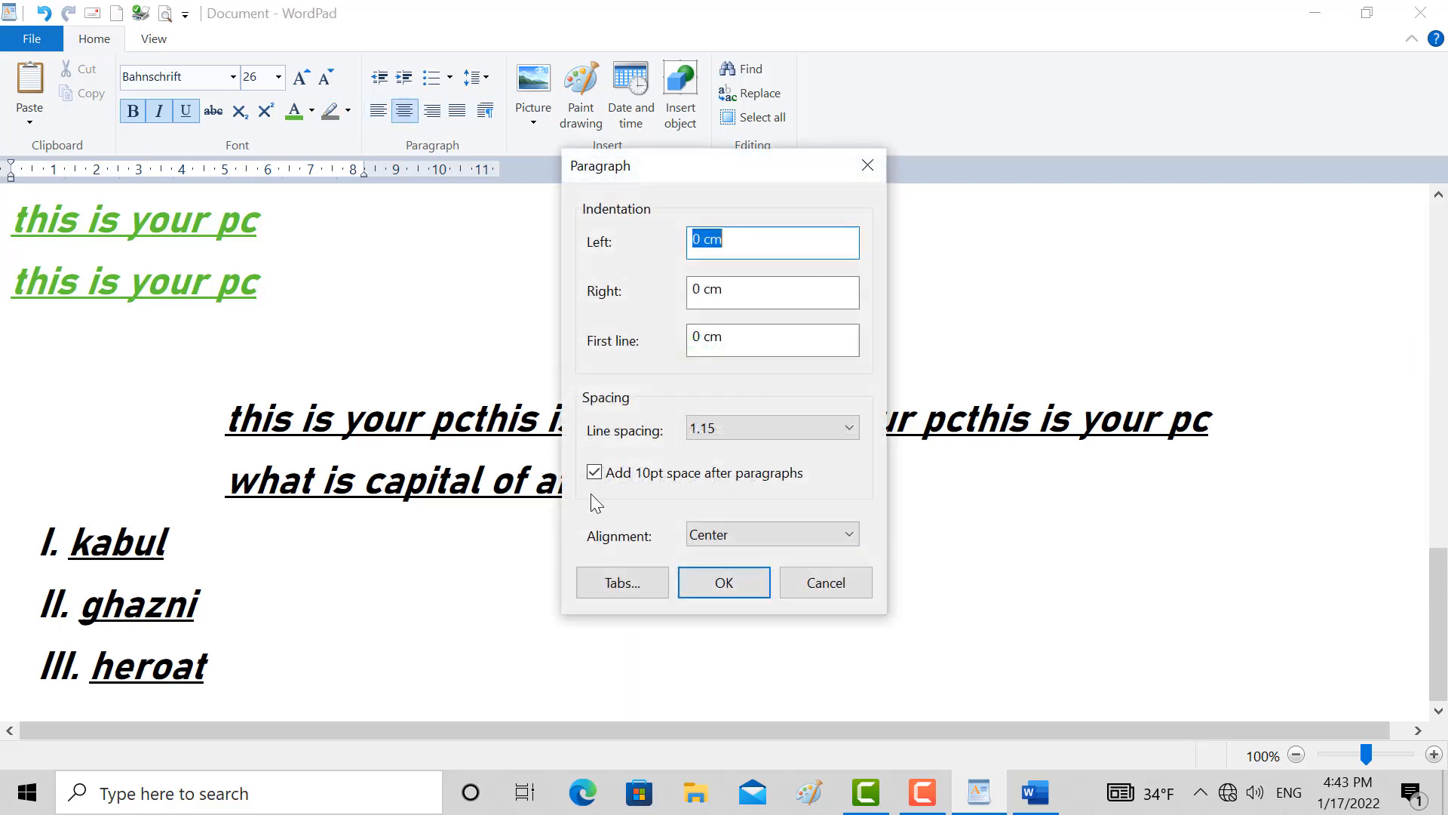
left_click(705, 537)
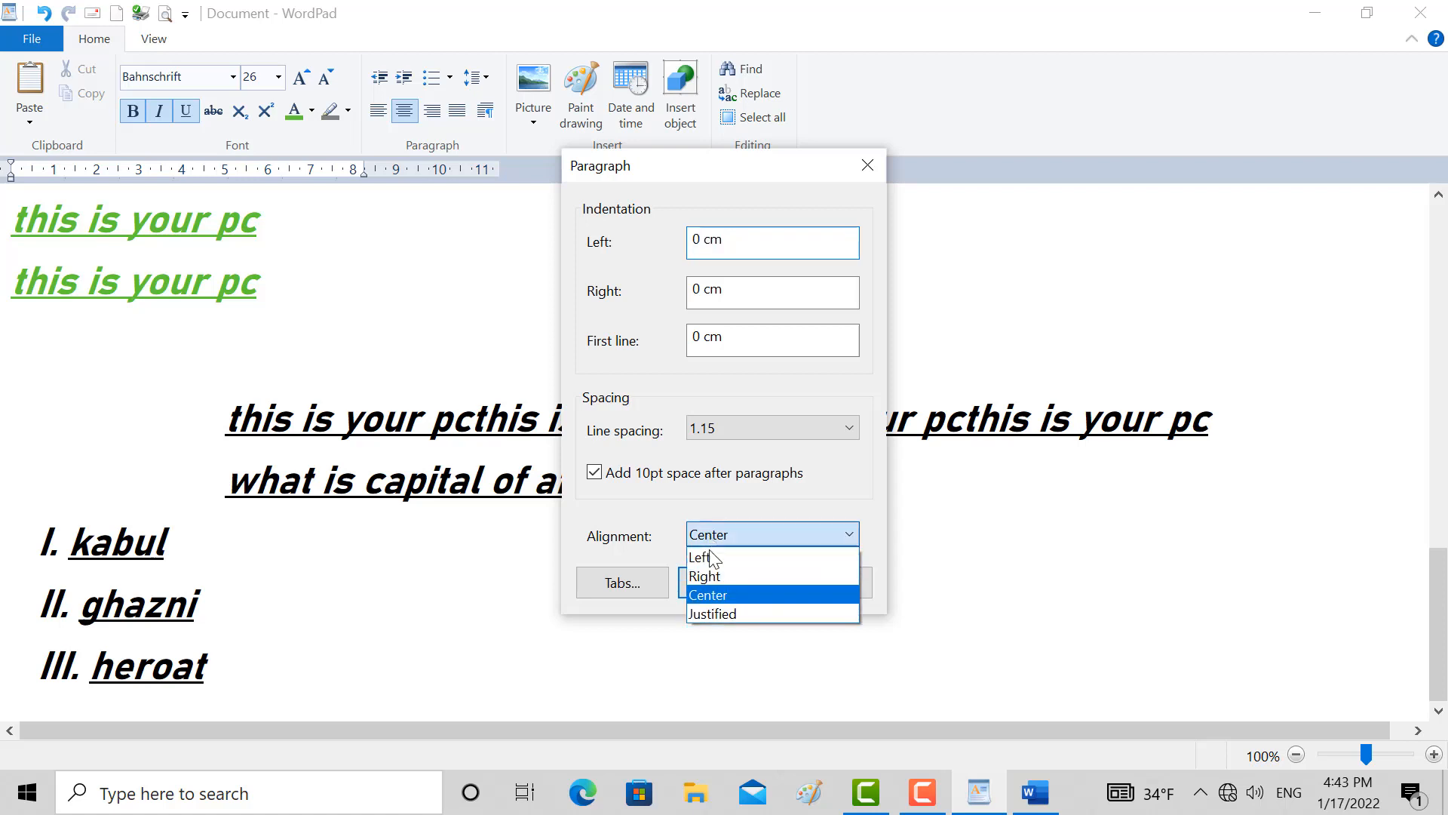
left_click(653, 476)
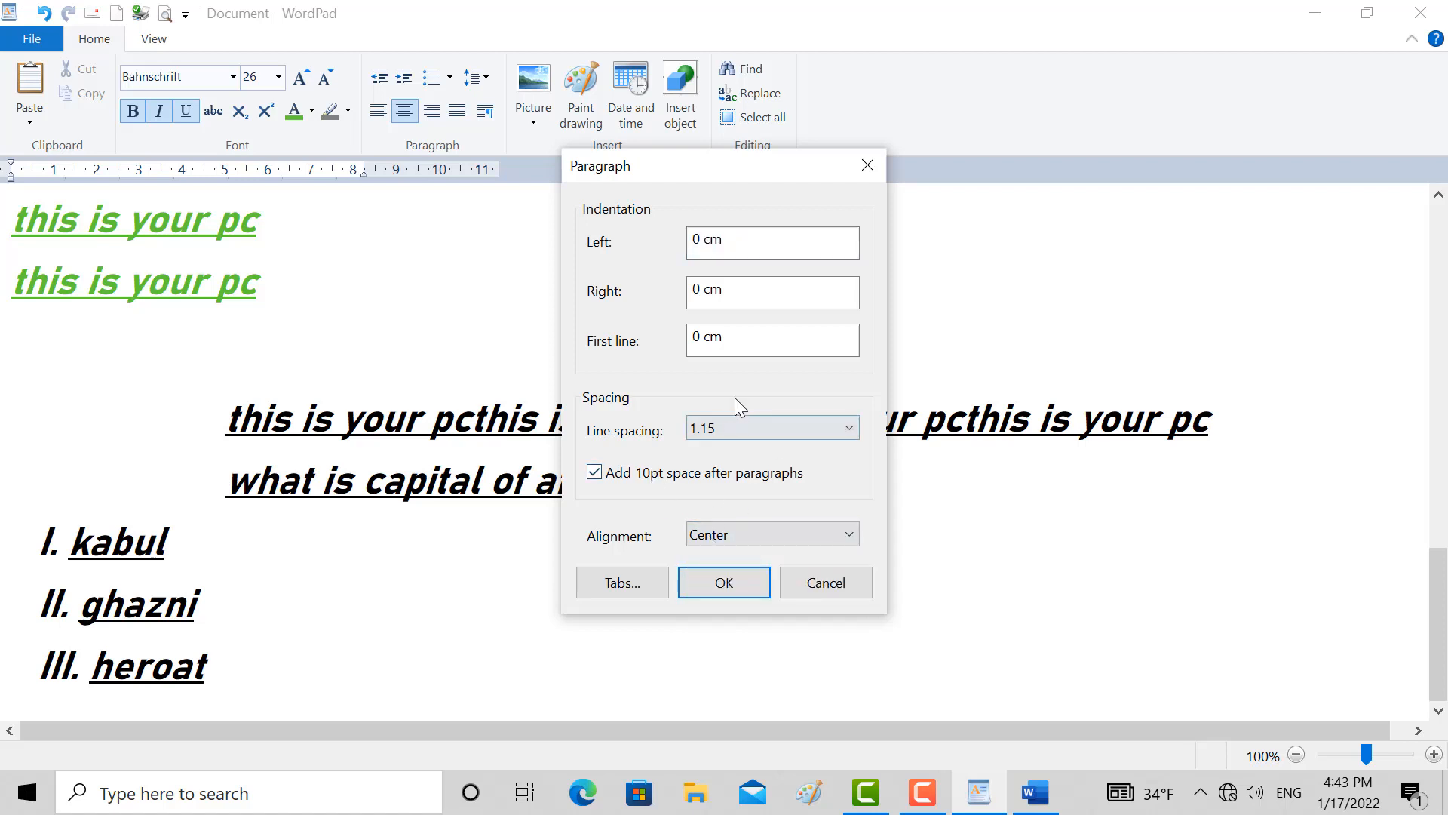
left_click(727, 424)
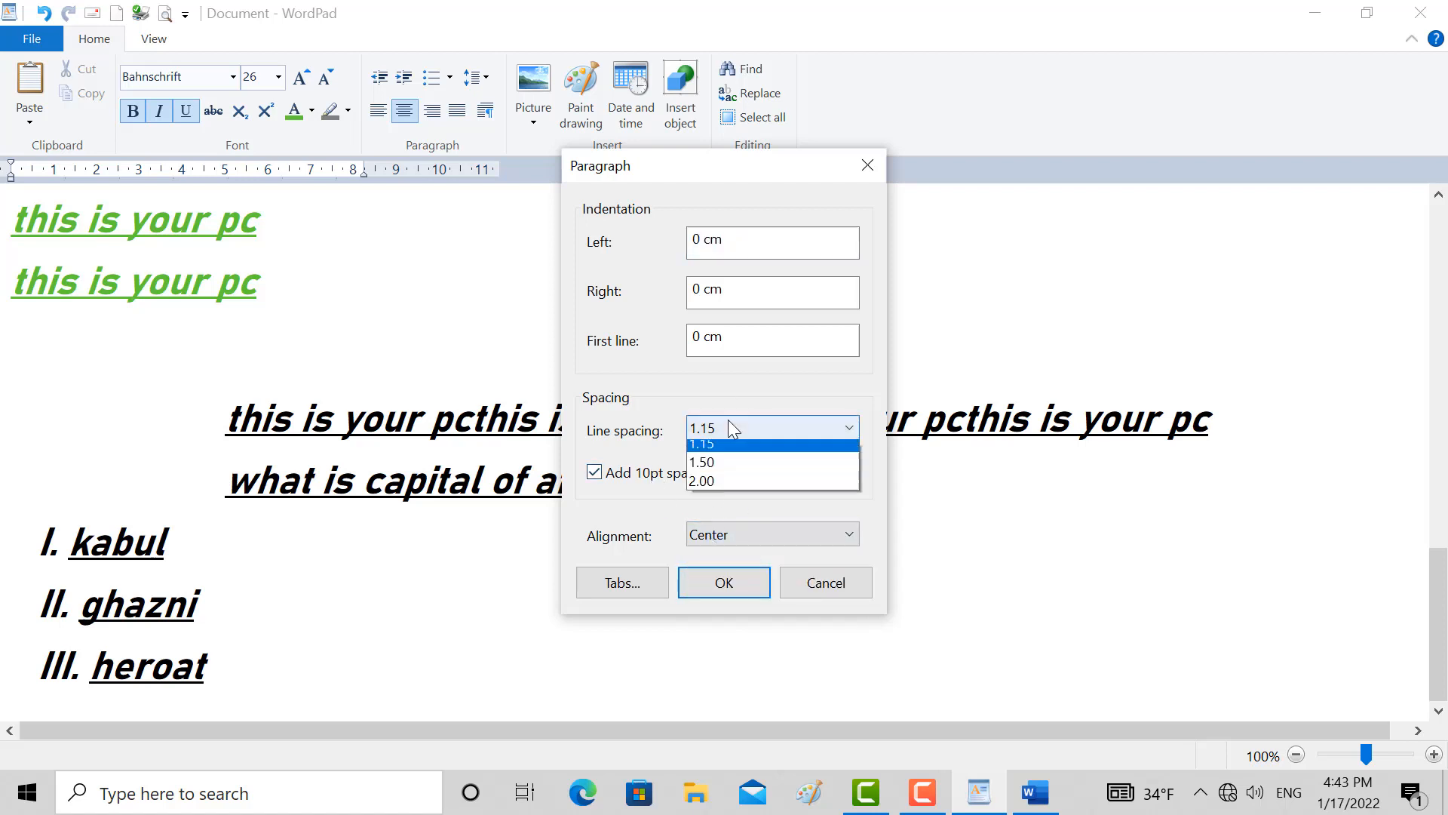
left_click(876, 166)
left_click(866, 165)
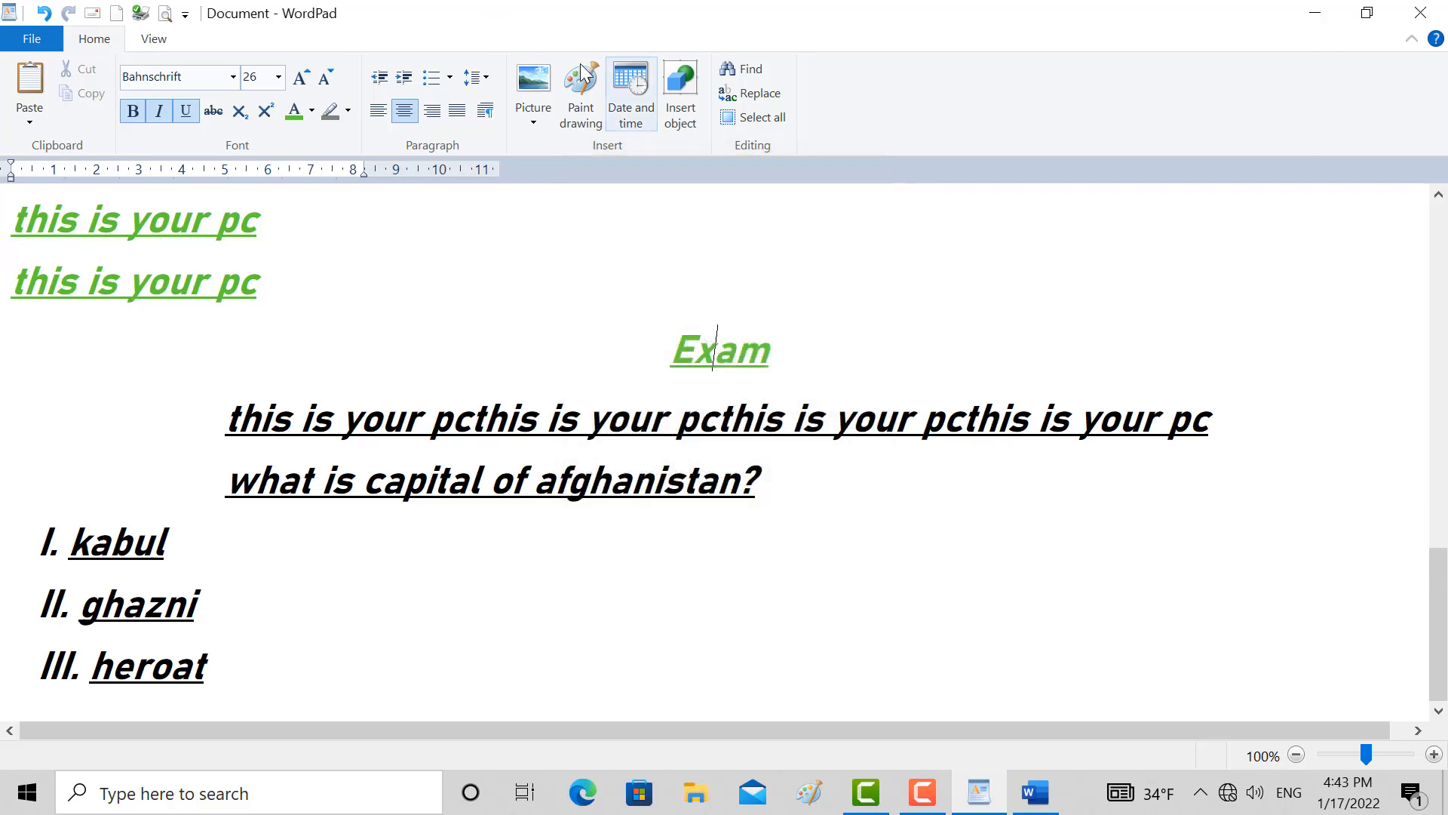
Compare the quick line spacing choices with the Exam heading's paragraph settings, check the alignment options again and close without changes
left_click(475, 77)
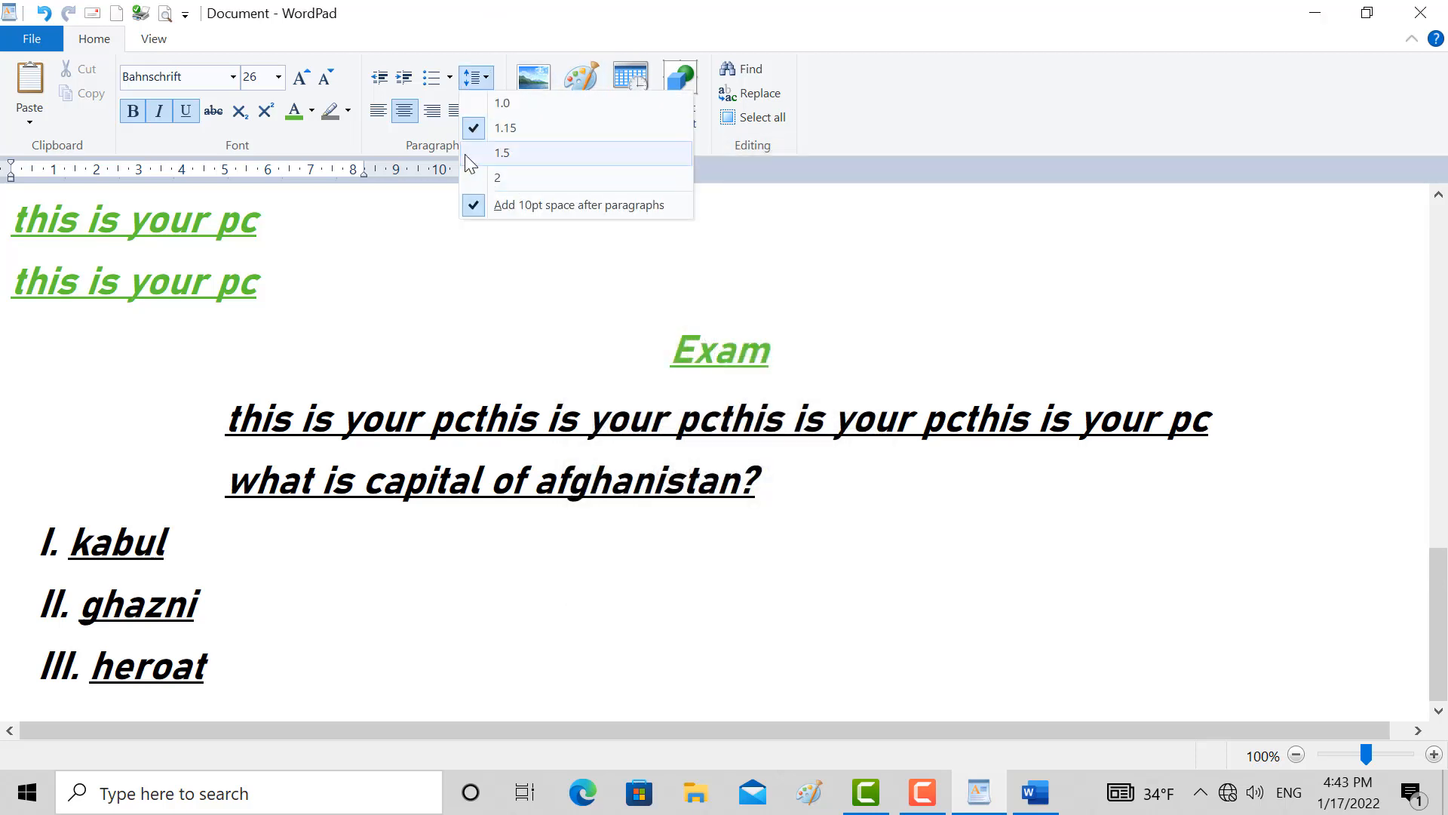
left_click(469, 140)
left_click(490, 119)
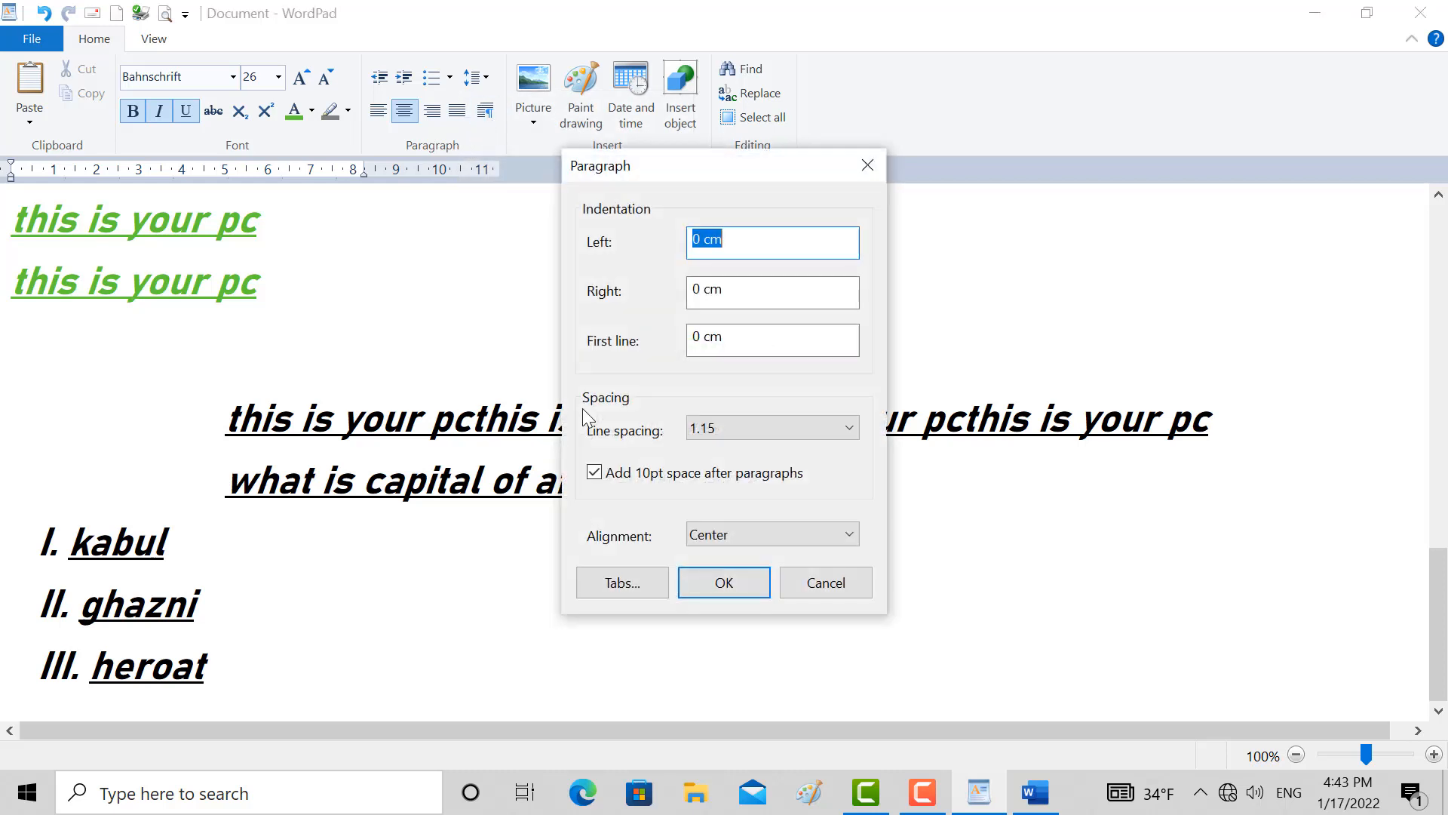
left_click(736, 532)
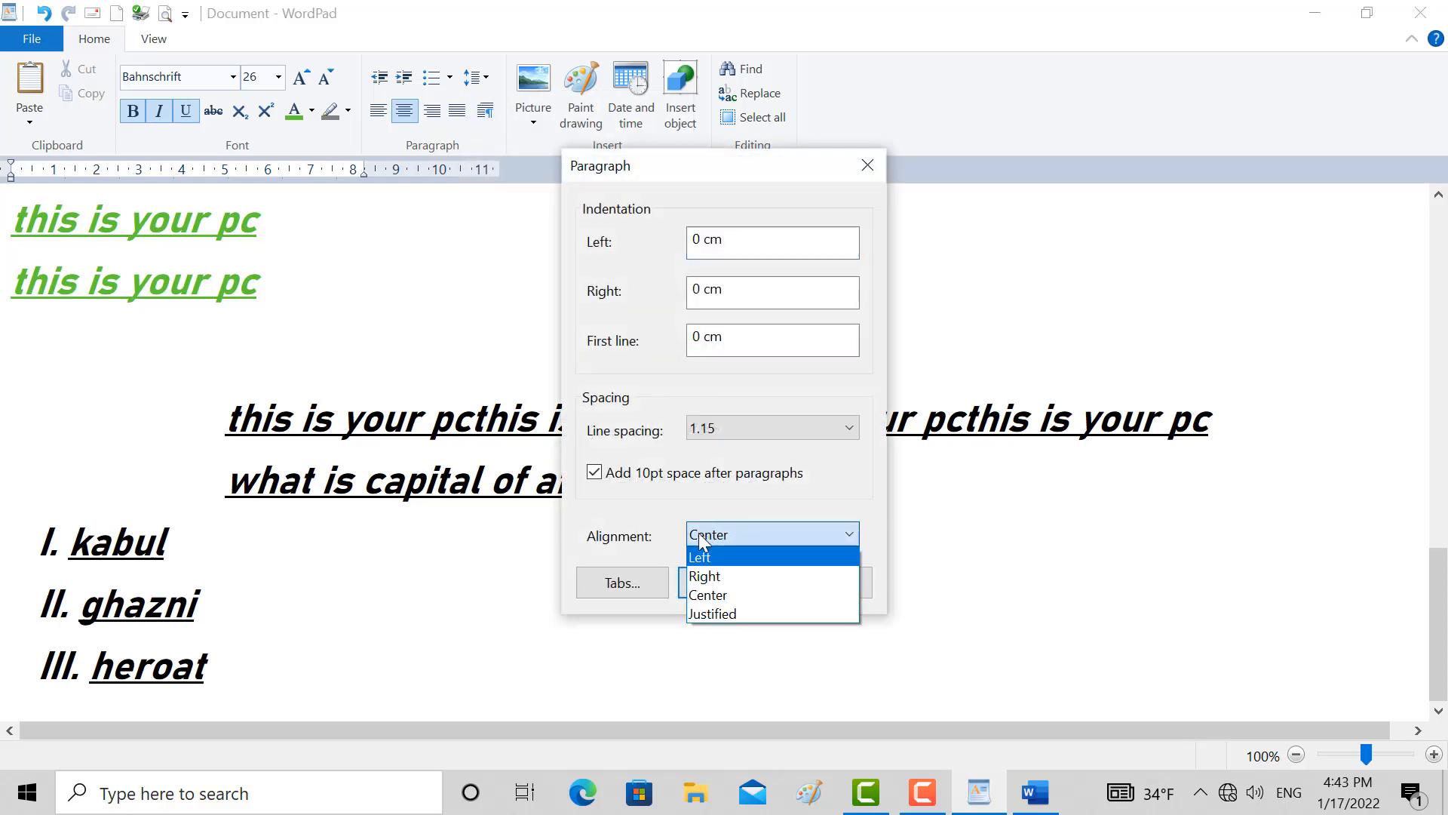
left_click(621, 441)
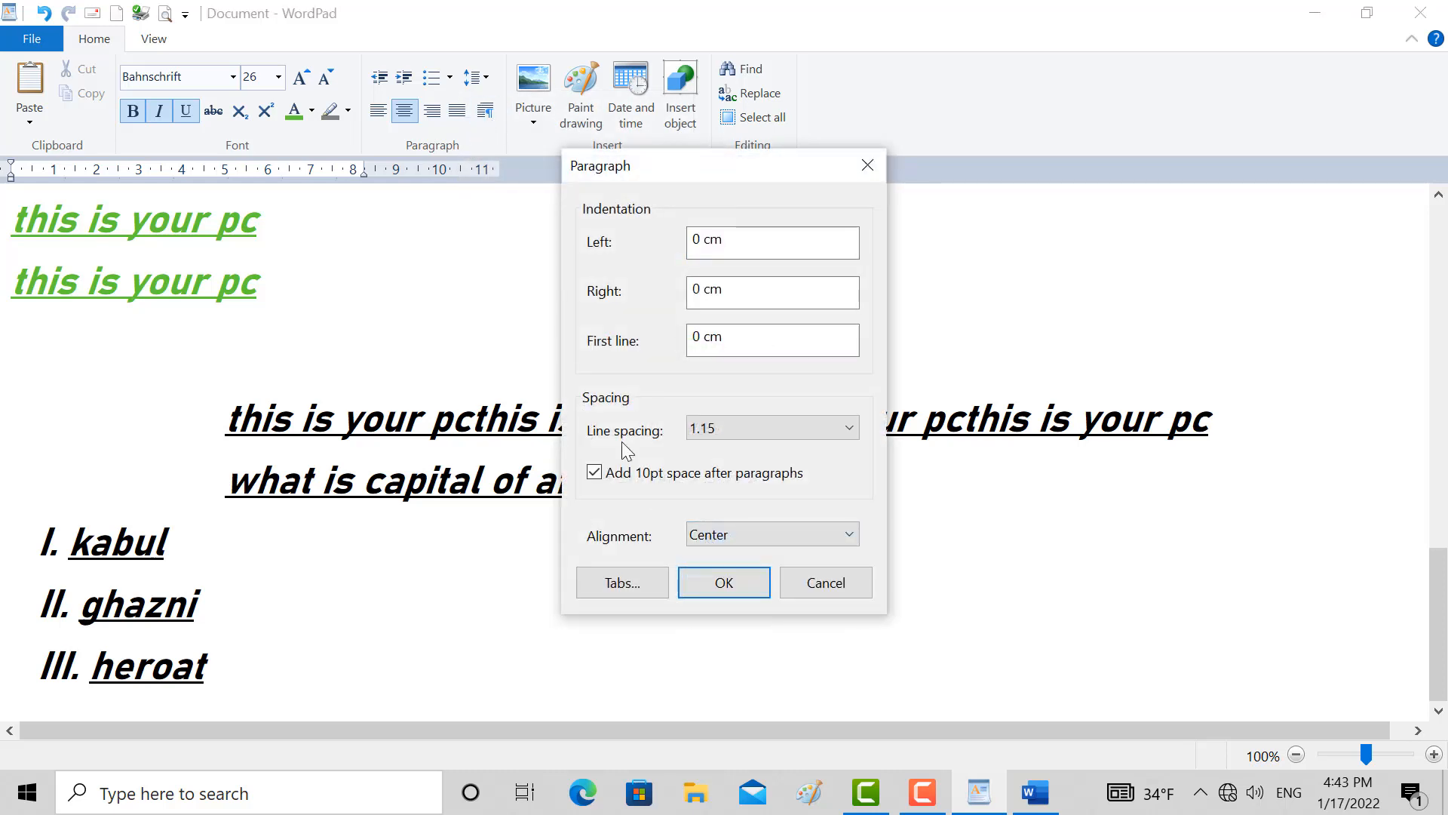
left_click(867, 164)
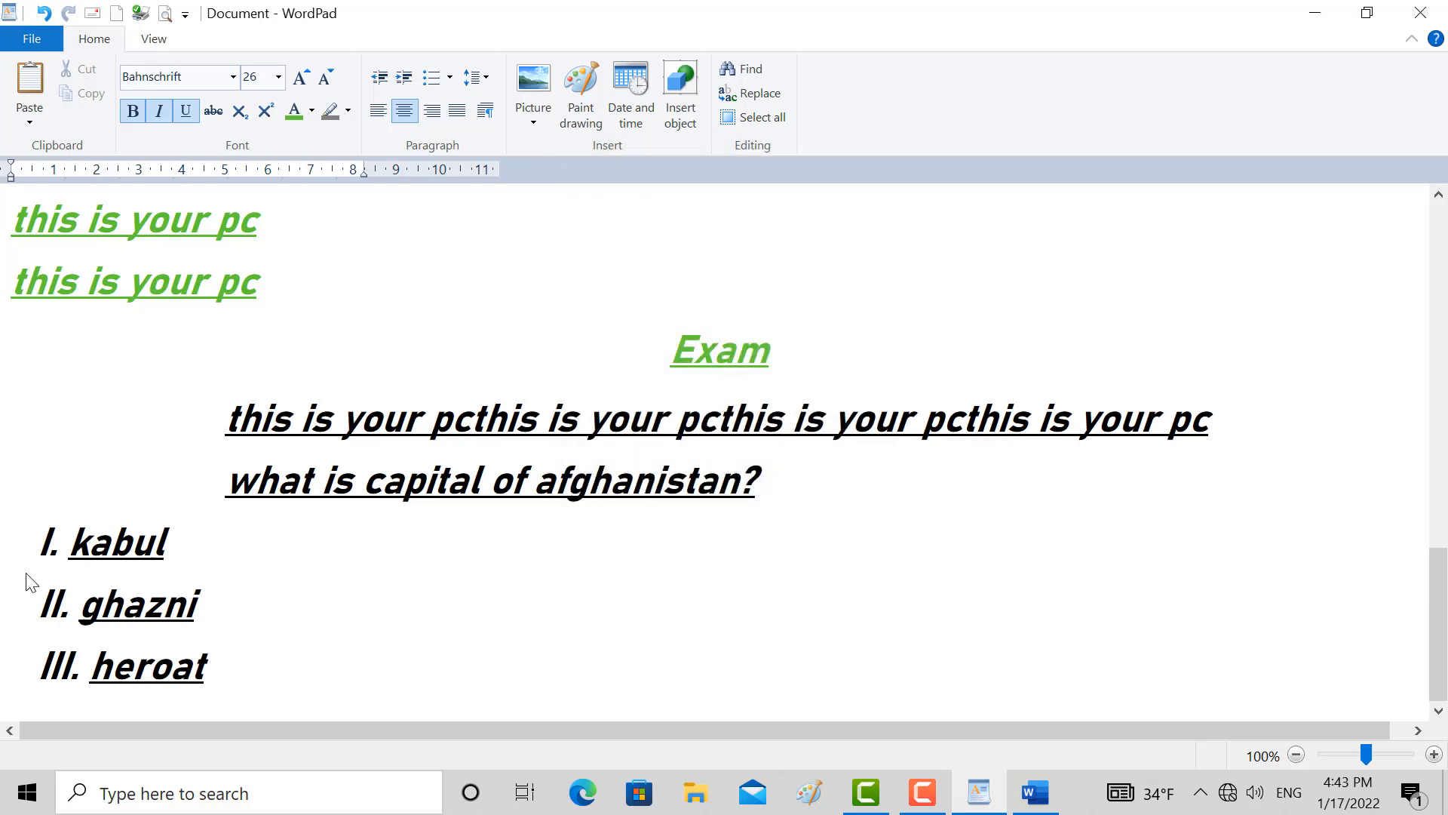
Insert tab gaps after the first "your" and between its "yo" and "ur" in the long black line, and open its tab stop settings
left_click(429, 421)
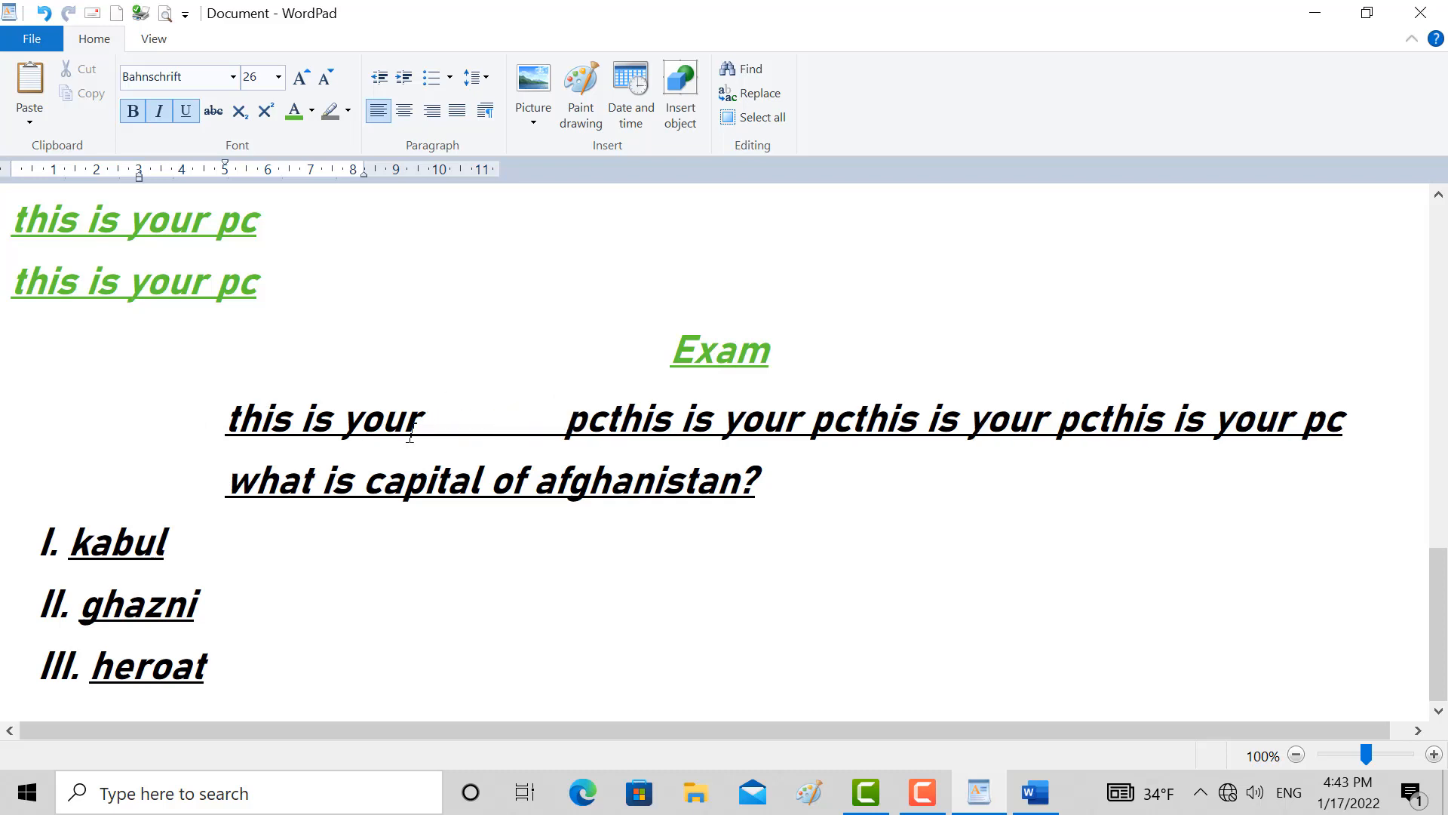
left_click(387, 420)
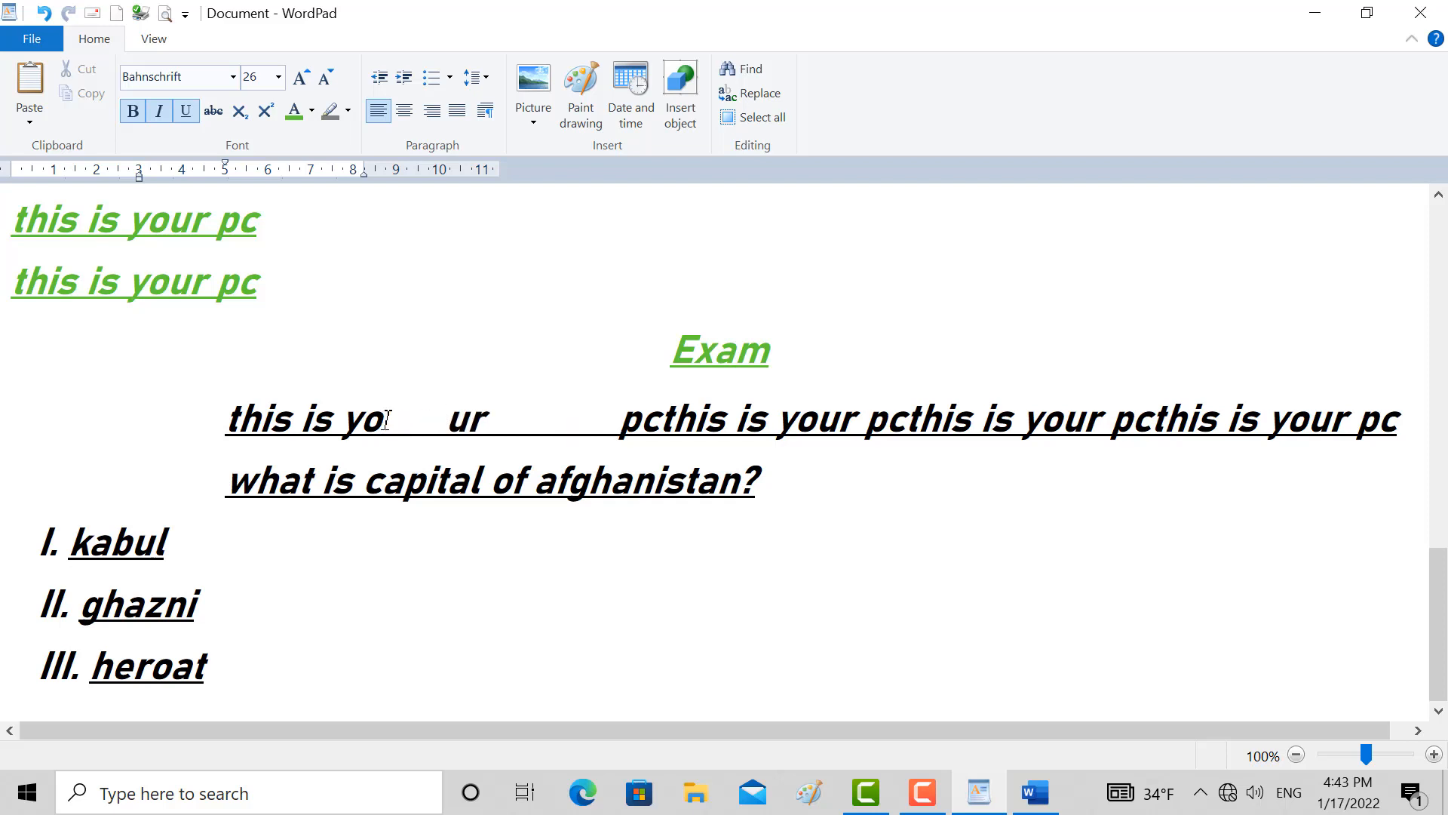
left_click(485, 111)
left_click(623, 583)
Set a tab stop at 5 cm for the upper green "this is your pc" line and insert a tab after "th"
left_click(39, 222)
left_click(485, 111)
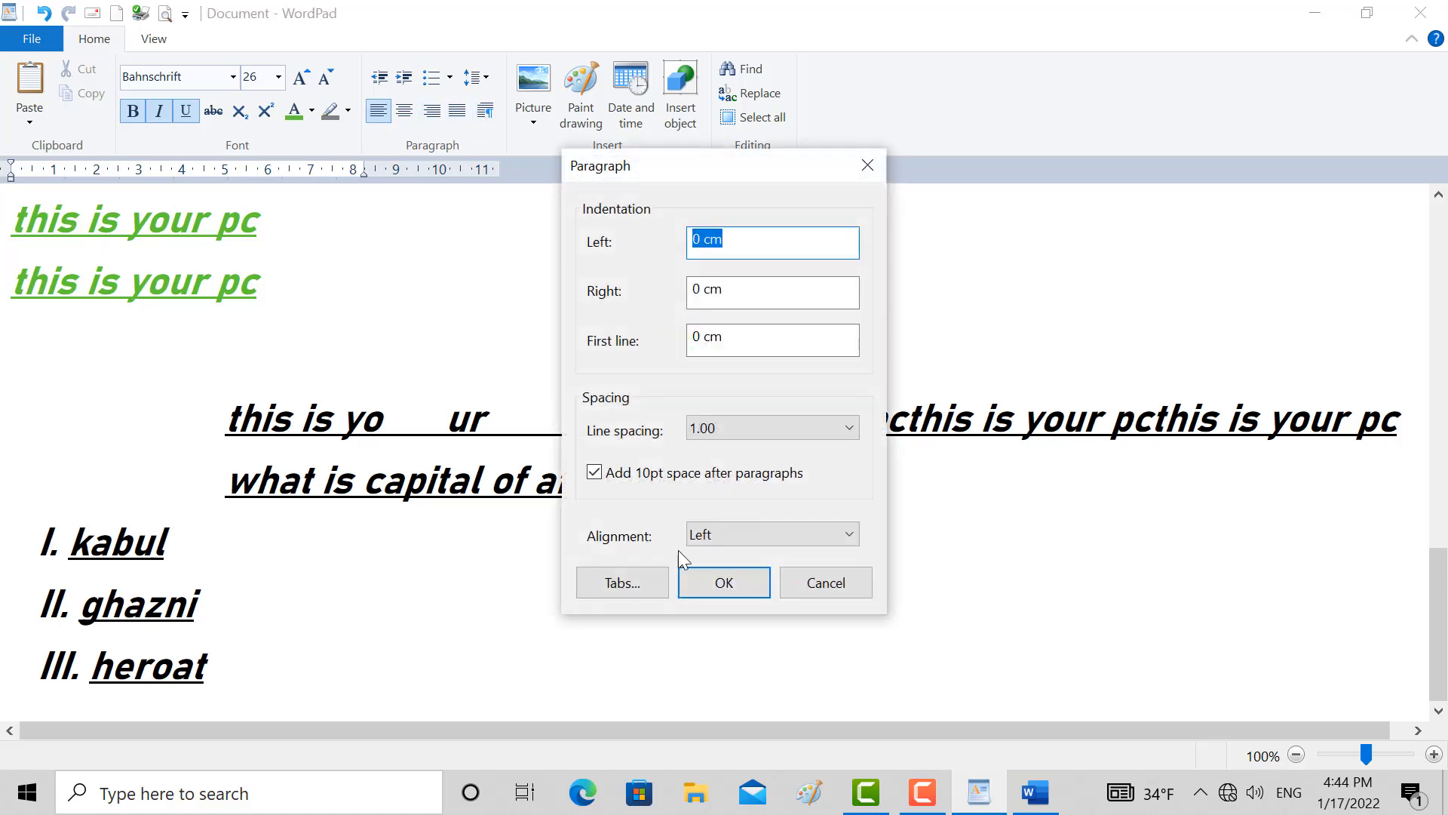
left_click(624, 575)
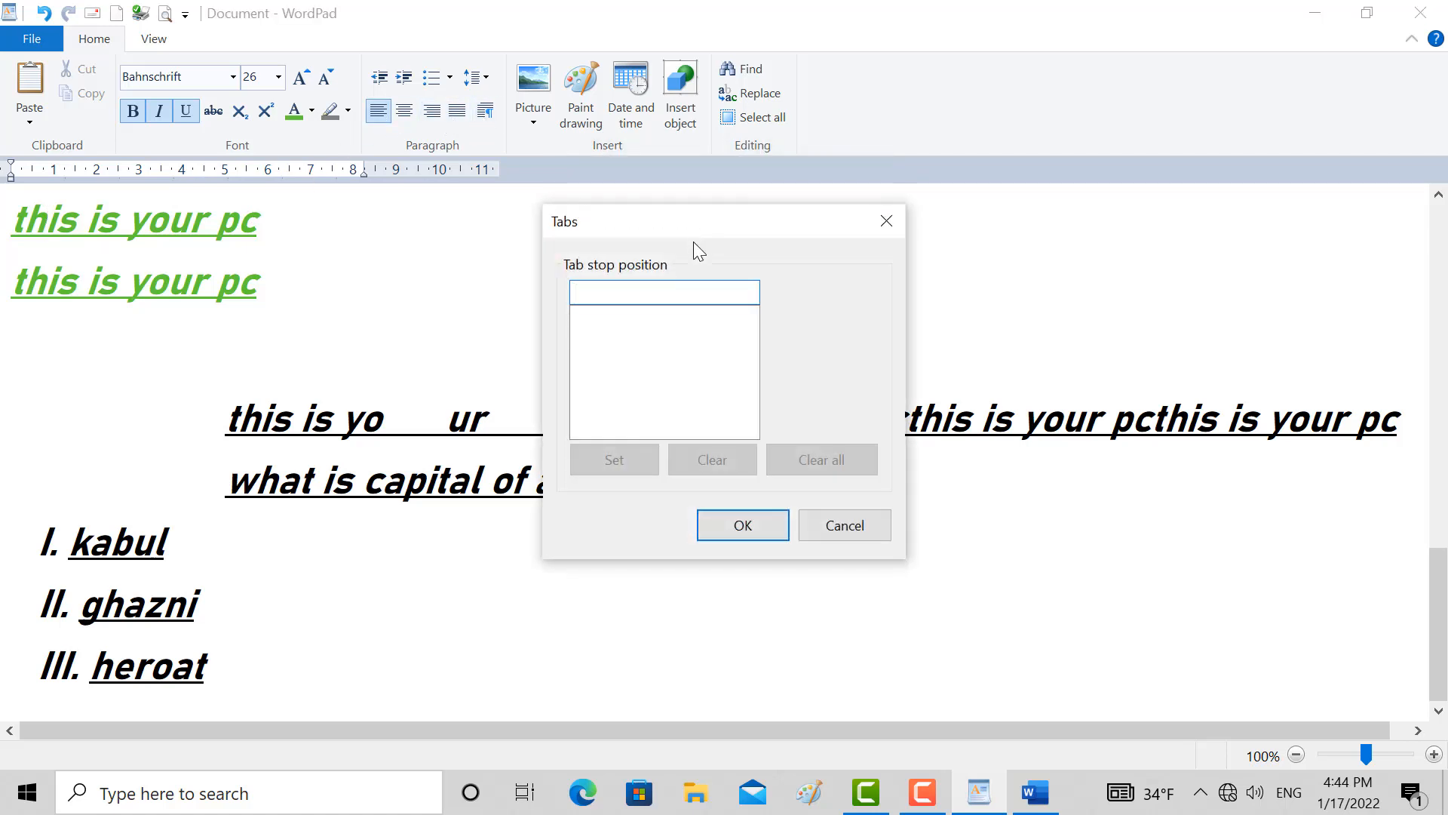
type("5")
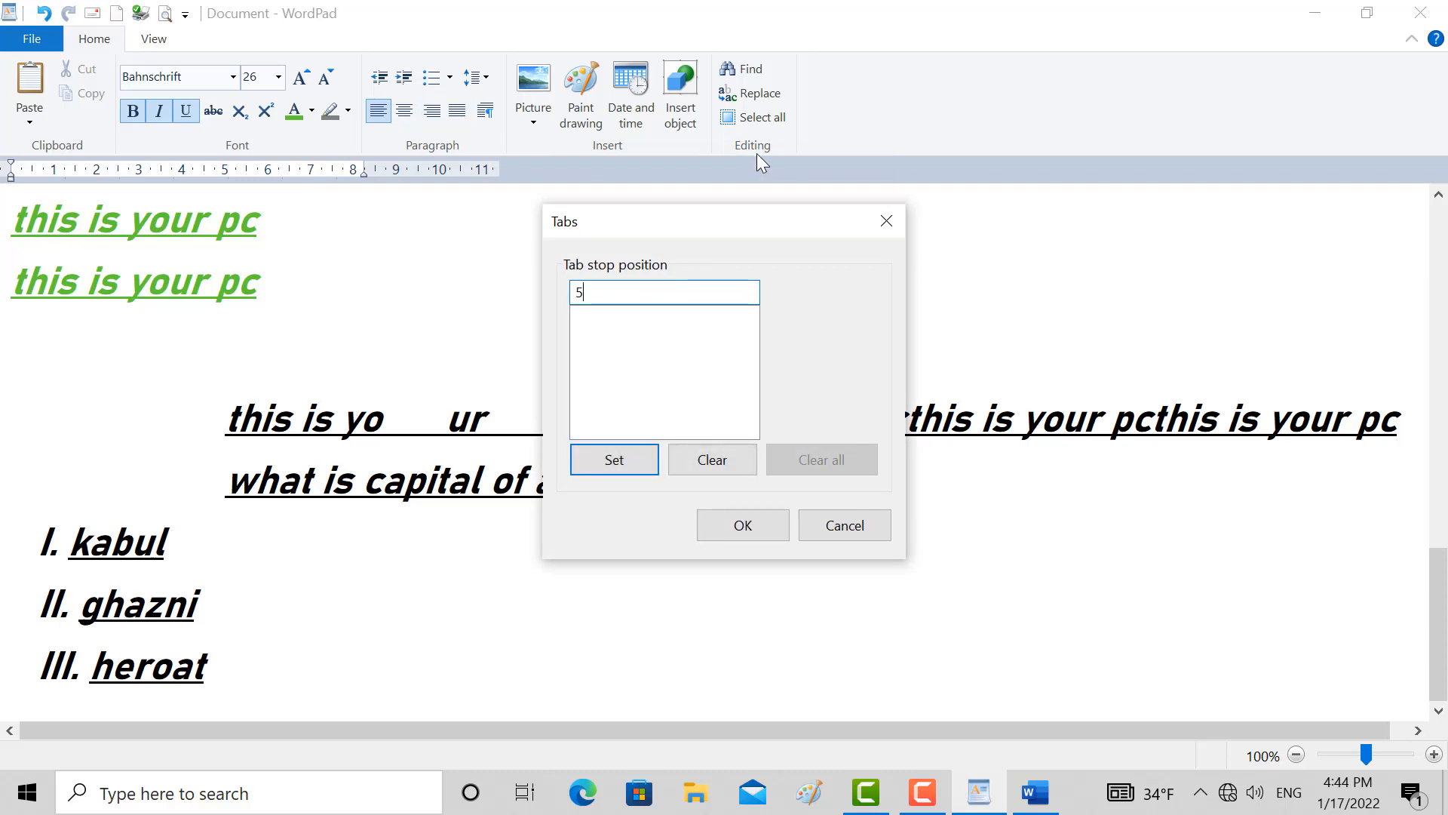
left_click(628, 459)
left_click(713, 518)
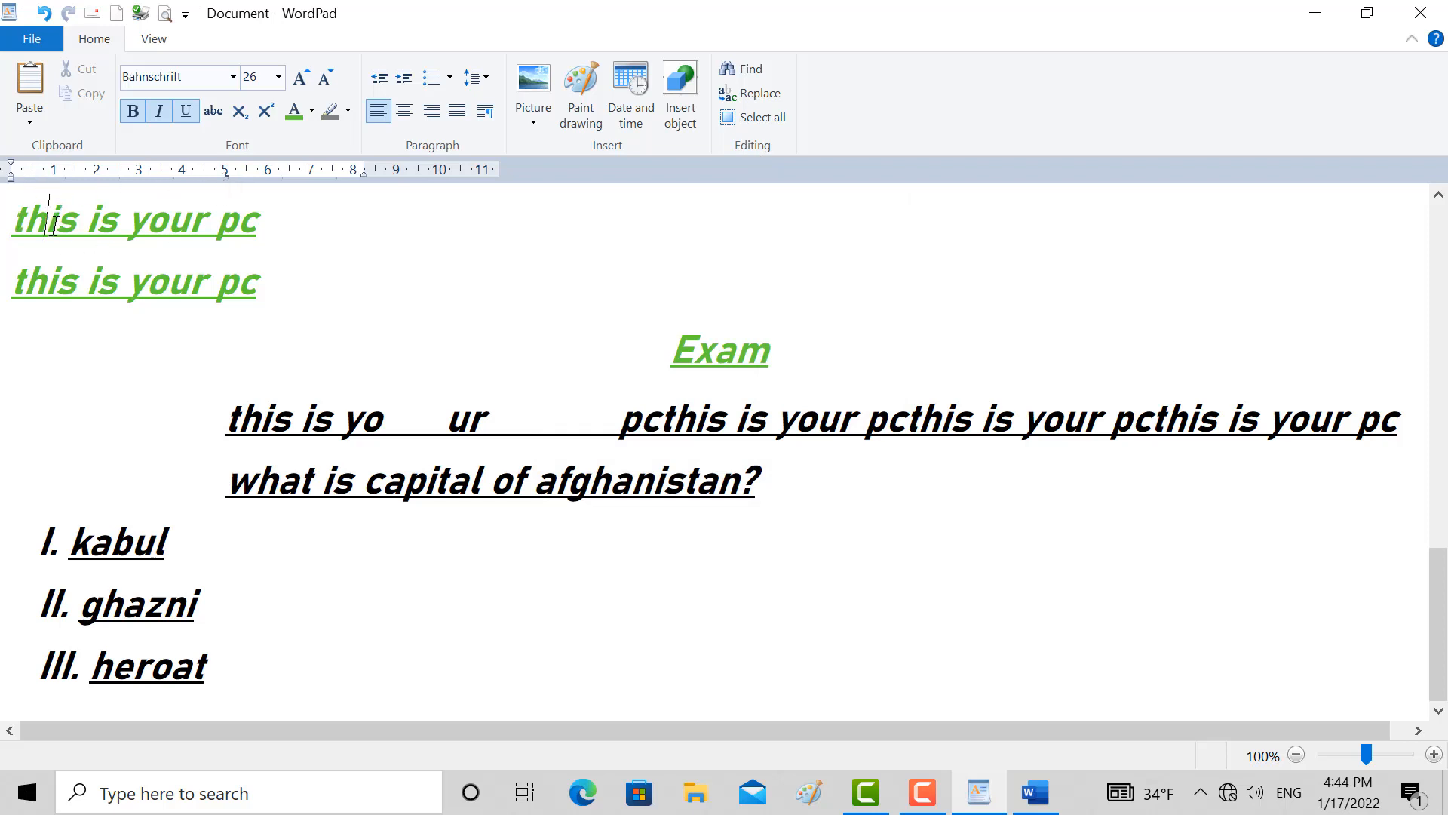
key("Tab")
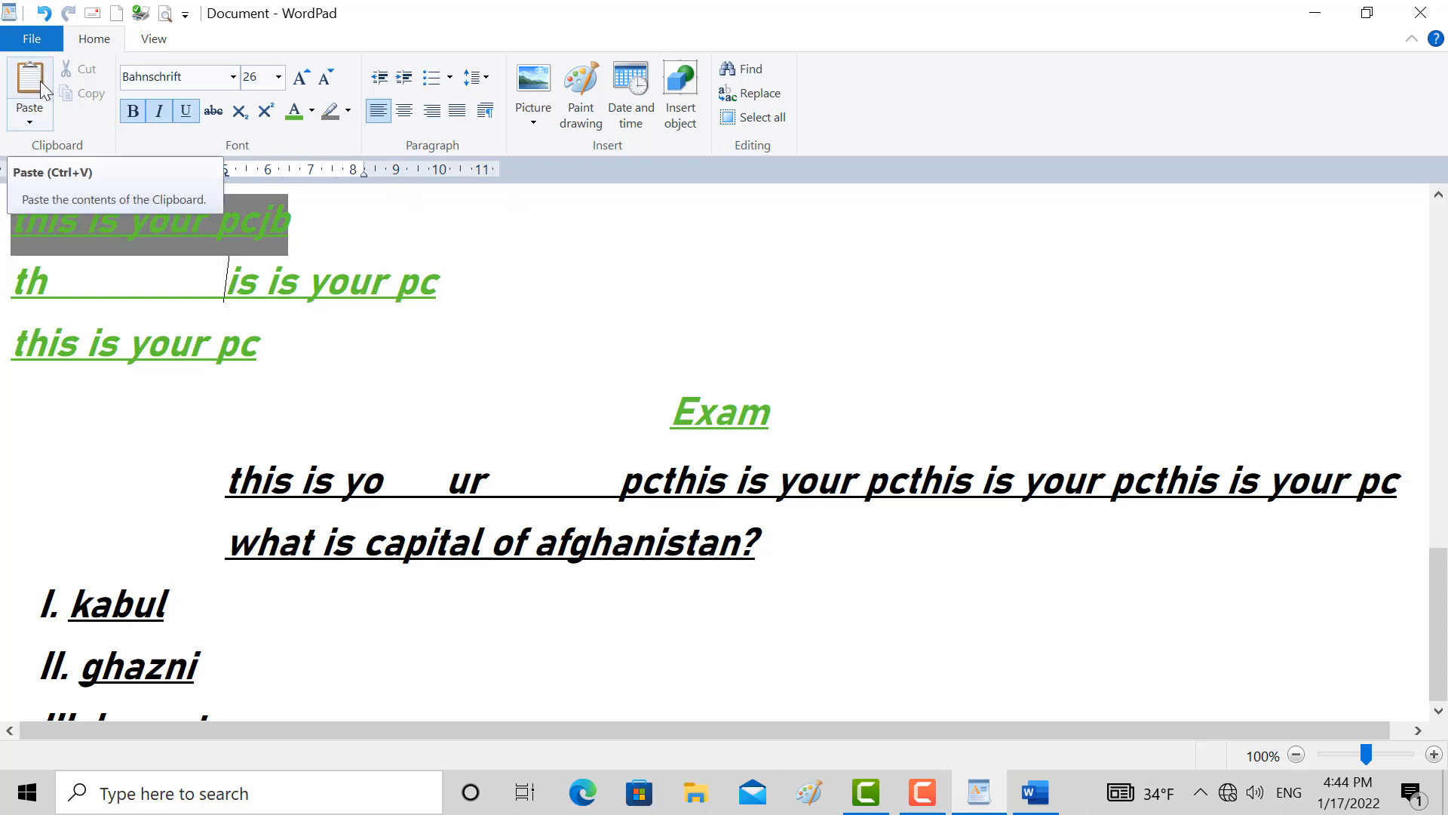
left_click(153, 41)
left_click(109, 43)
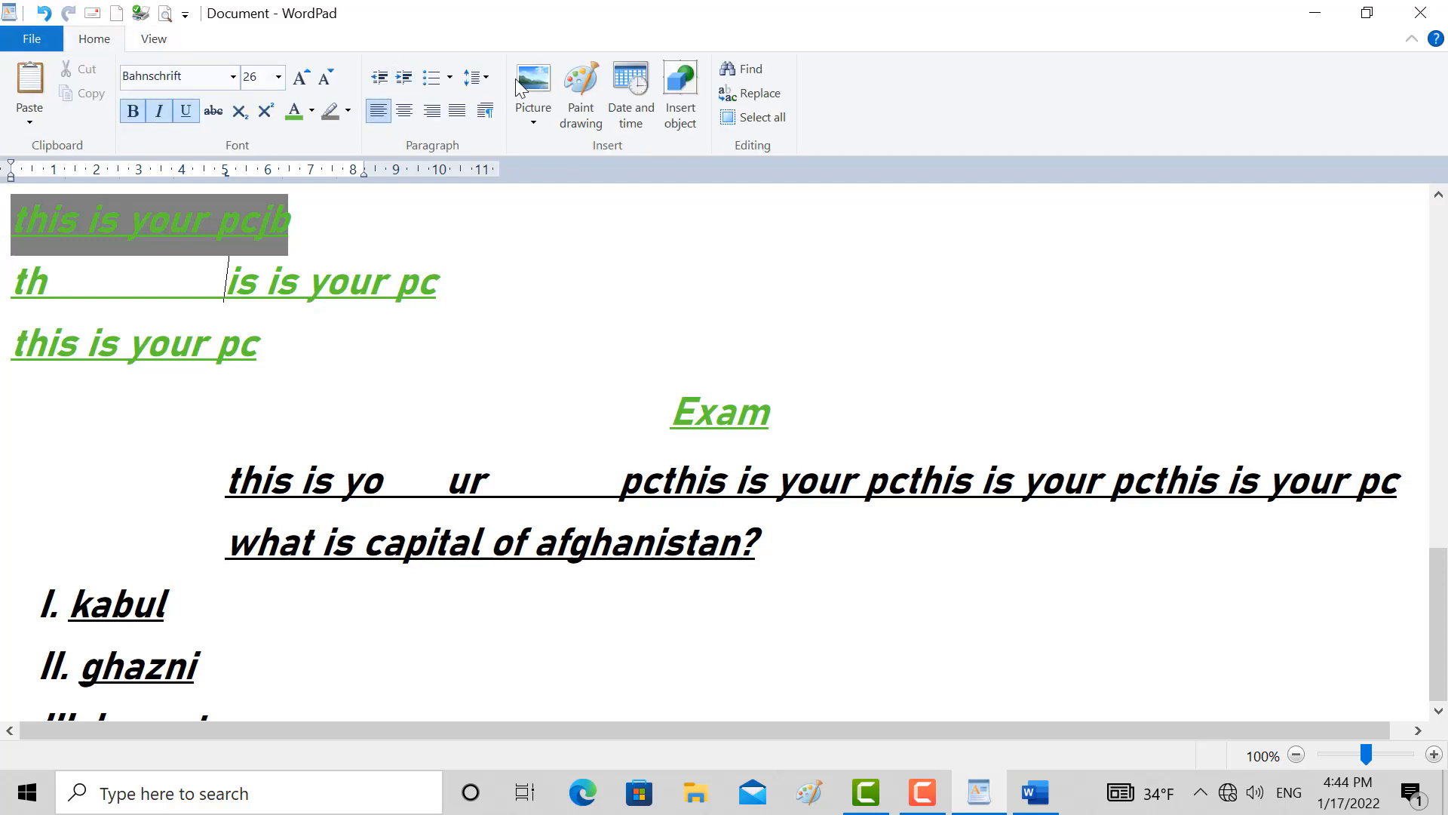
left_click(167, 40)
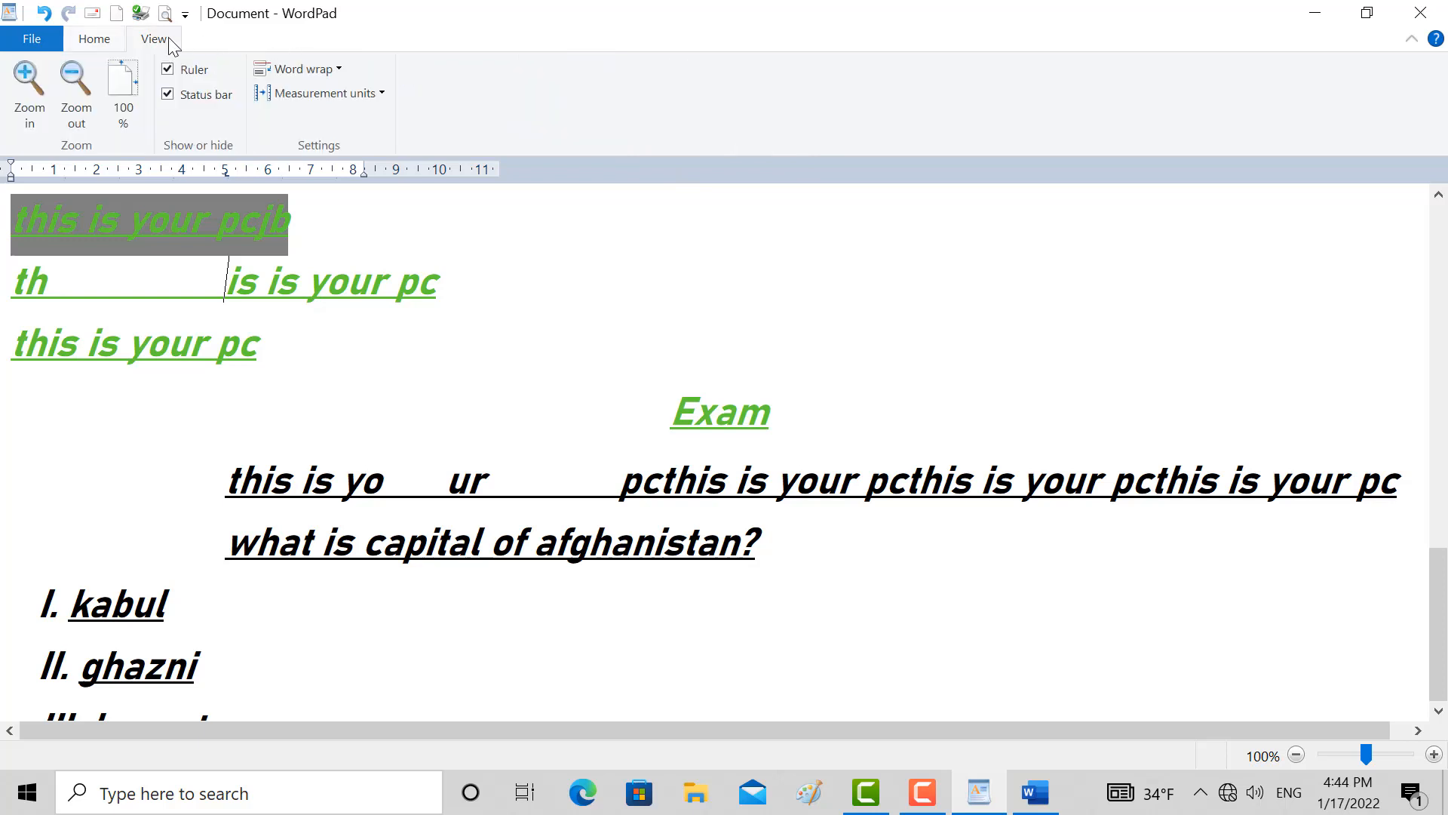
left_click(925, 805)
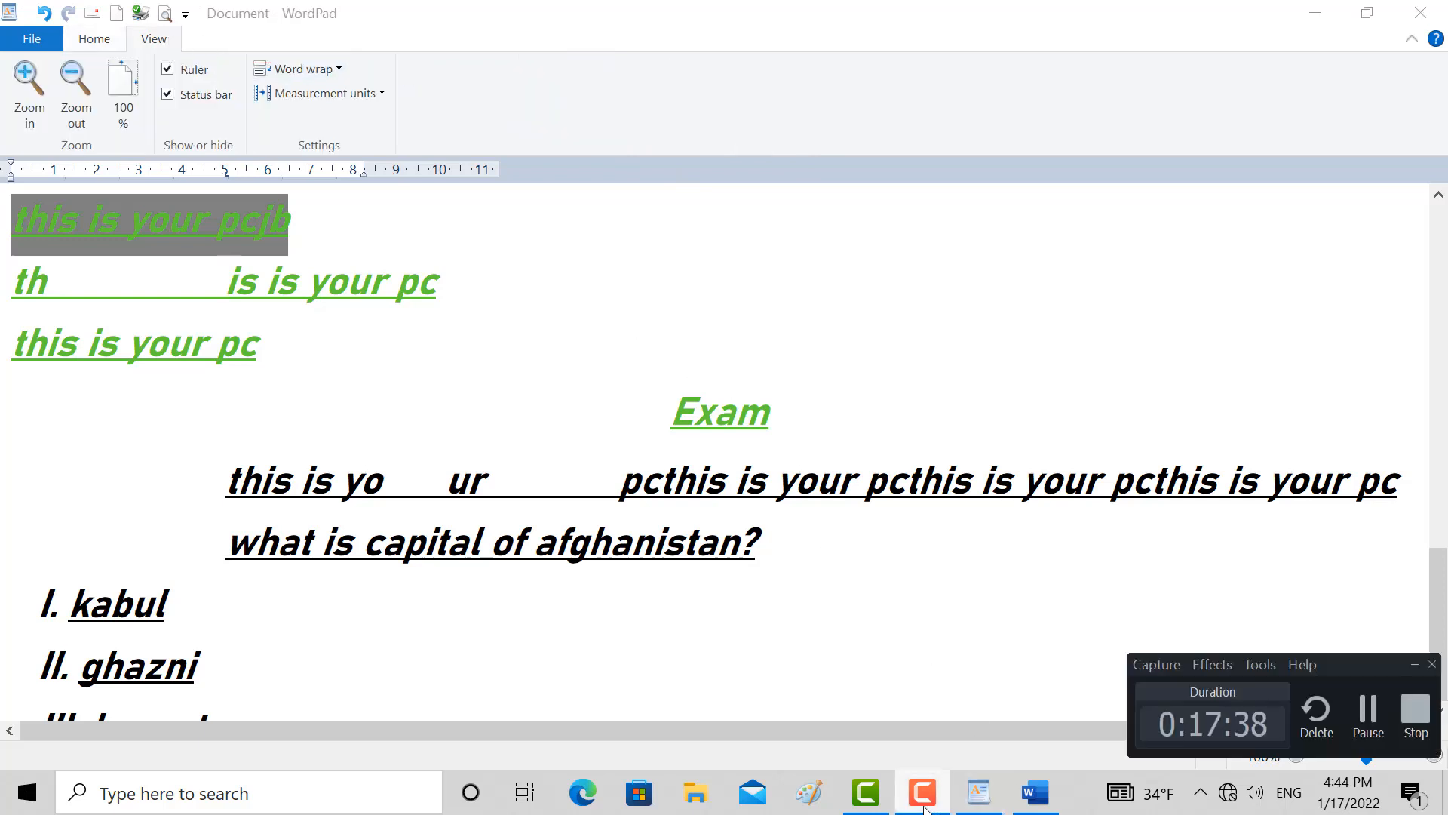